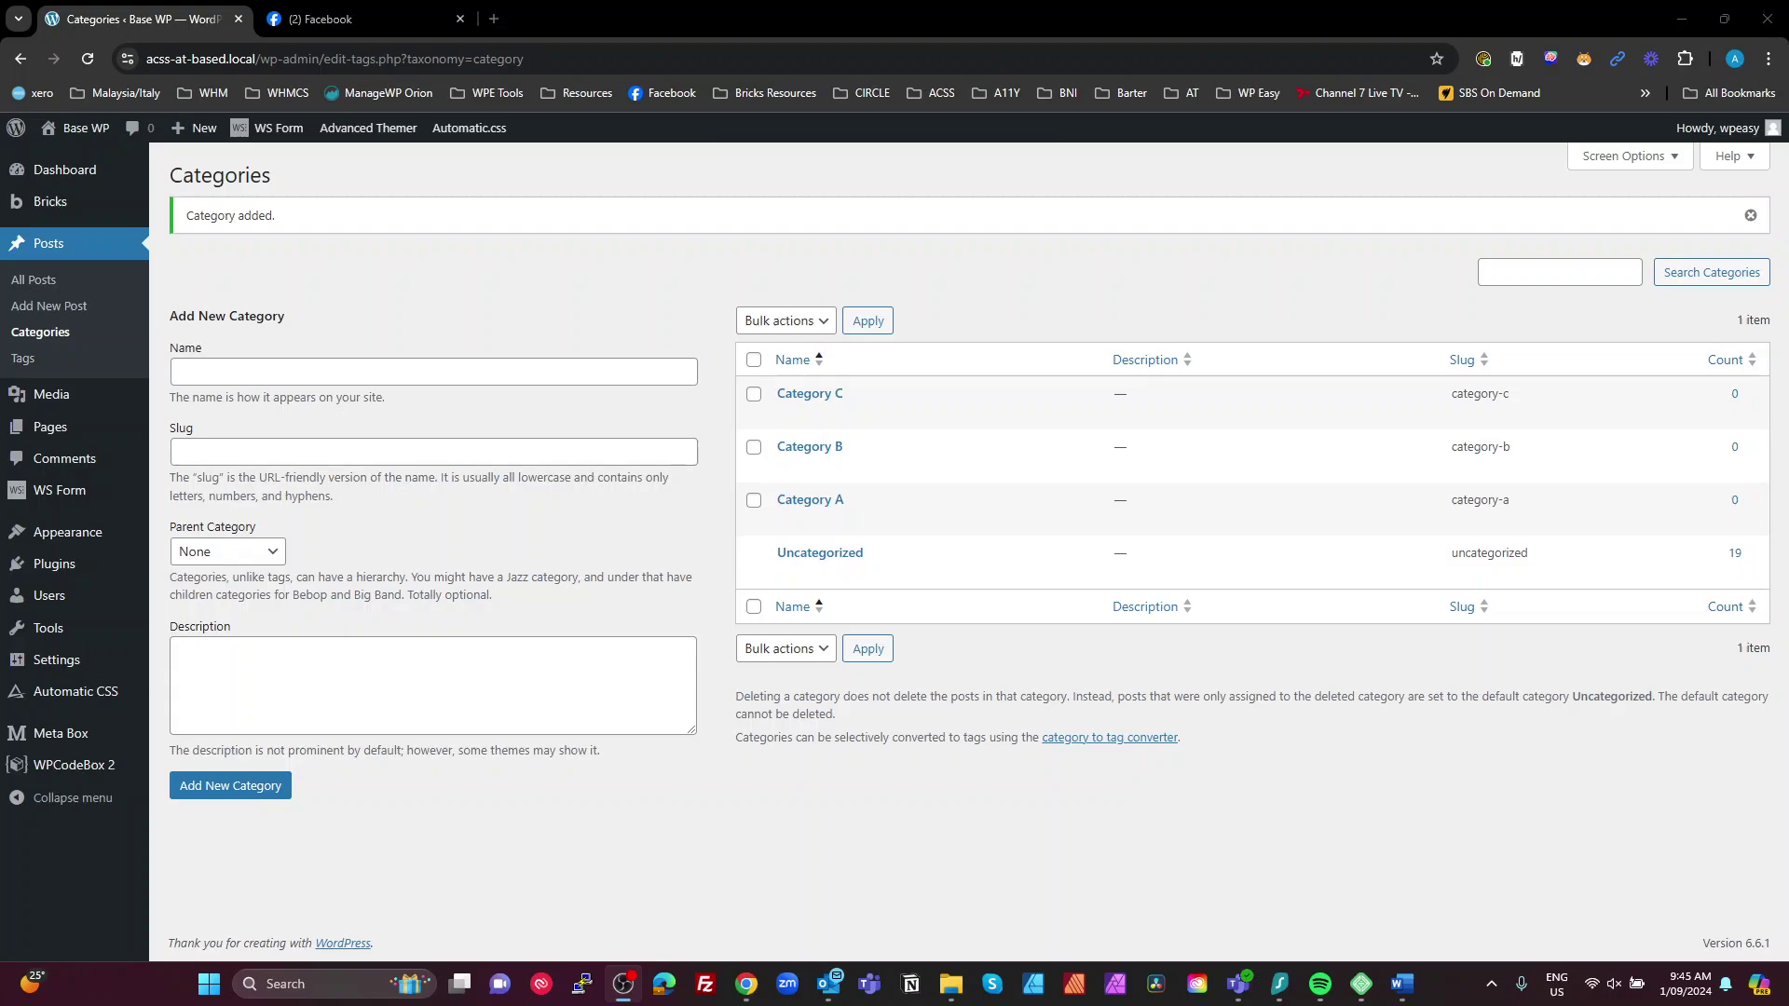
# Step: Open the draft Home page for editing with Bricks from the list of all pages
pyautogui.moveTo(864, 518)
pyautogui.moveTo(61, 430)
pyautogui.click(191, 430)
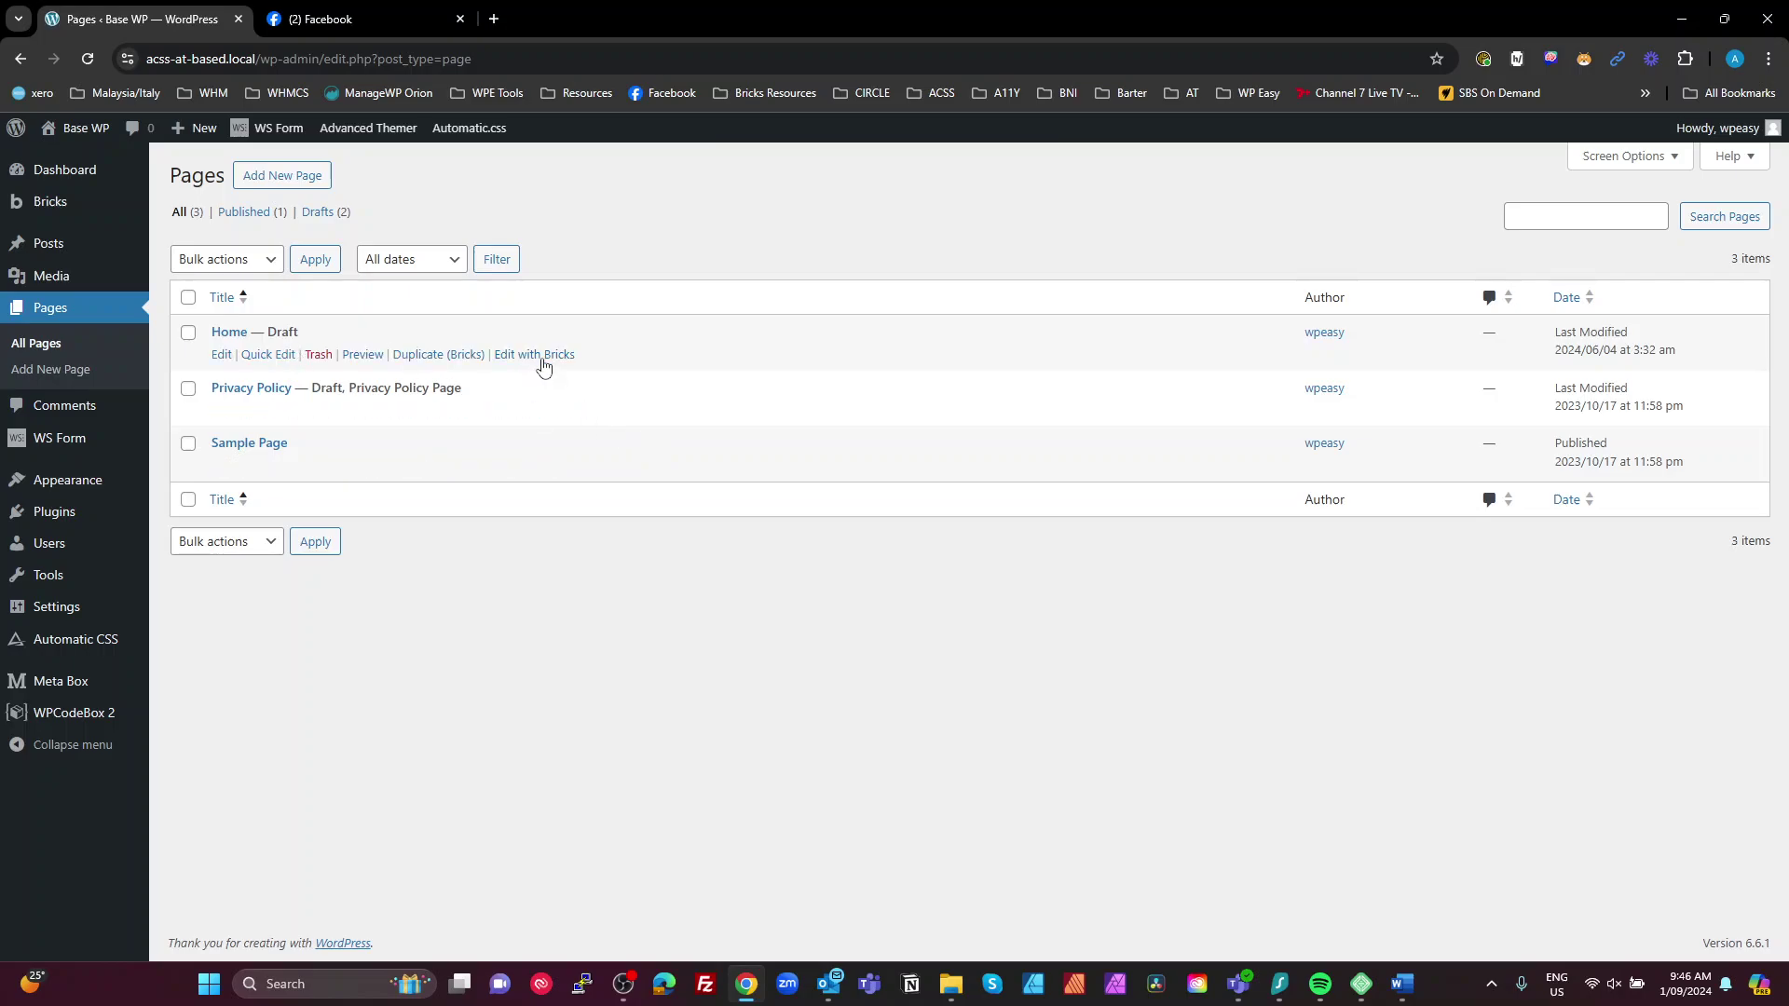
pyautogui.click(535, 355)
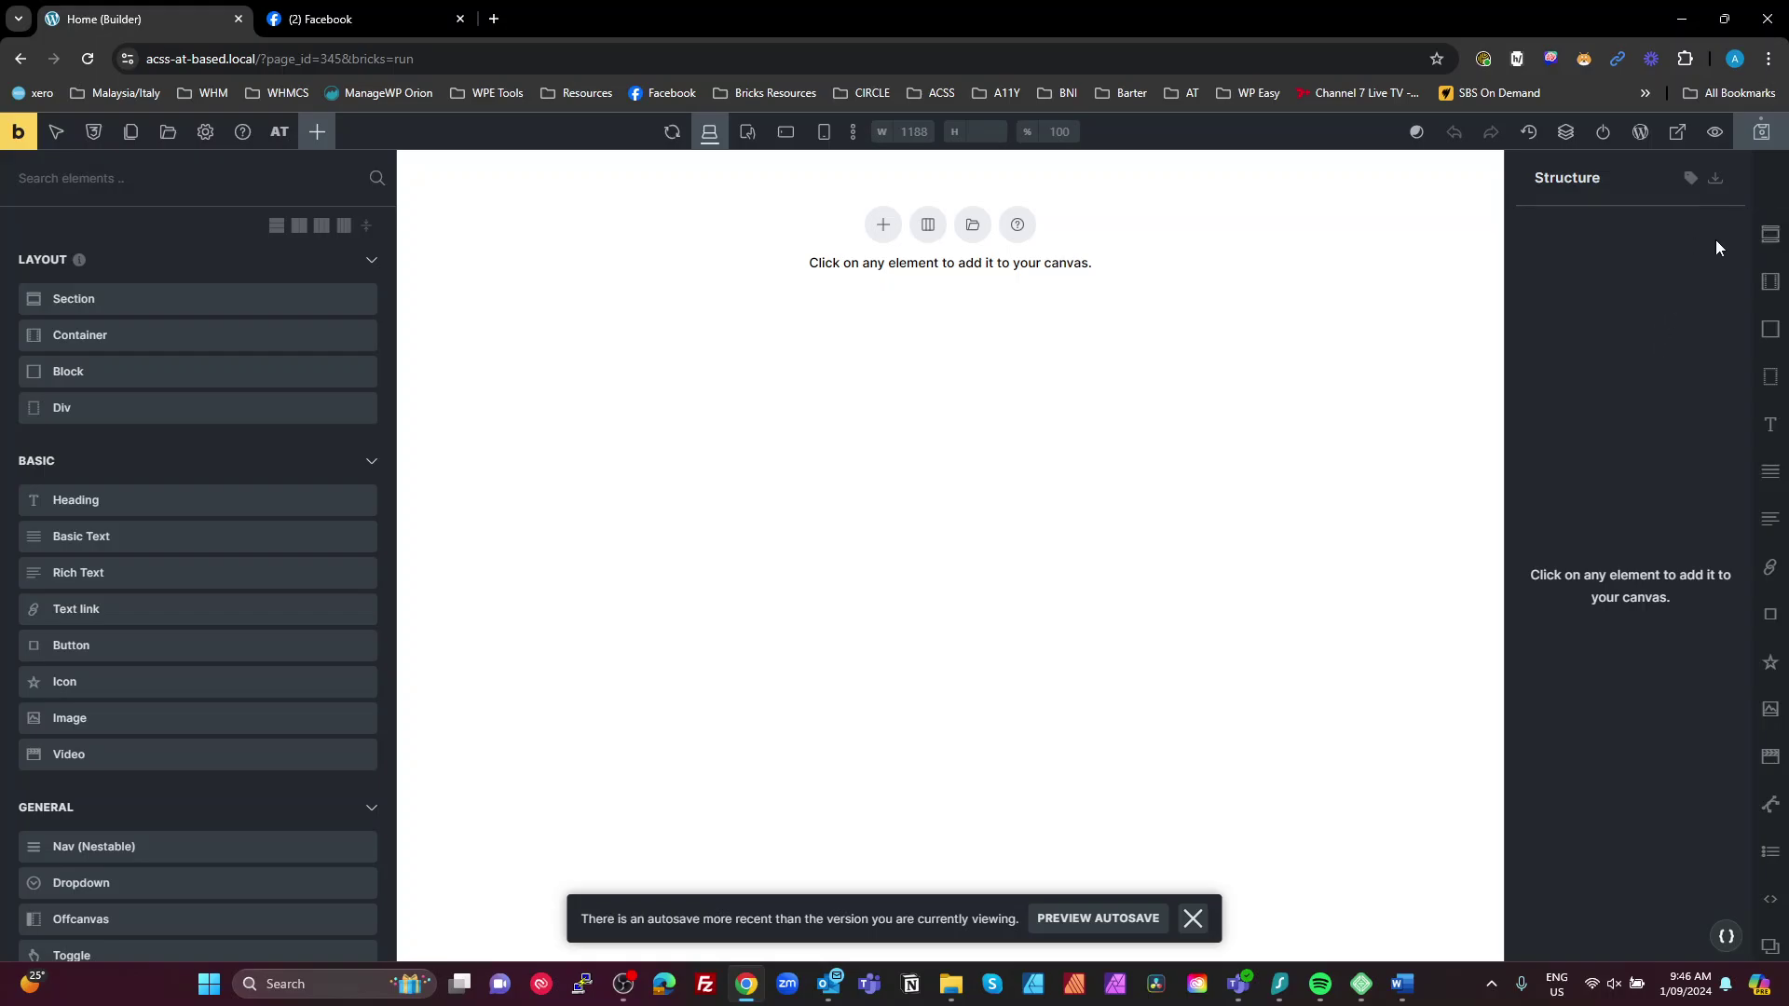
# Step: Add a section with its container, insert a block in the container, and nest a second block inside it
pyautogui.click(1775, 239)
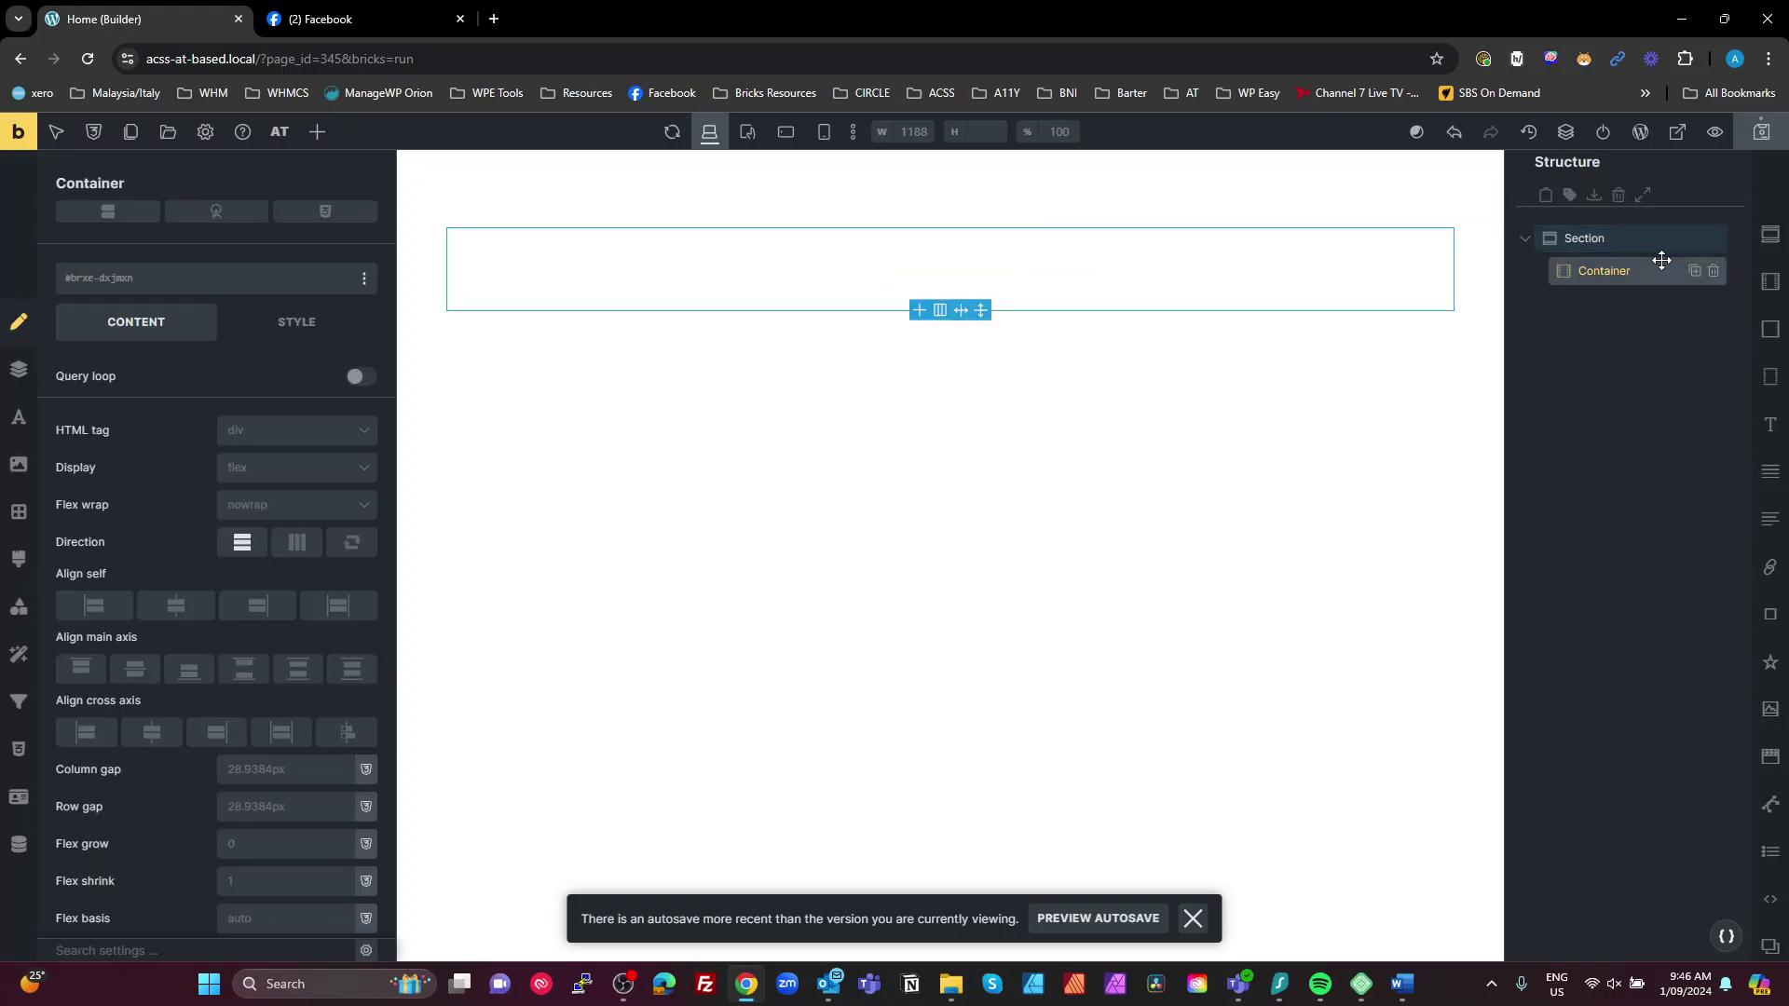
pyautogui.click(1761, 331)
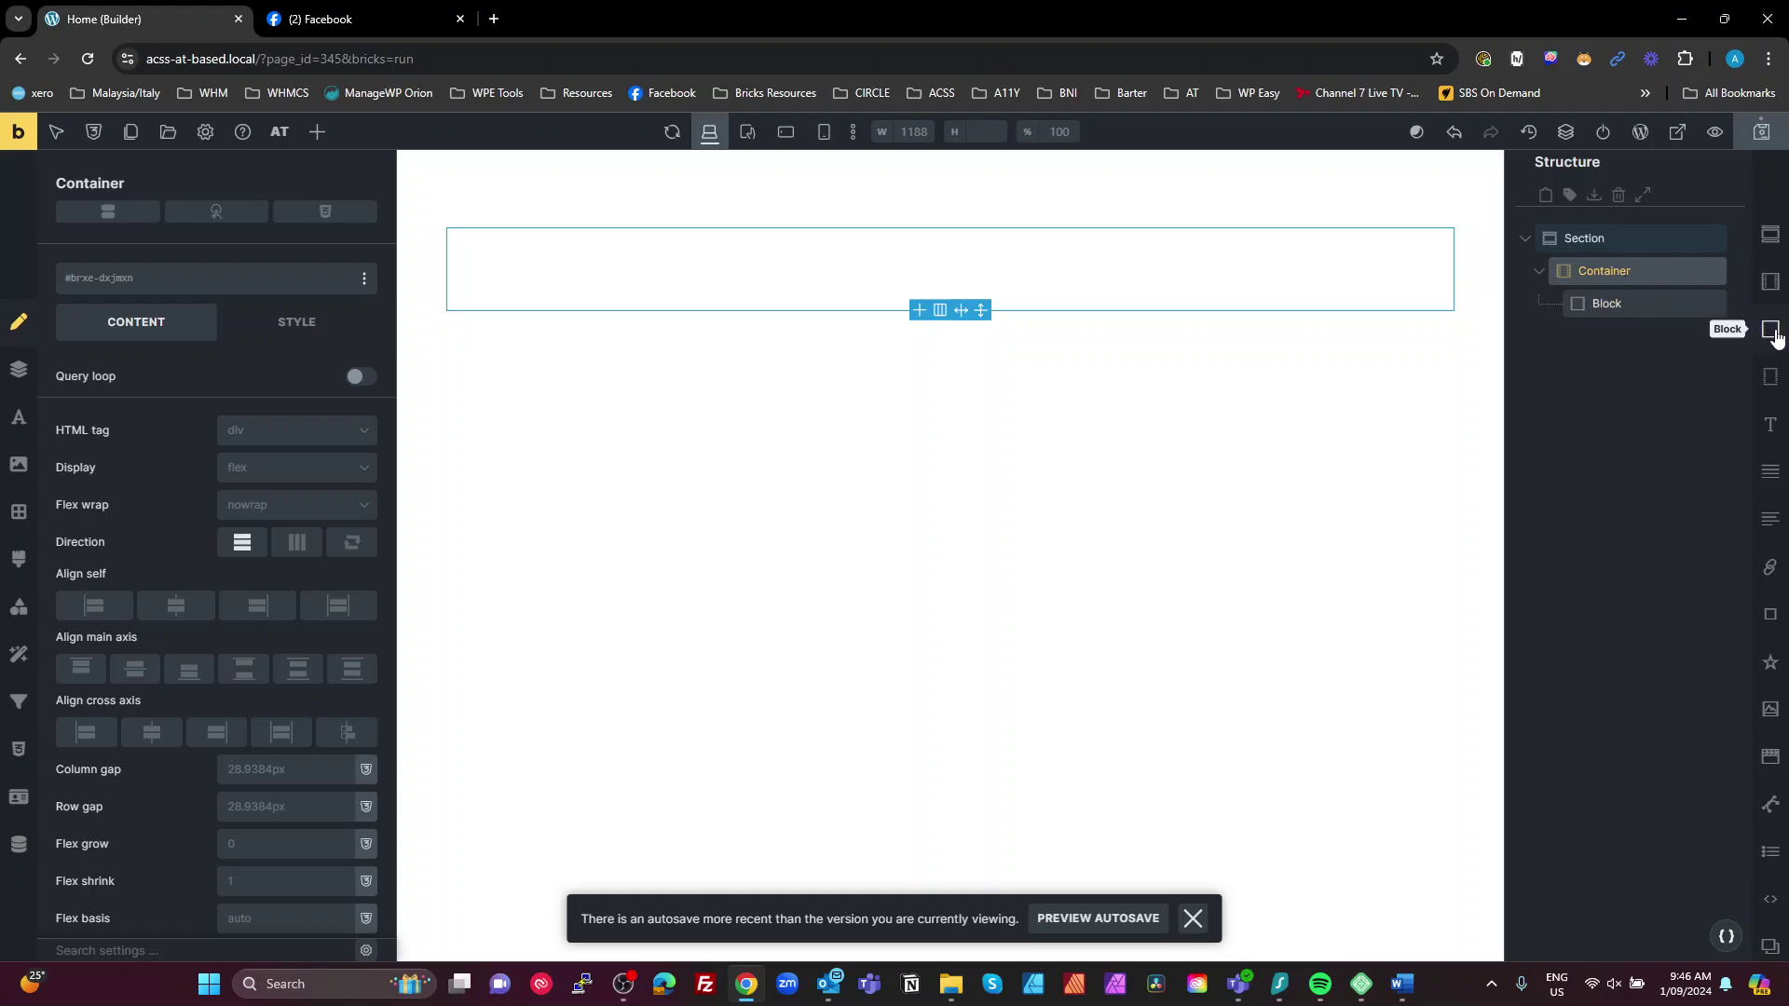
pyautogui.click(1771, 329)
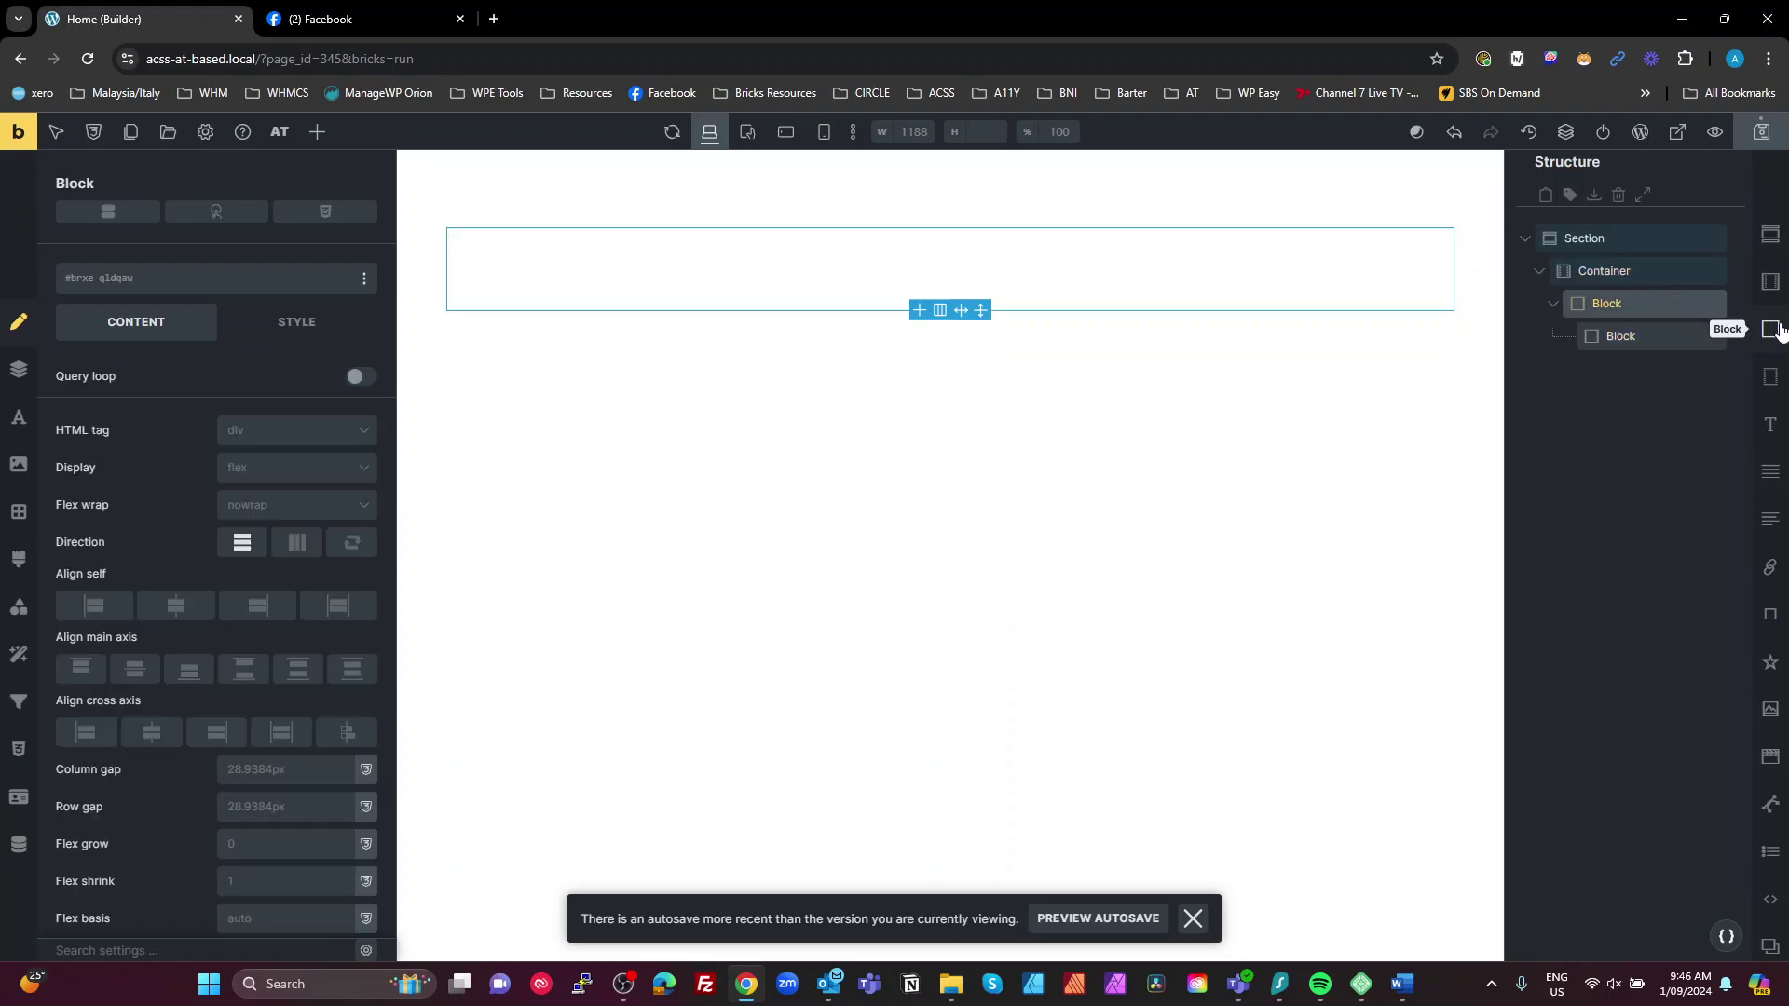
# Step: Rename the outer block as Cat Styled List and the block nested inside it as Item
pyautogui.doubleClick(1627, 304)
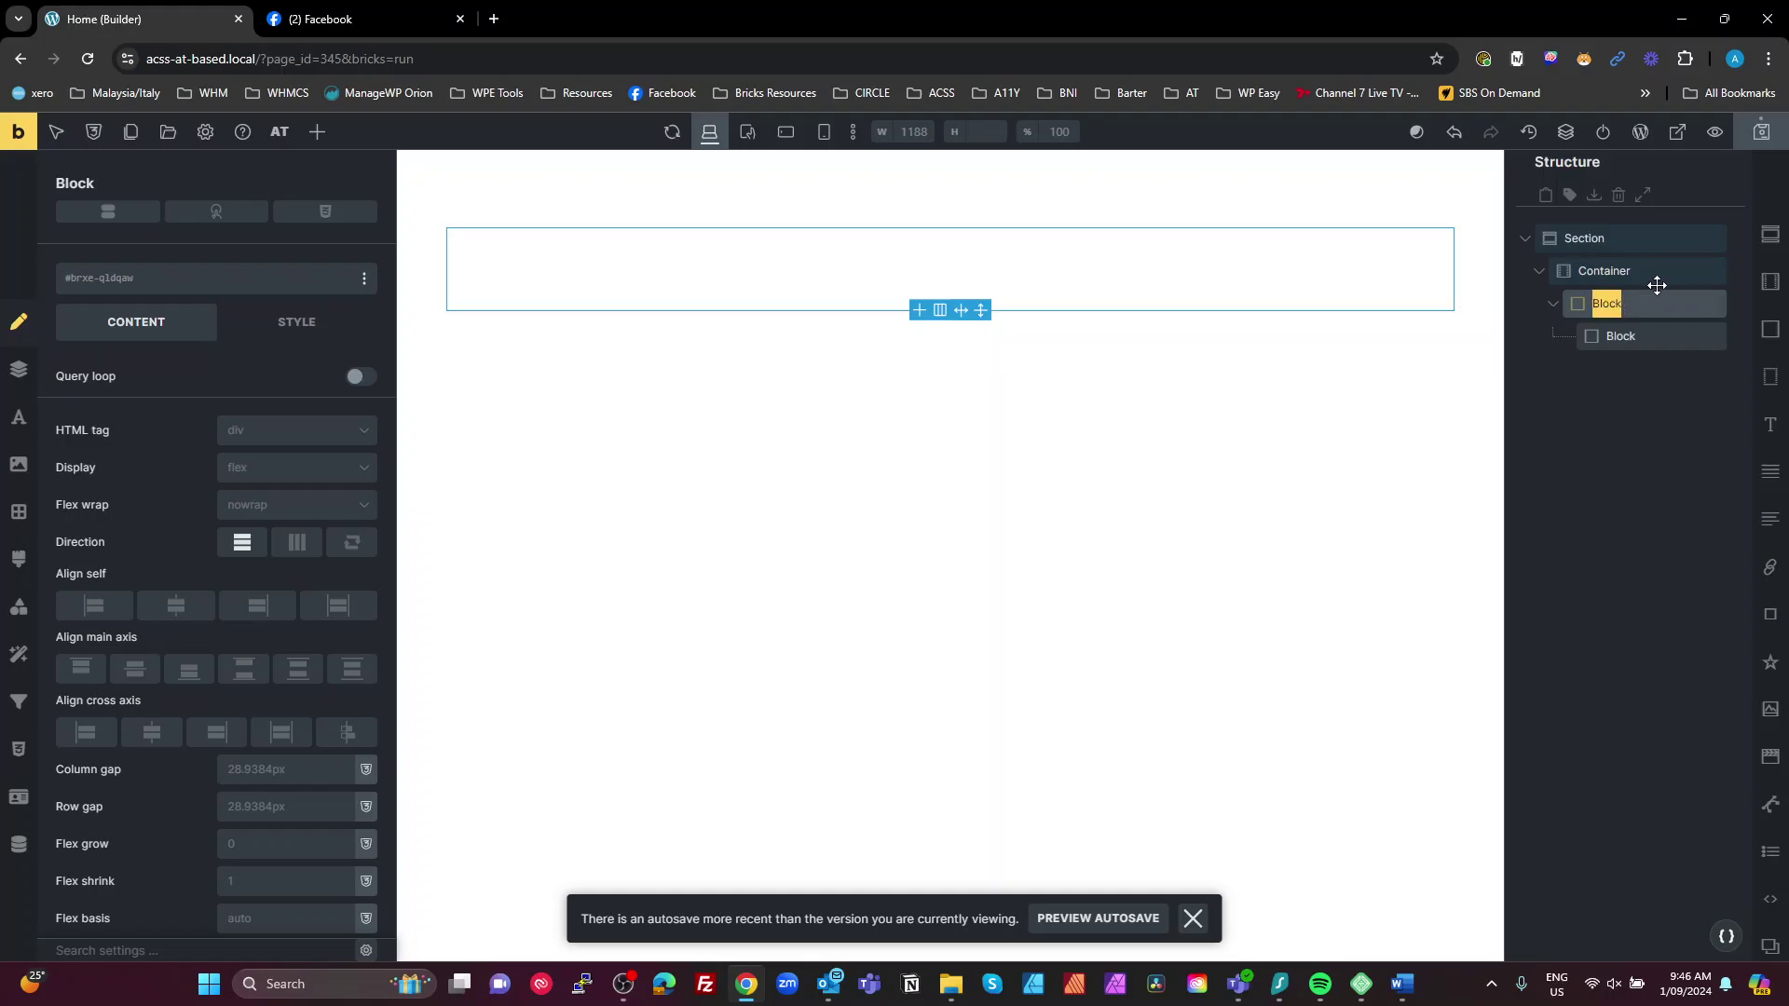
pyautogui.write('Cat Styled')
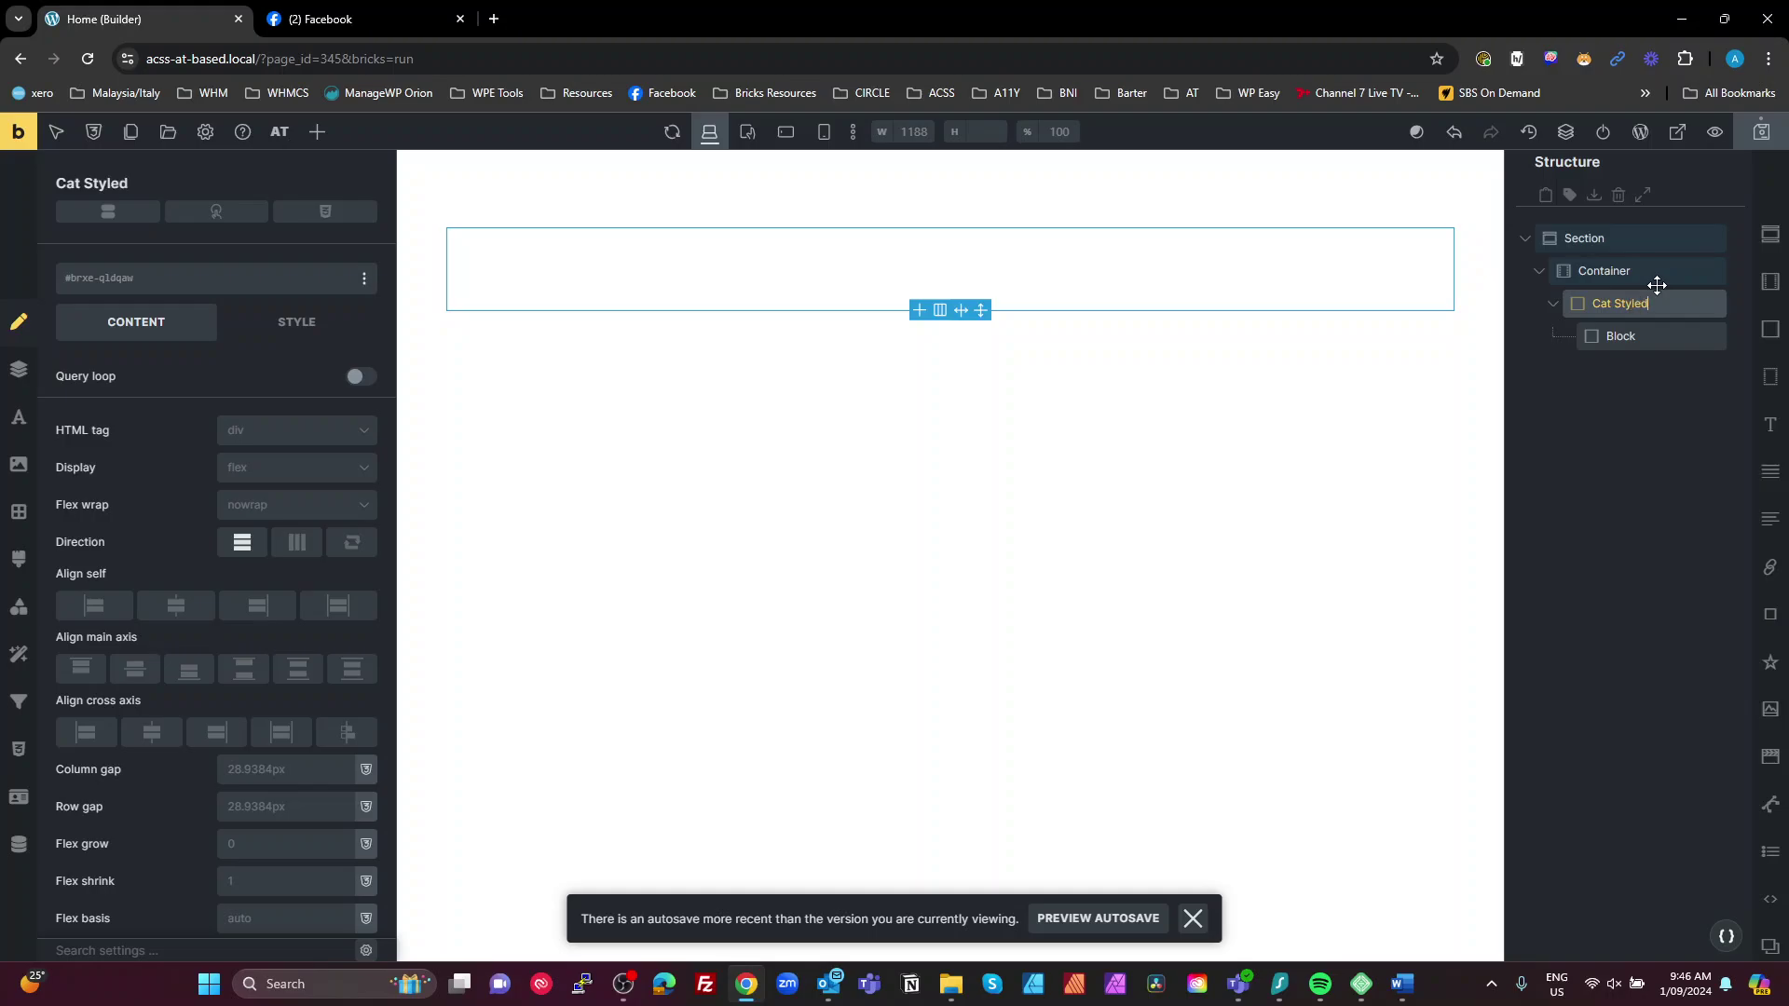
pyautogui.write(' List')
pyautogui.click(1638, 336)
pyautogui.doubleClick(1638, 337)
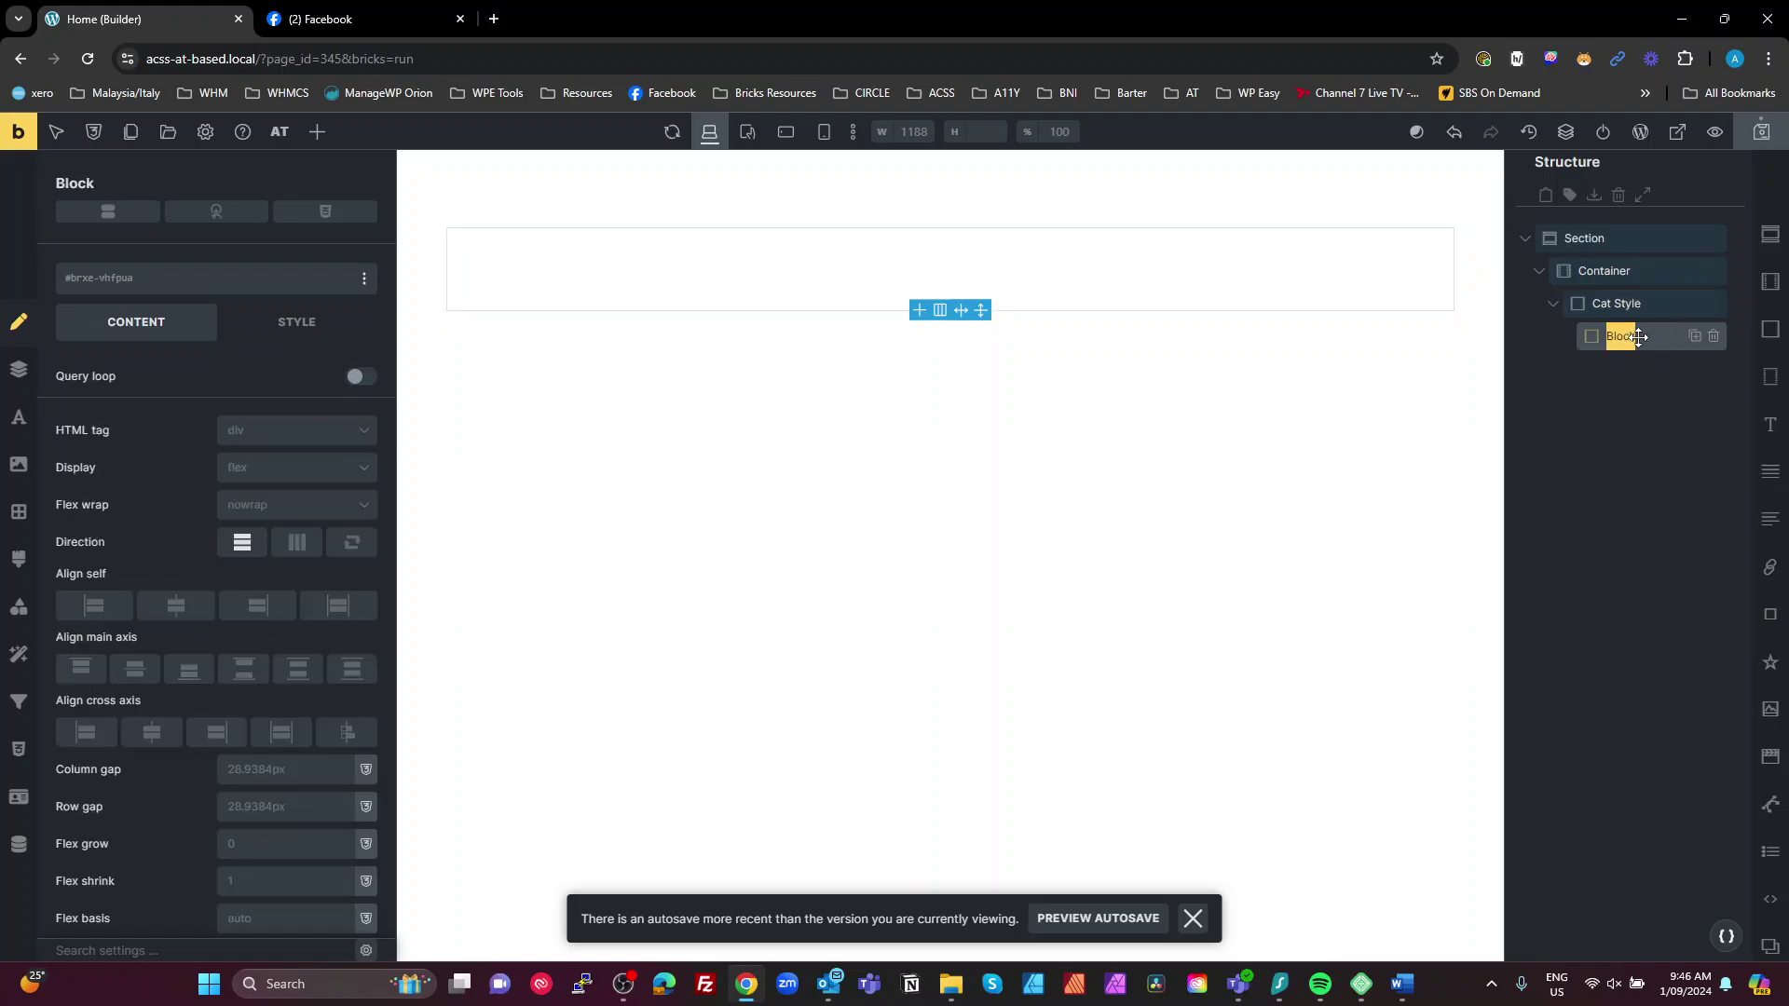
pyautogui.press('BackSpace')
pyautogui.write('Item')
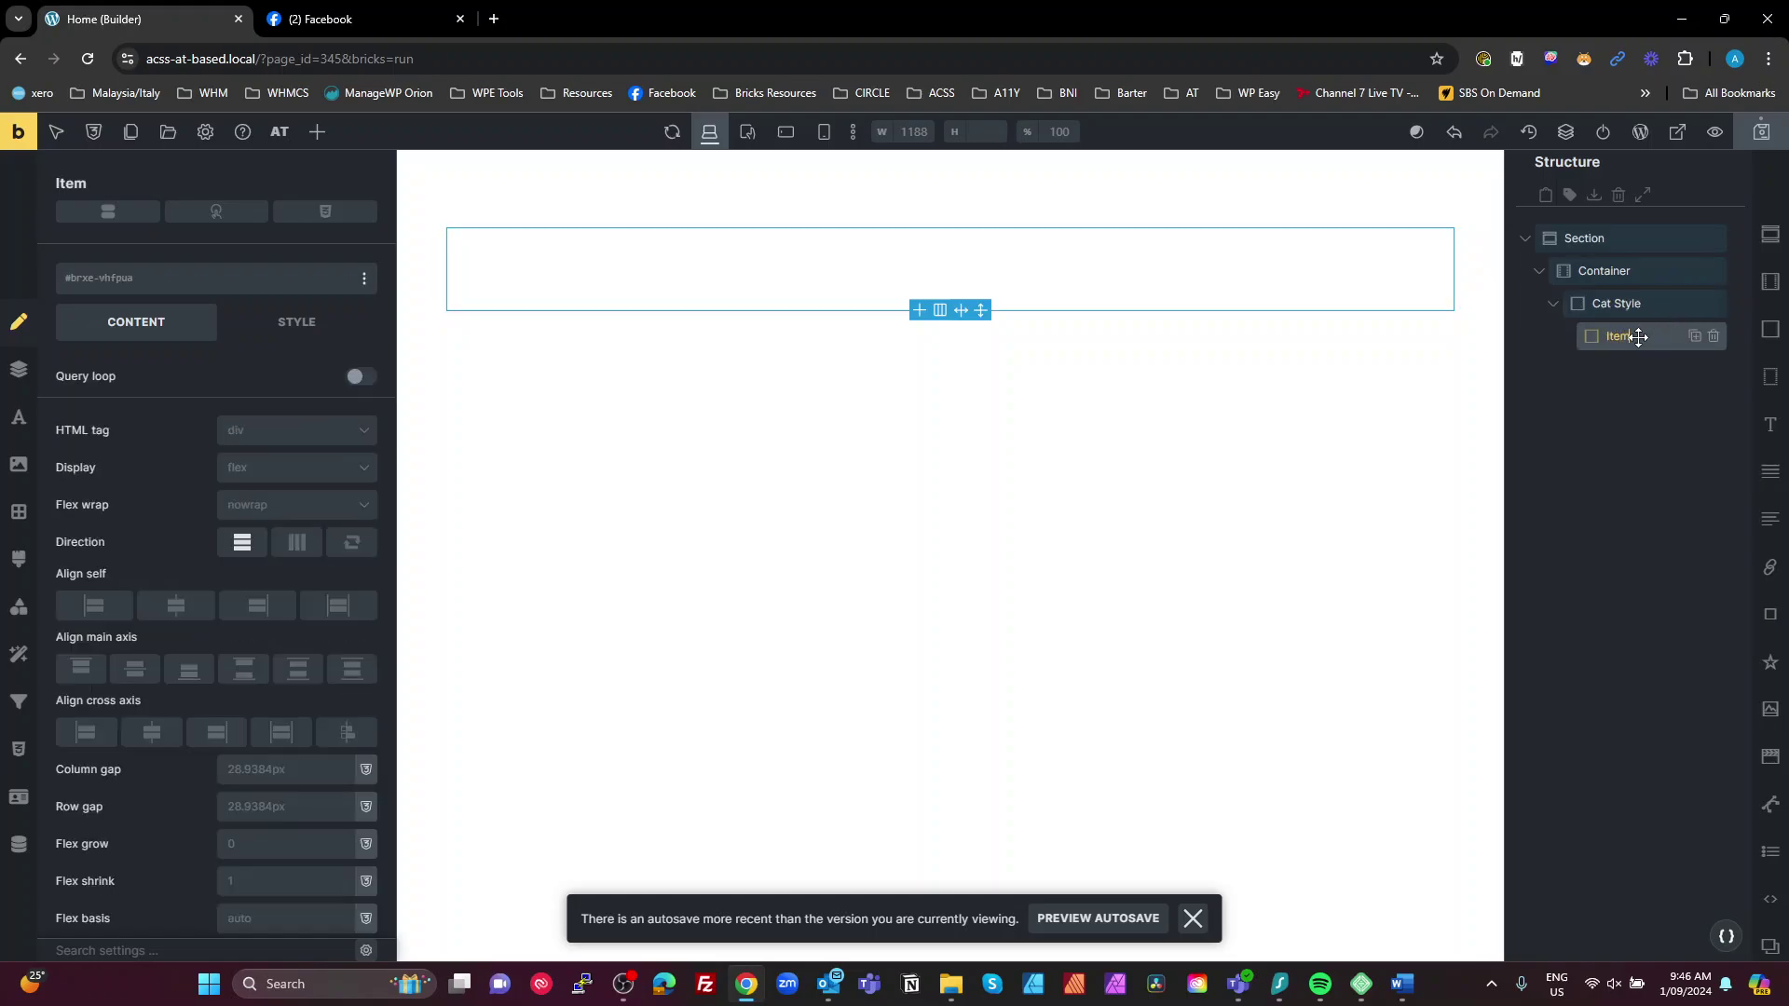
# Step: Add a text link inside the Item block and rename it as Cat link
pyautogui.click(1773, 568)
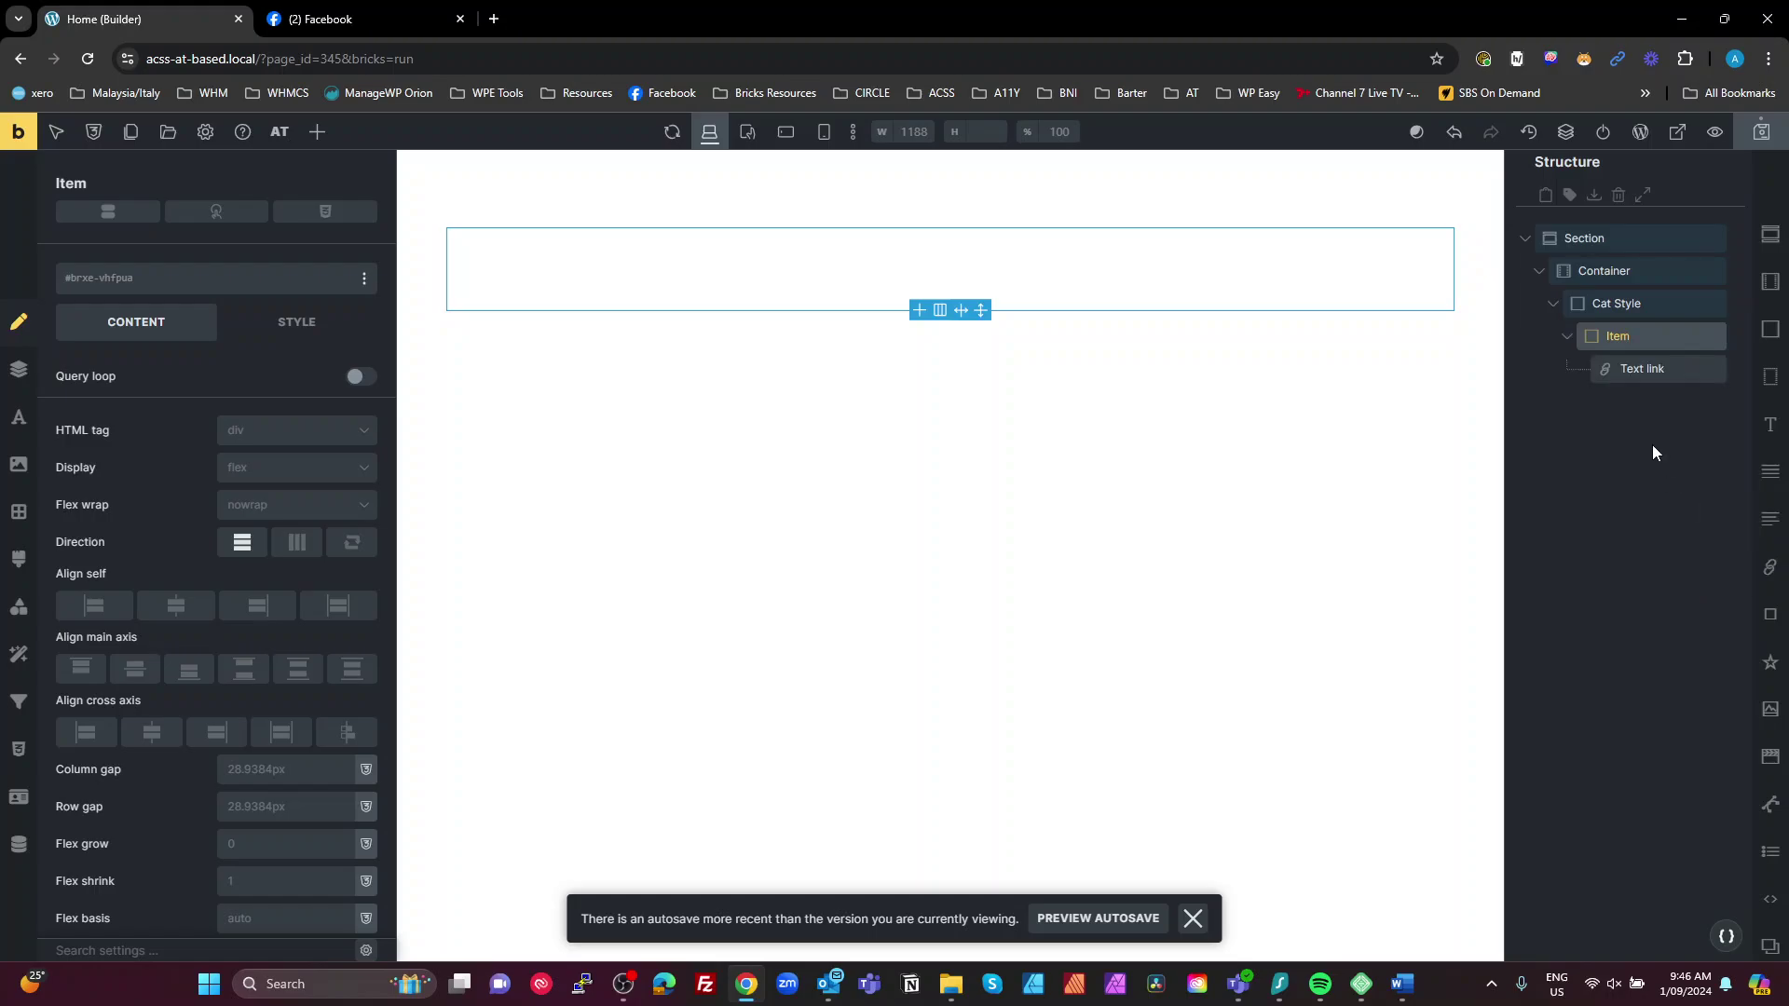
pyautogui.doubleClick(1632, 369)
pyautogui.write('Cat')
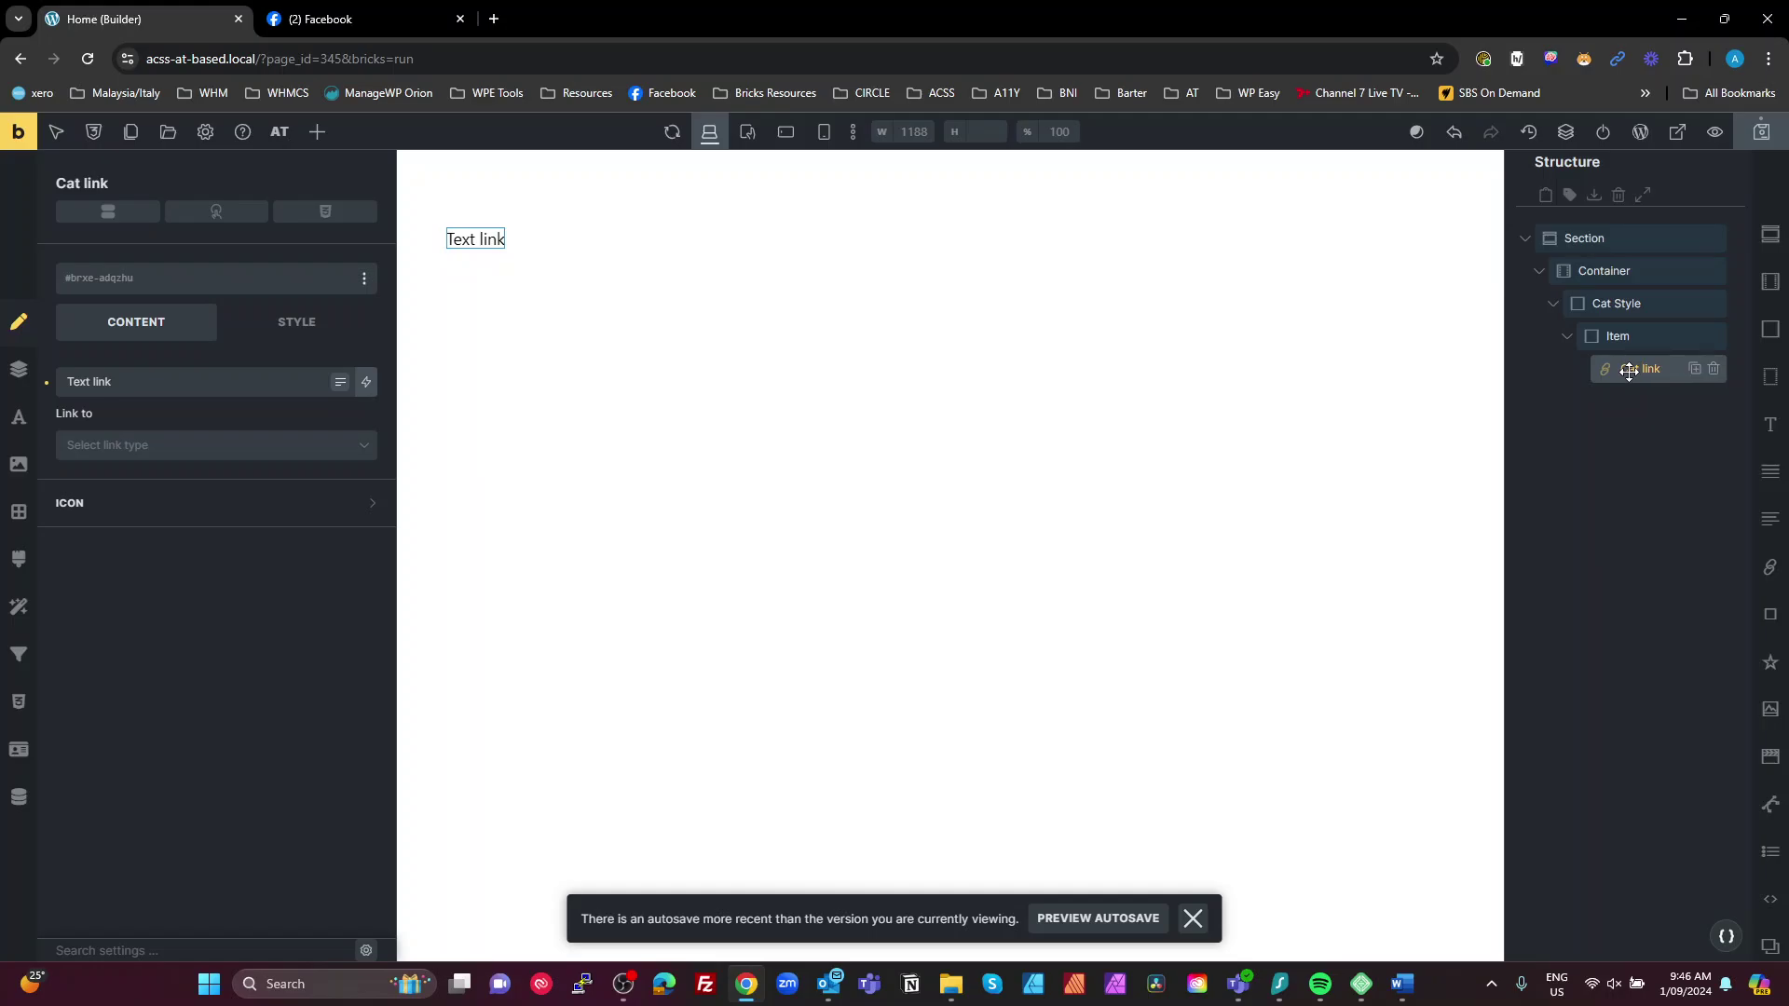
pyautogui.click(1607, 468)
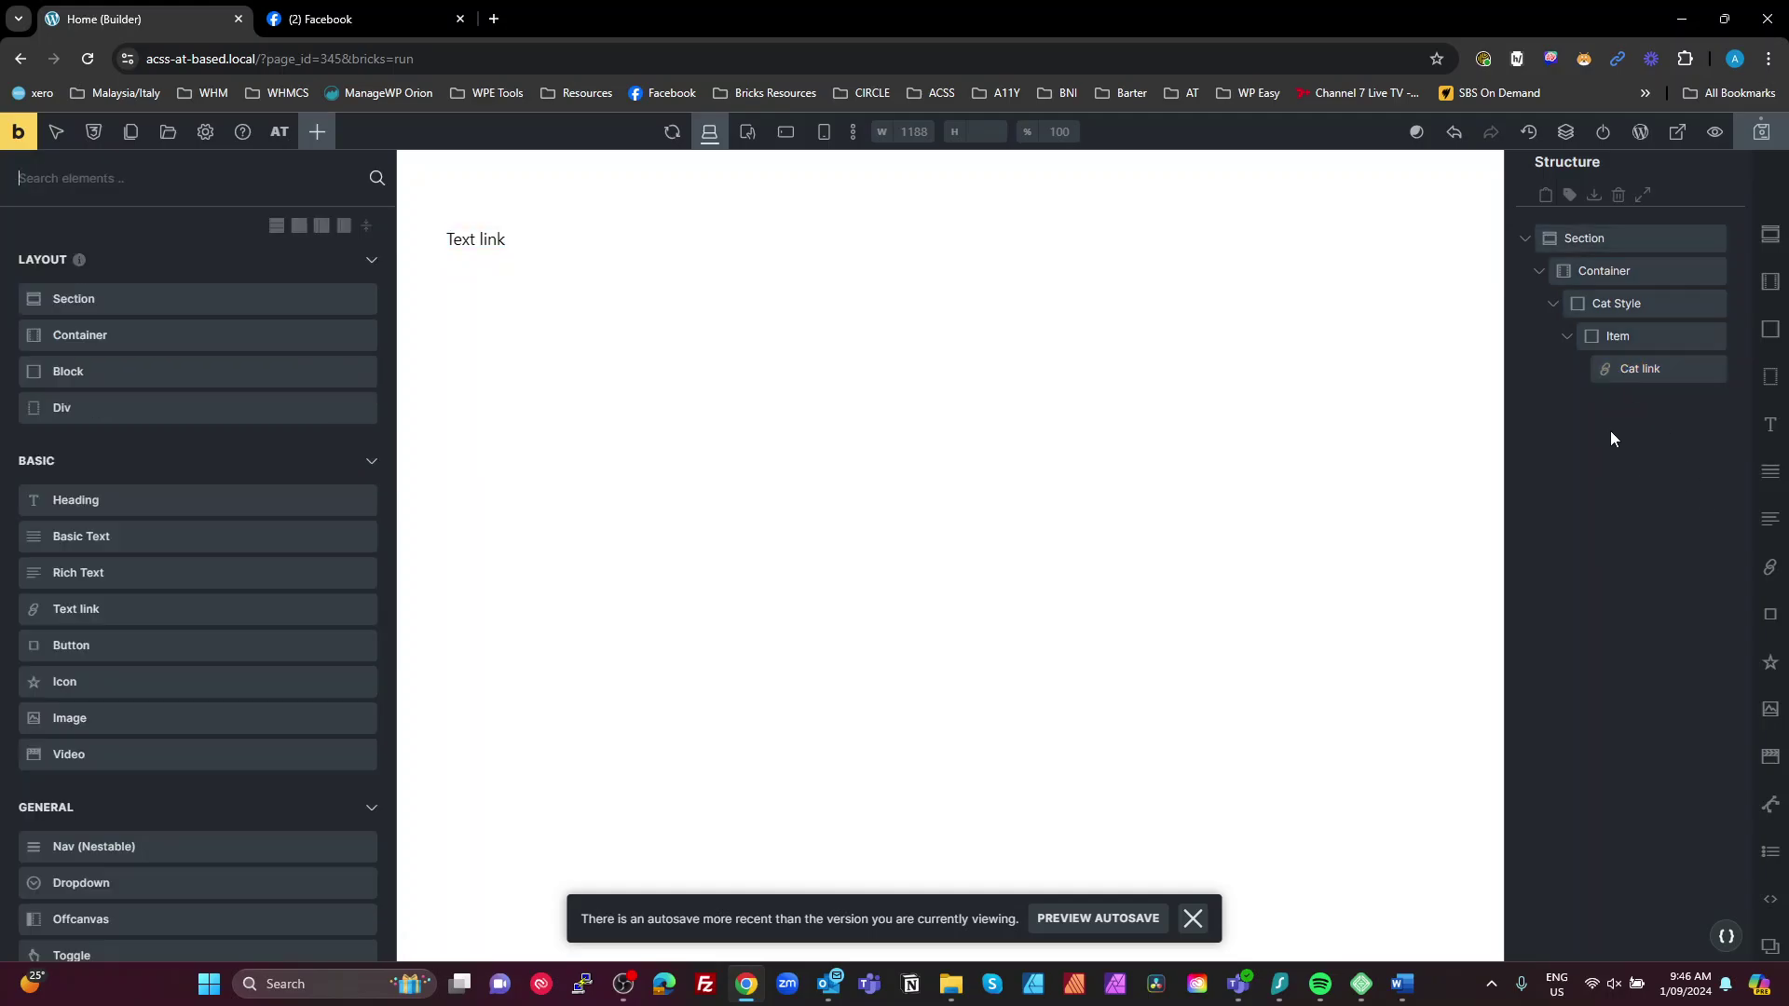
# Step: Create classes for the Cat Styled List block and its nested elements with the Class Converter
pyautogui.click(1617, 303)
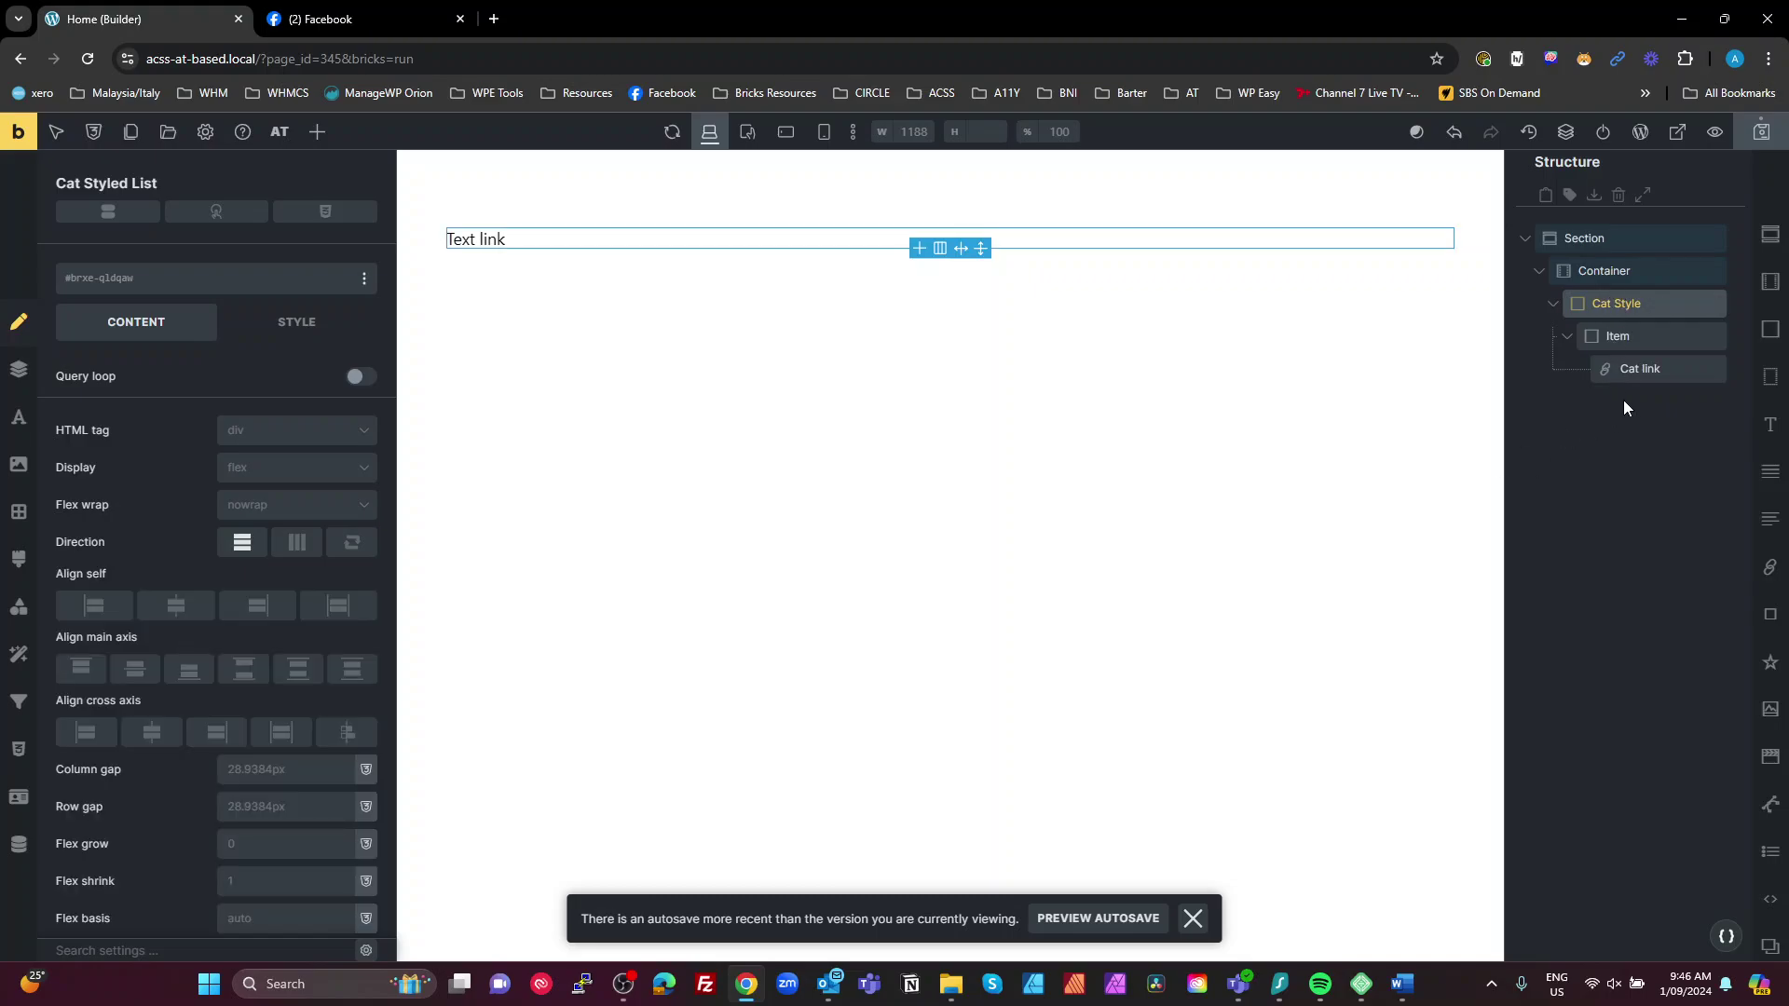
pyautogui.rightClick(1609, 303)
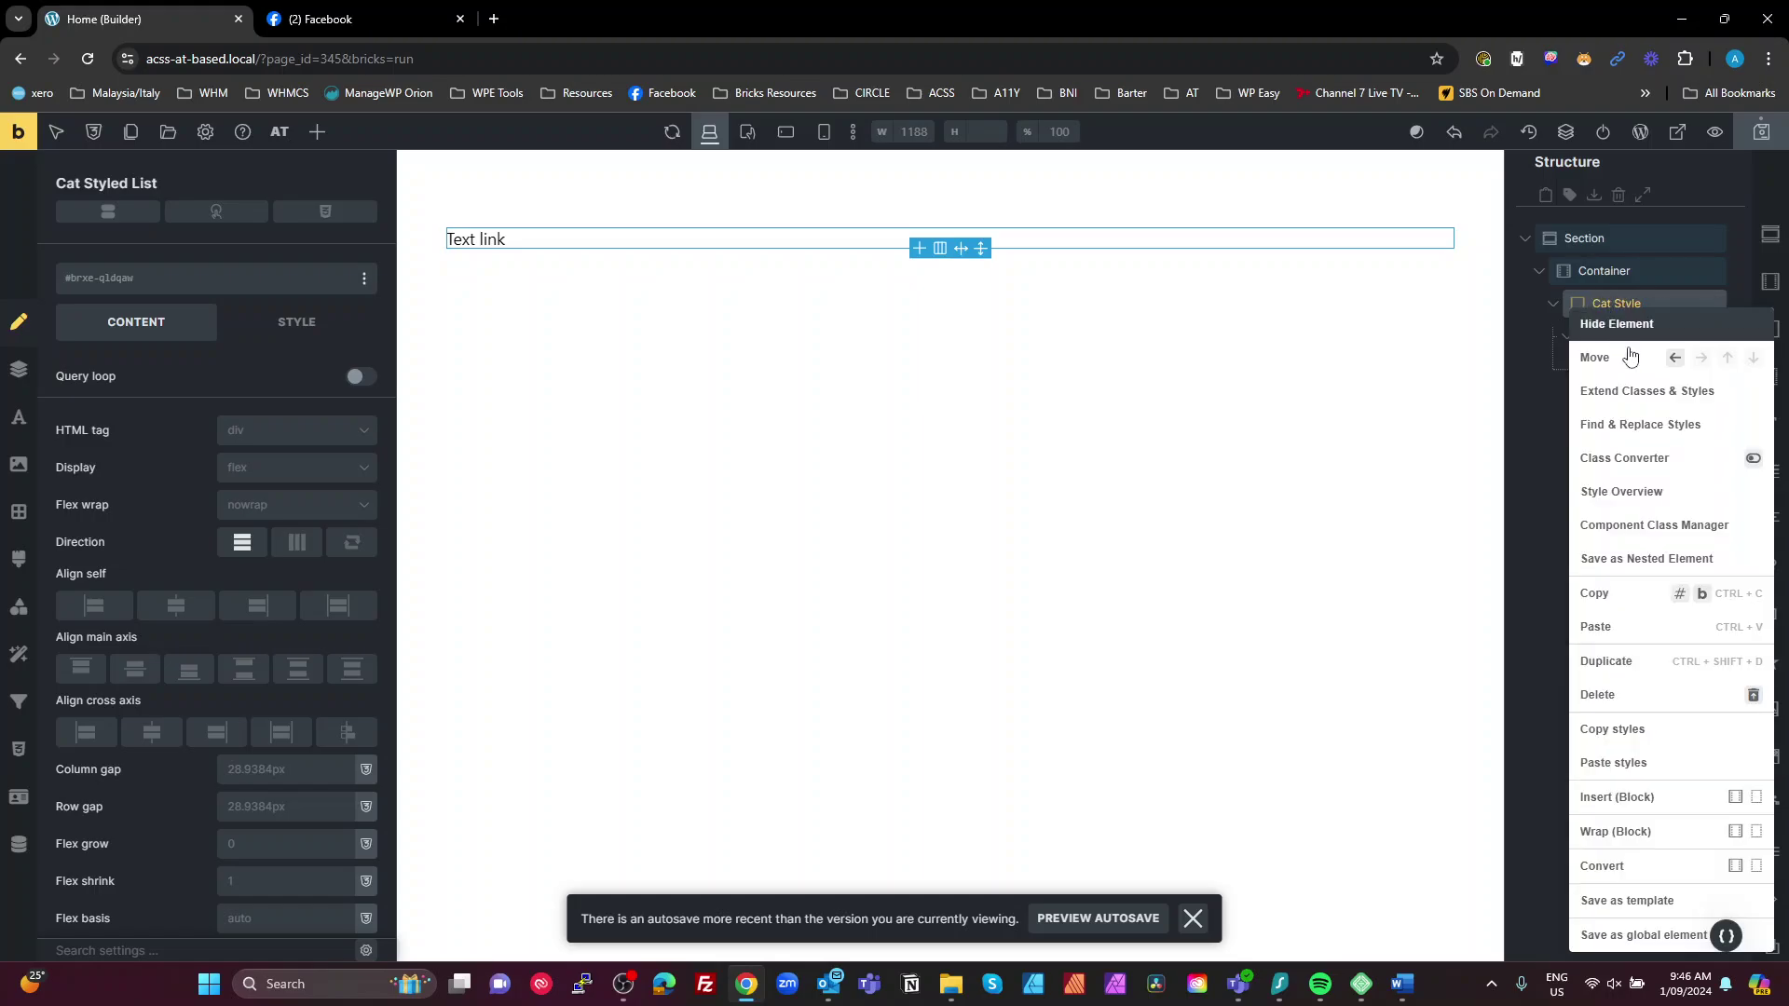
pyautogui.click(1624, 457)
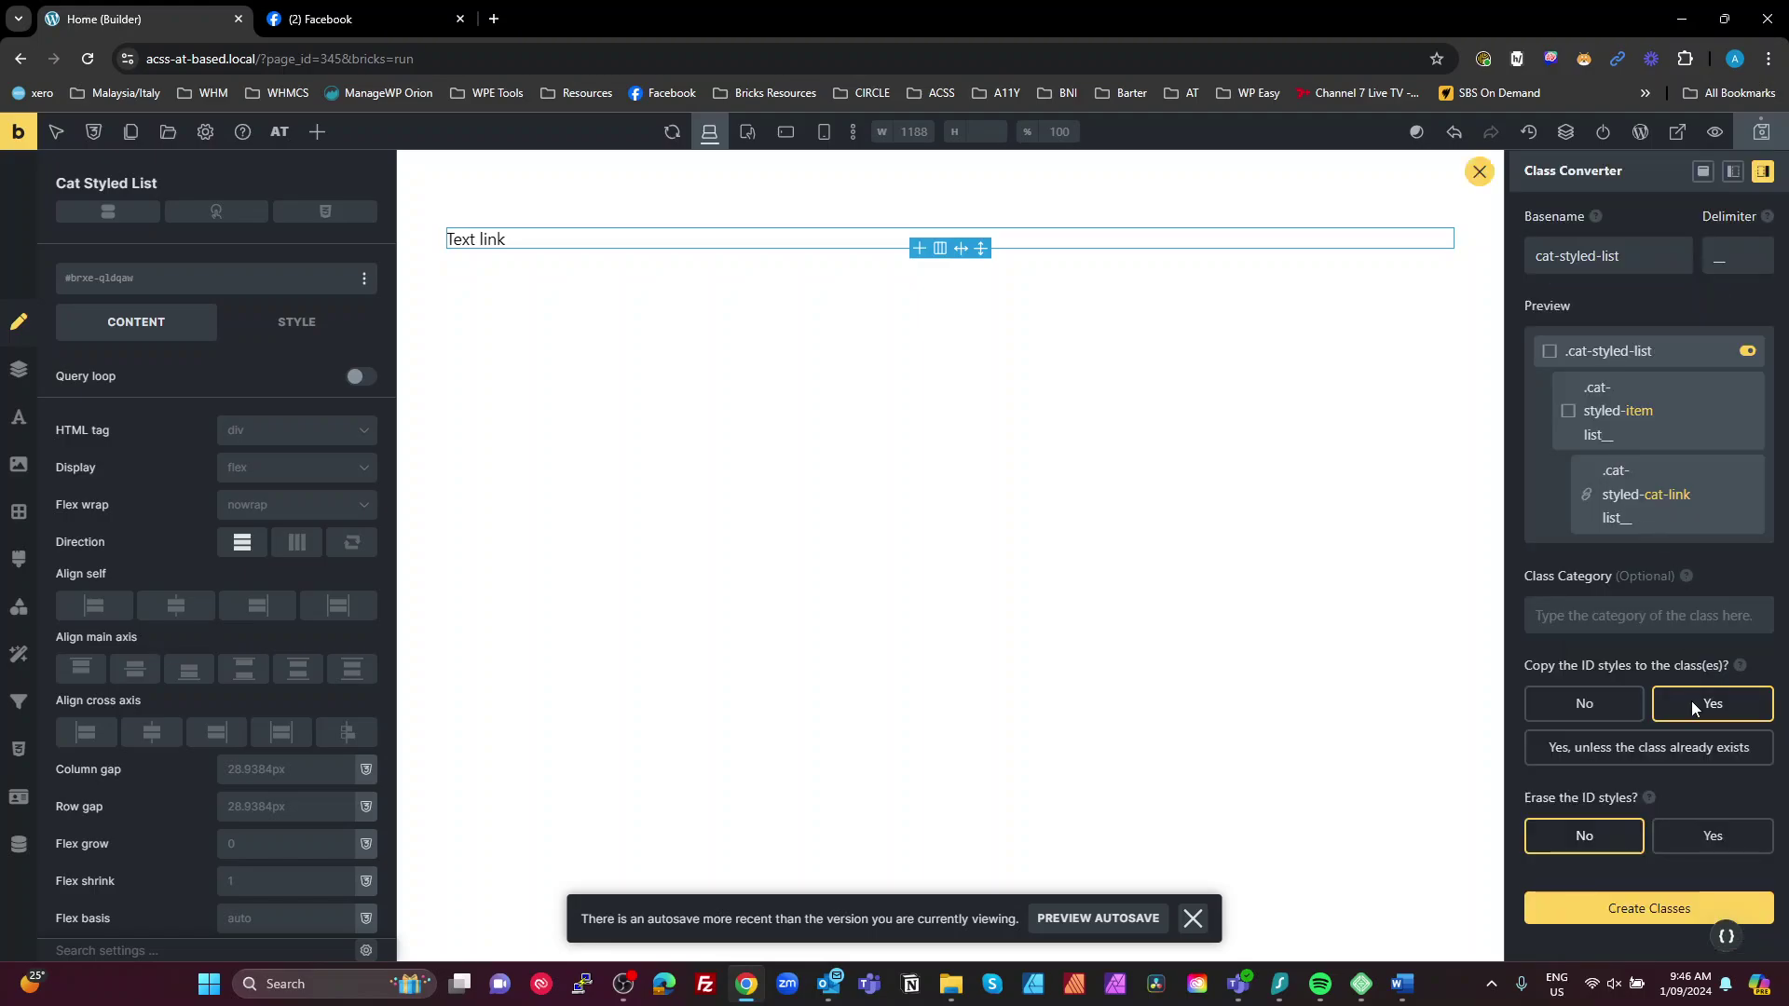
pyautogui.click(1628, 921)
pyautogui.click(1479, 171)
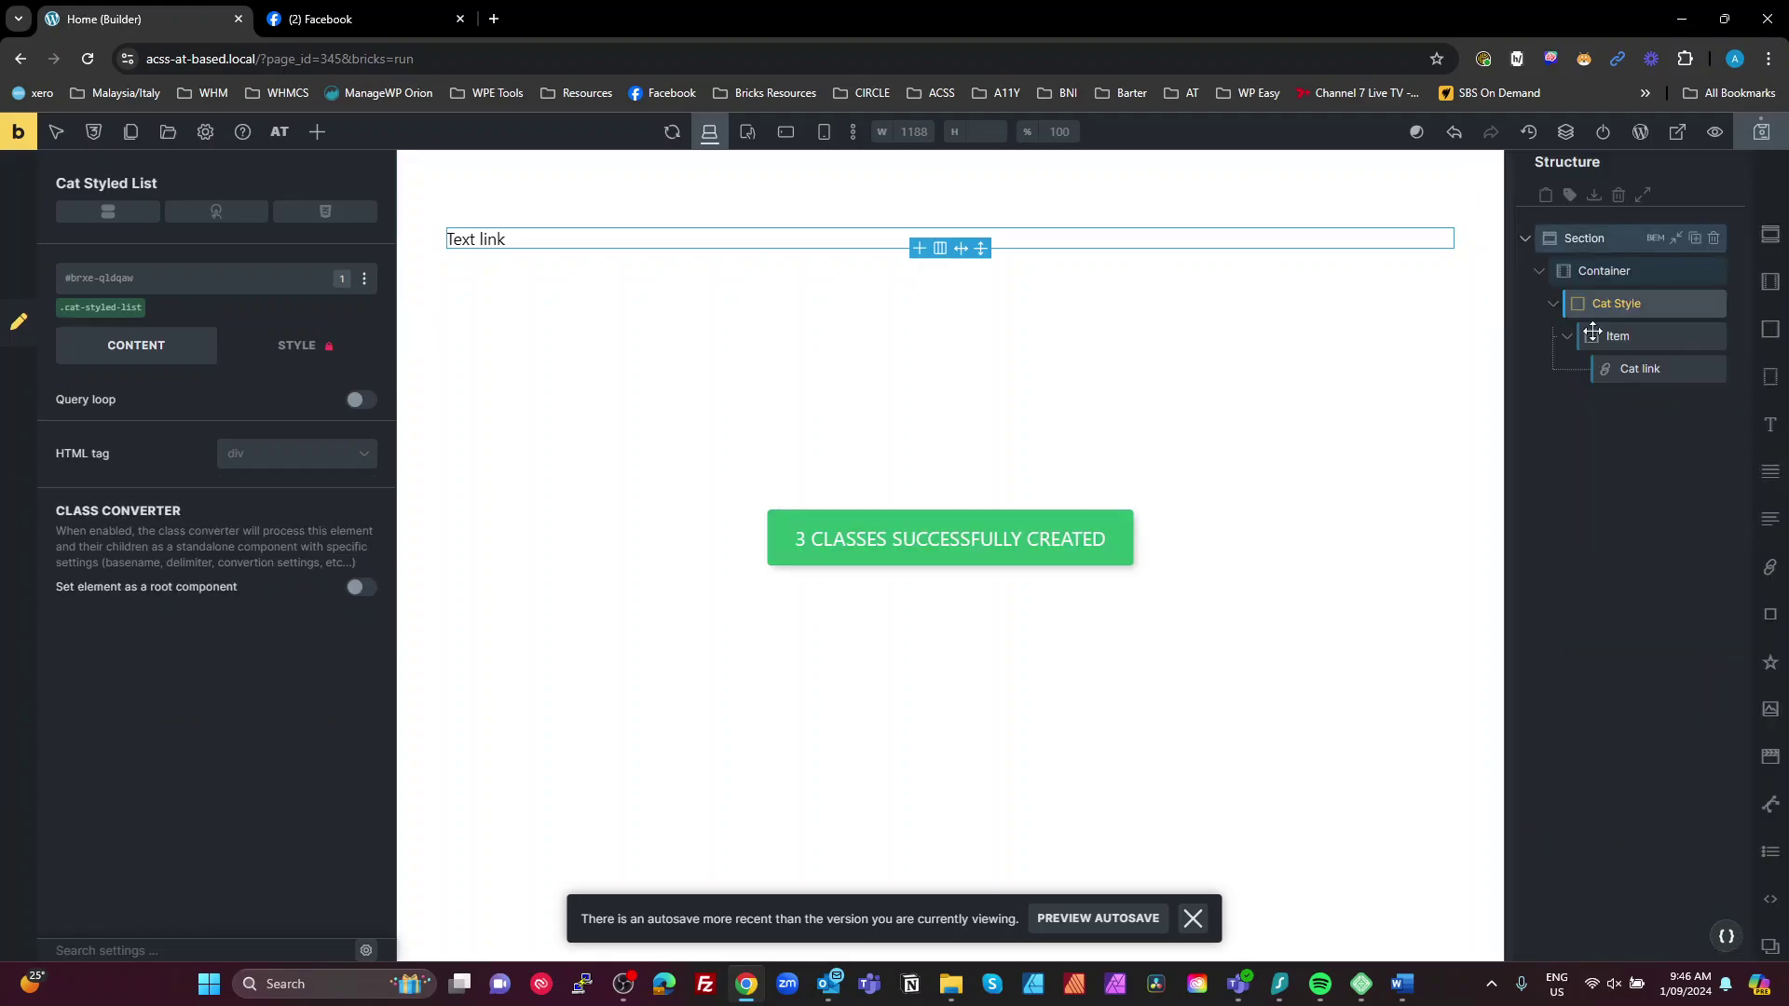
pyautogui.click(1635, 540)
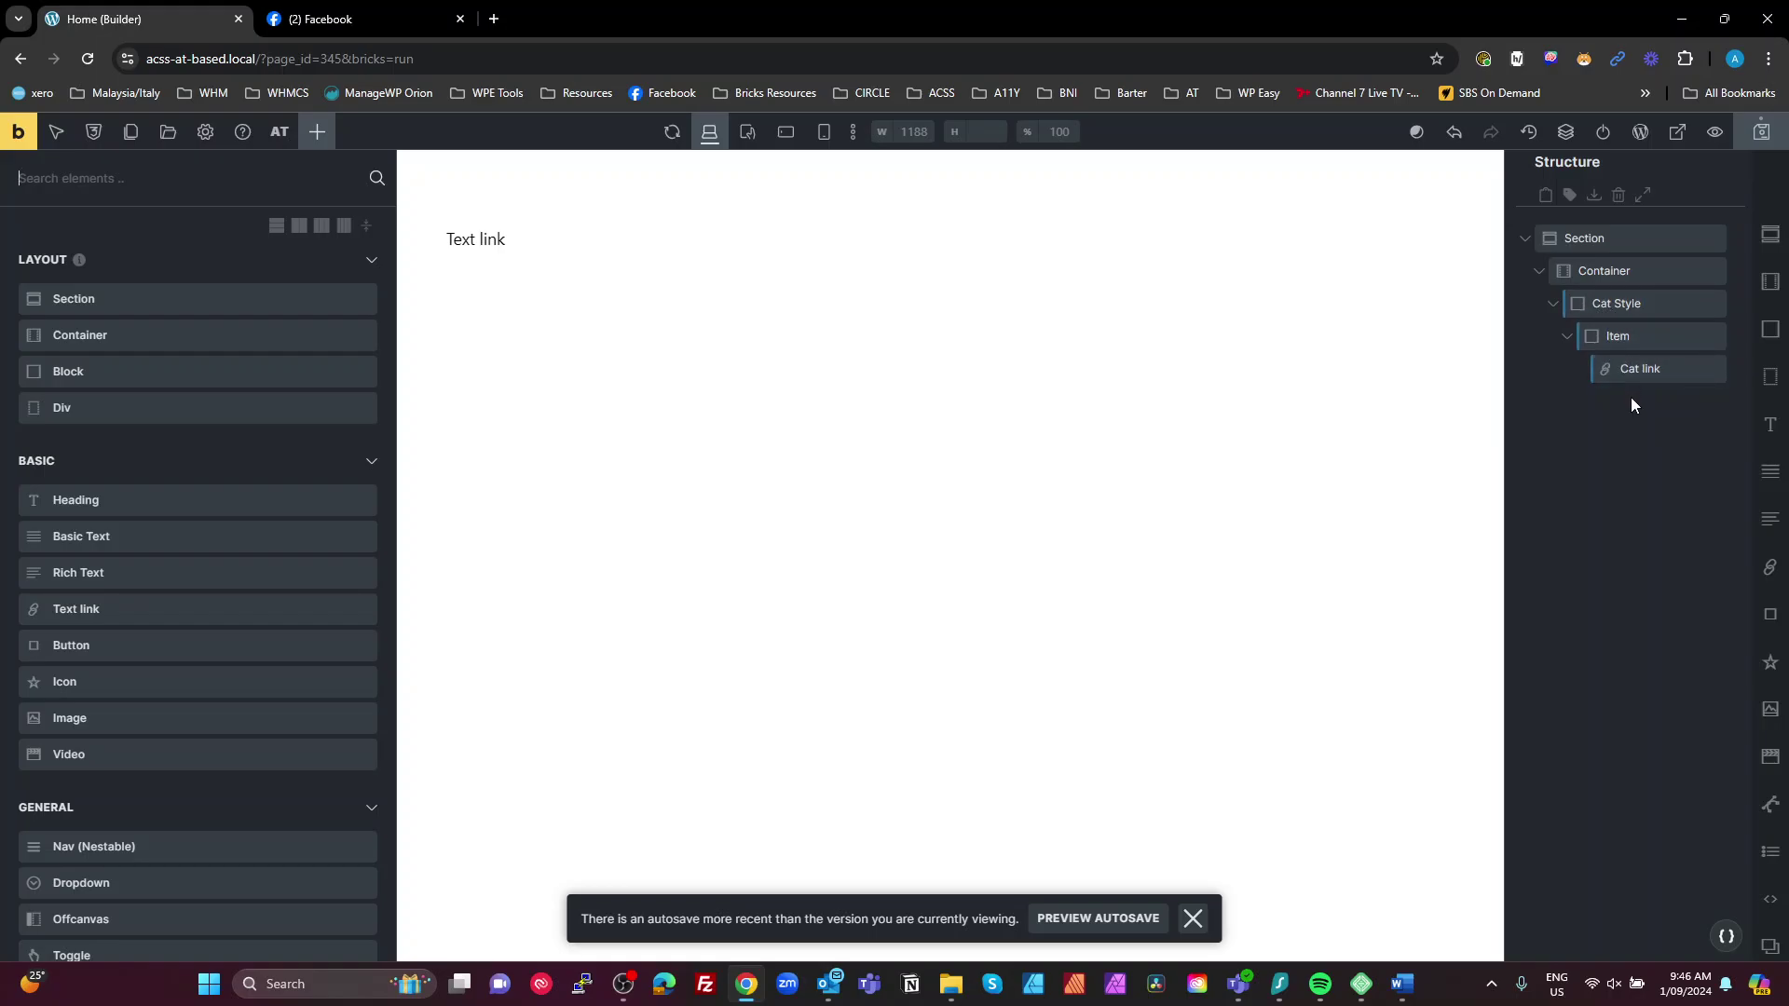
# Step: Activate the generated class on each of the Cat Styled List, Item and Cat link elements
pyautogui.click(1616, 312)
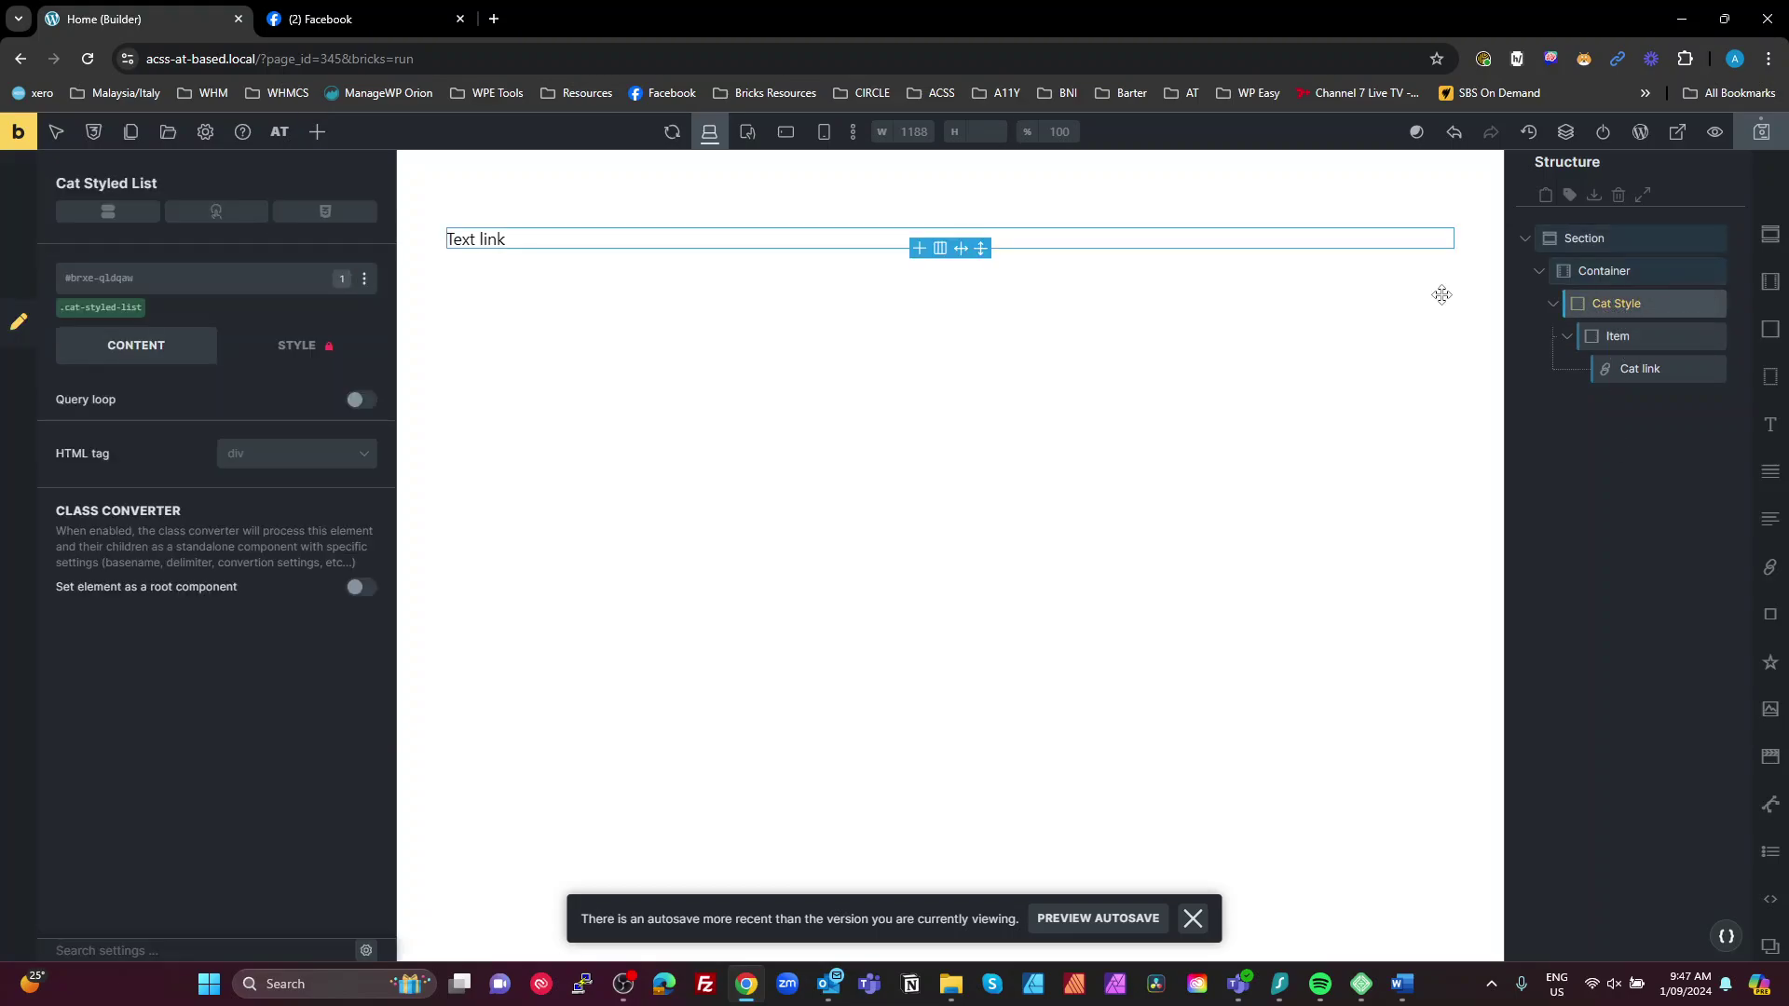
pyautogui.click(116, 307)
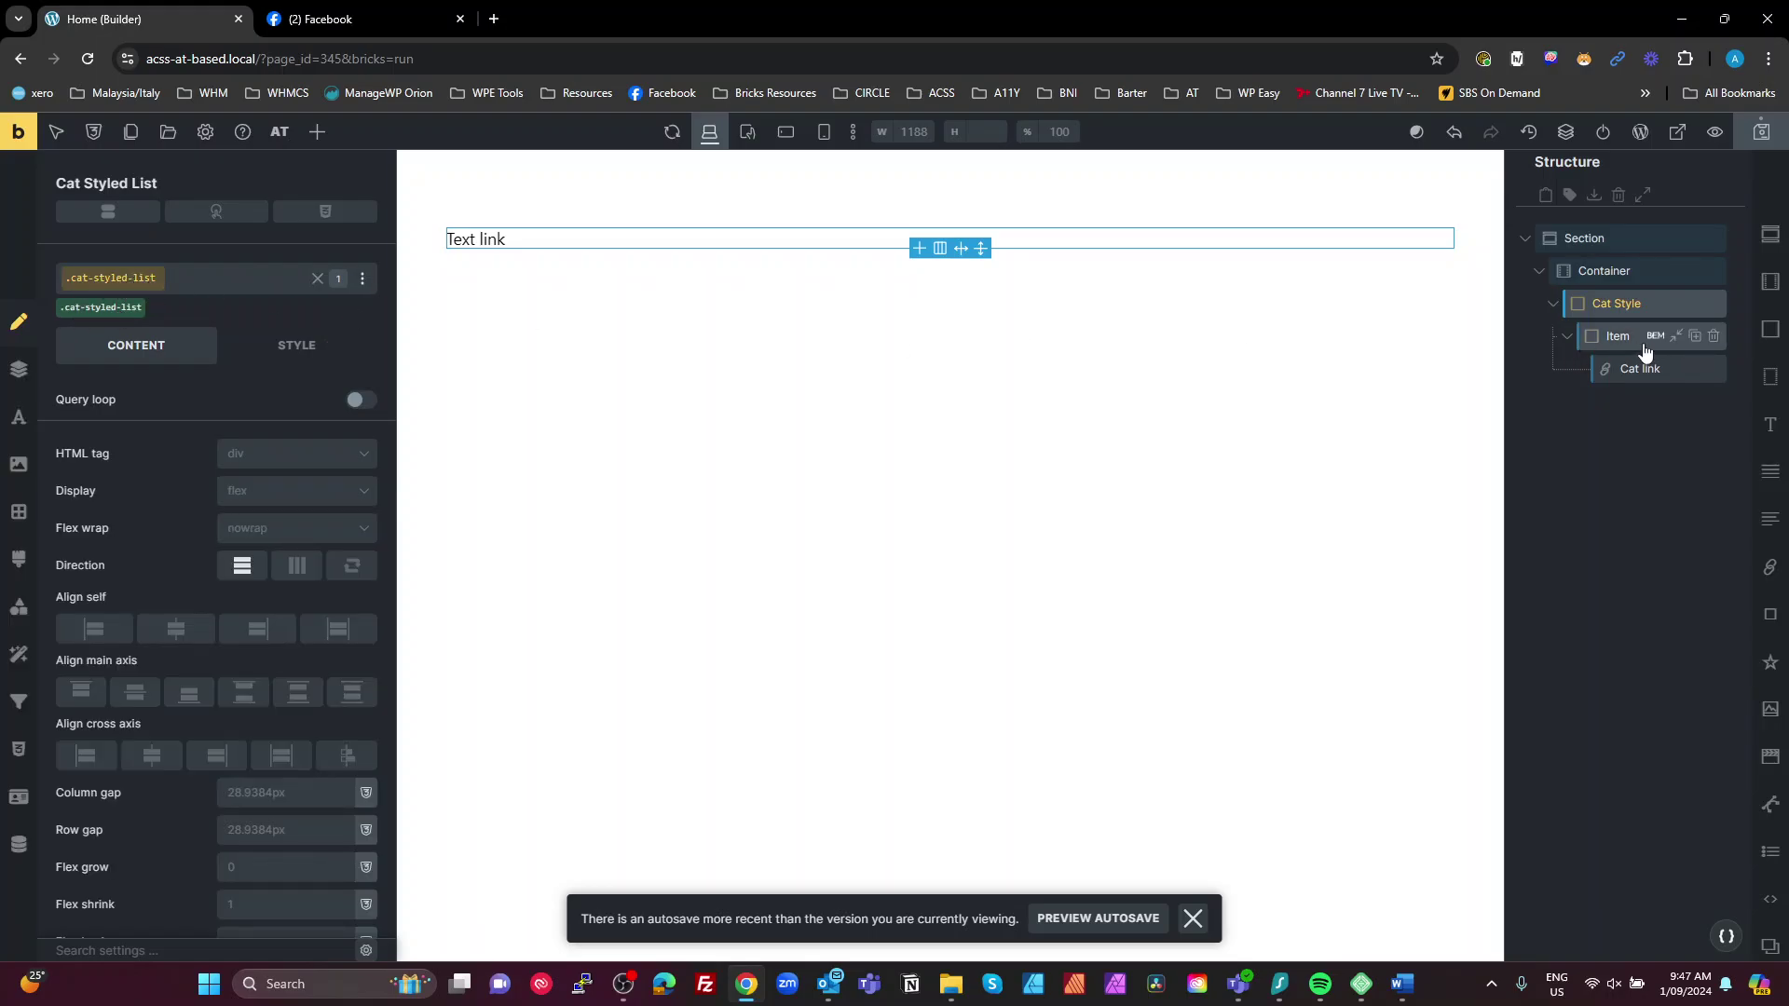
pyautogui.click(1618, 337)
pyautogui.click(145, 308)
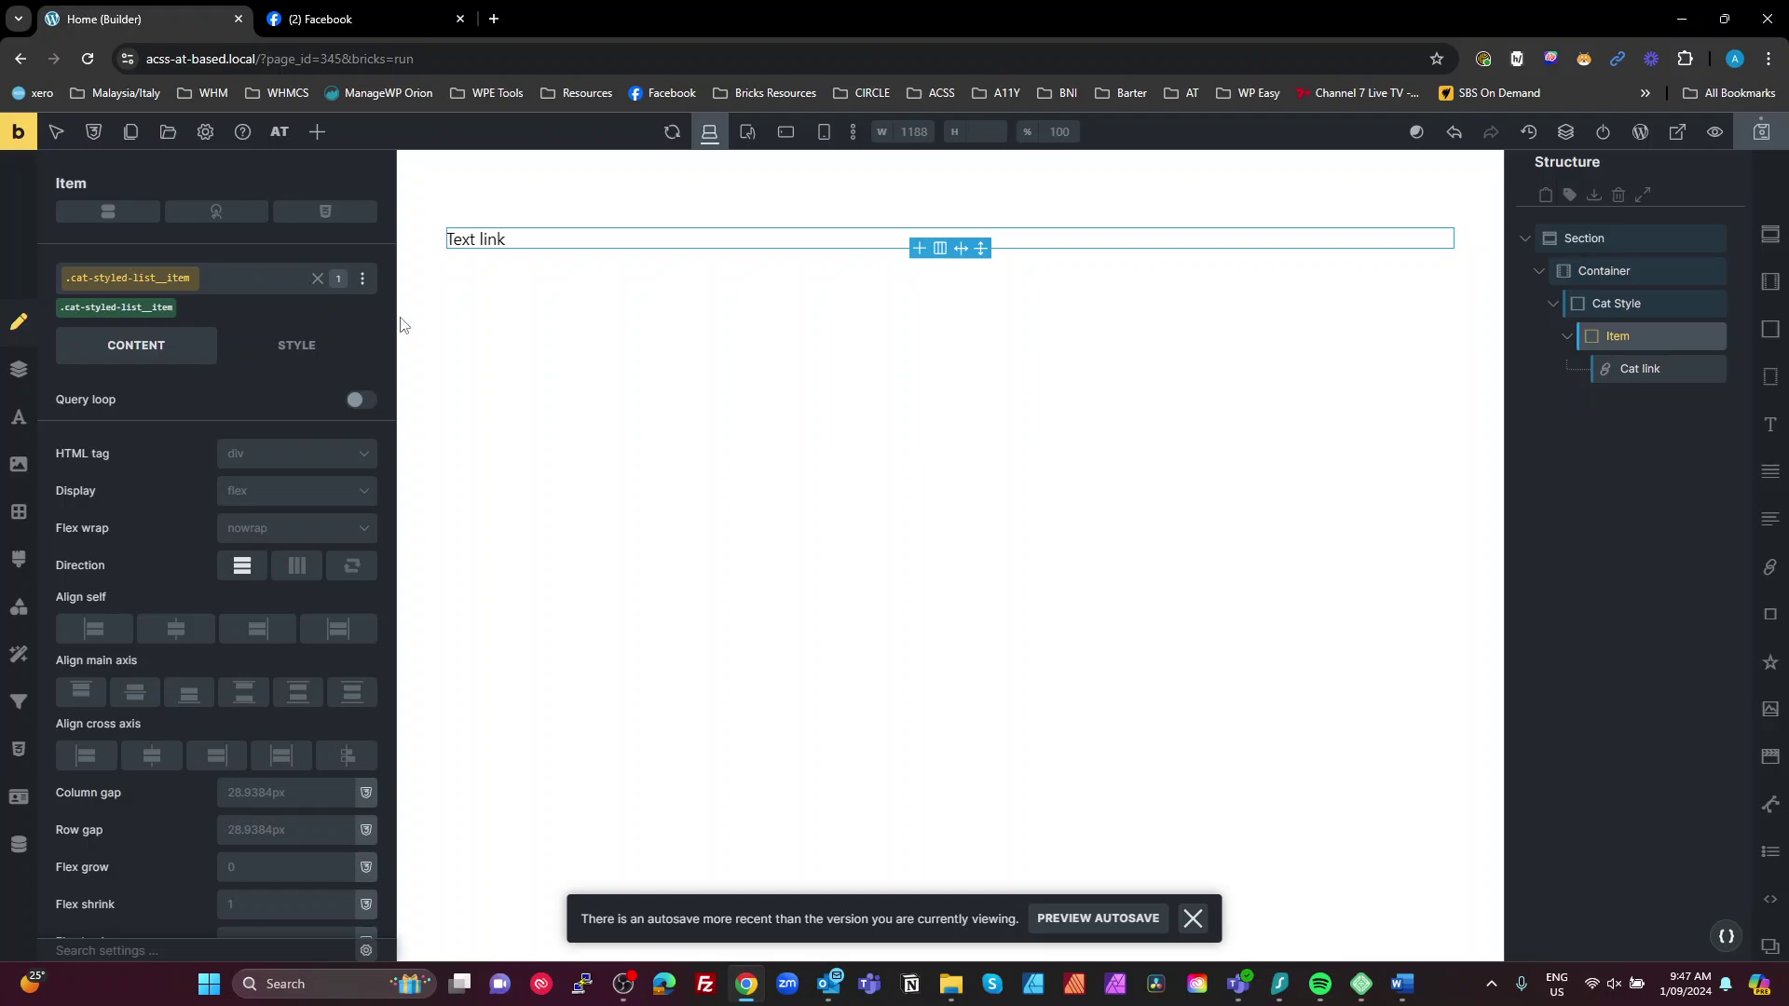
pyautogui.click(1621, 370)
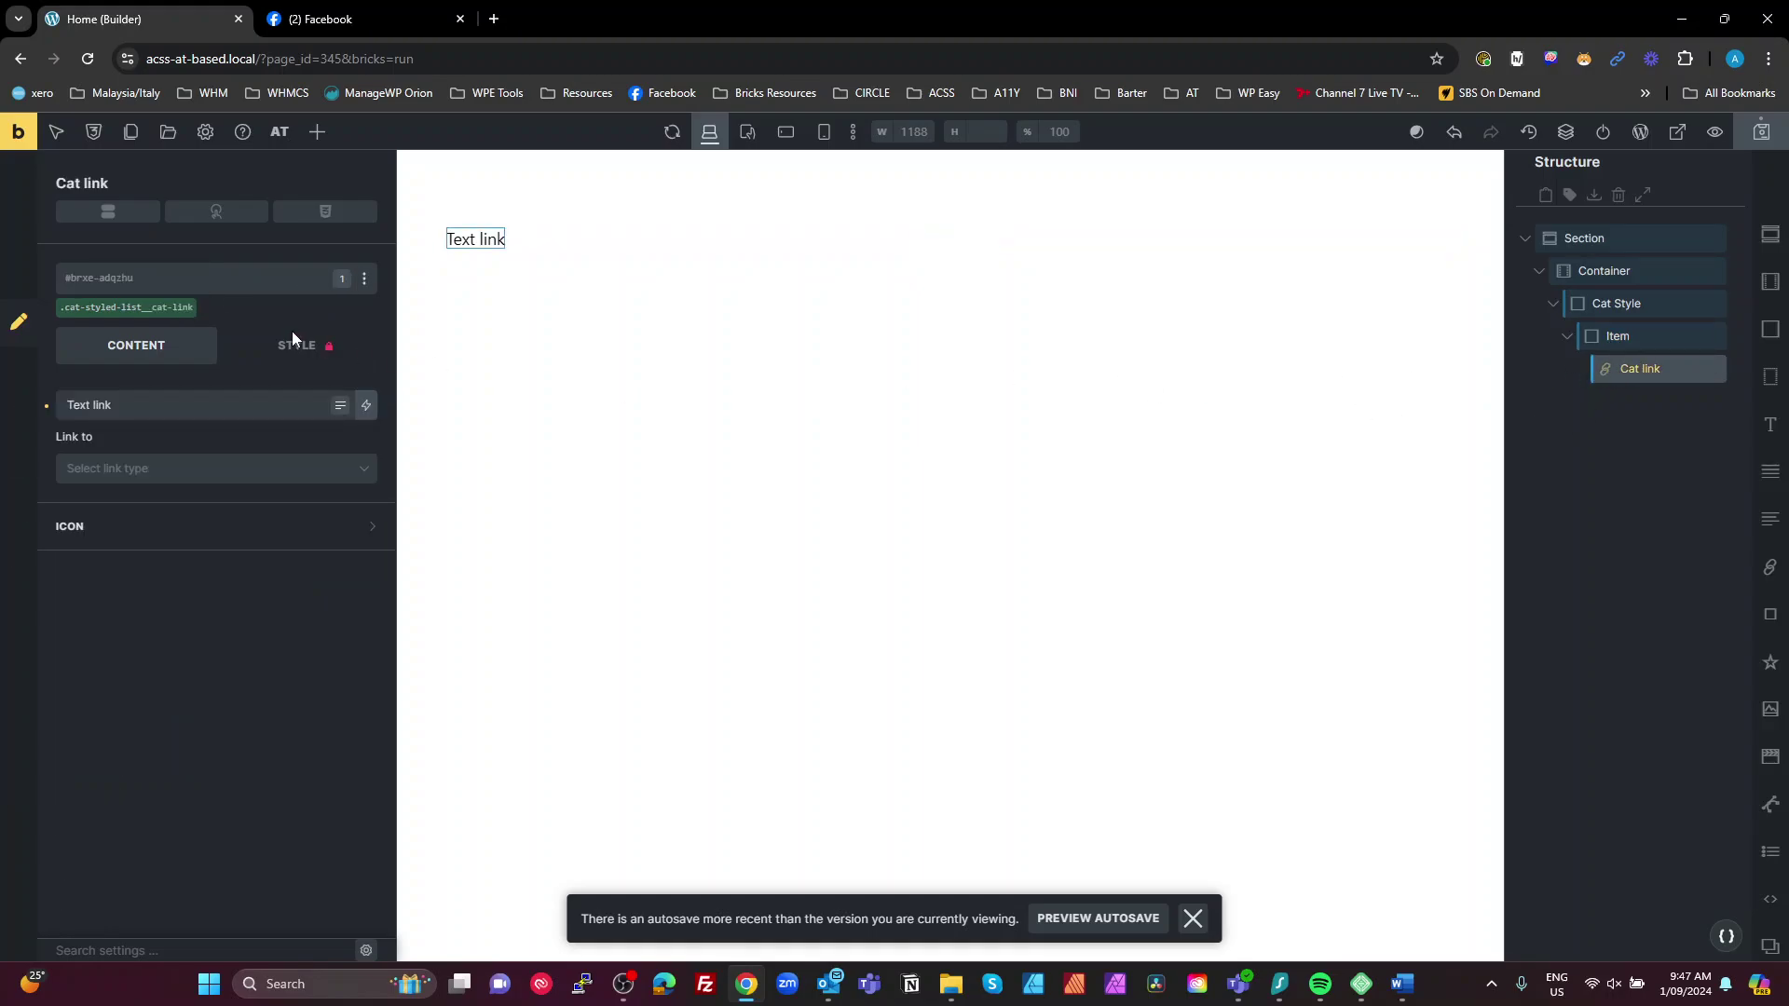
pyautogui.click(170, 307)
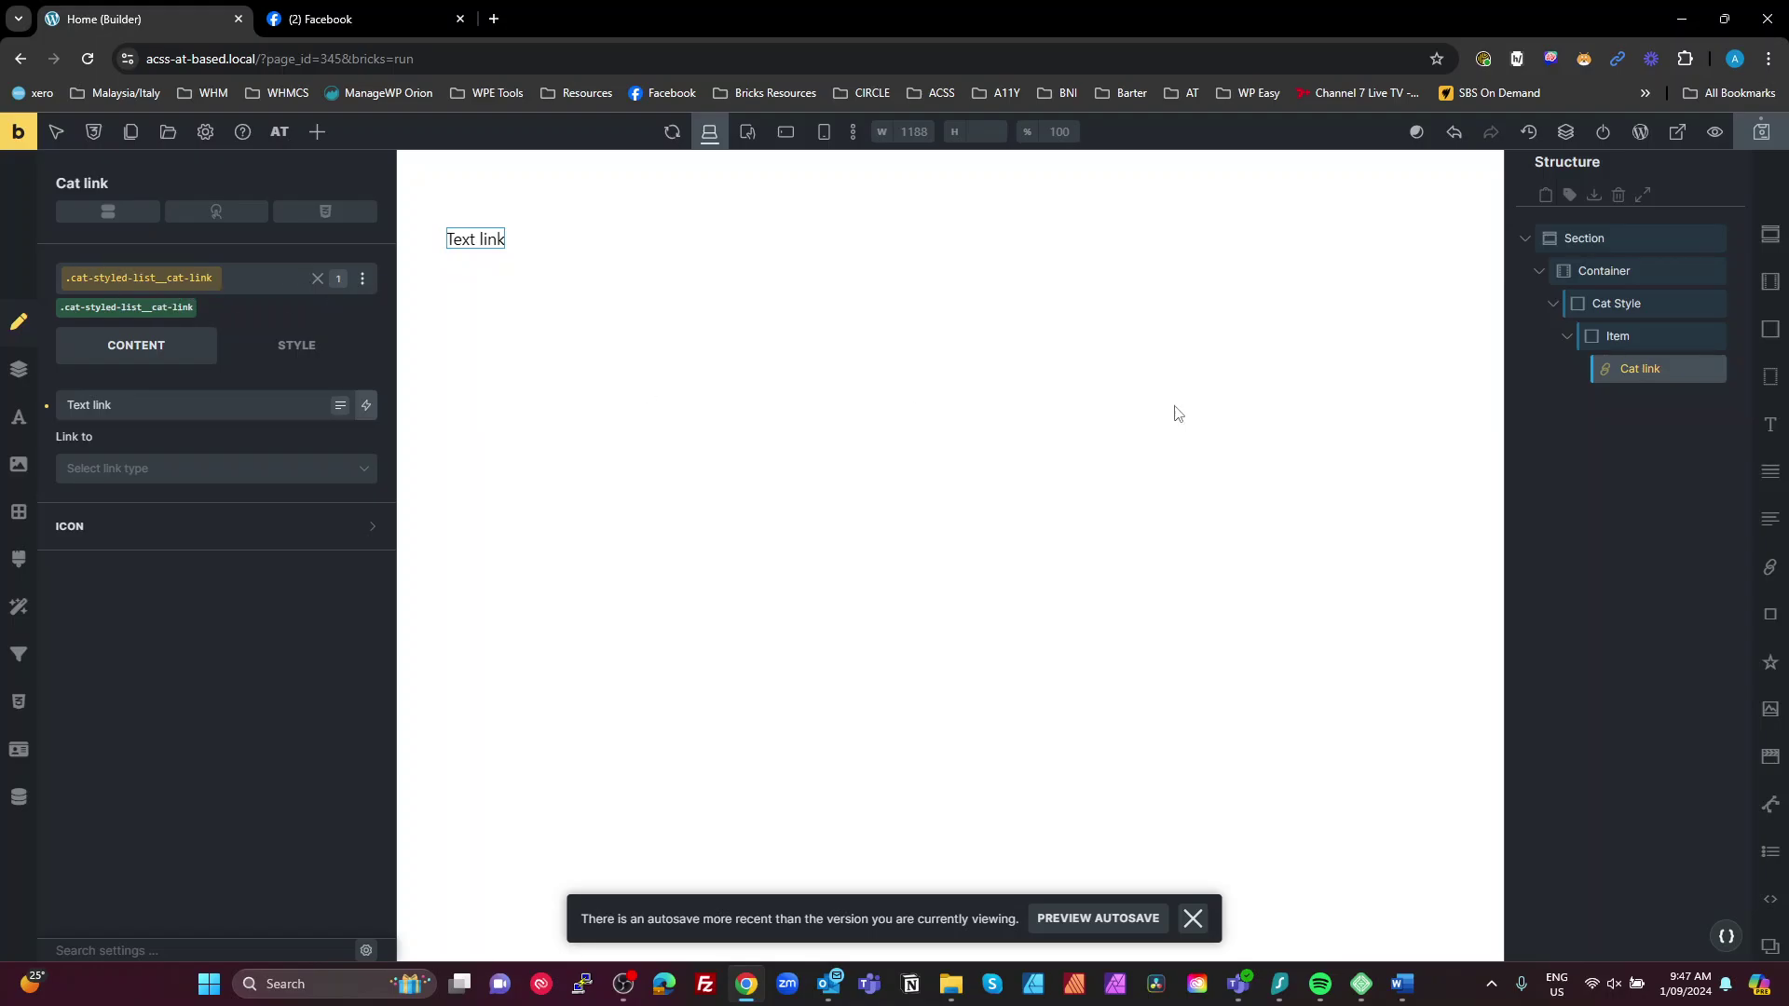
pyautogui.click(1603, 448)
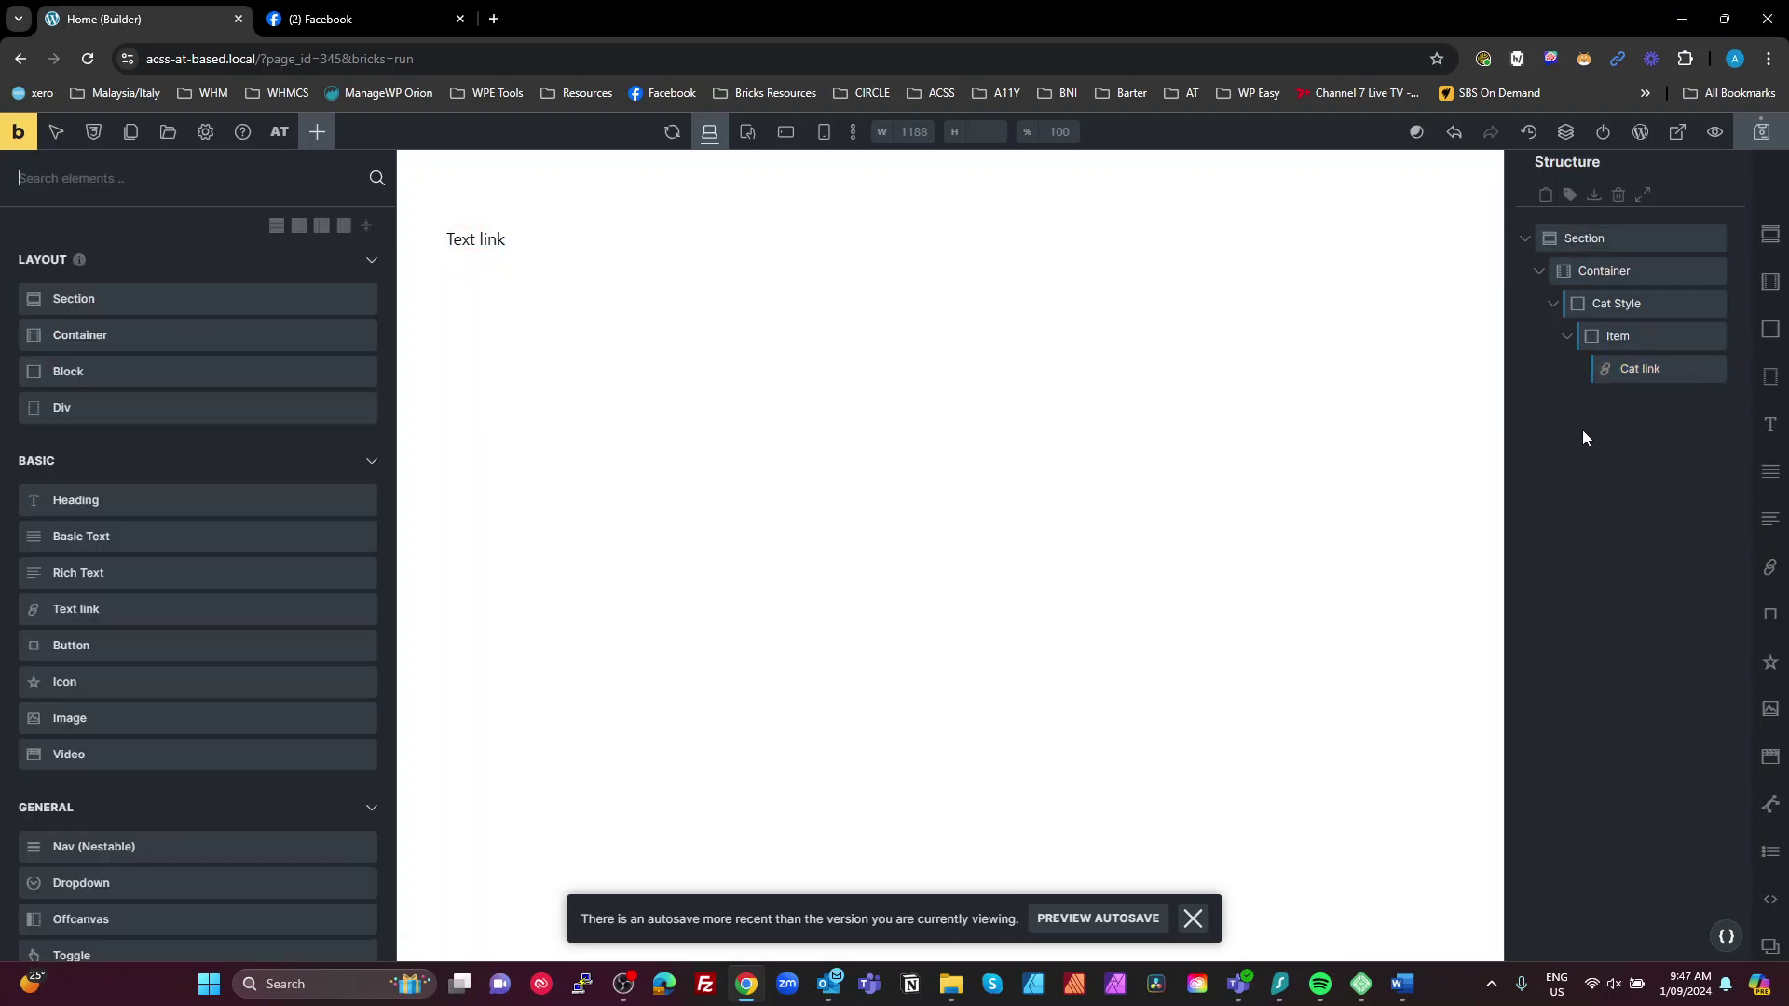
# Step: Widen the structure tree and switch on the editable HTML tag labels for its elements
pyautogui.moveTo(1675, 341)
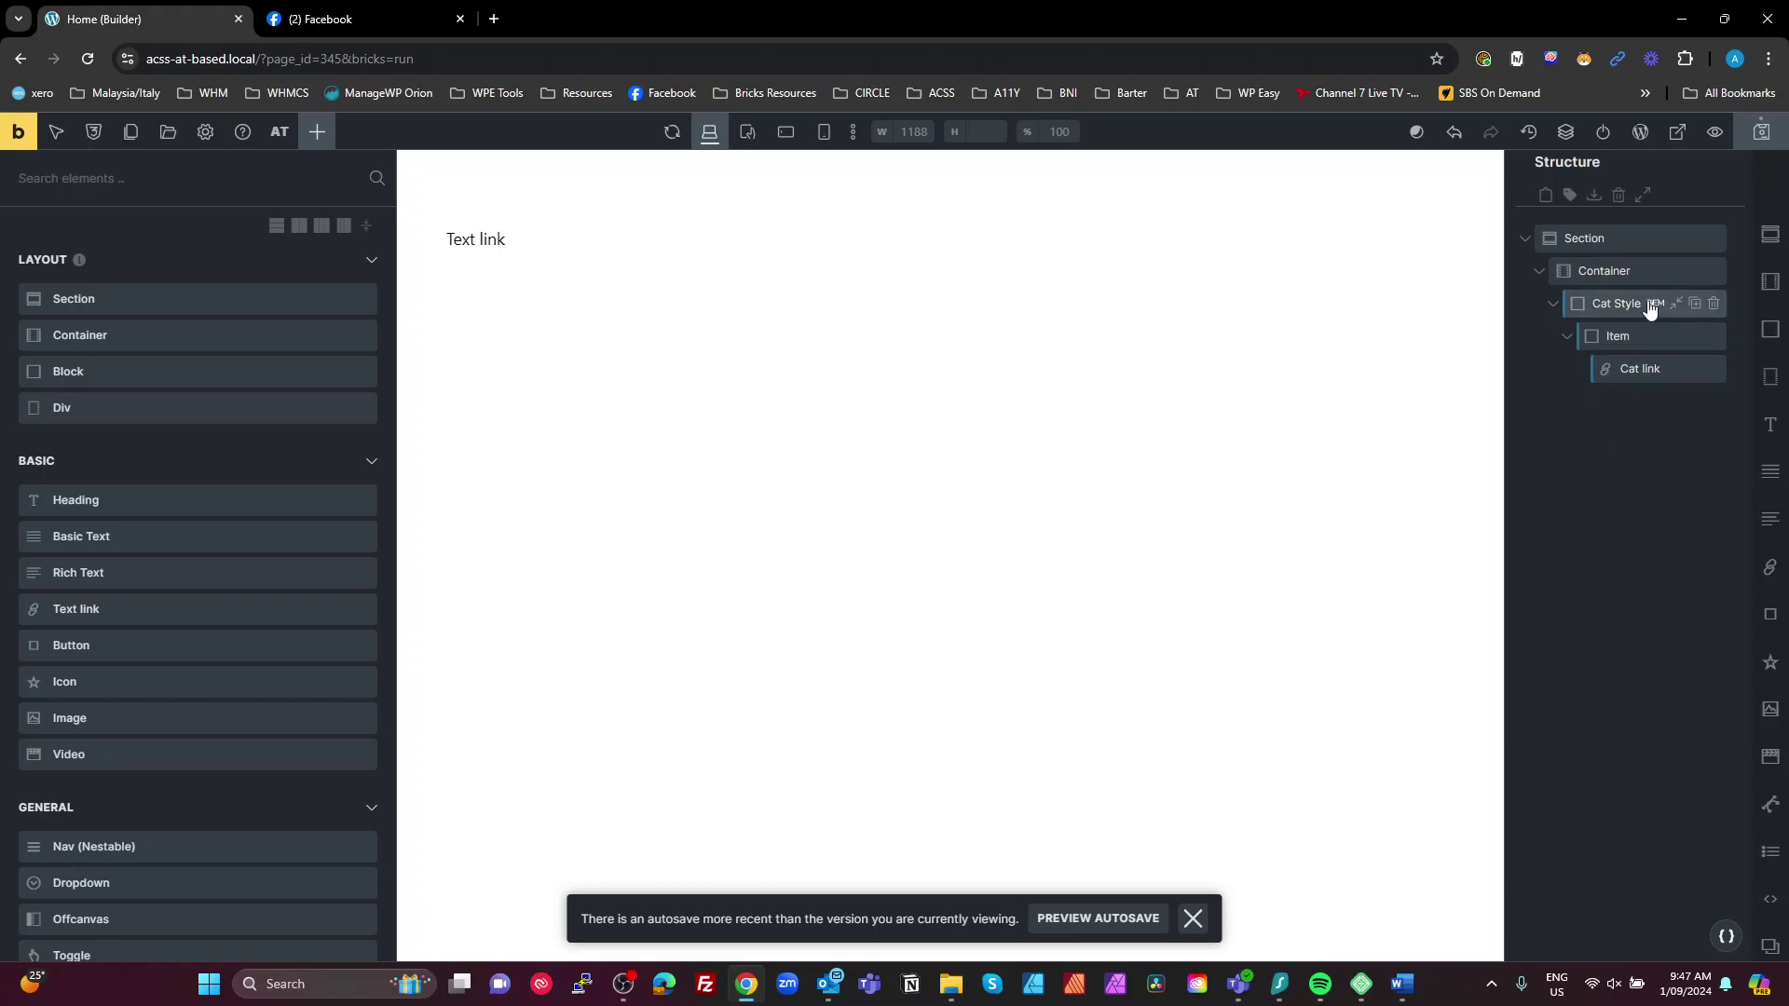
pyautogui.moveTo(1504, 298); pyautogui.dragTo(1442, 296)
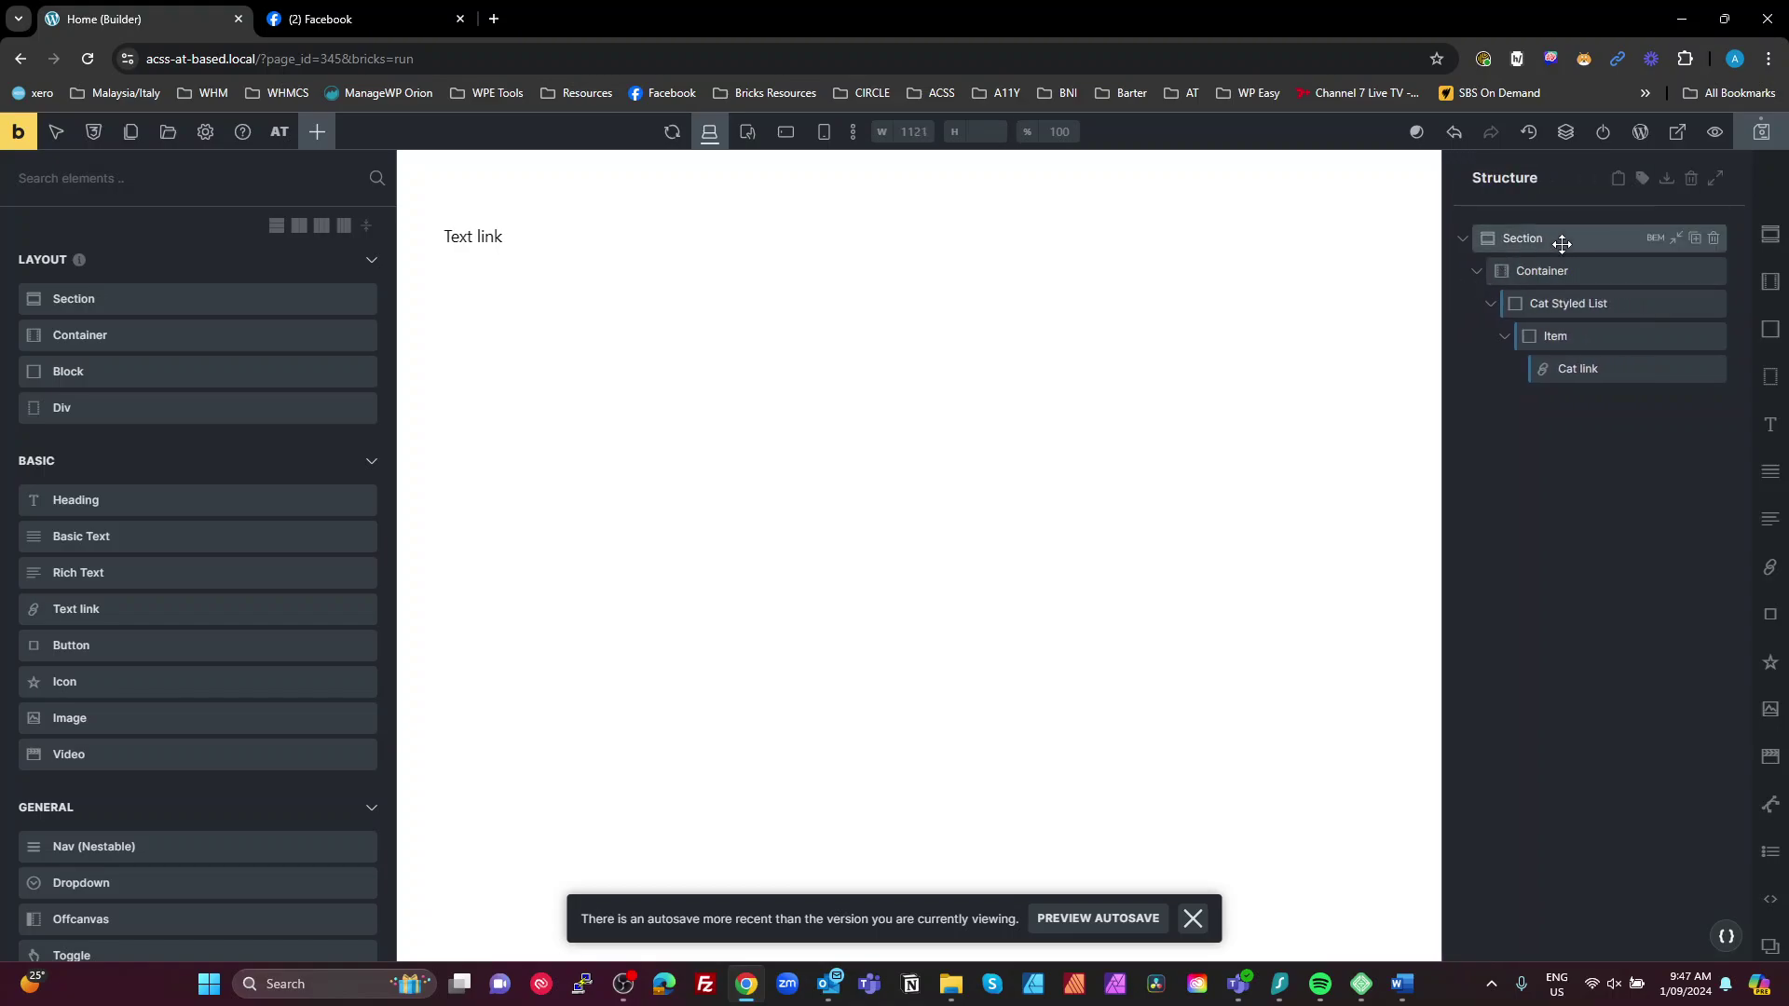
pyautogui.click(1643, 179)
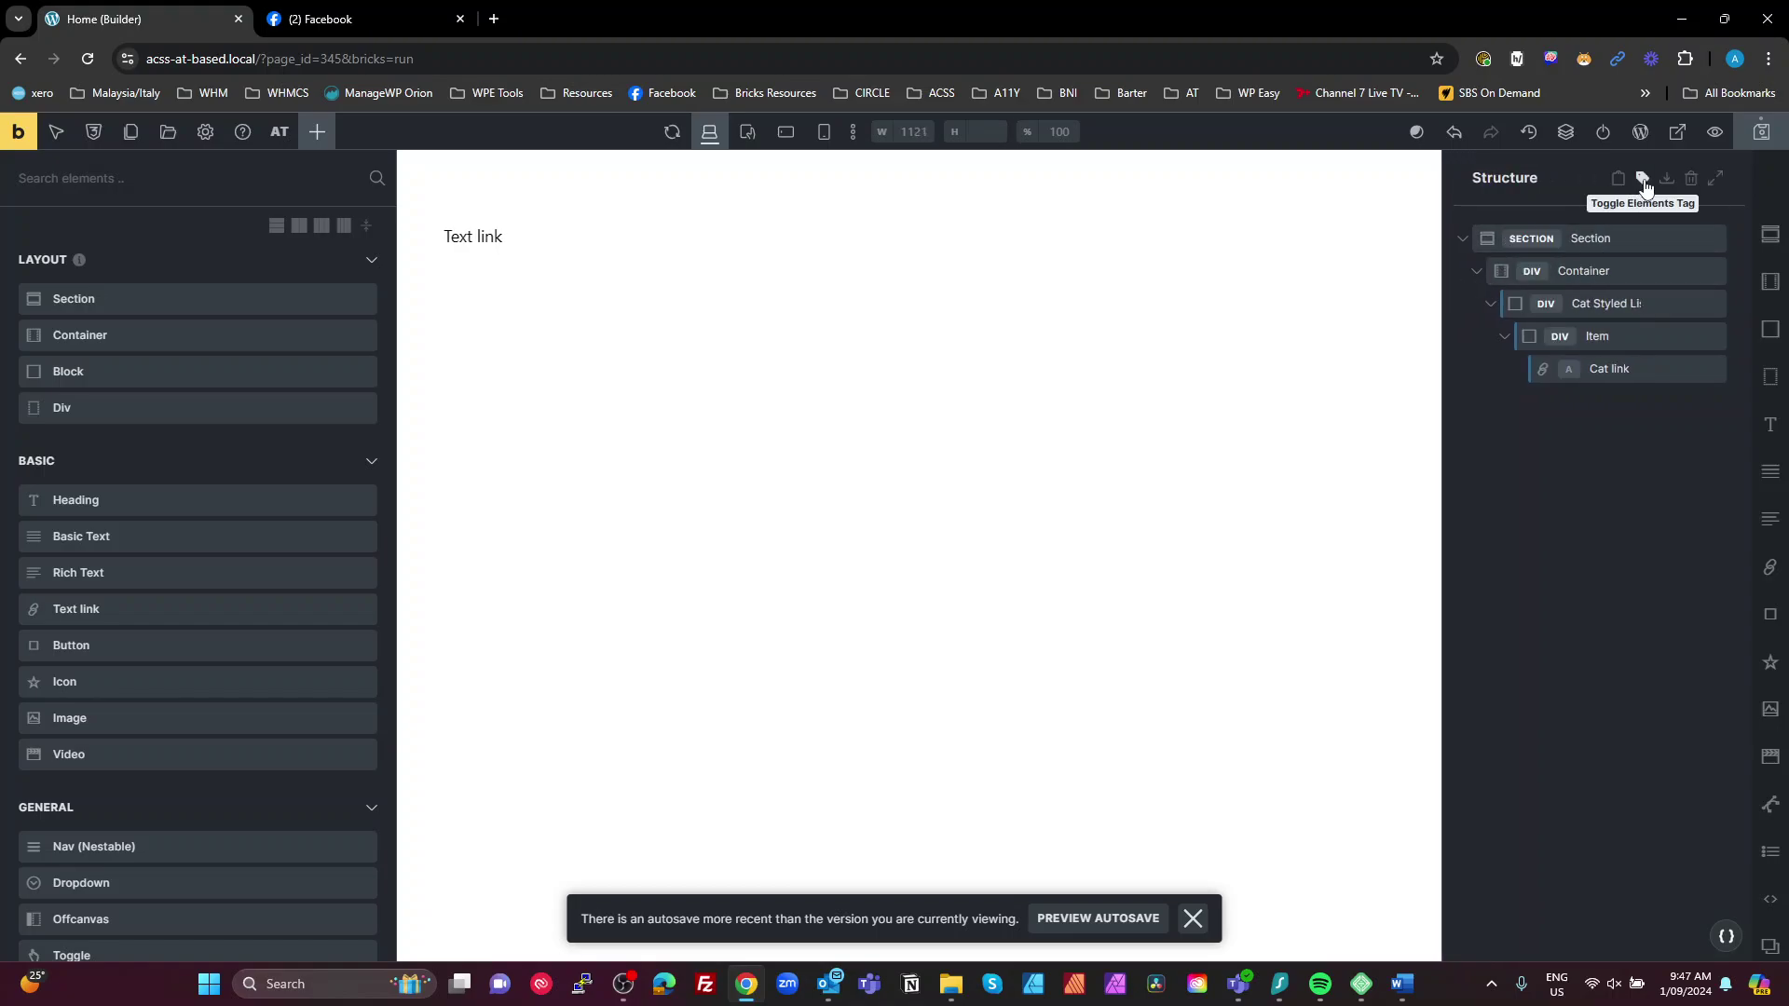
pyautogui.click(1644, 181)
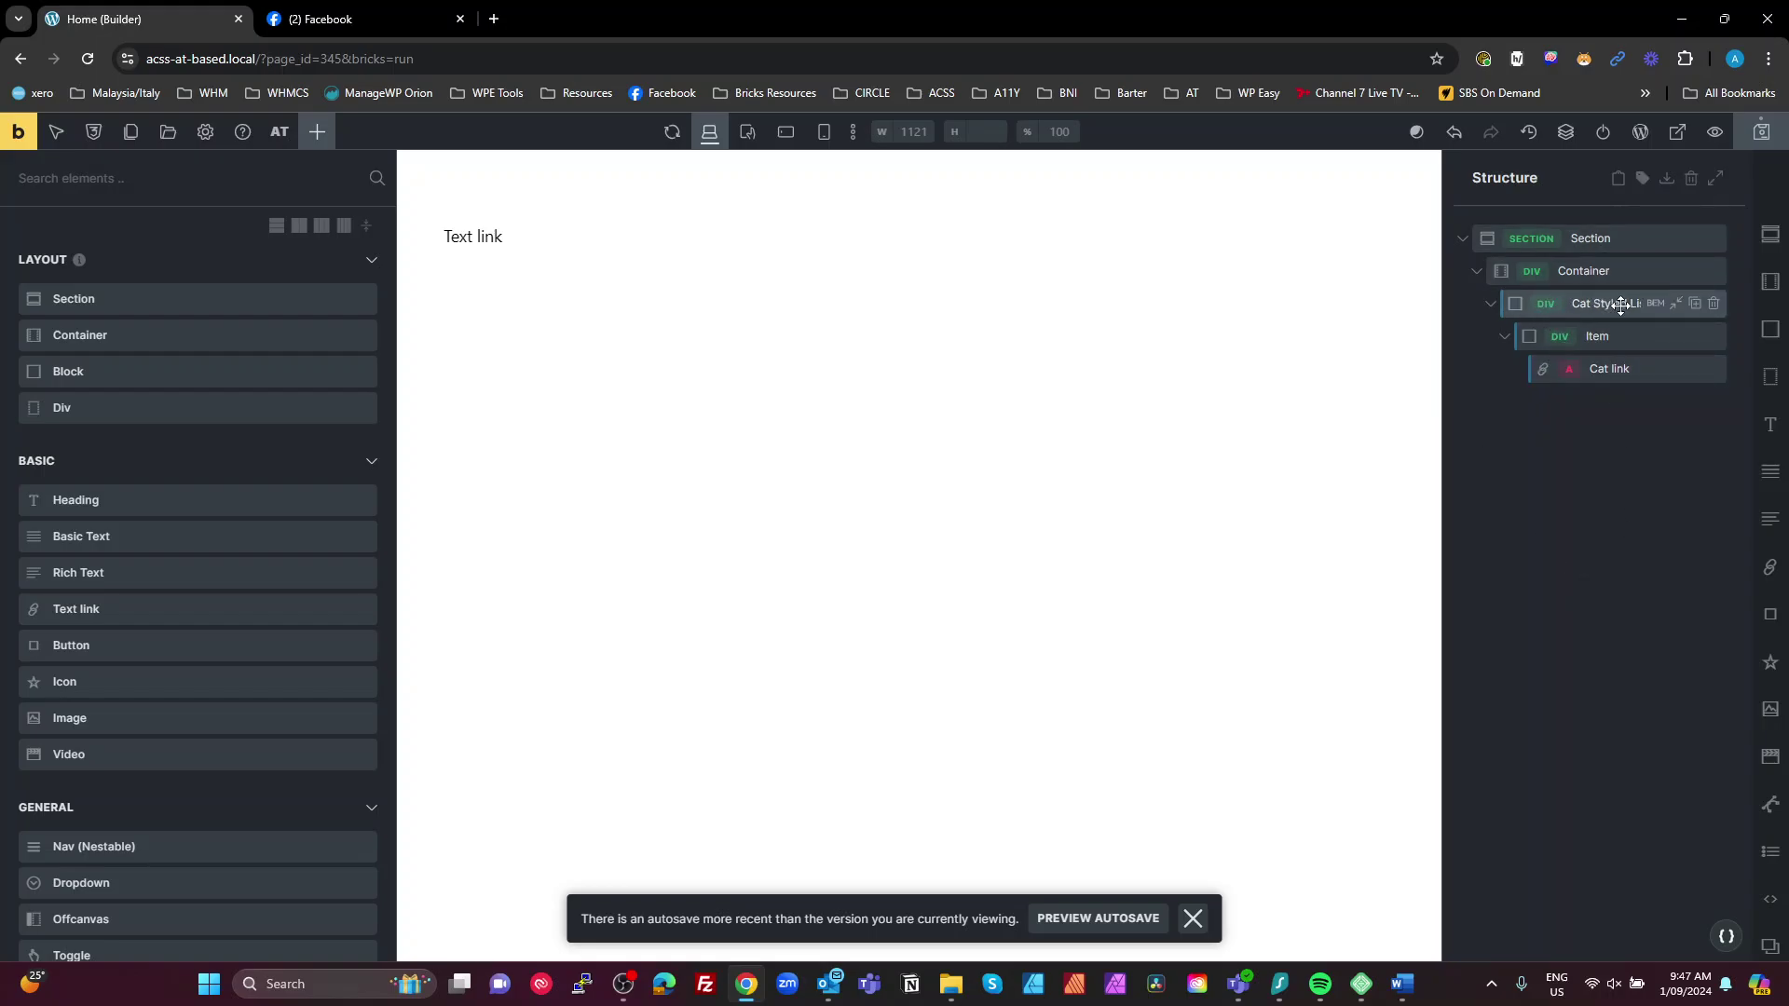
# Step: Set the HTML tag of the Cat Styled List block to ul and of the Item block to li
pyautogui.click(1548, 317)
pyautogui.click(1547, 308)
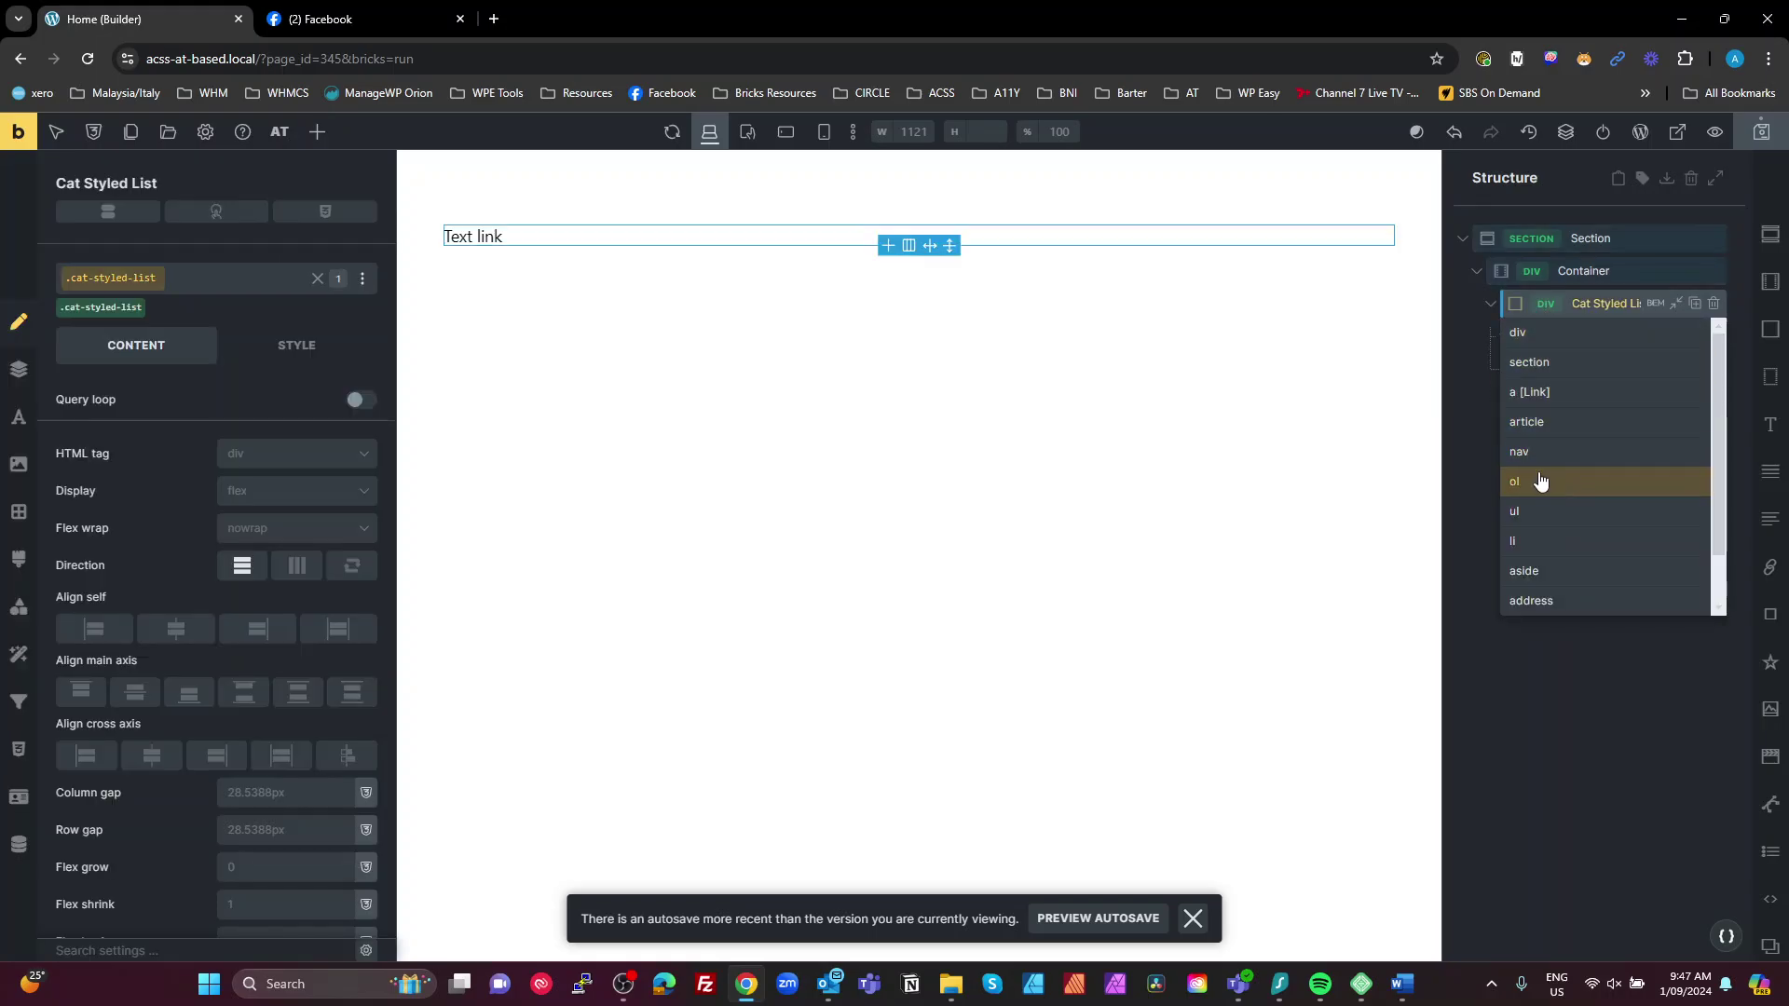
pyautogui.click(1535, 512)
pyautogui.click(1585, 337)
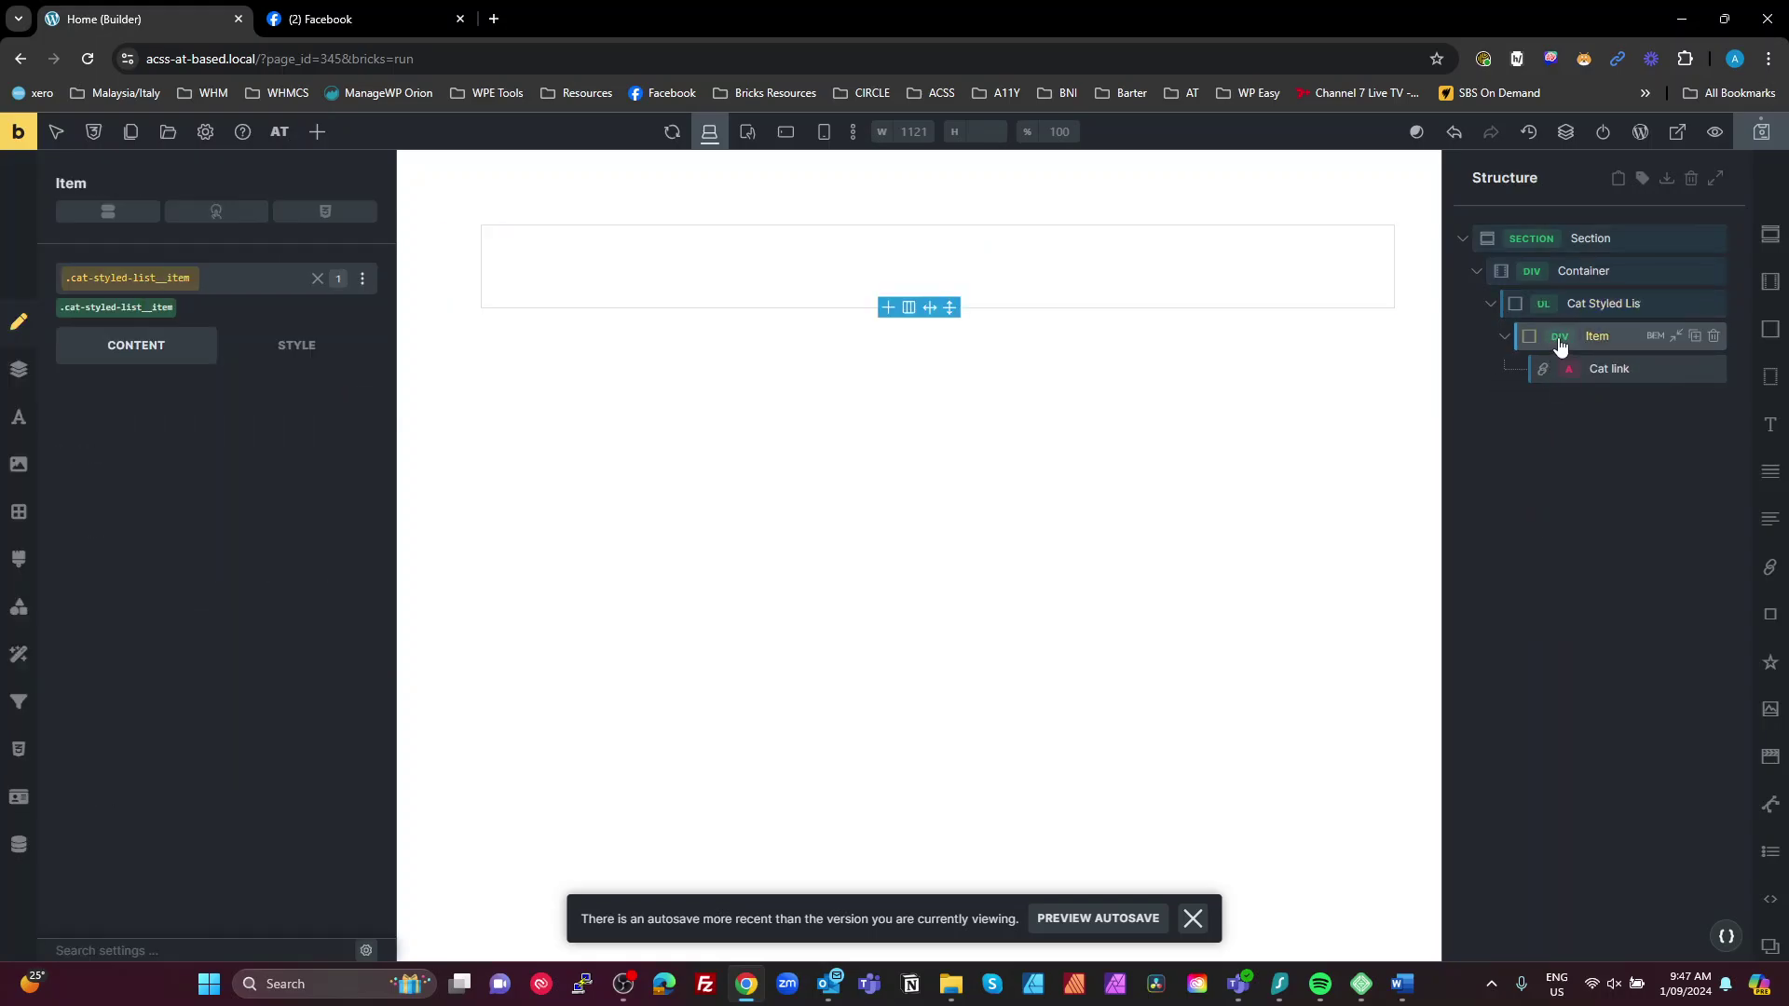
pyautogui.click(1559, 336)
pyautogui.click(1547, 571)
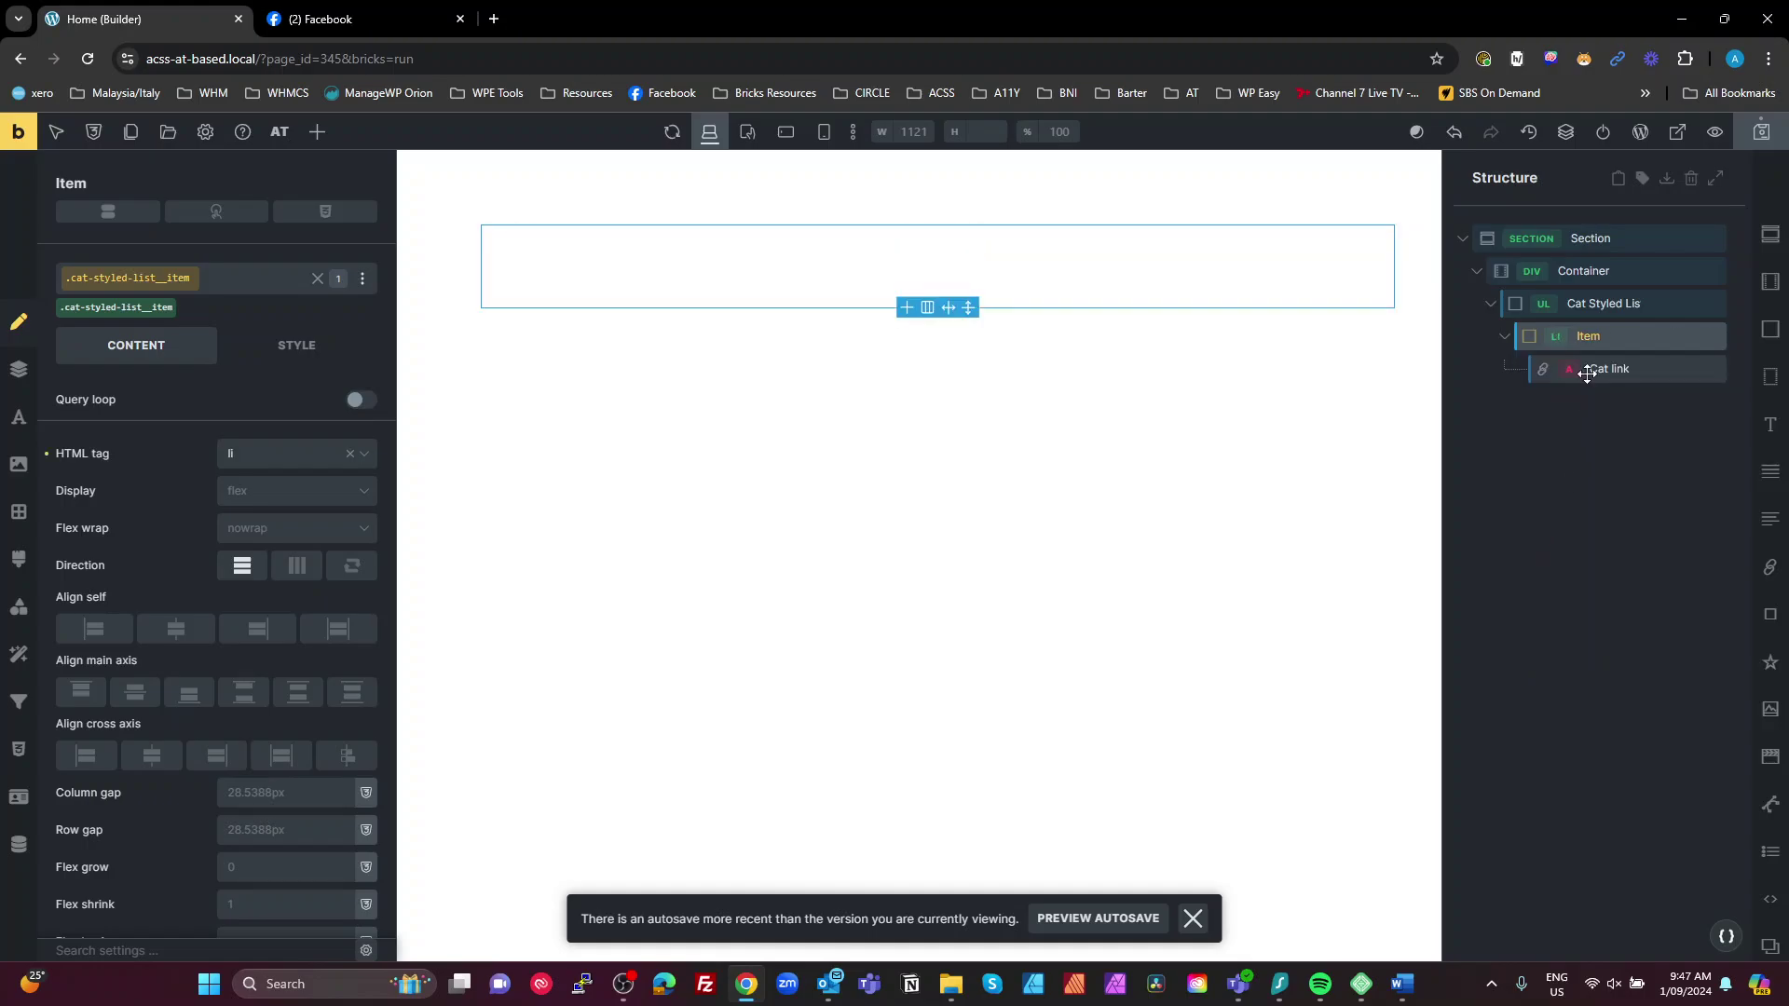
pyautogui.click(1587, 309)
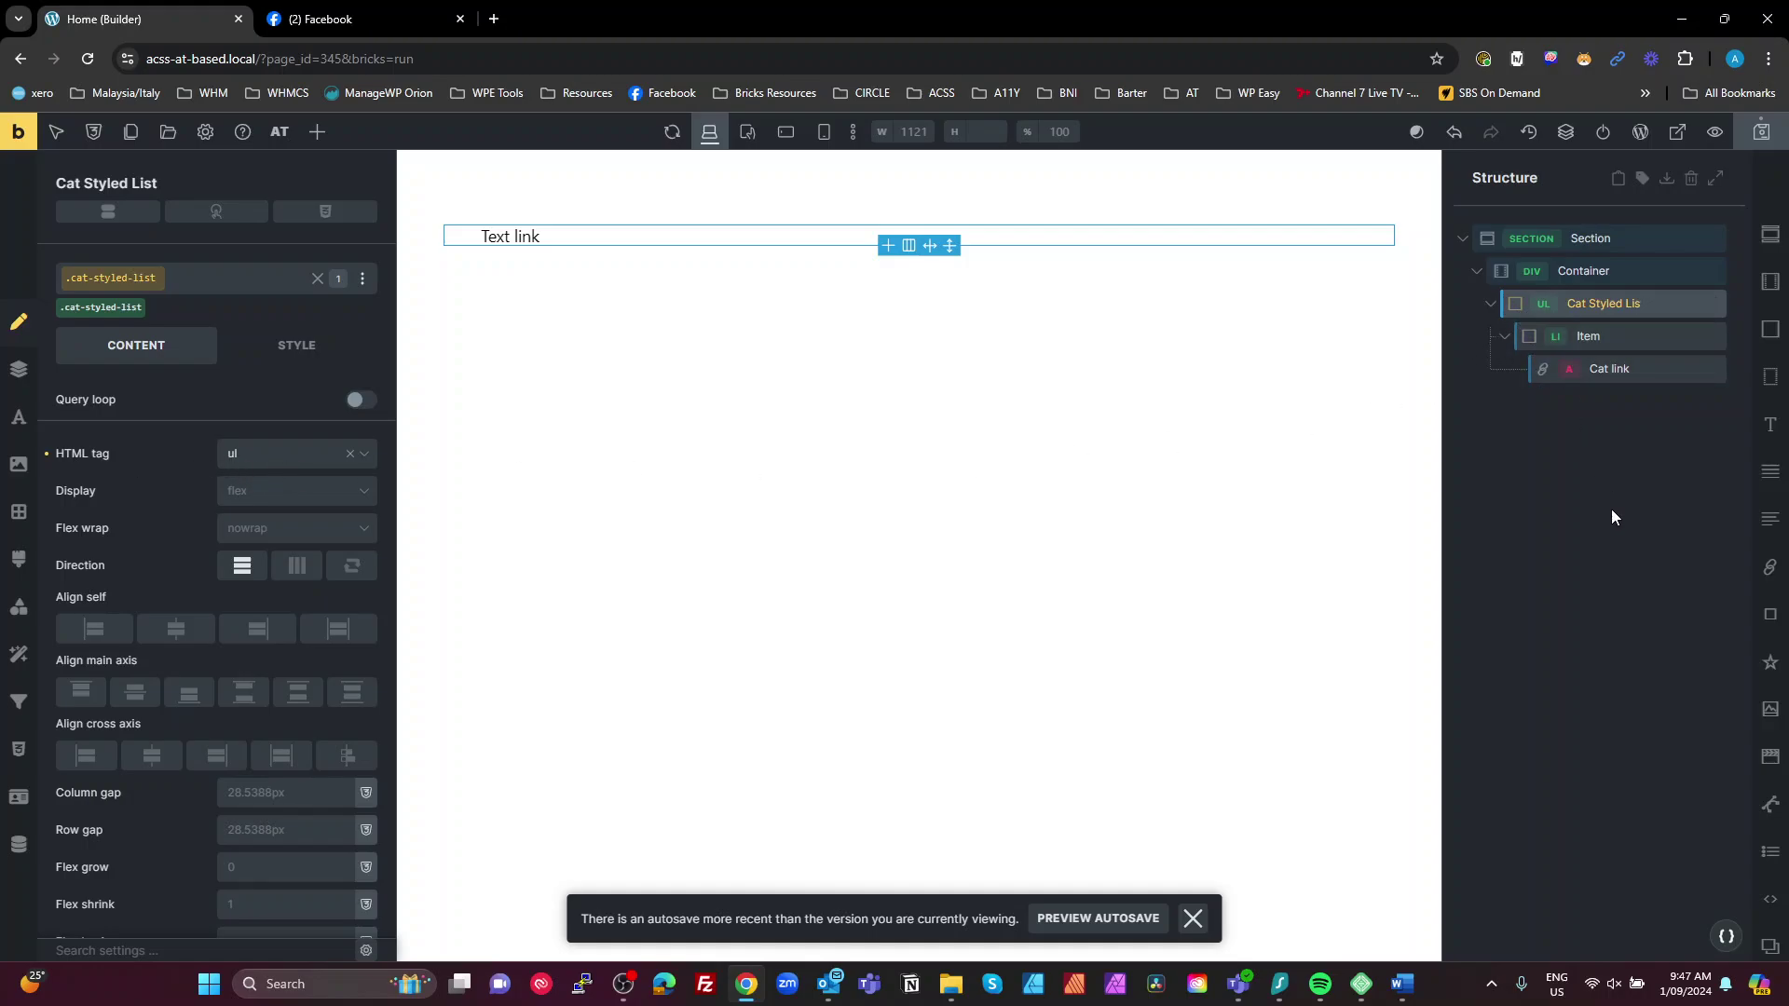
pyautogui.click(1611, 552)
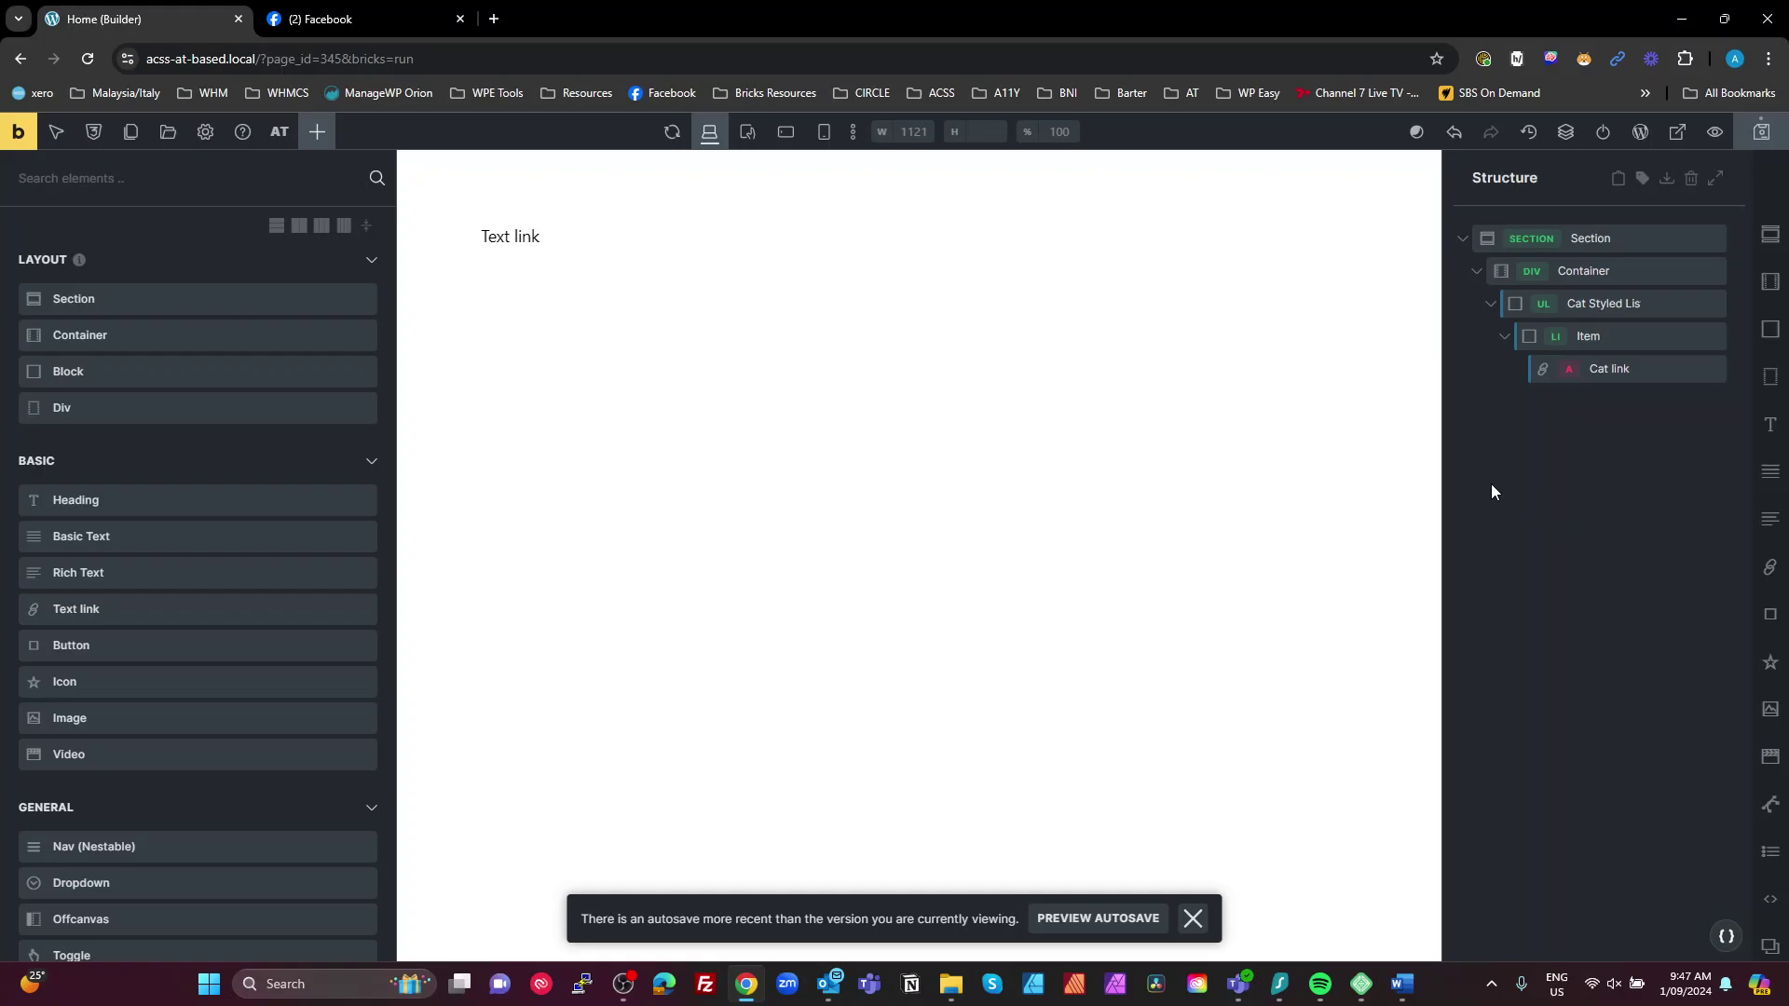
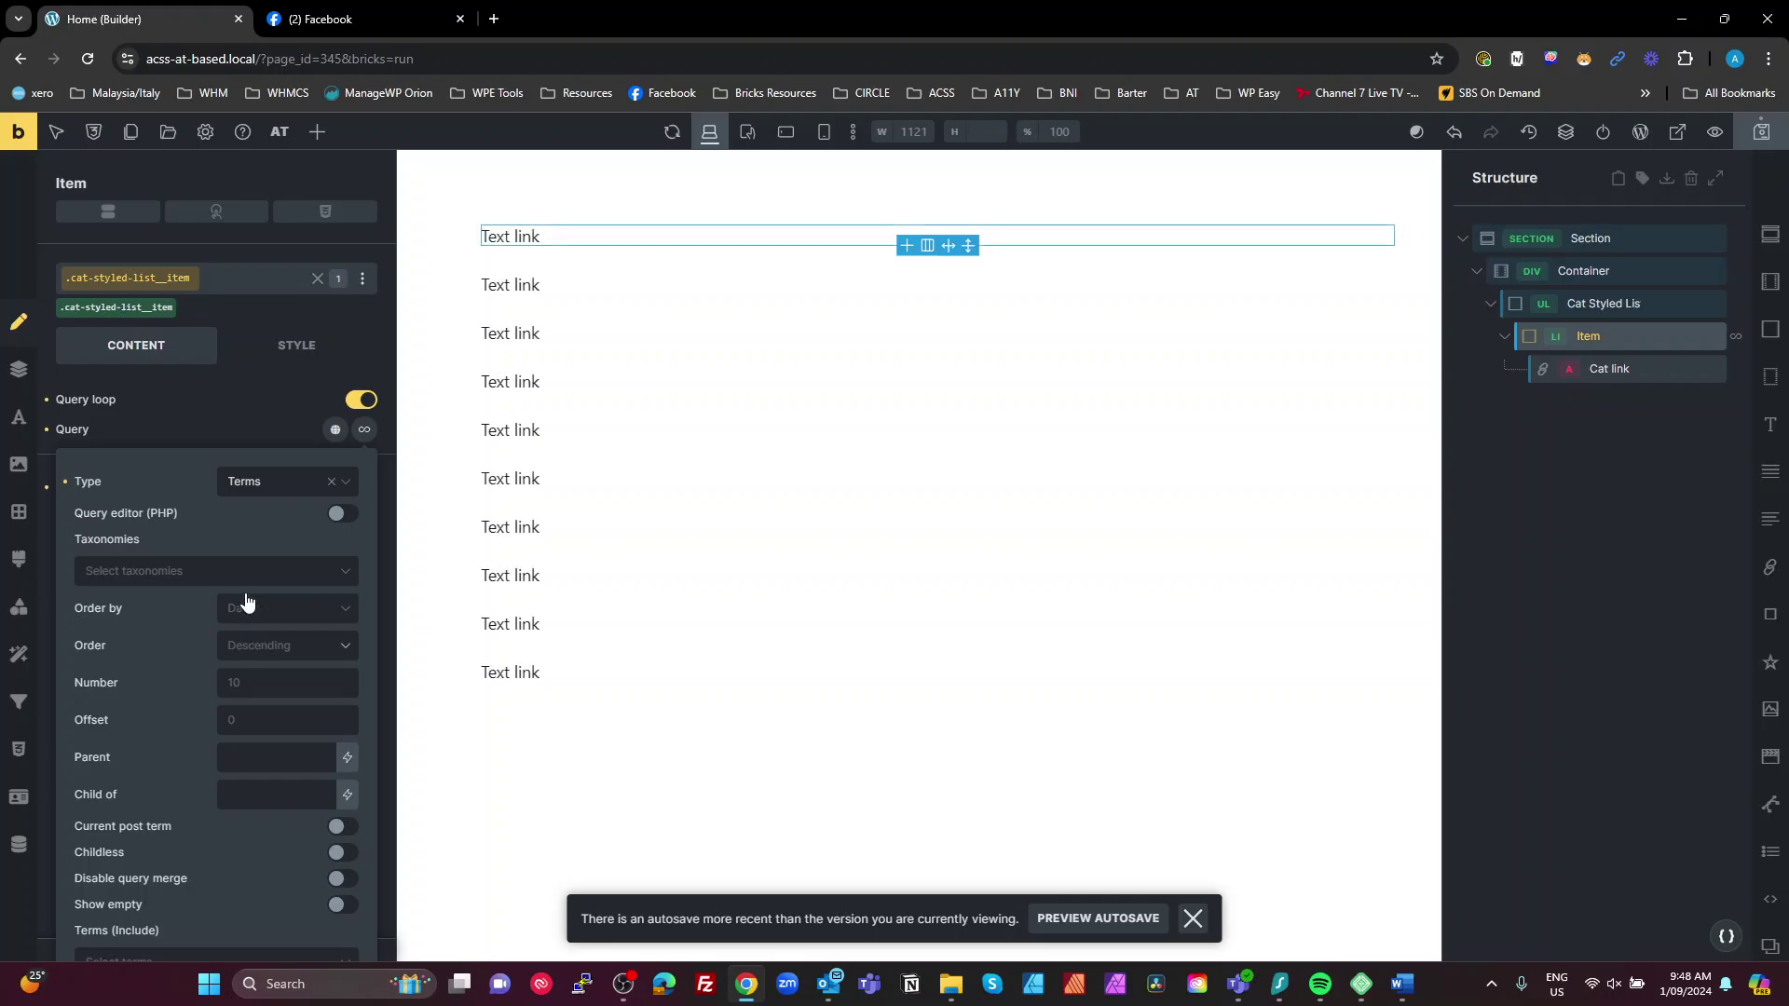
# Step: Set the taxonomy of the Item block's terms query to Categories (Post)
pyautogui.click(240, 573)
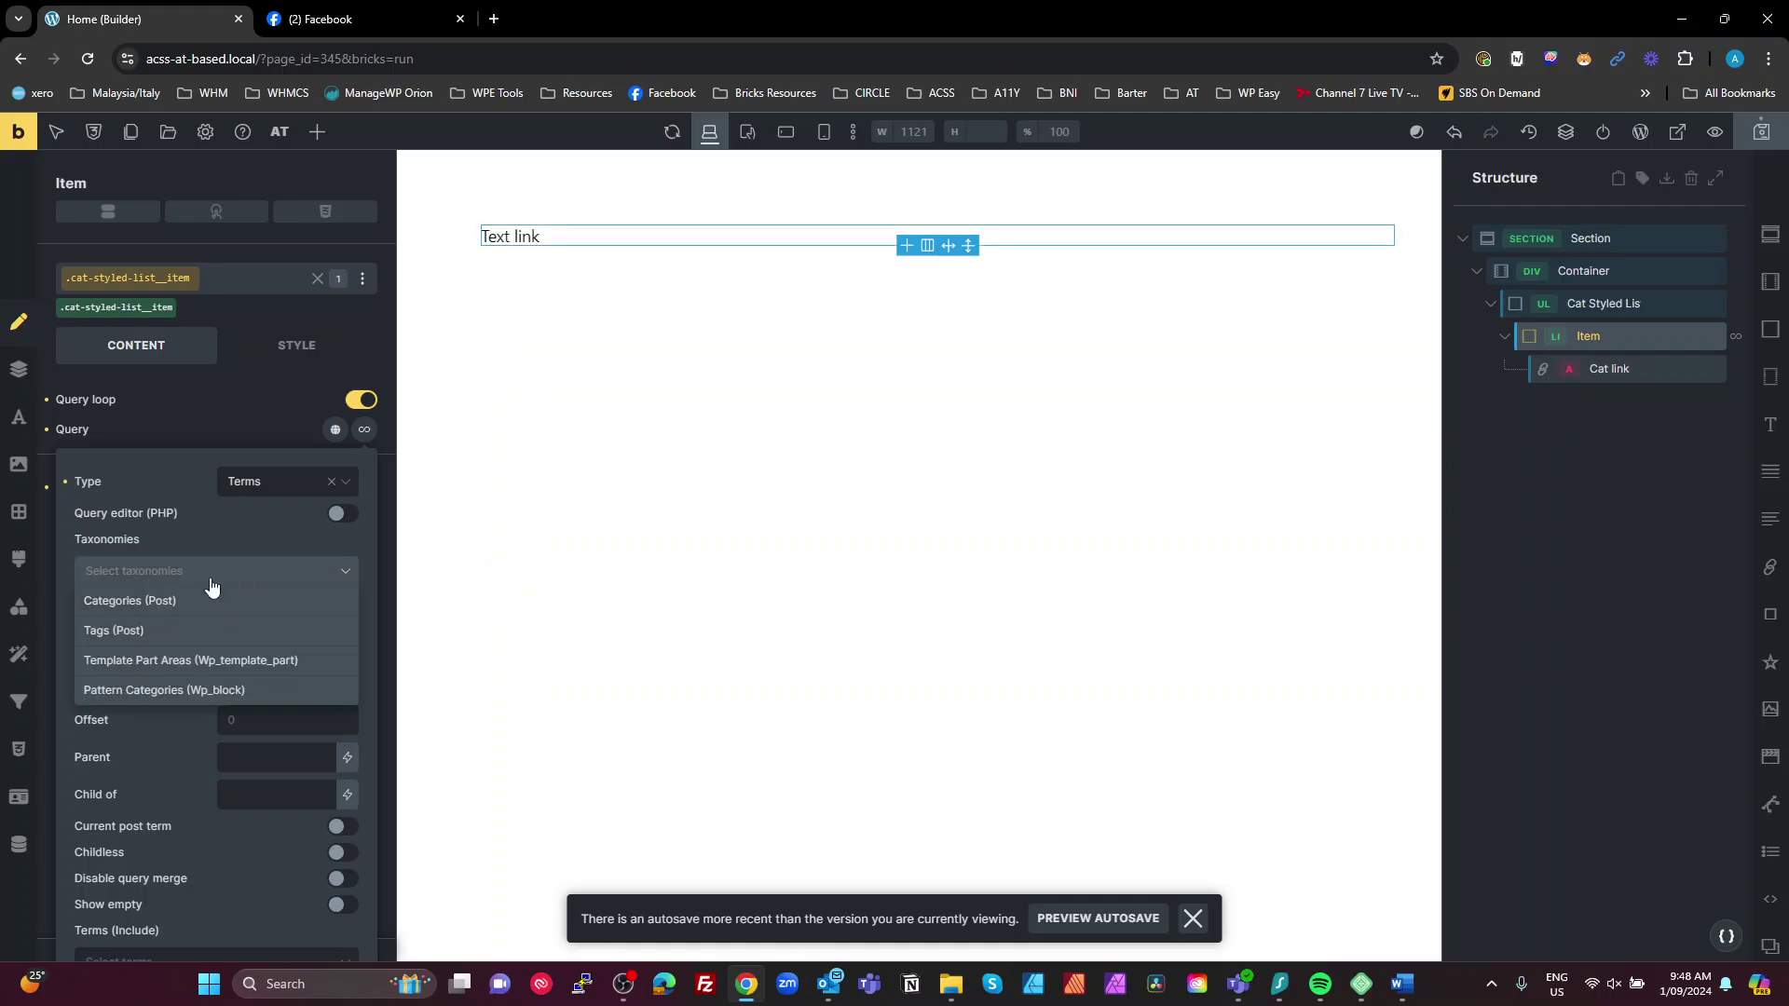
pyautogui.click(136, 605)
pyautogui.scroll(-1, 264, 781)
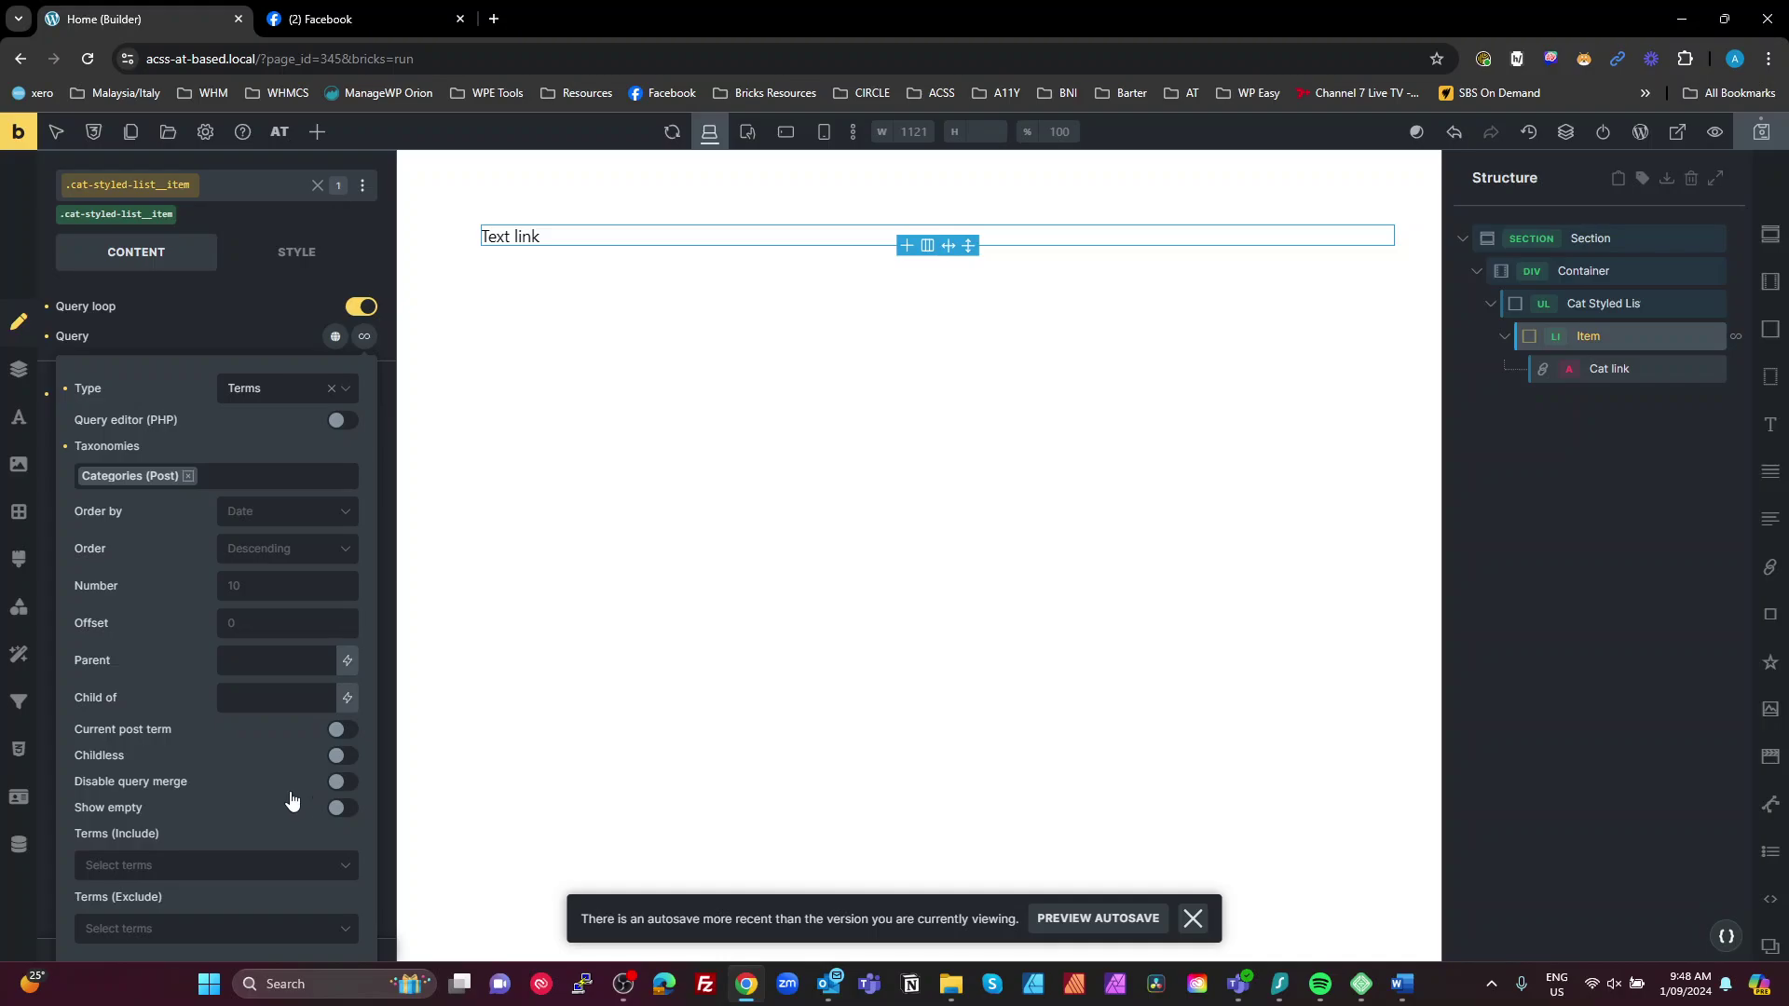
# Step: Include empty terms in the Item block's query loop and set the Cat link text to the dynamic Term name
pyautogui.click(337, 809)
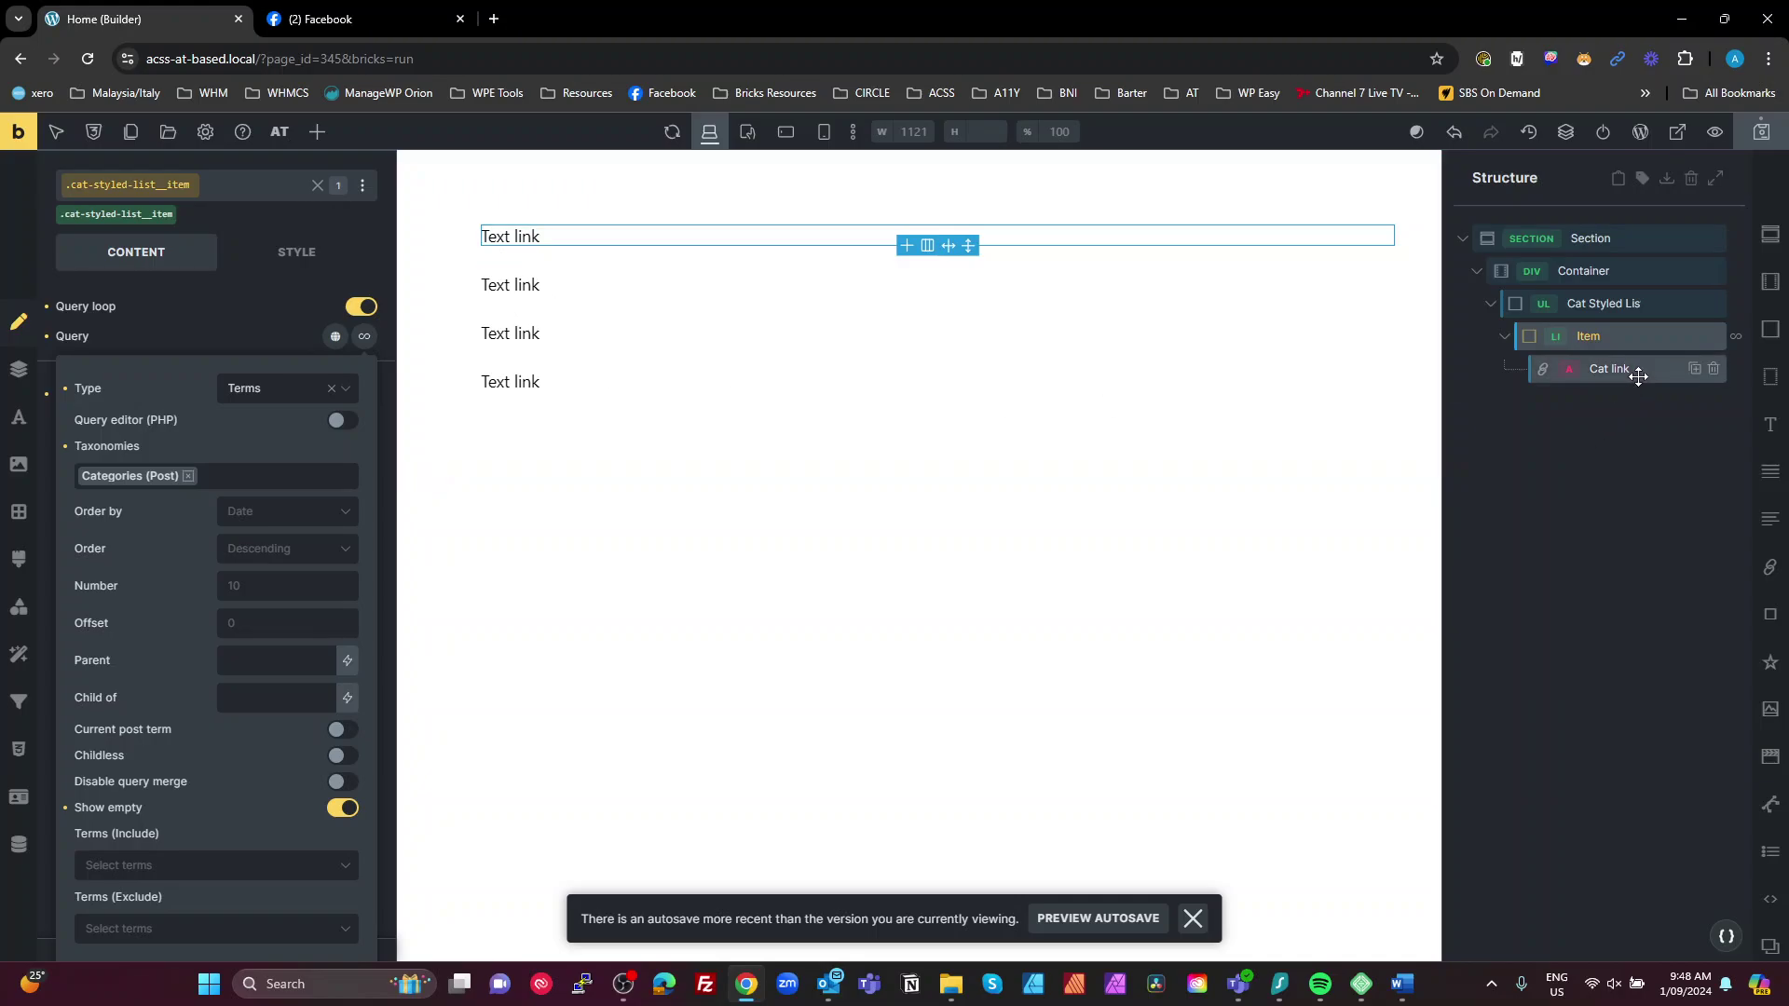
pyautogui.click(1603, 368)
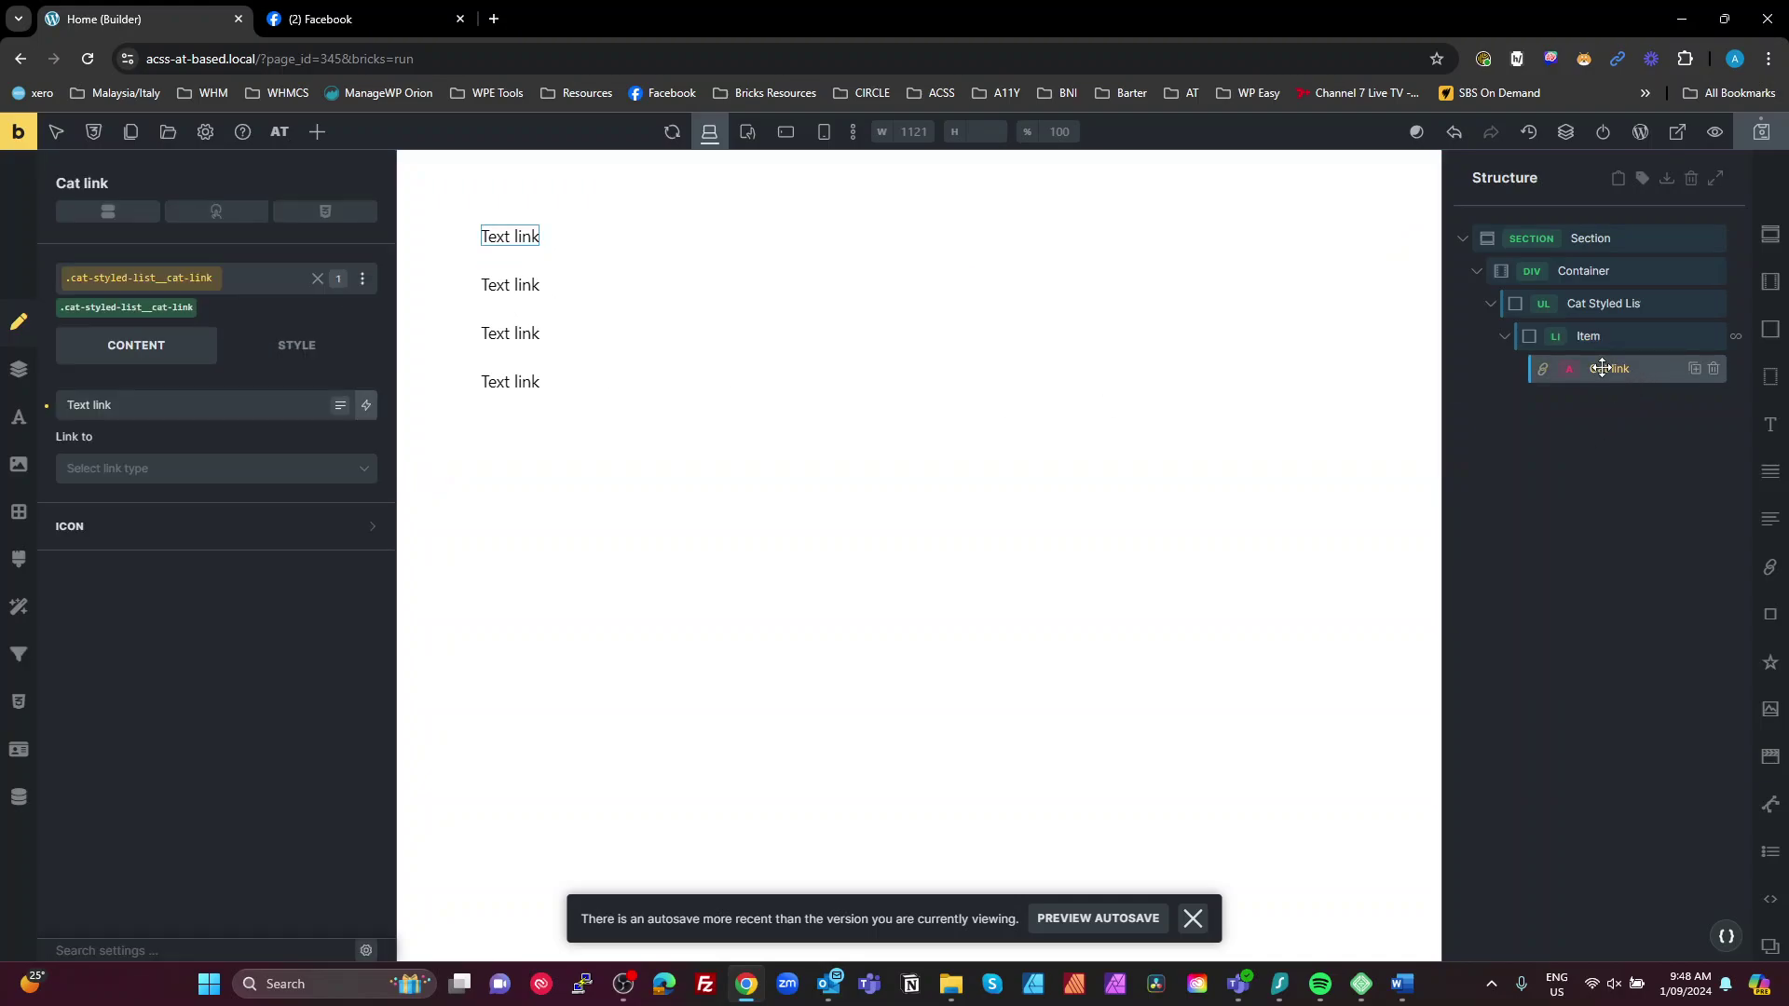
pyautogui.click(131, 410)
pyautogui.hotkey('ctrl', 'a')
pyautogui.press('BackSpace')
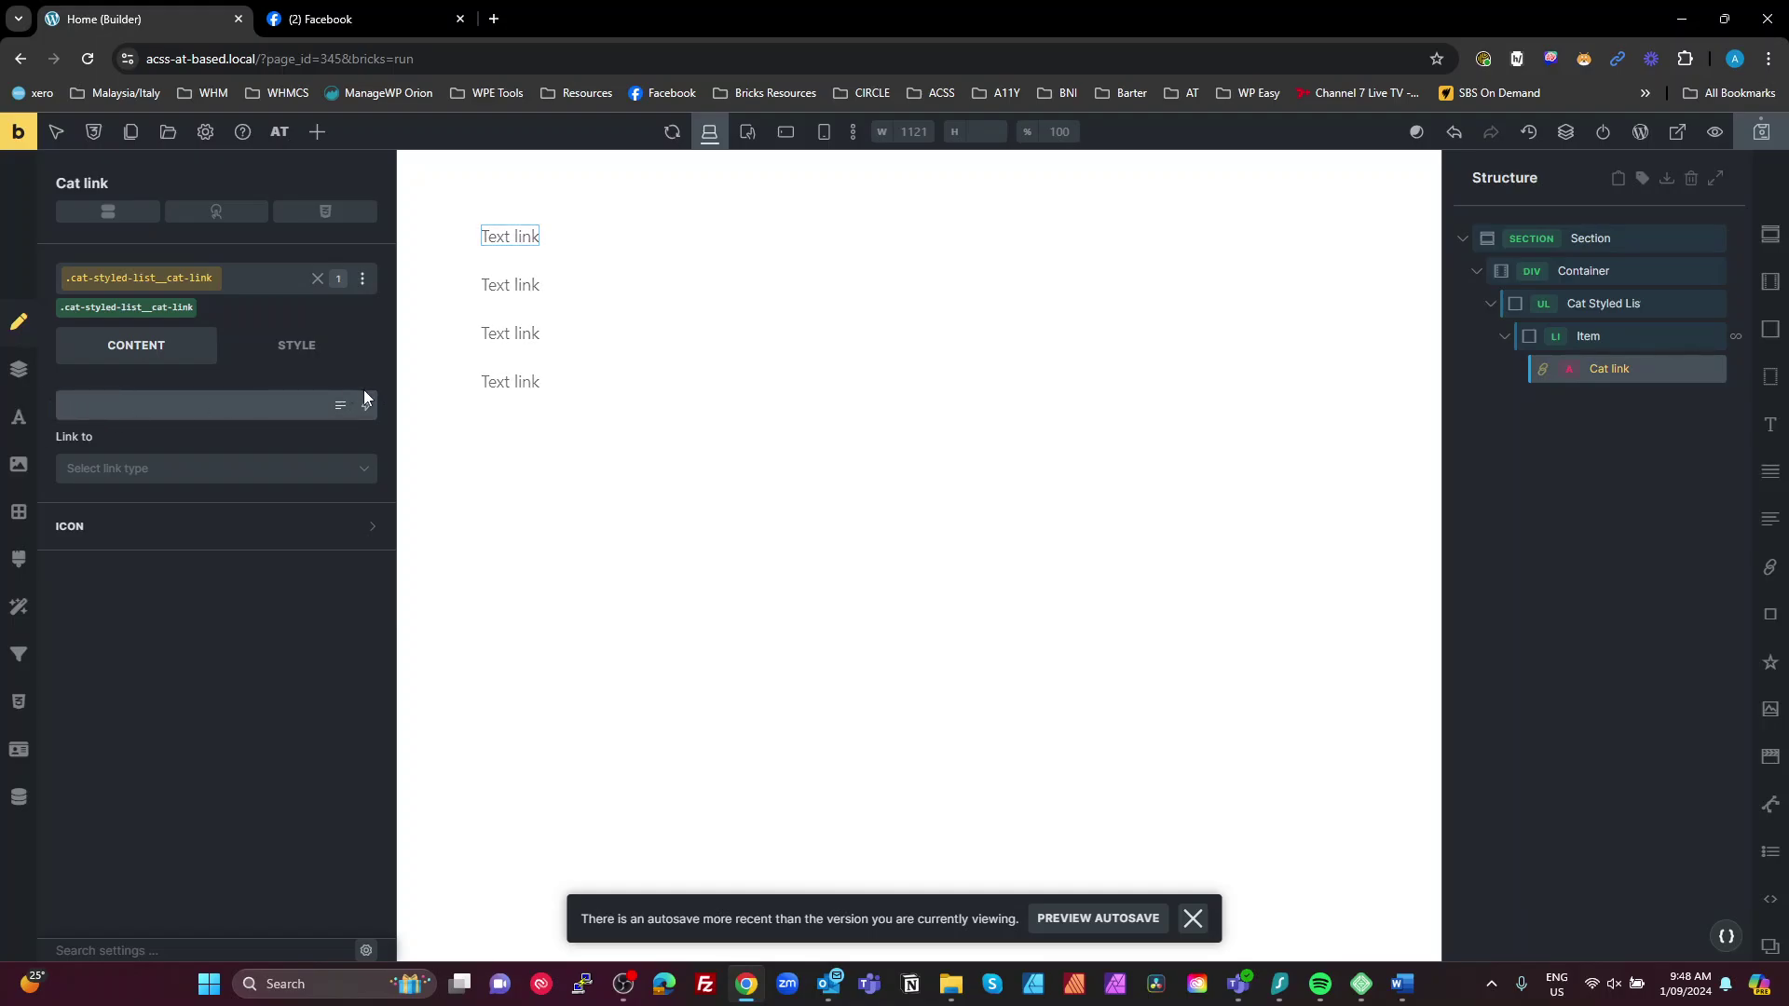
pyautogui.click(367, 400)
pyautogui.write('term')
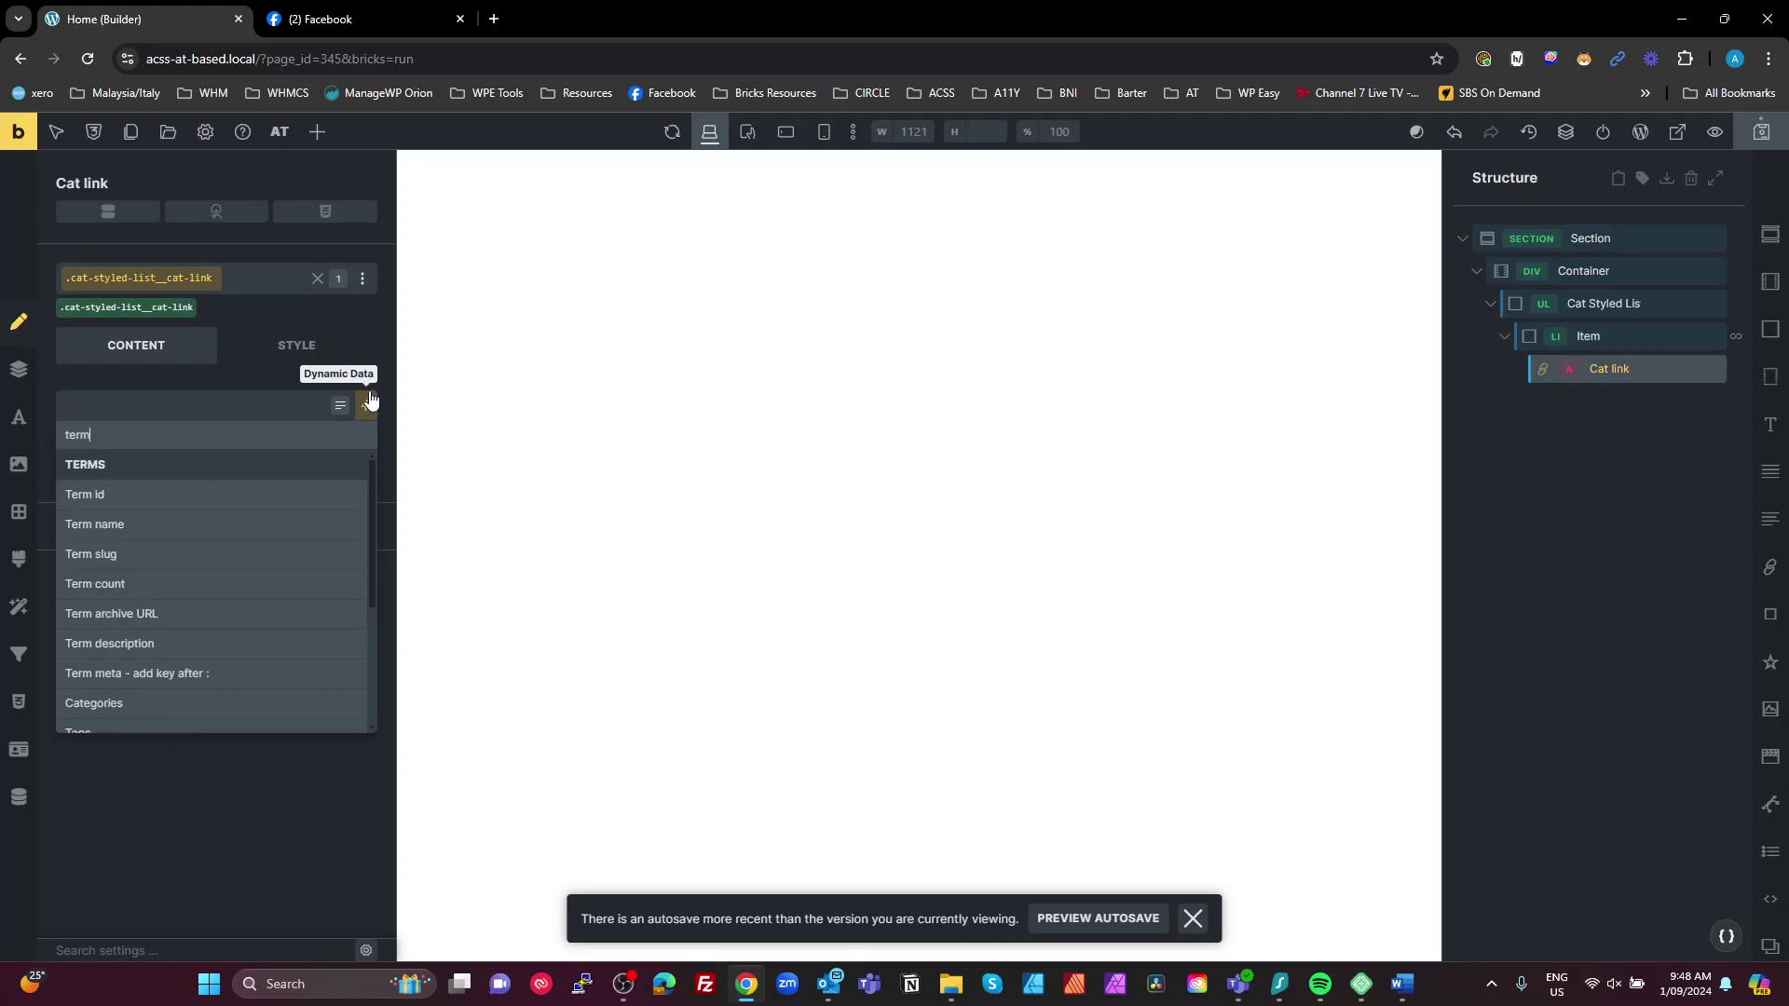
pyautogui.click(184, 525)
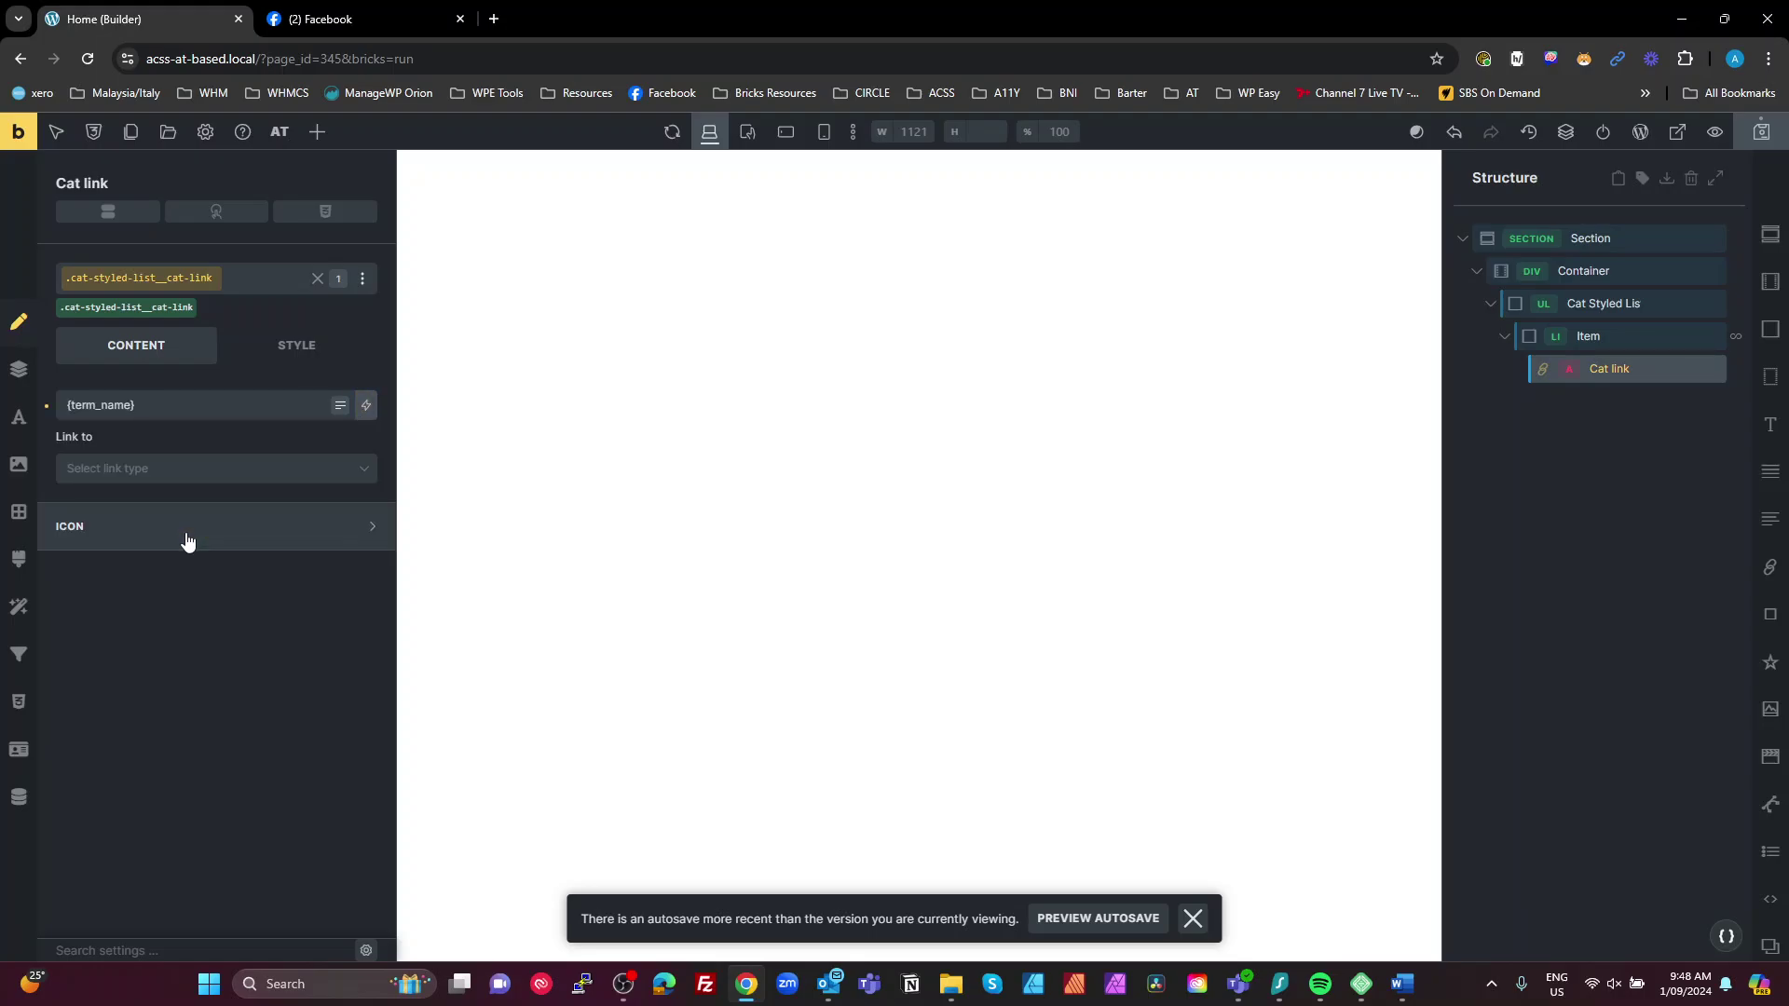
# Step: Link the Cat link element to dynamic data using the Term archive URL
pyautogui.click(164, 470)
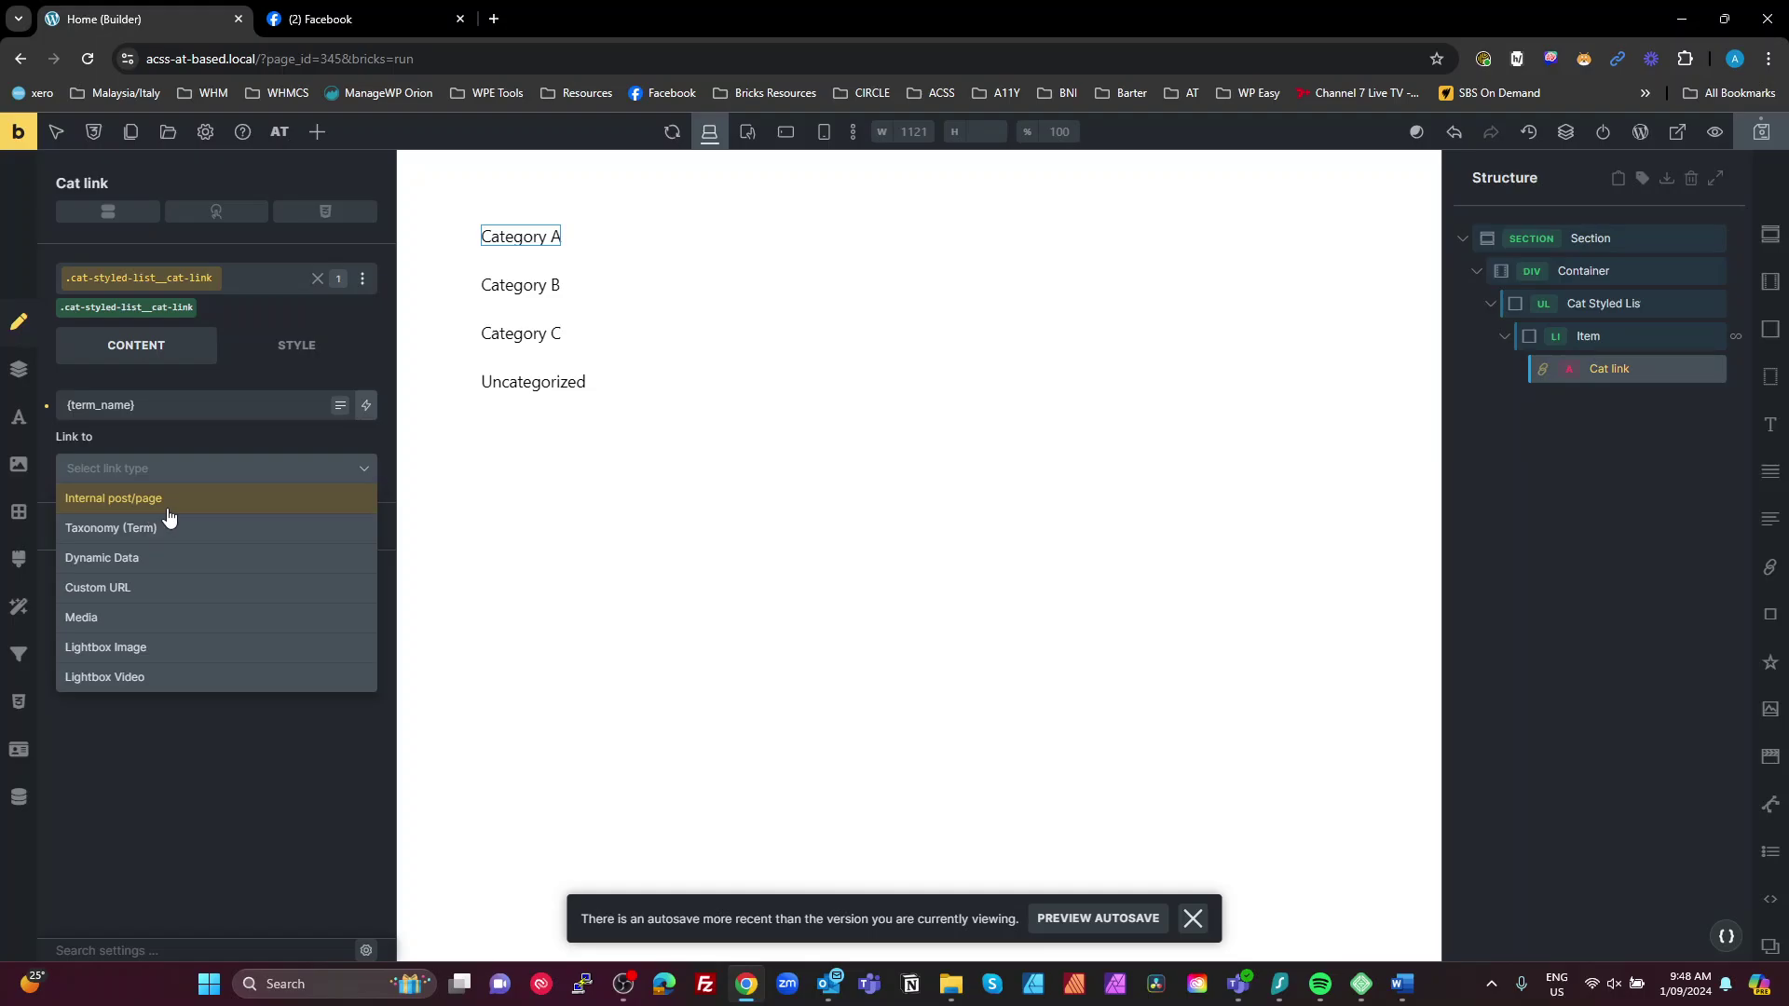
pyautogui.click(153, 557)
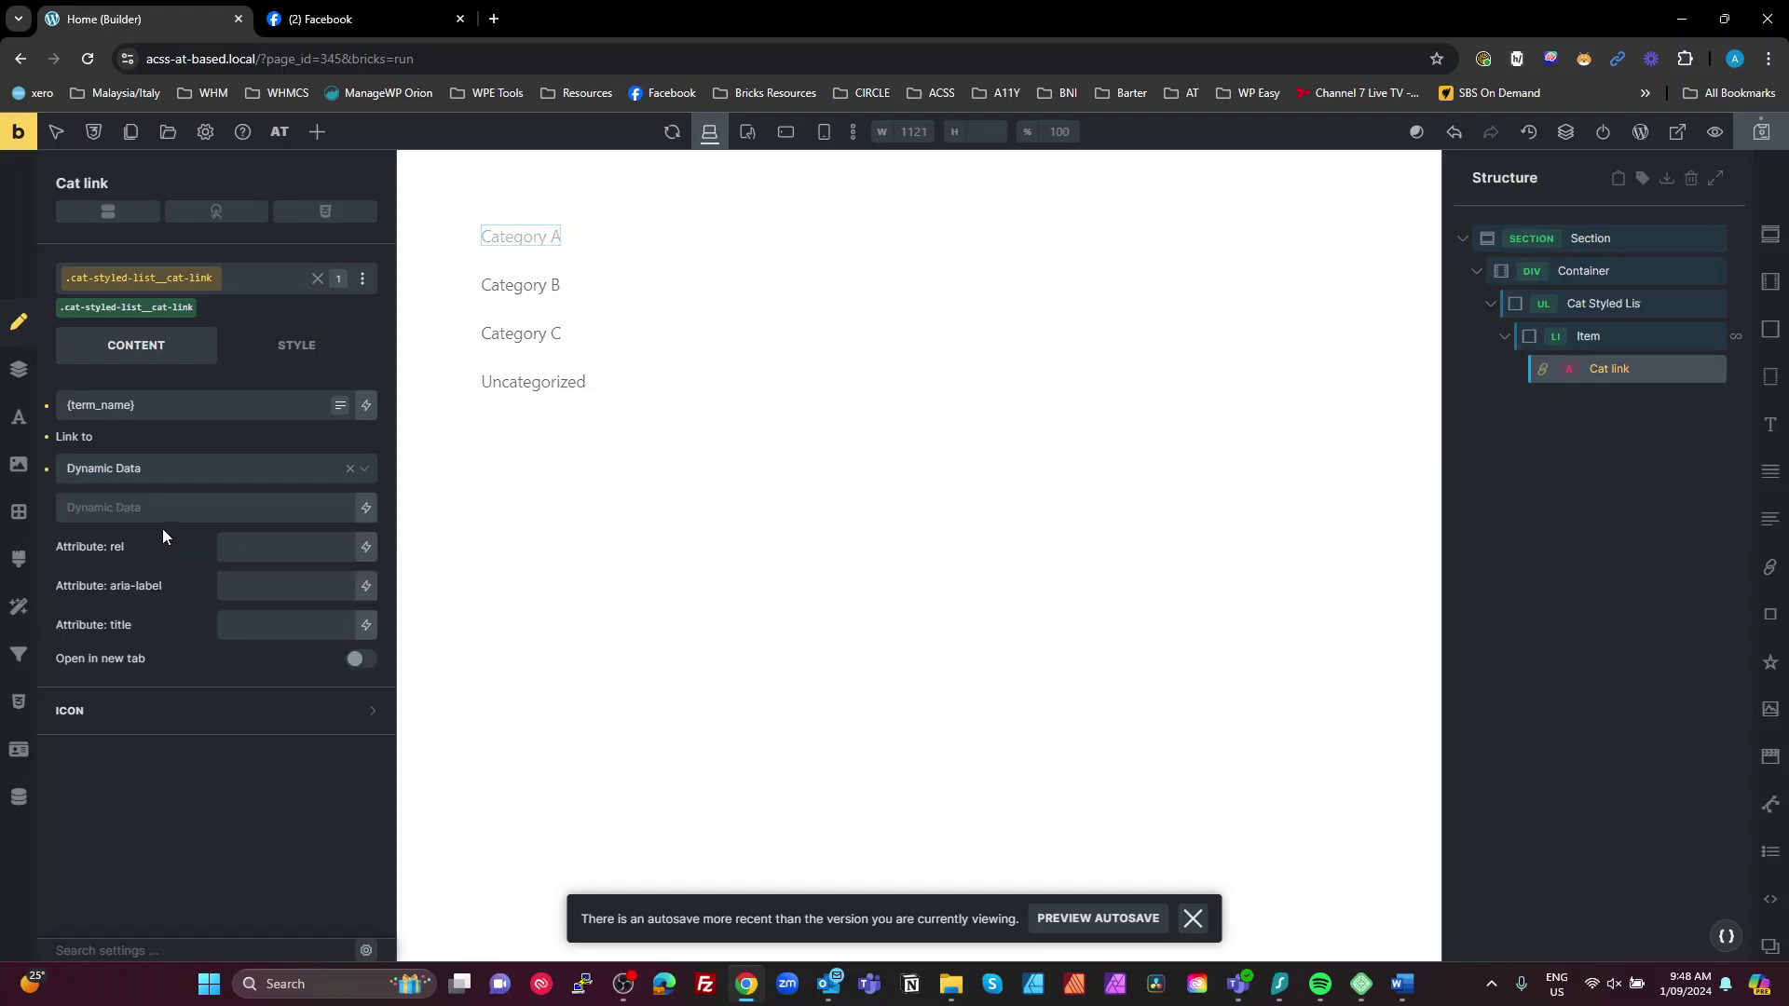
pyautogui.click(366, 507)
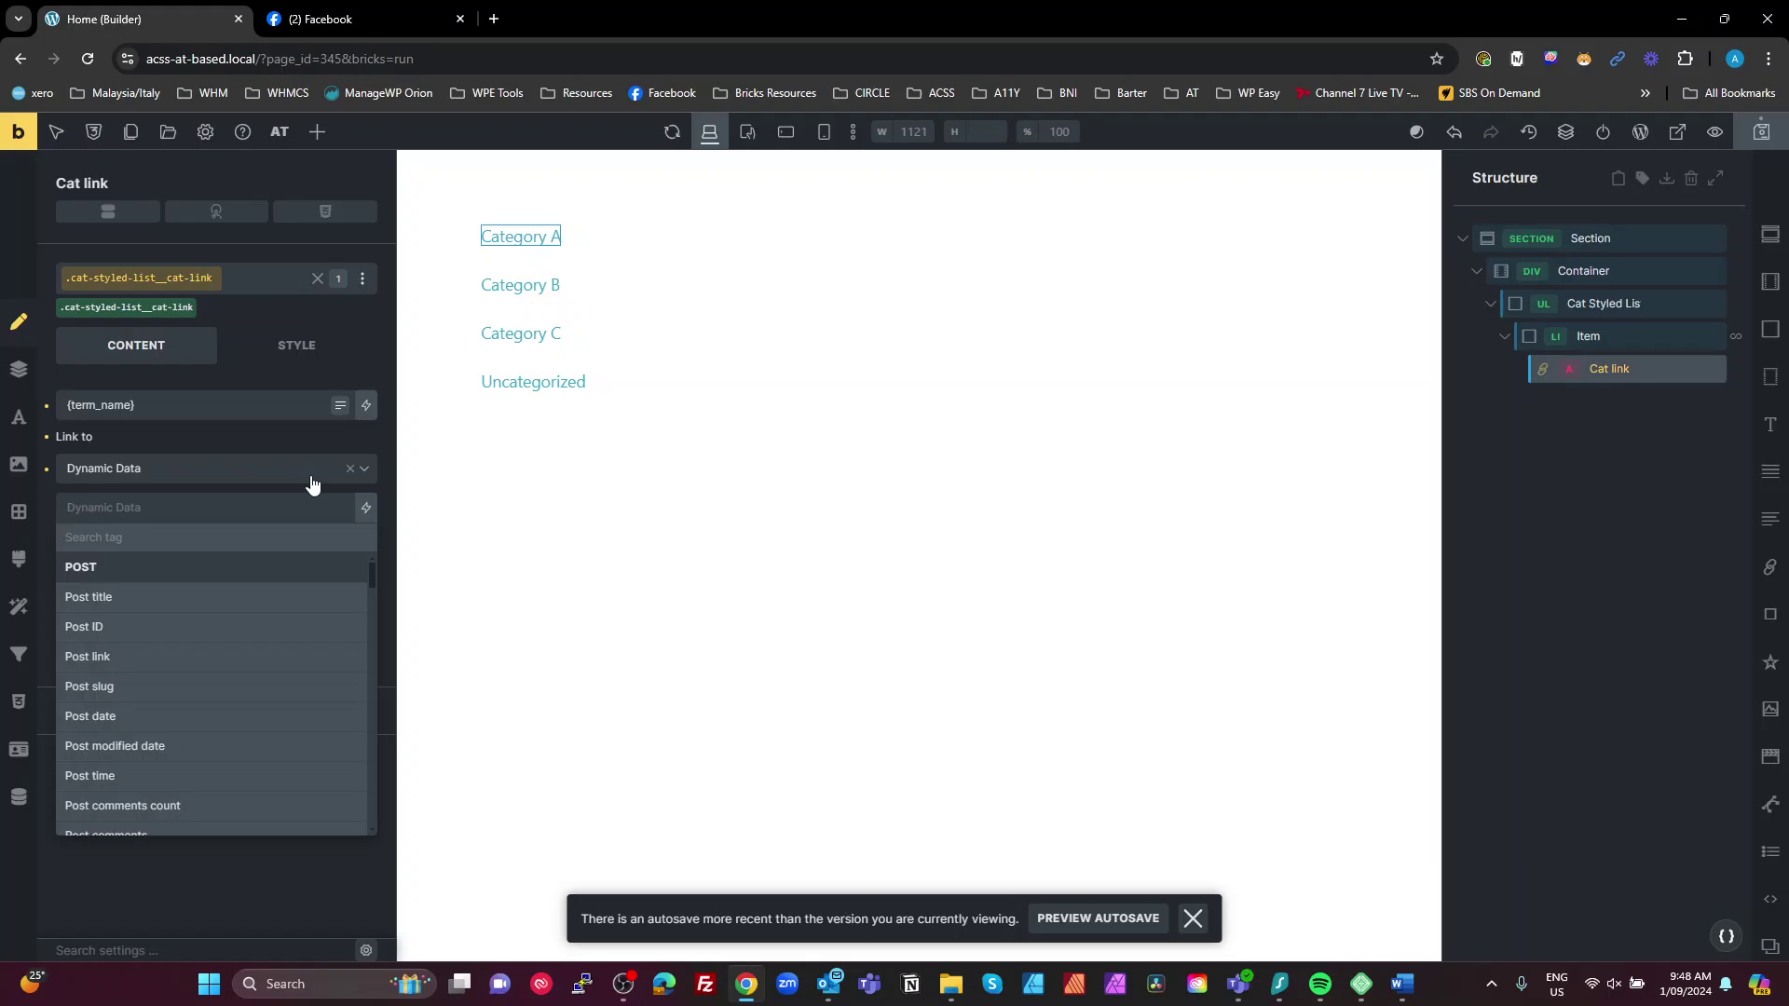
pyautogui.write('term')
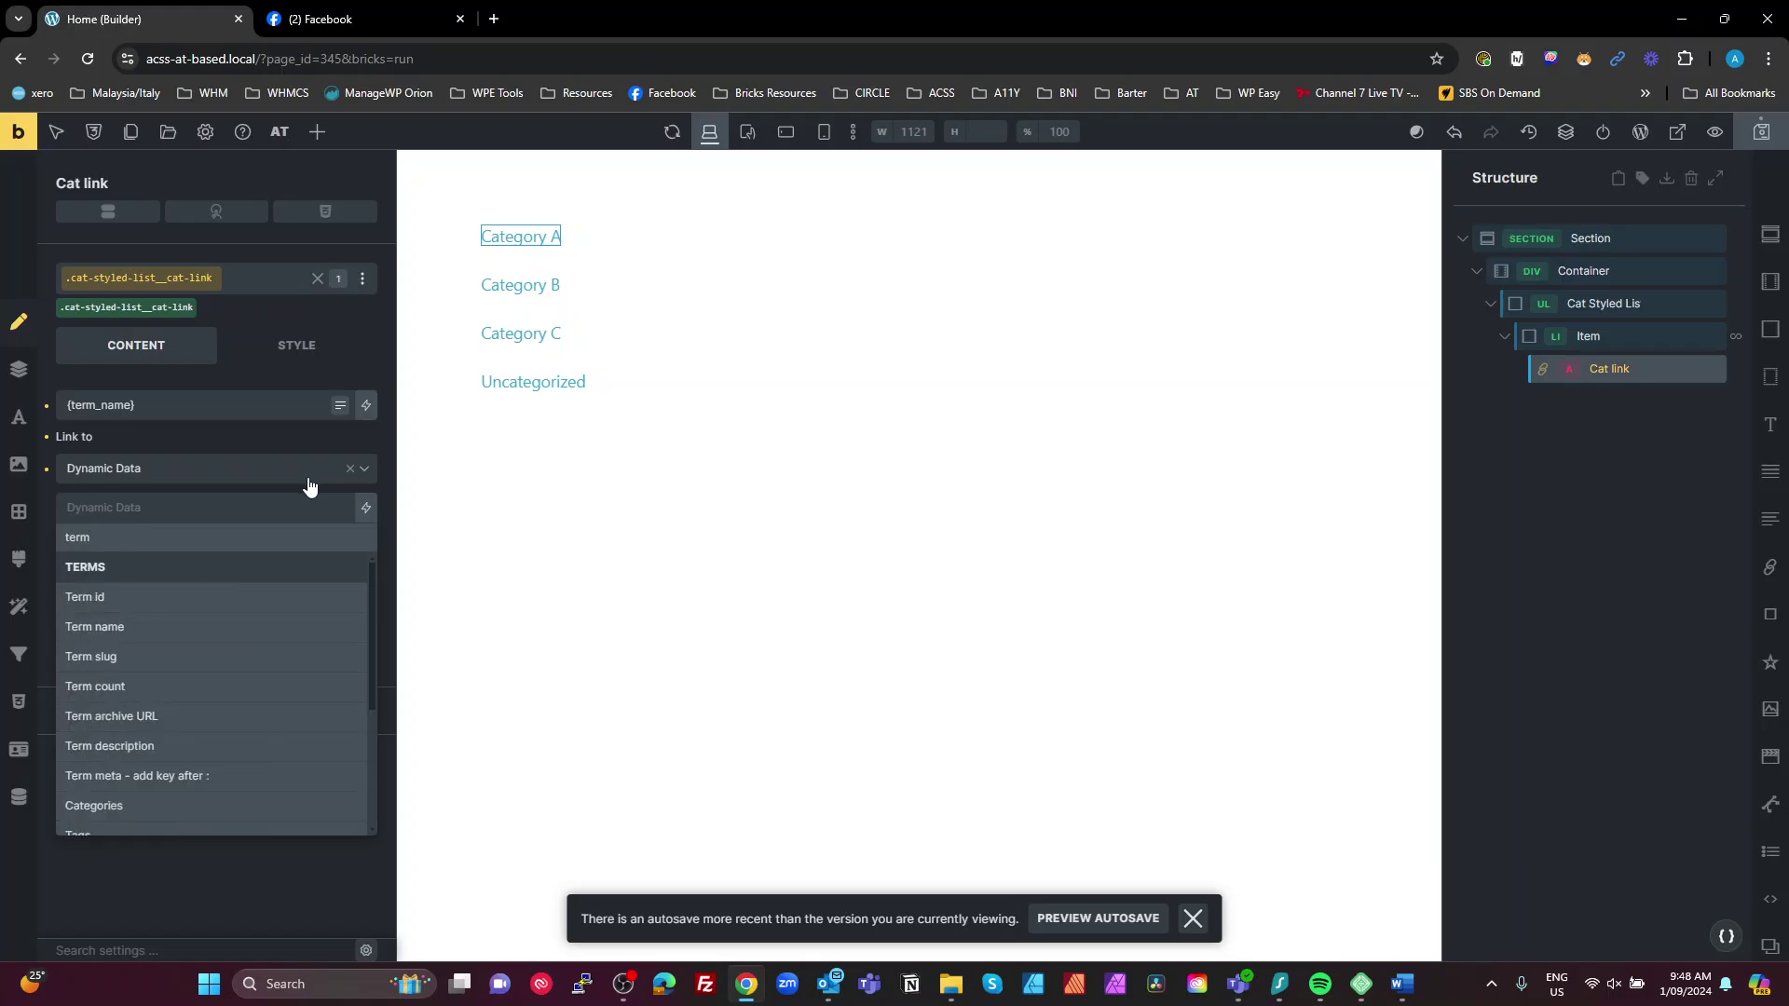
pyautogui.scroll(-2, 161, 716)
pyautogui.scroll(-1, 240, 744)
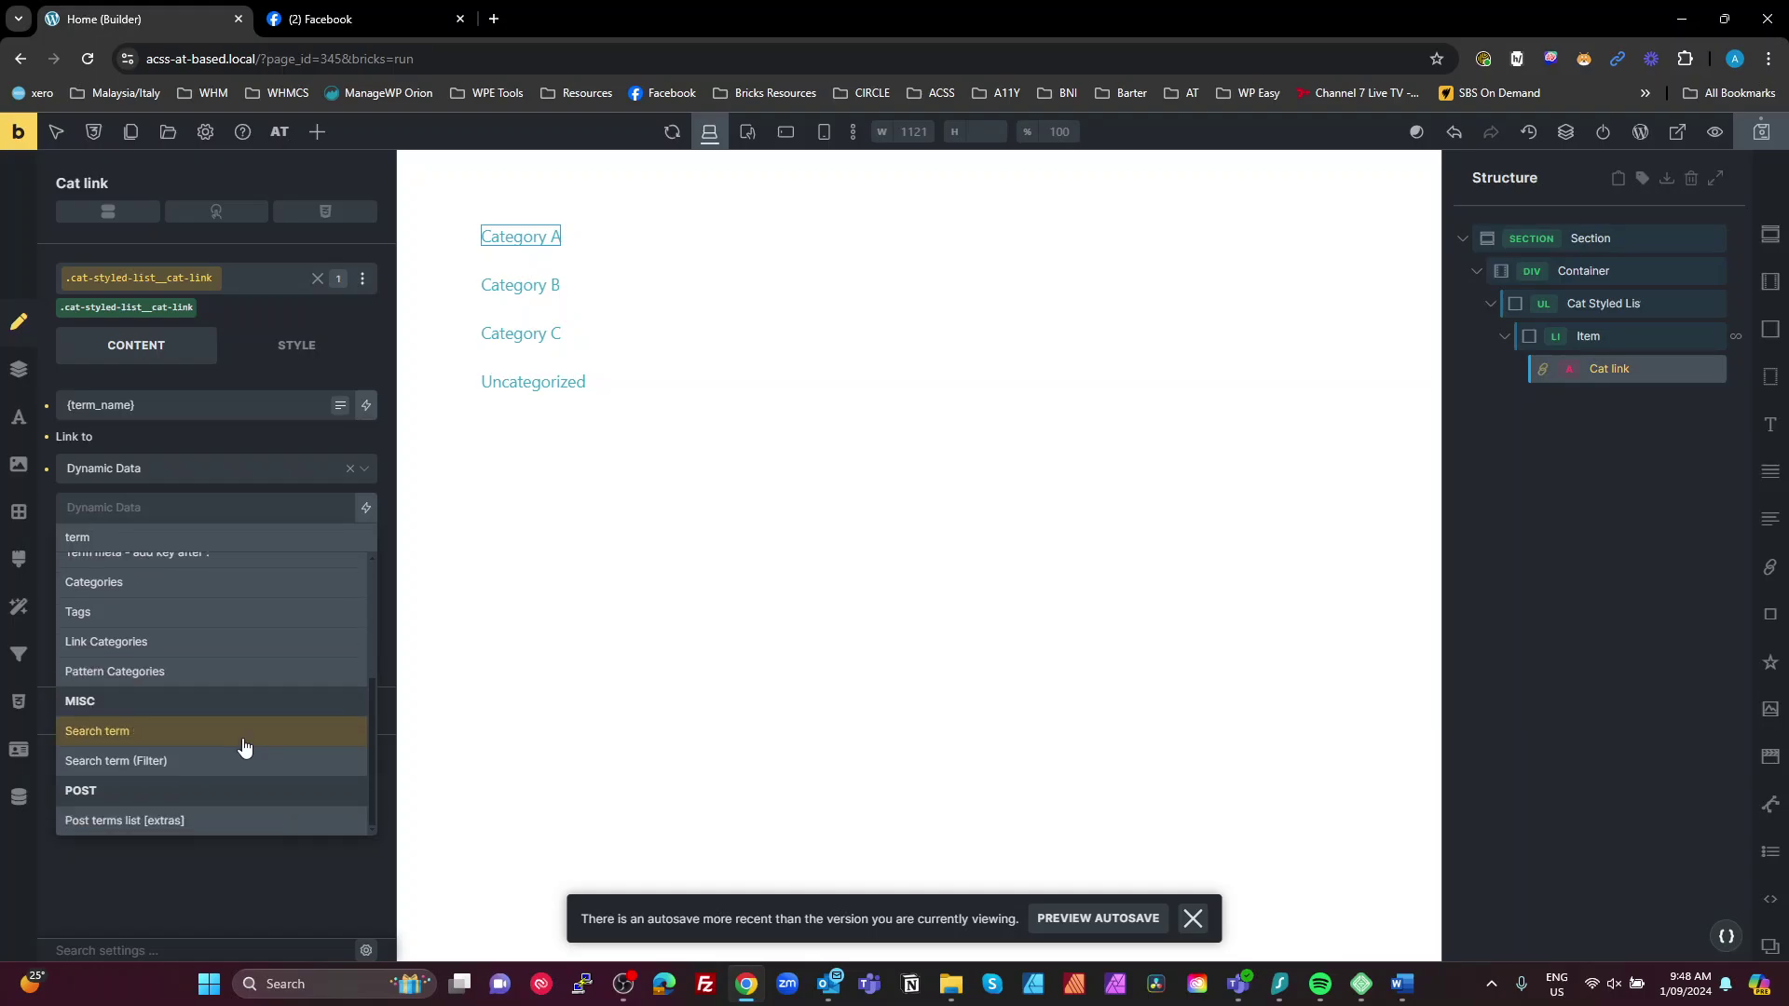
pyautogui.scroll(2, 243, 746)
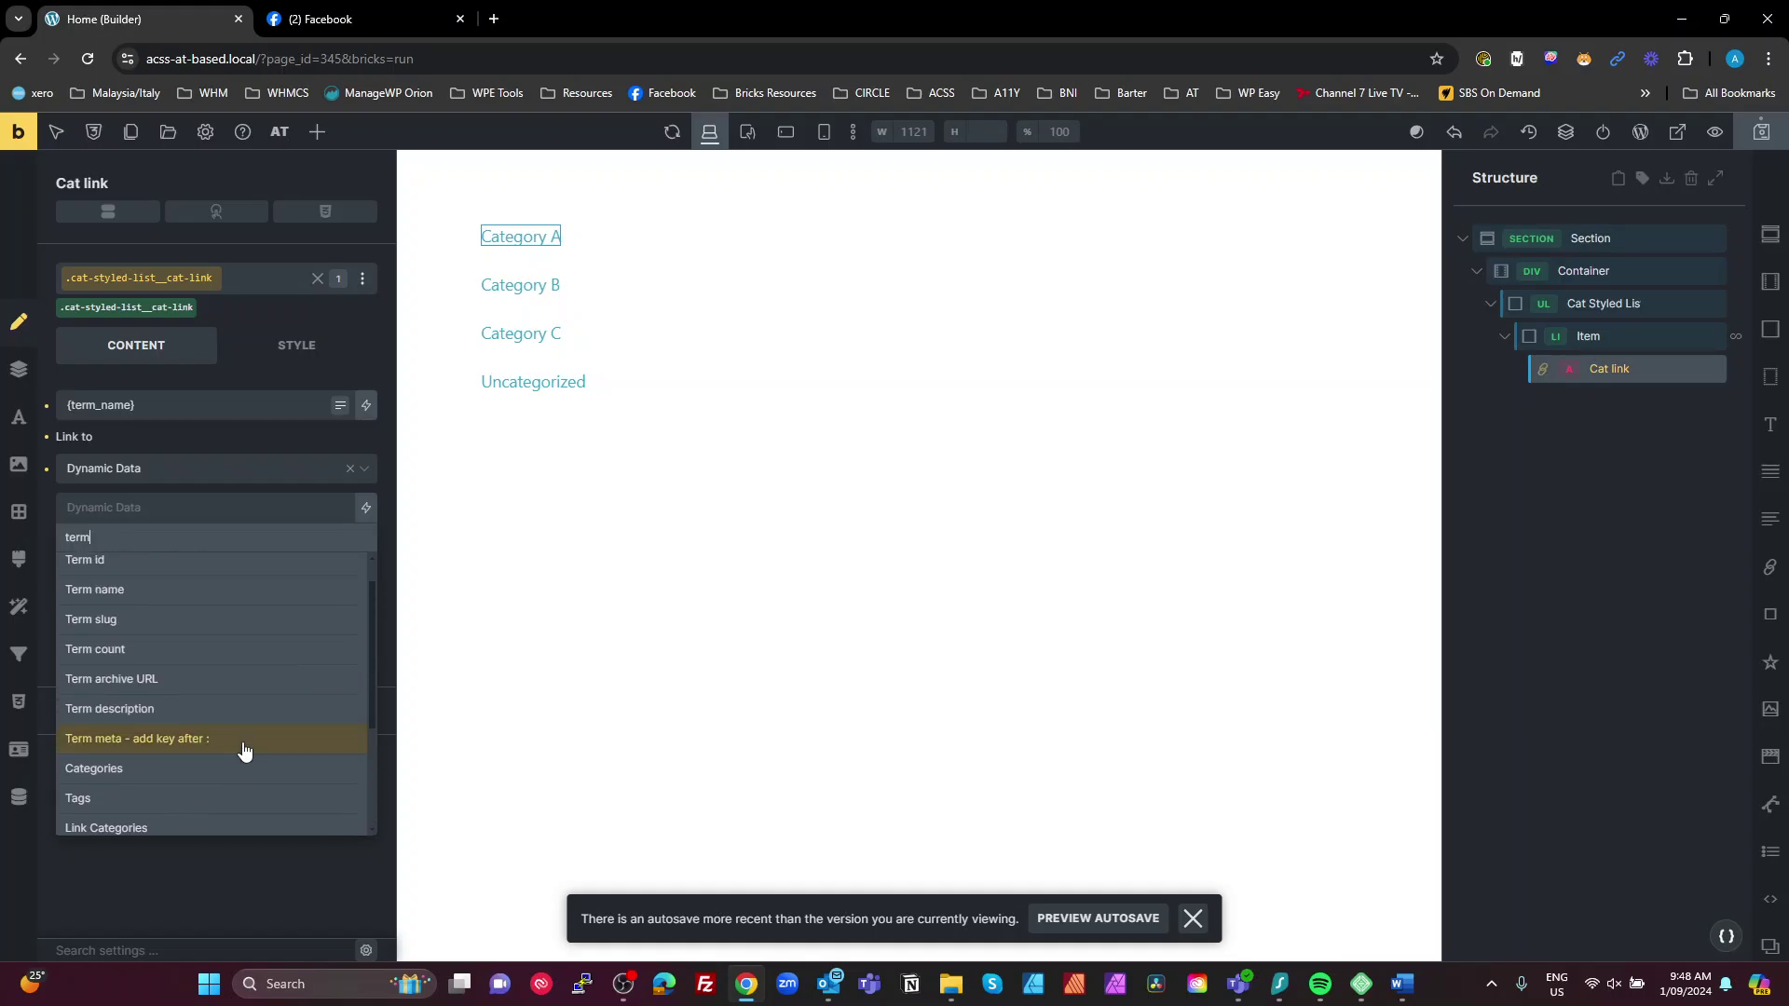
pyautogui.scroll(1, 244, 751)
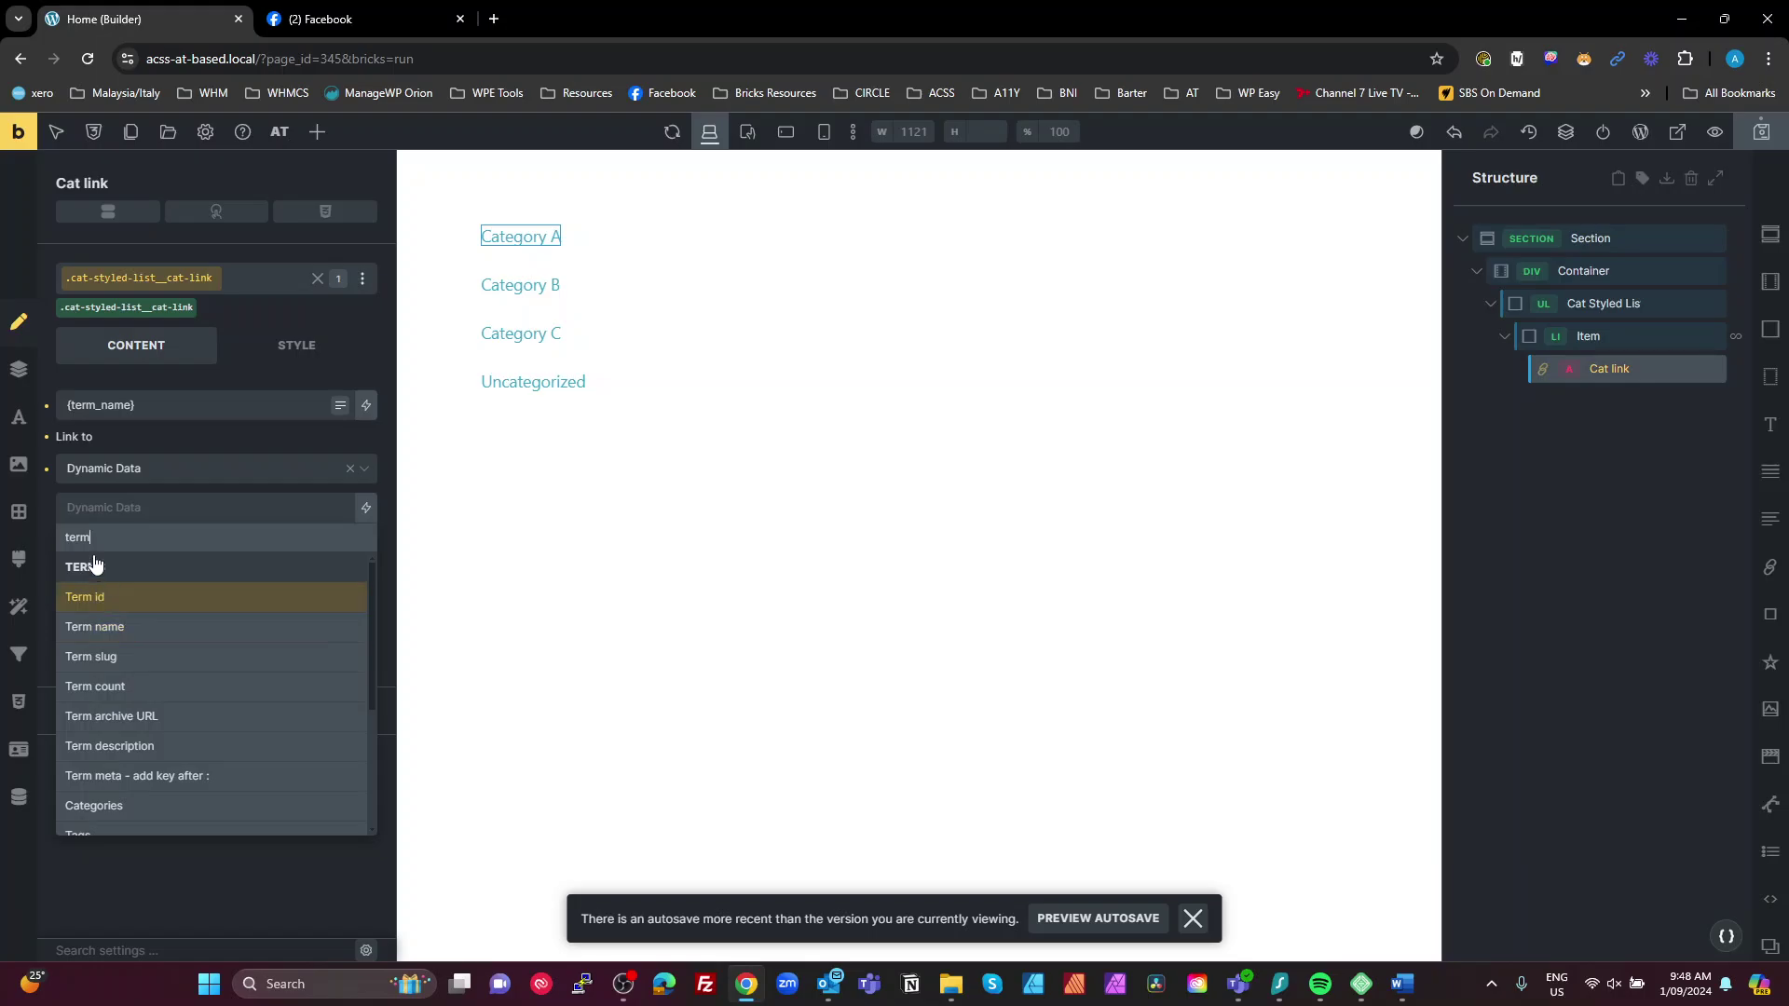
pyautogui.click(126, 715)
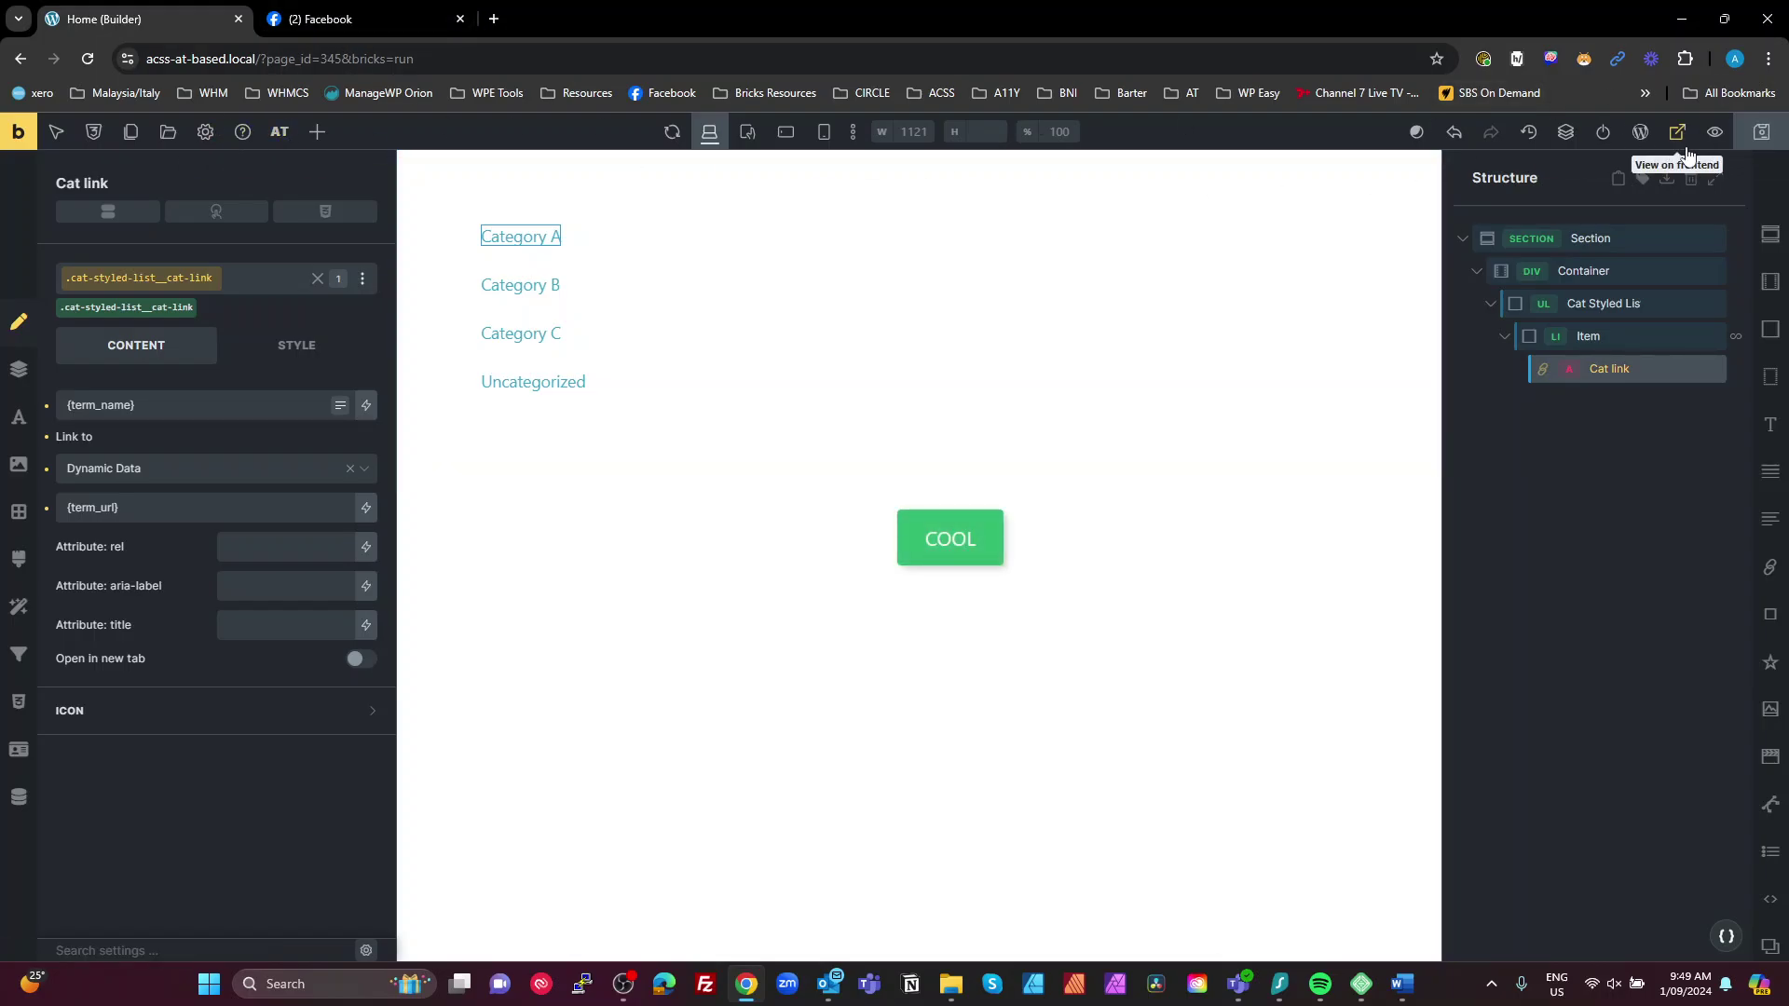
# Step: Preview the page on the frontend, inspect the ul, li and link markup of the category list, and go back to the builder
pyautogui.click(1714, 131)
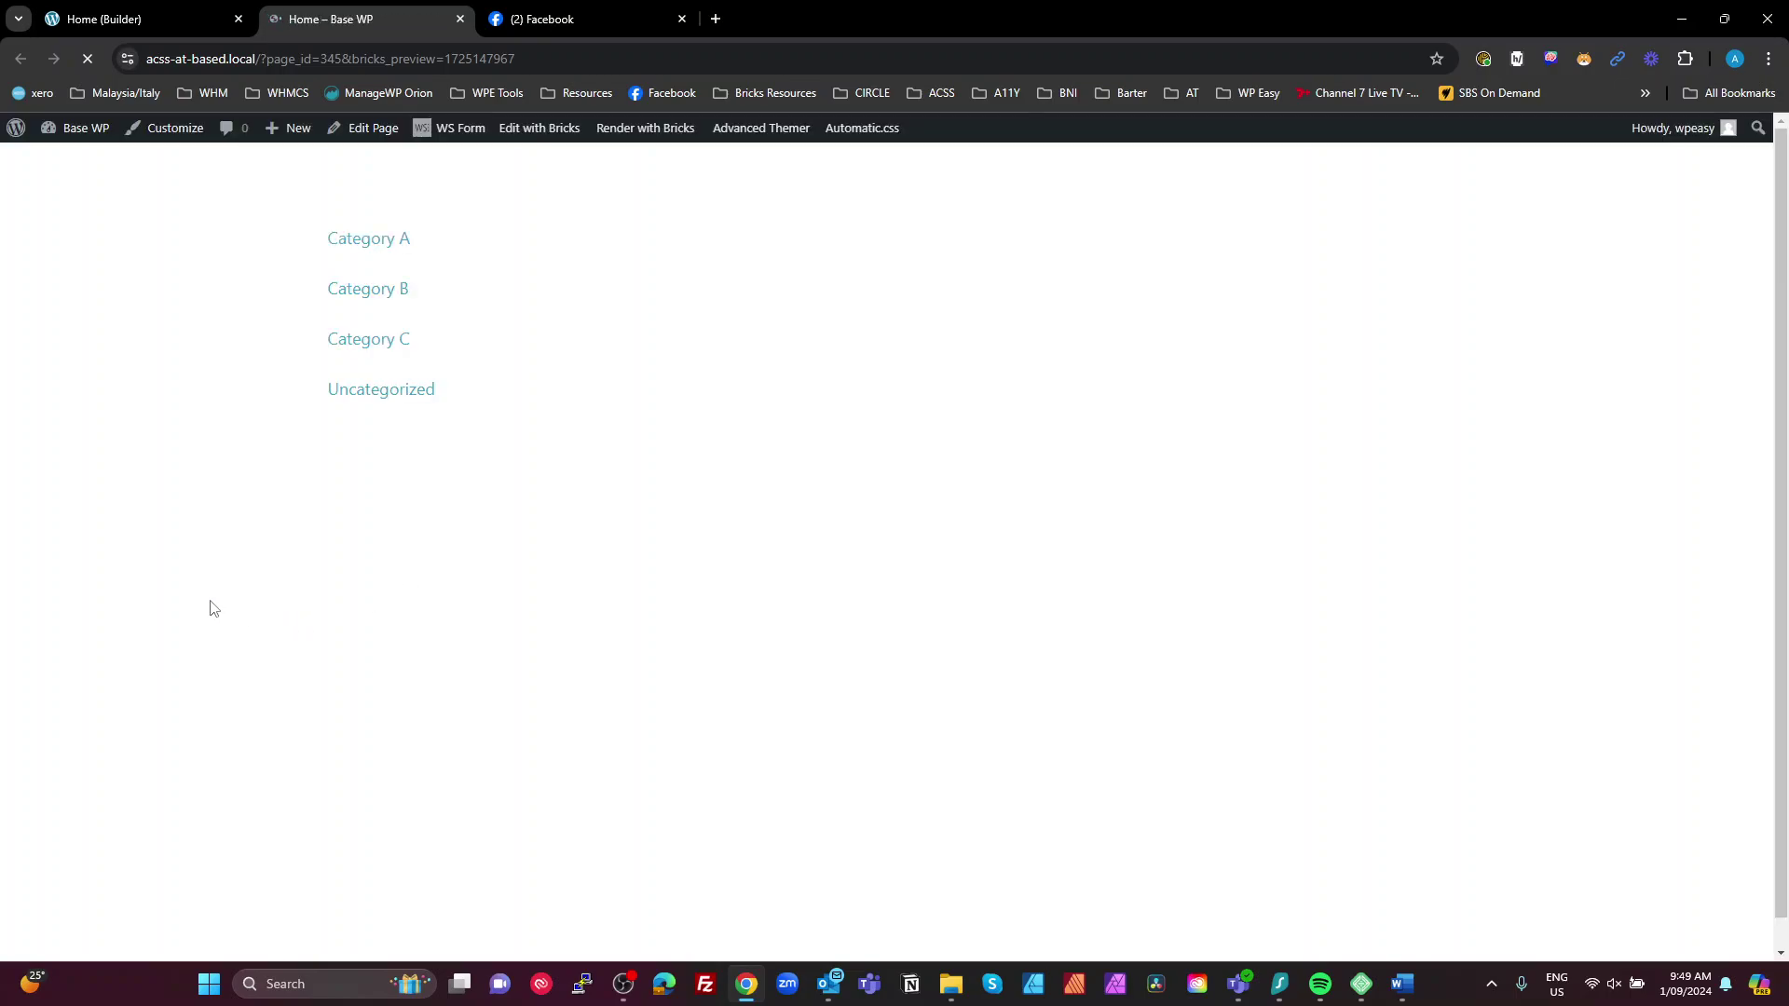
pyautogui.press('F12')
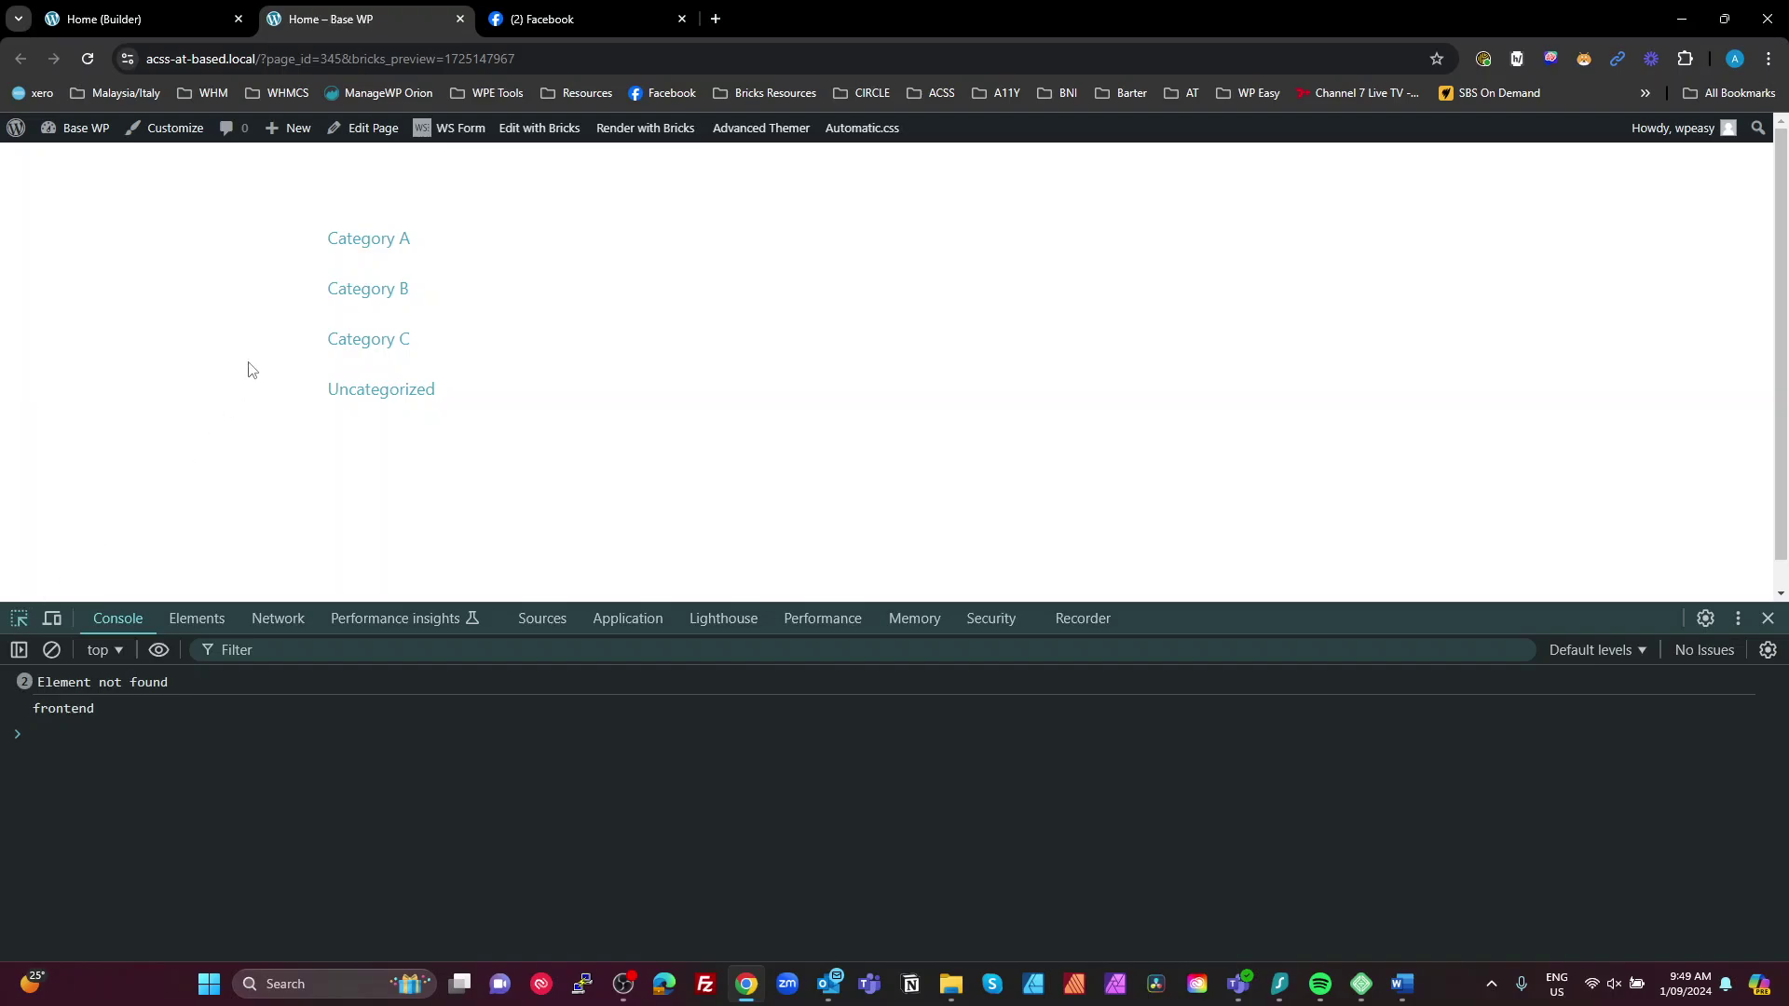
pyautogui.hotkey('ctrl', 'shift', 'c')
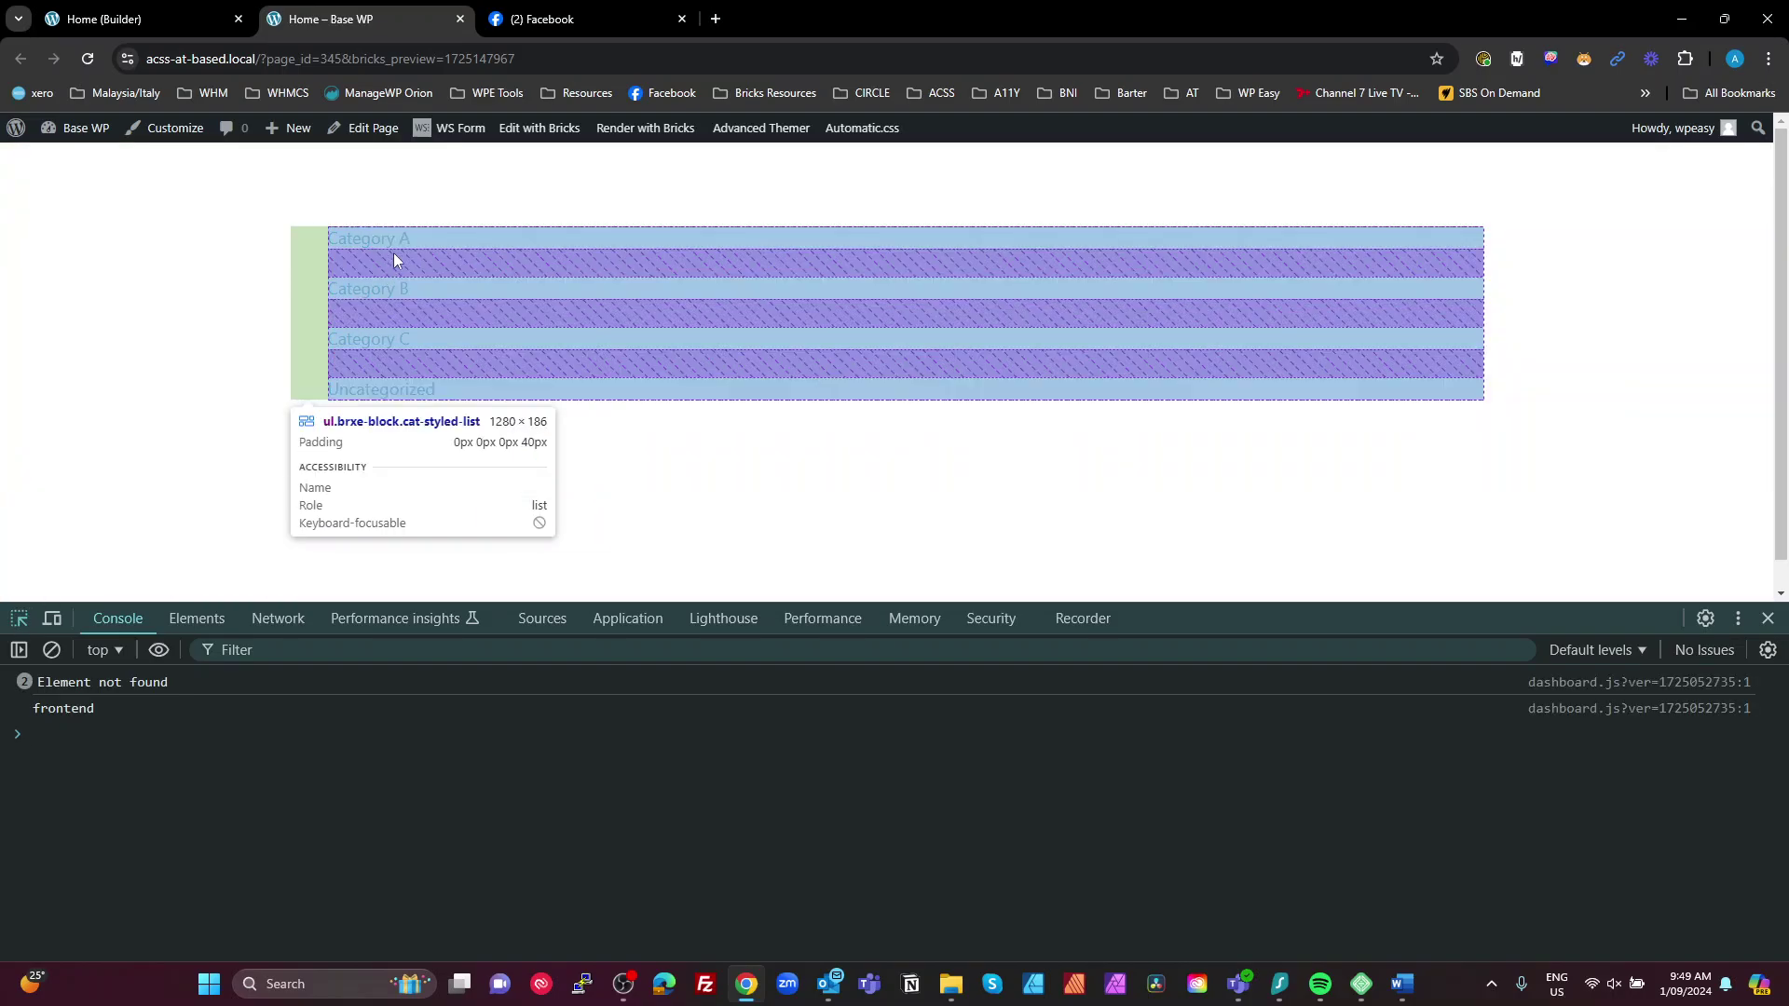
pyautogui.click(369, 241)
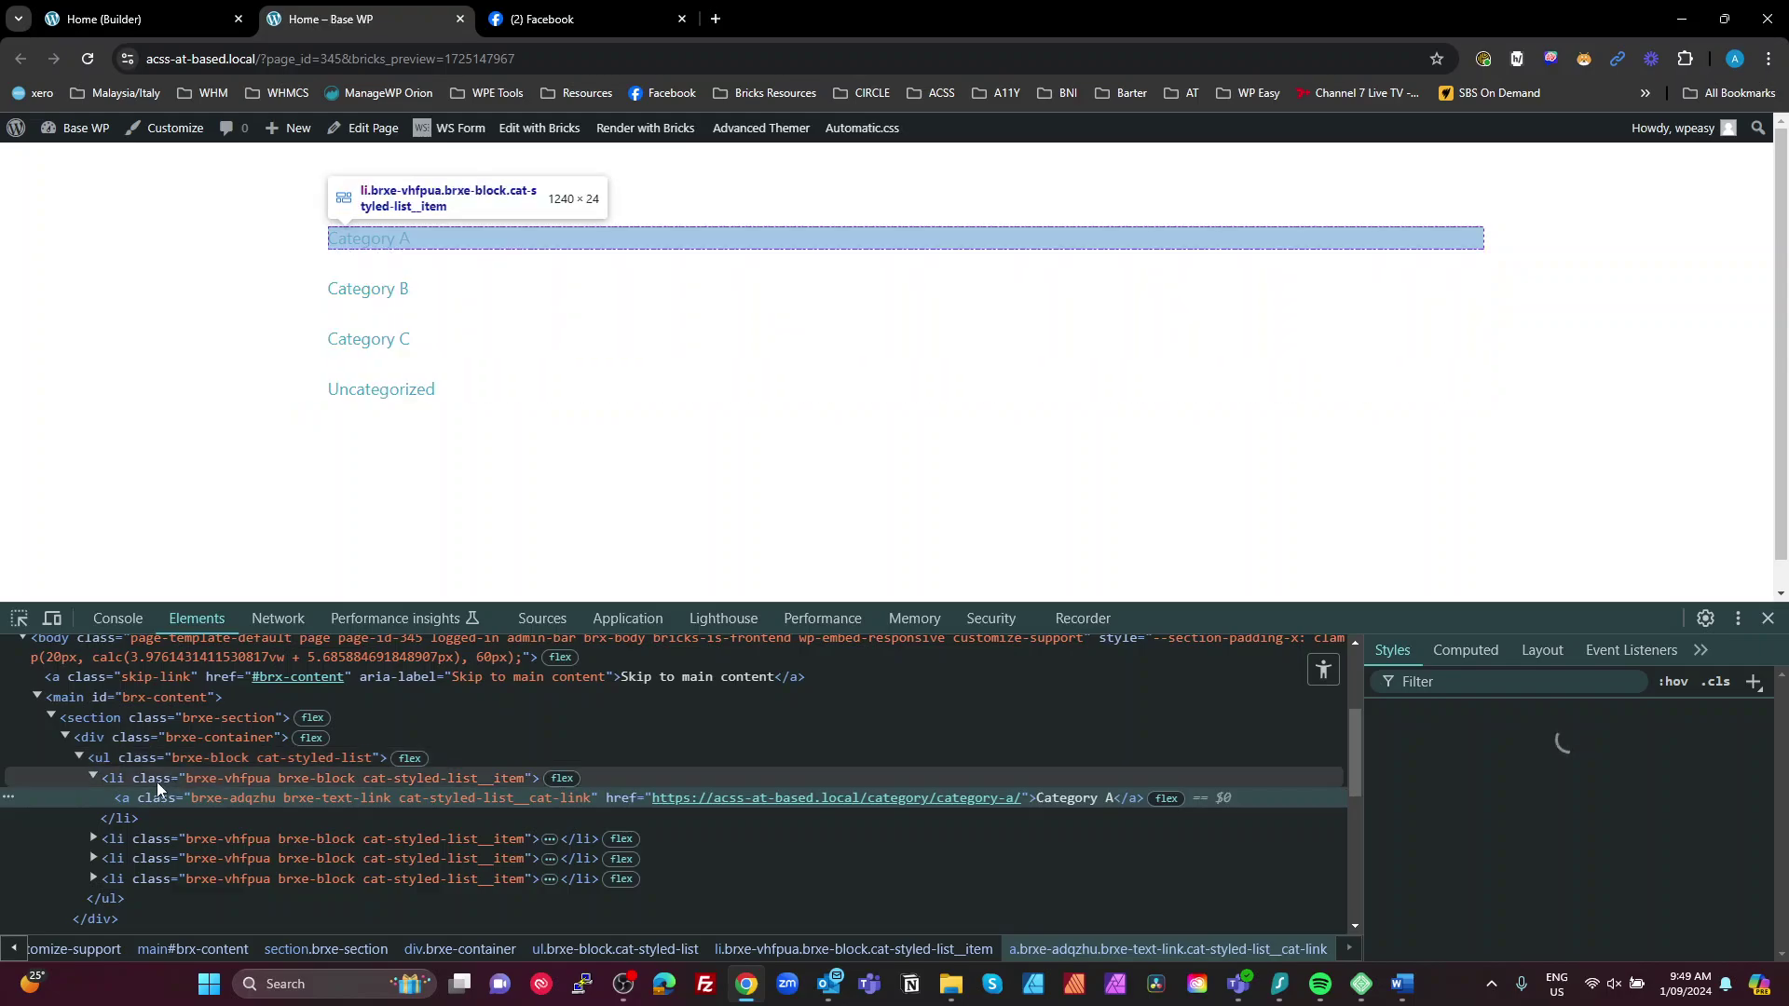
pyautogui.click(135, 758)
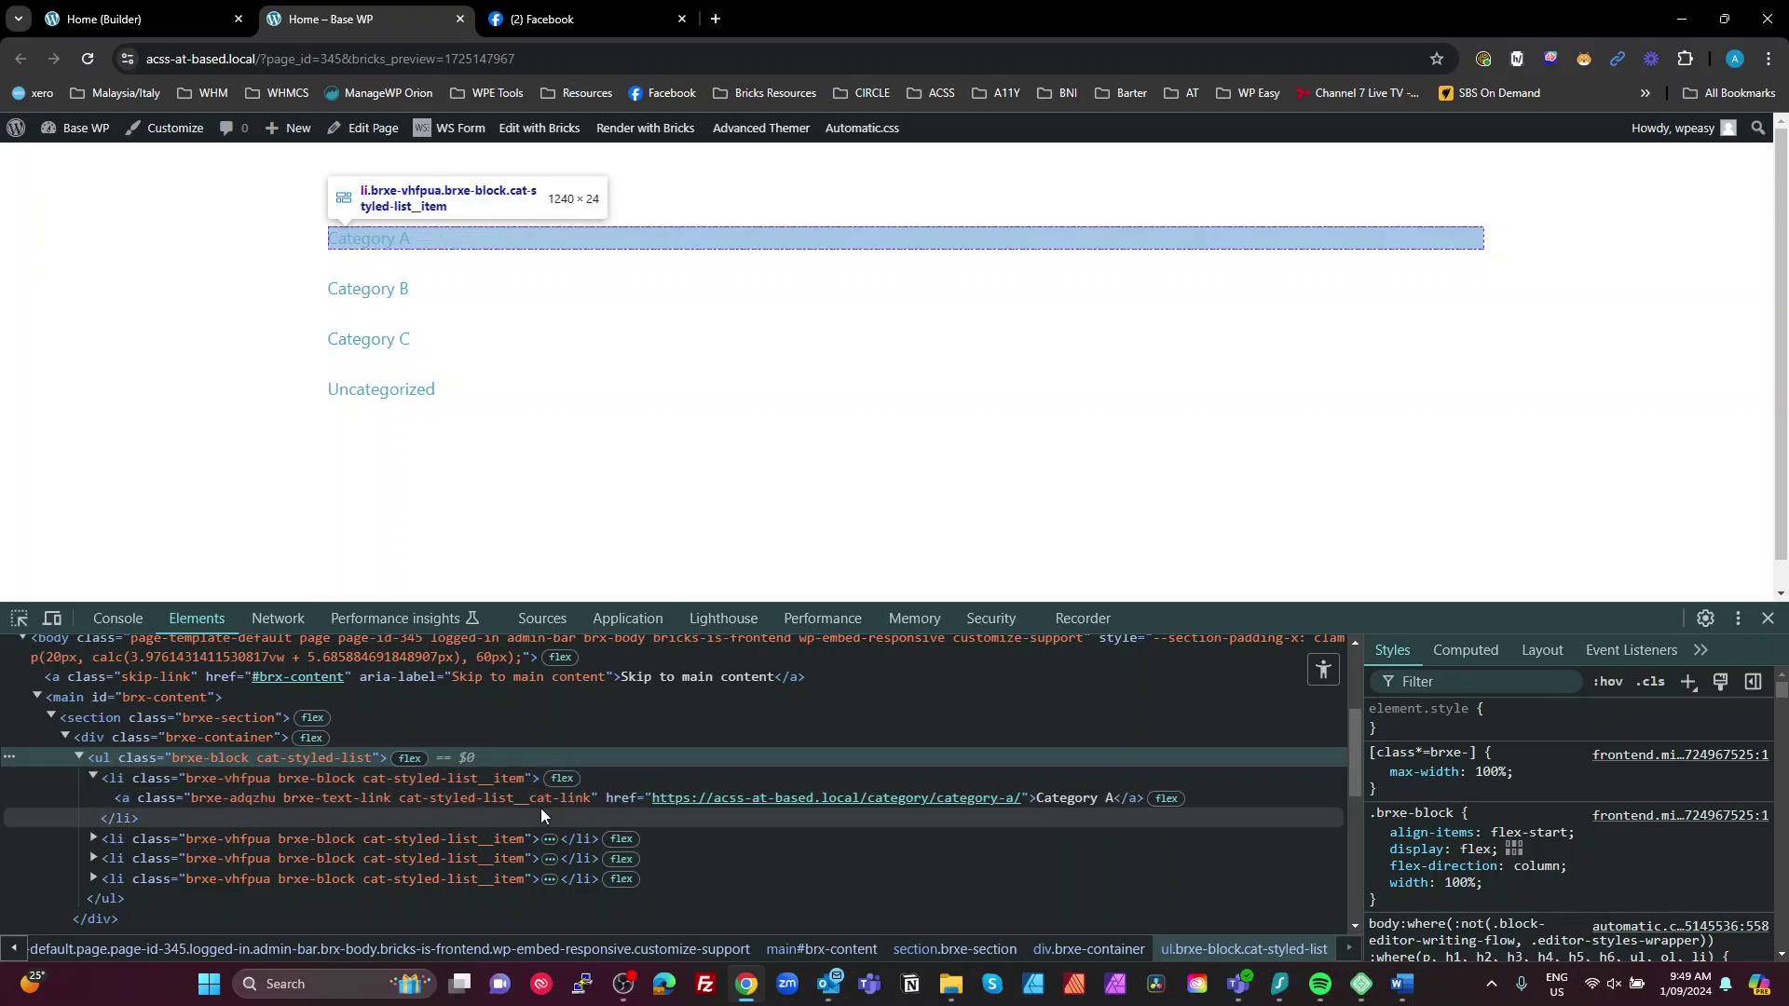
pyautogui.click(524, 798)
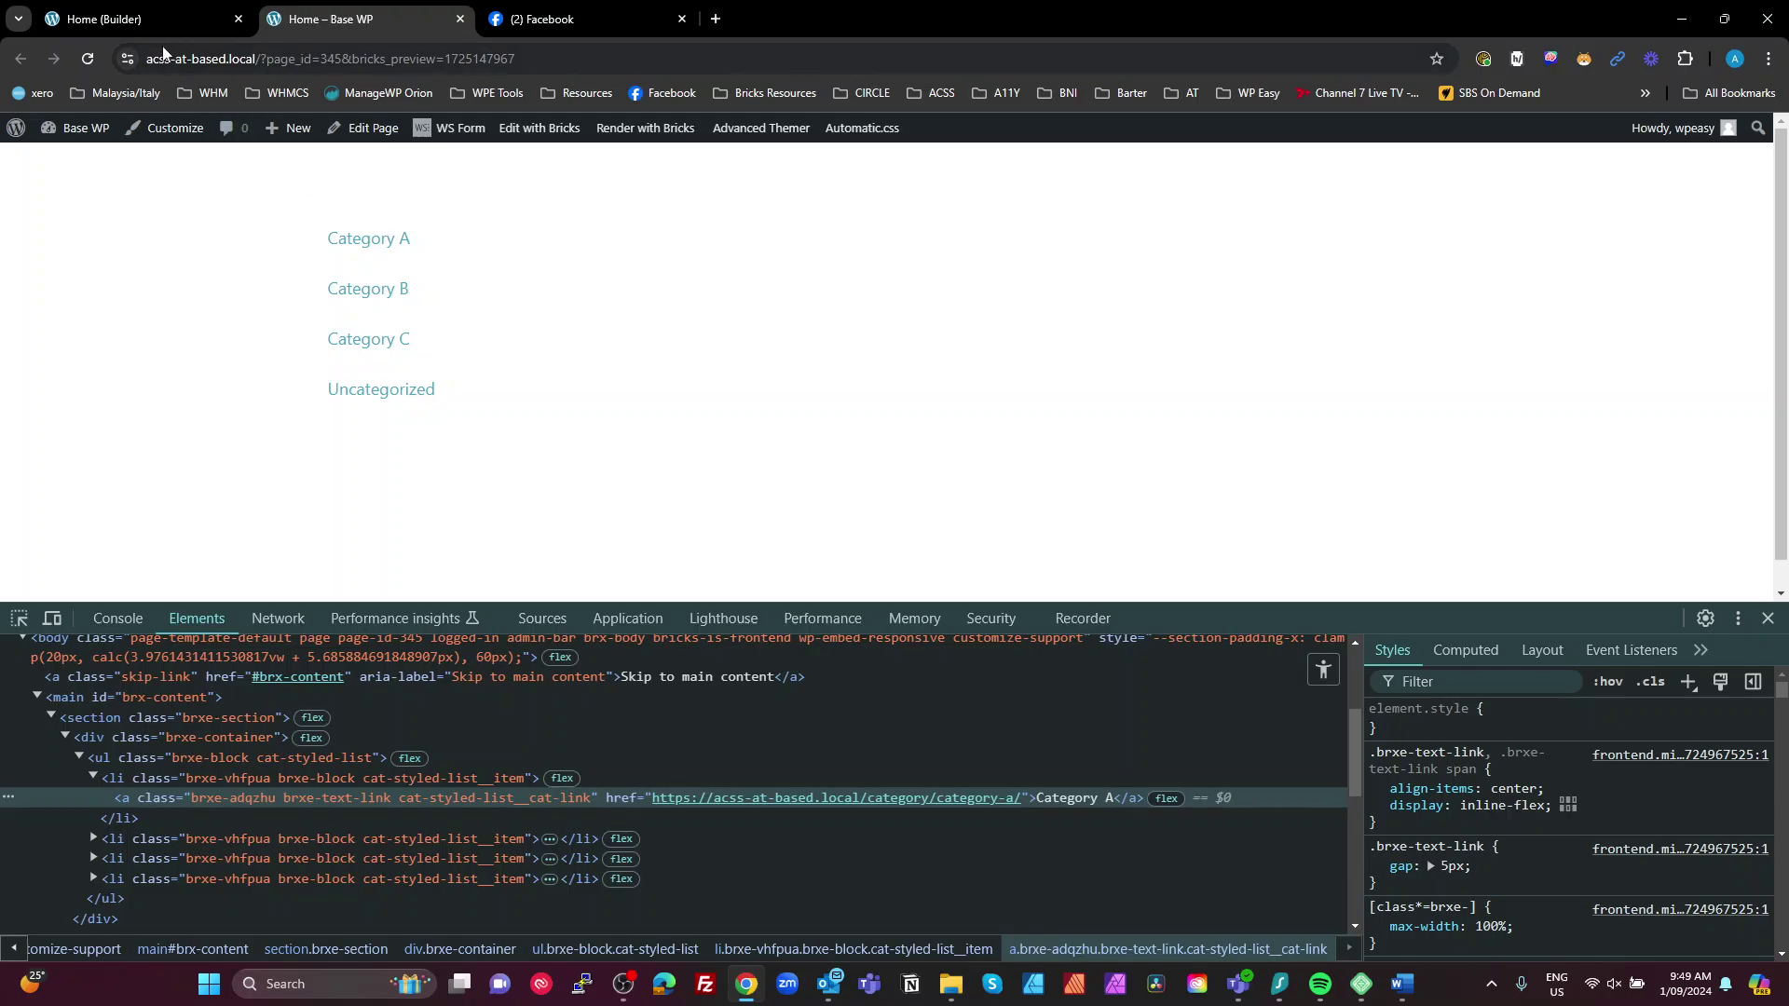
pyautogui.click(154, 18)
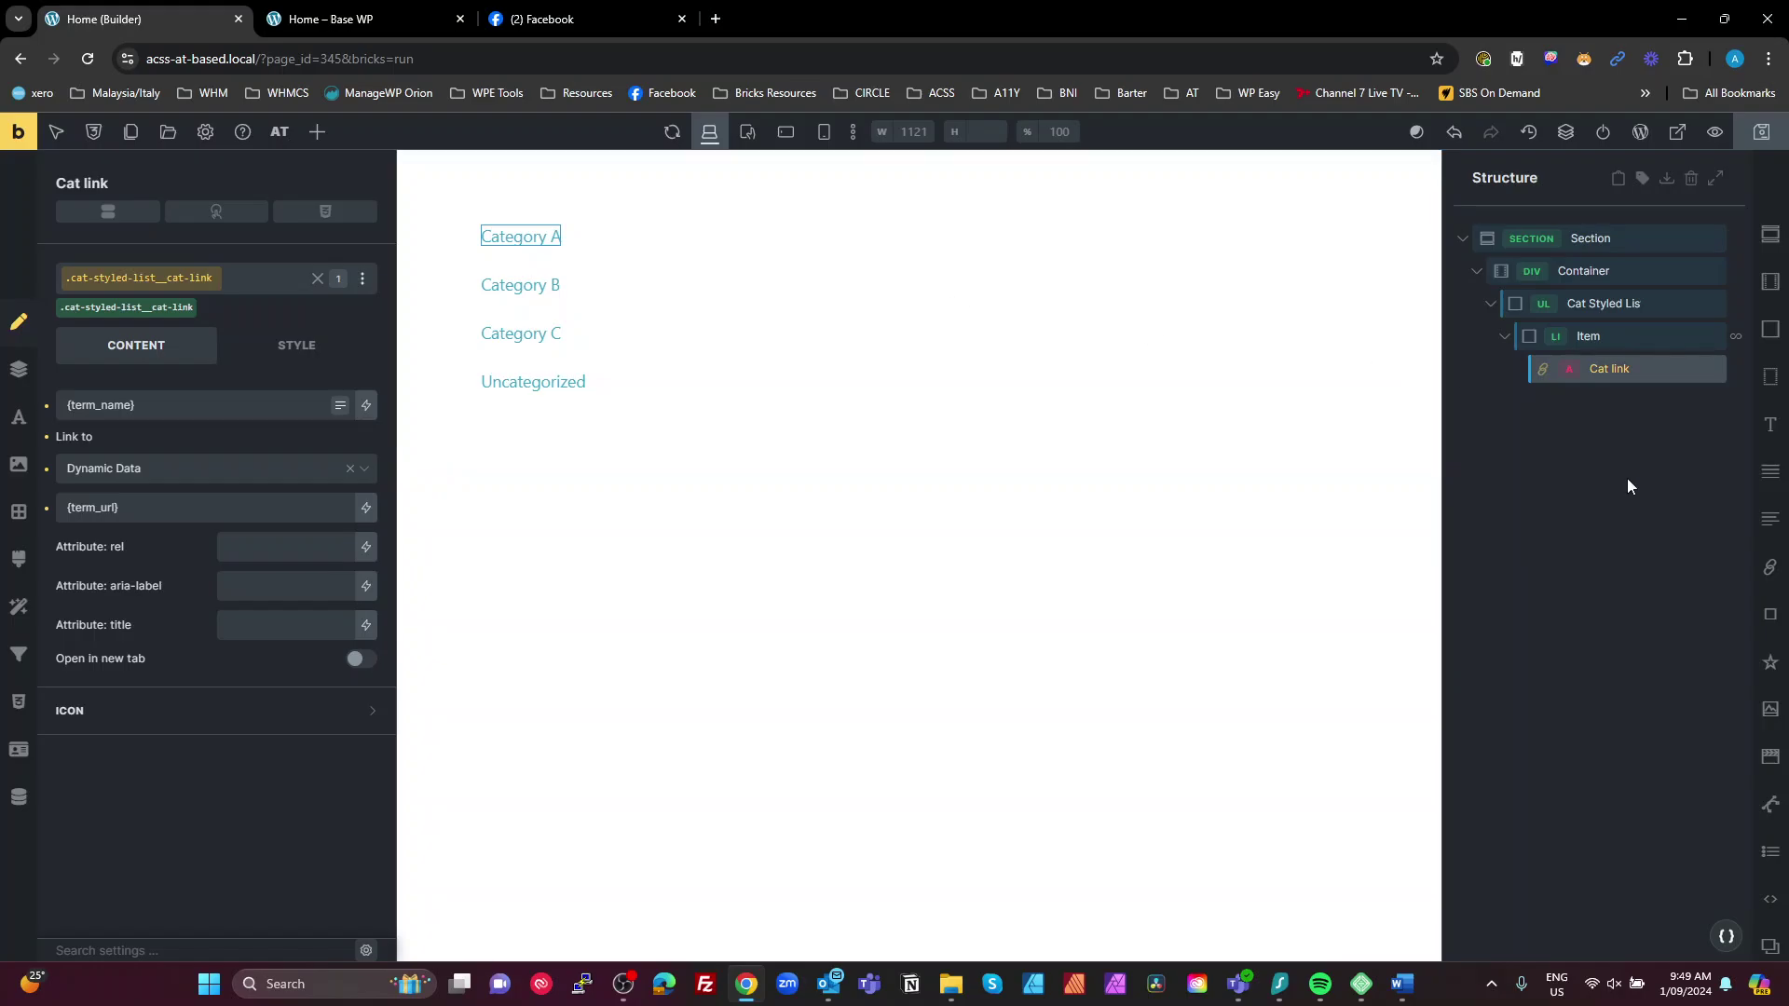
# Step: Start a %root% rule in the Cat Styled List block's custom CSS with padding: 0
pyautogui.press('Escape')
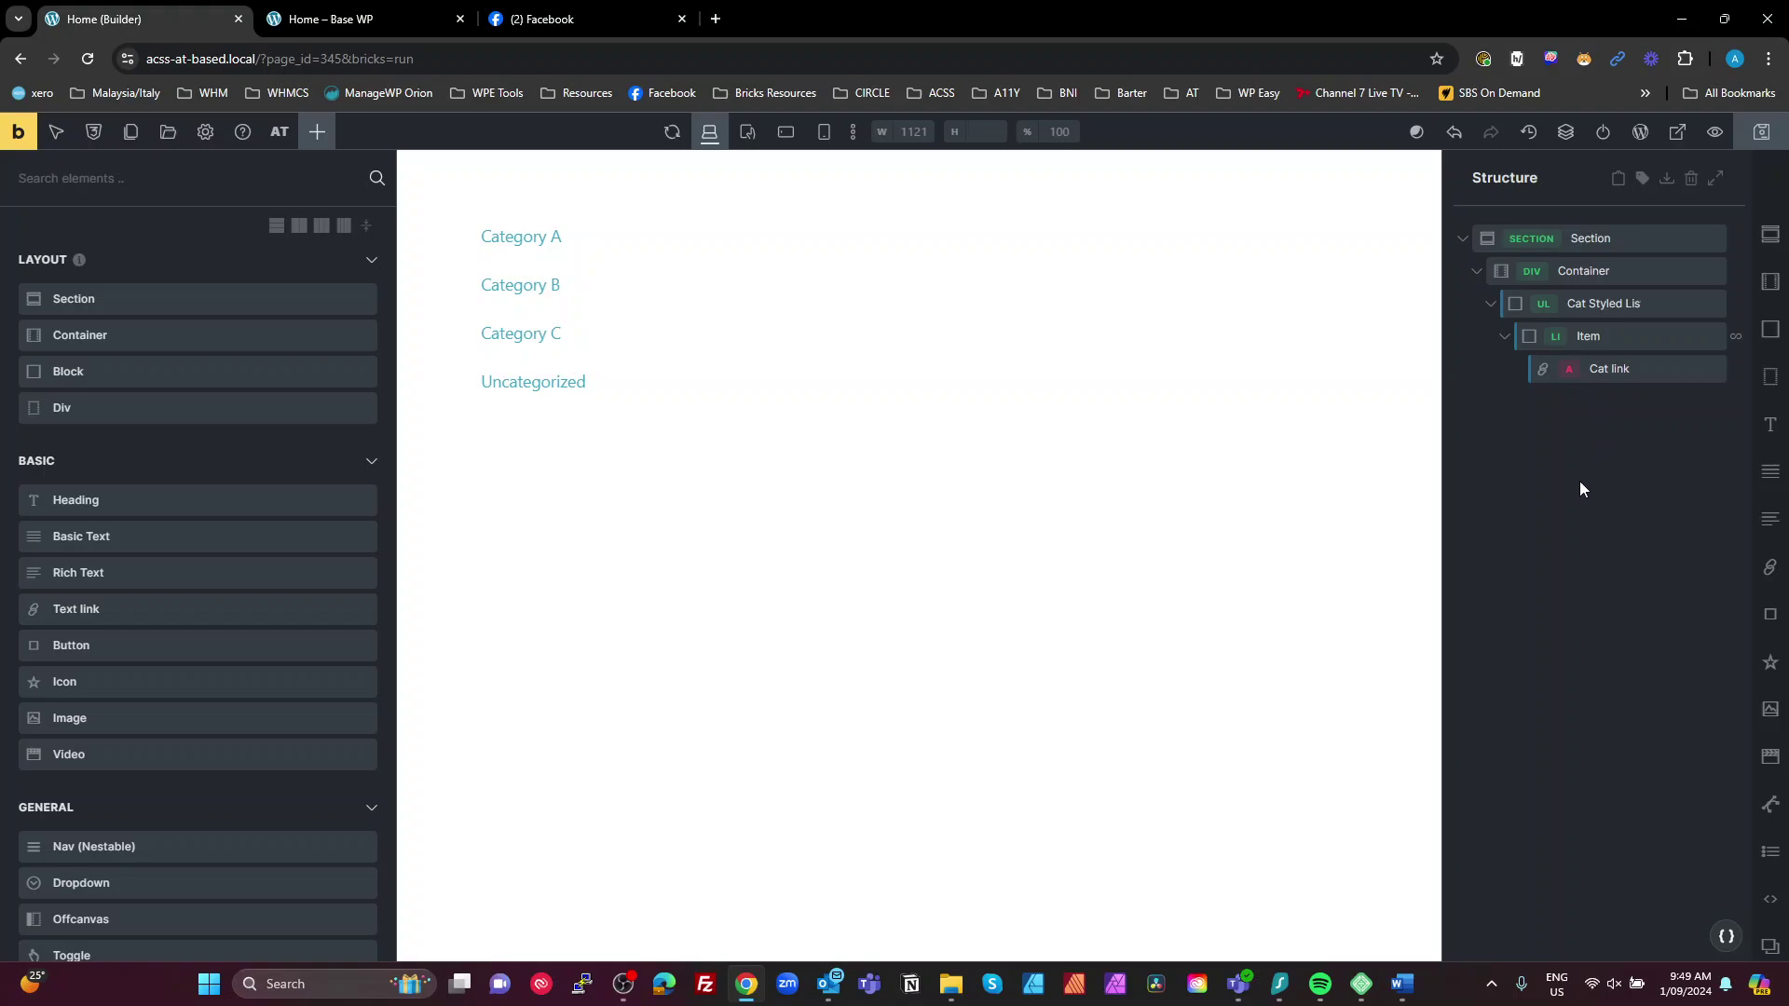
pyautogui.click(1588, 336)
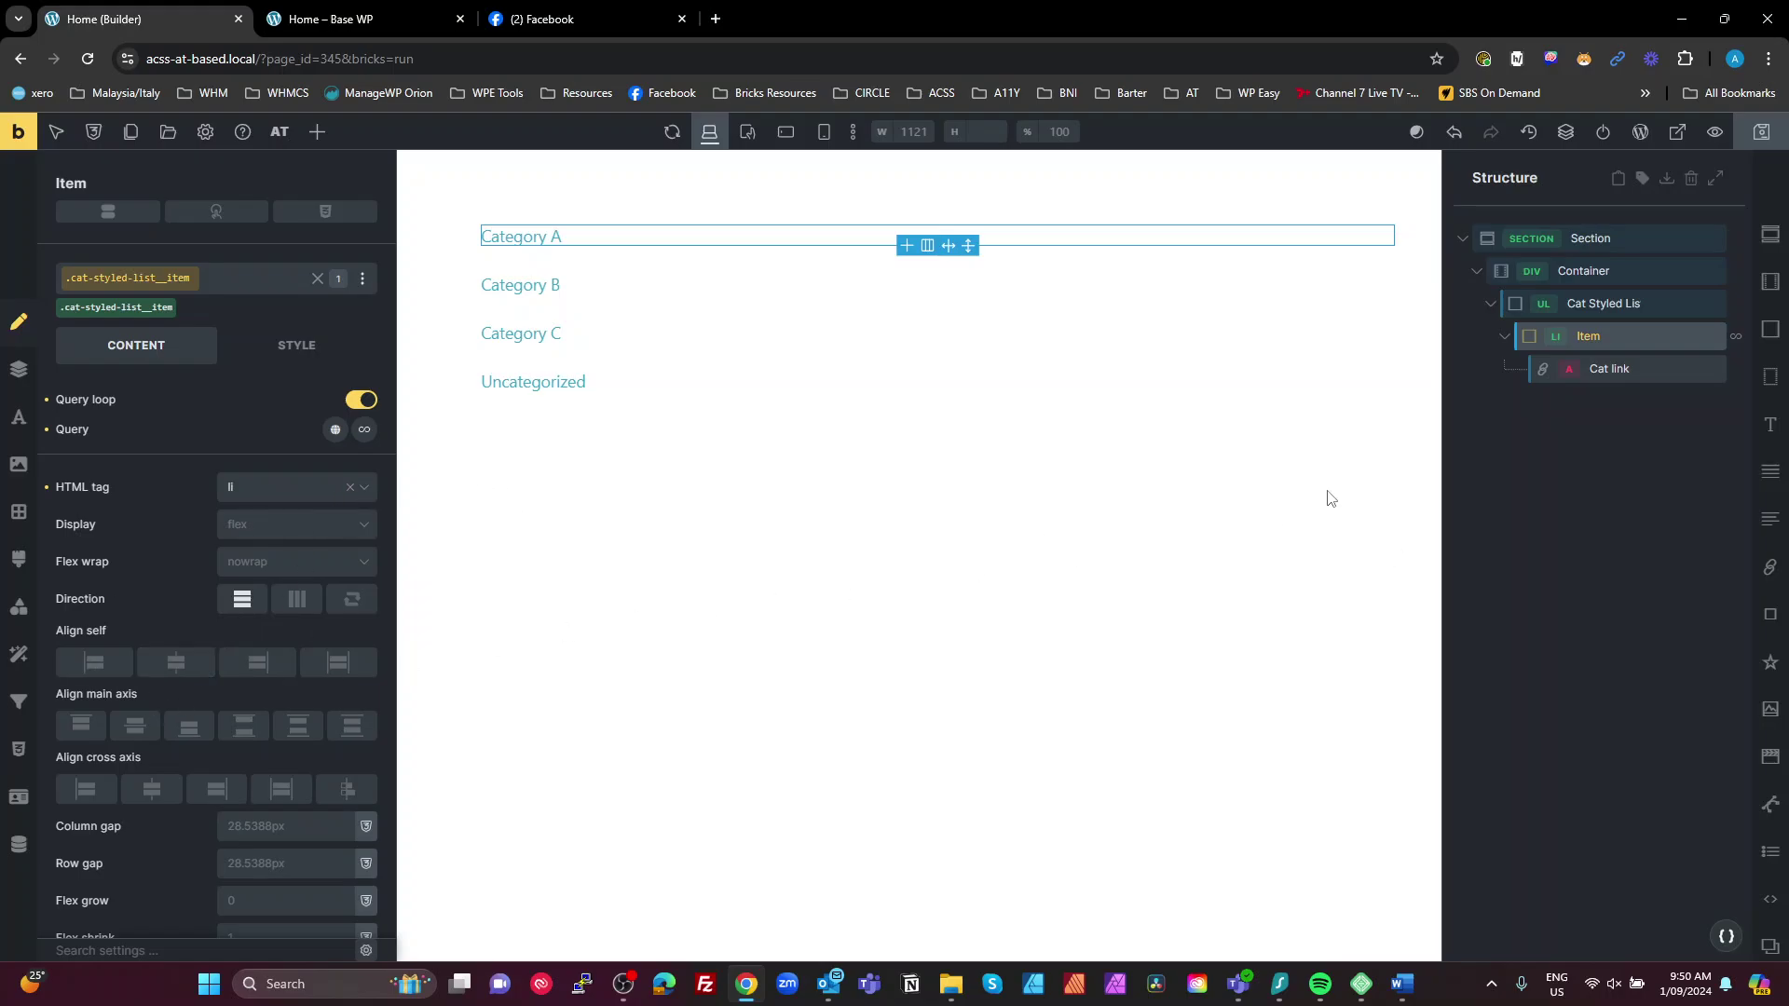
pyautogui.click(1603, 303)
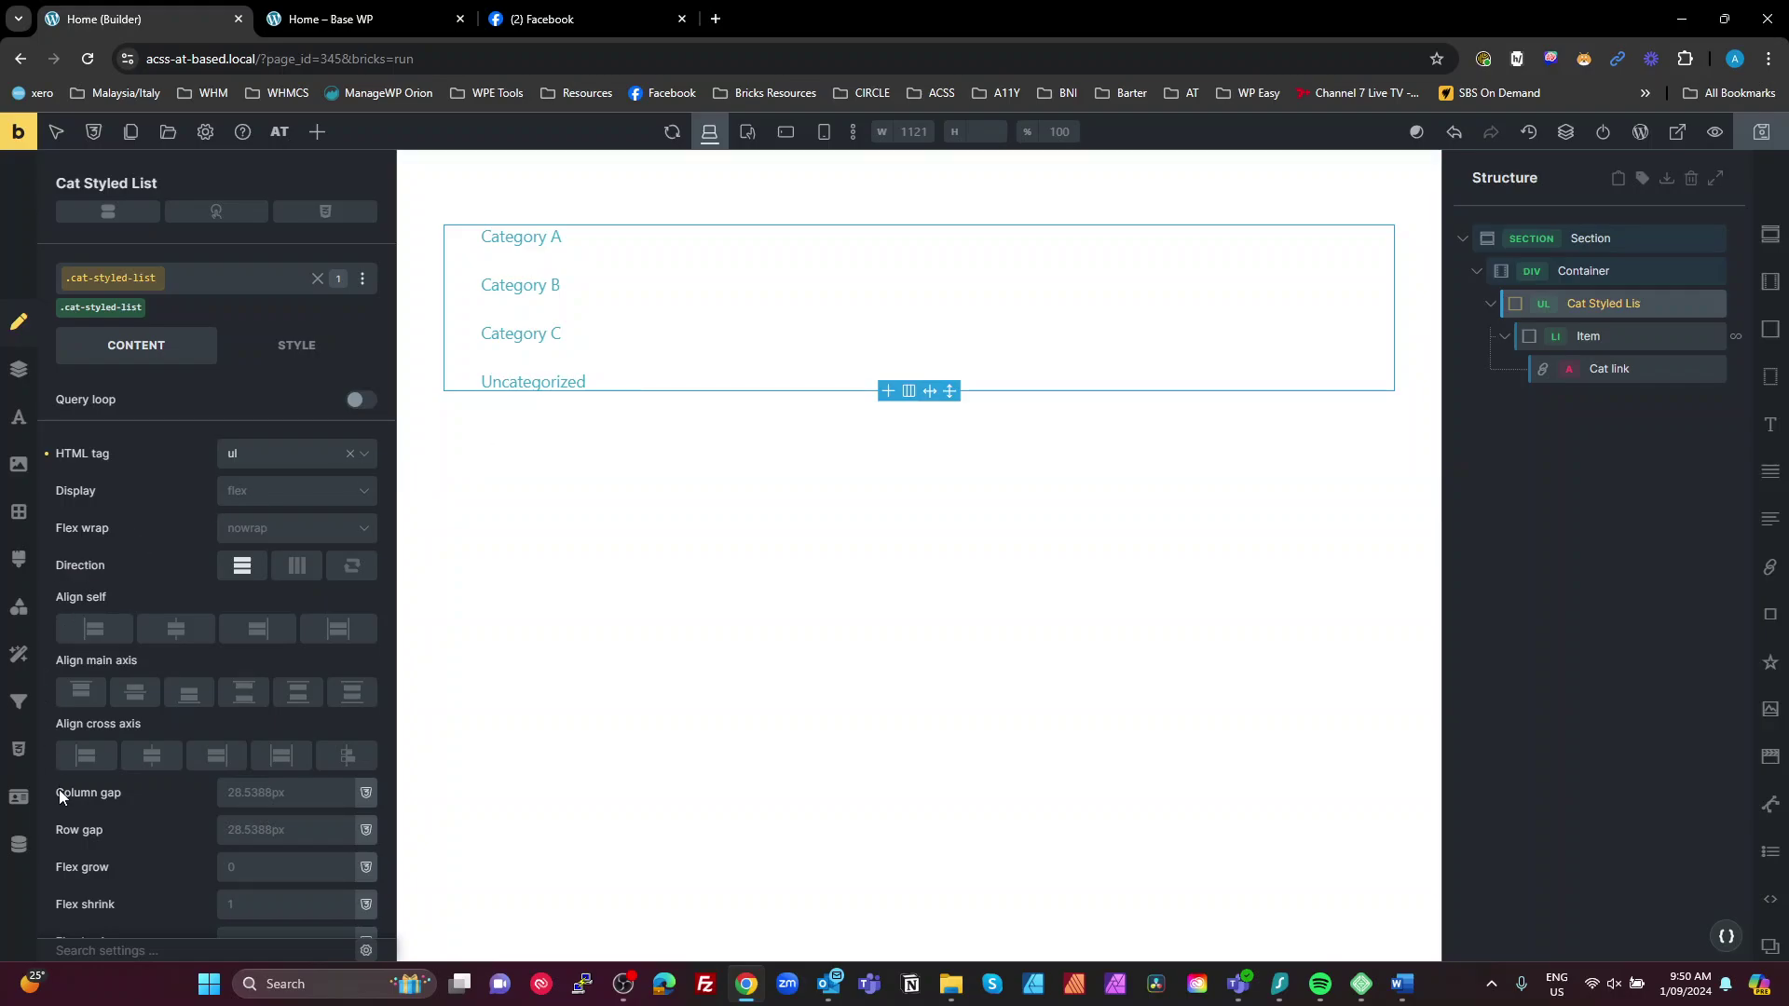
pyautogui.click(18, 750)
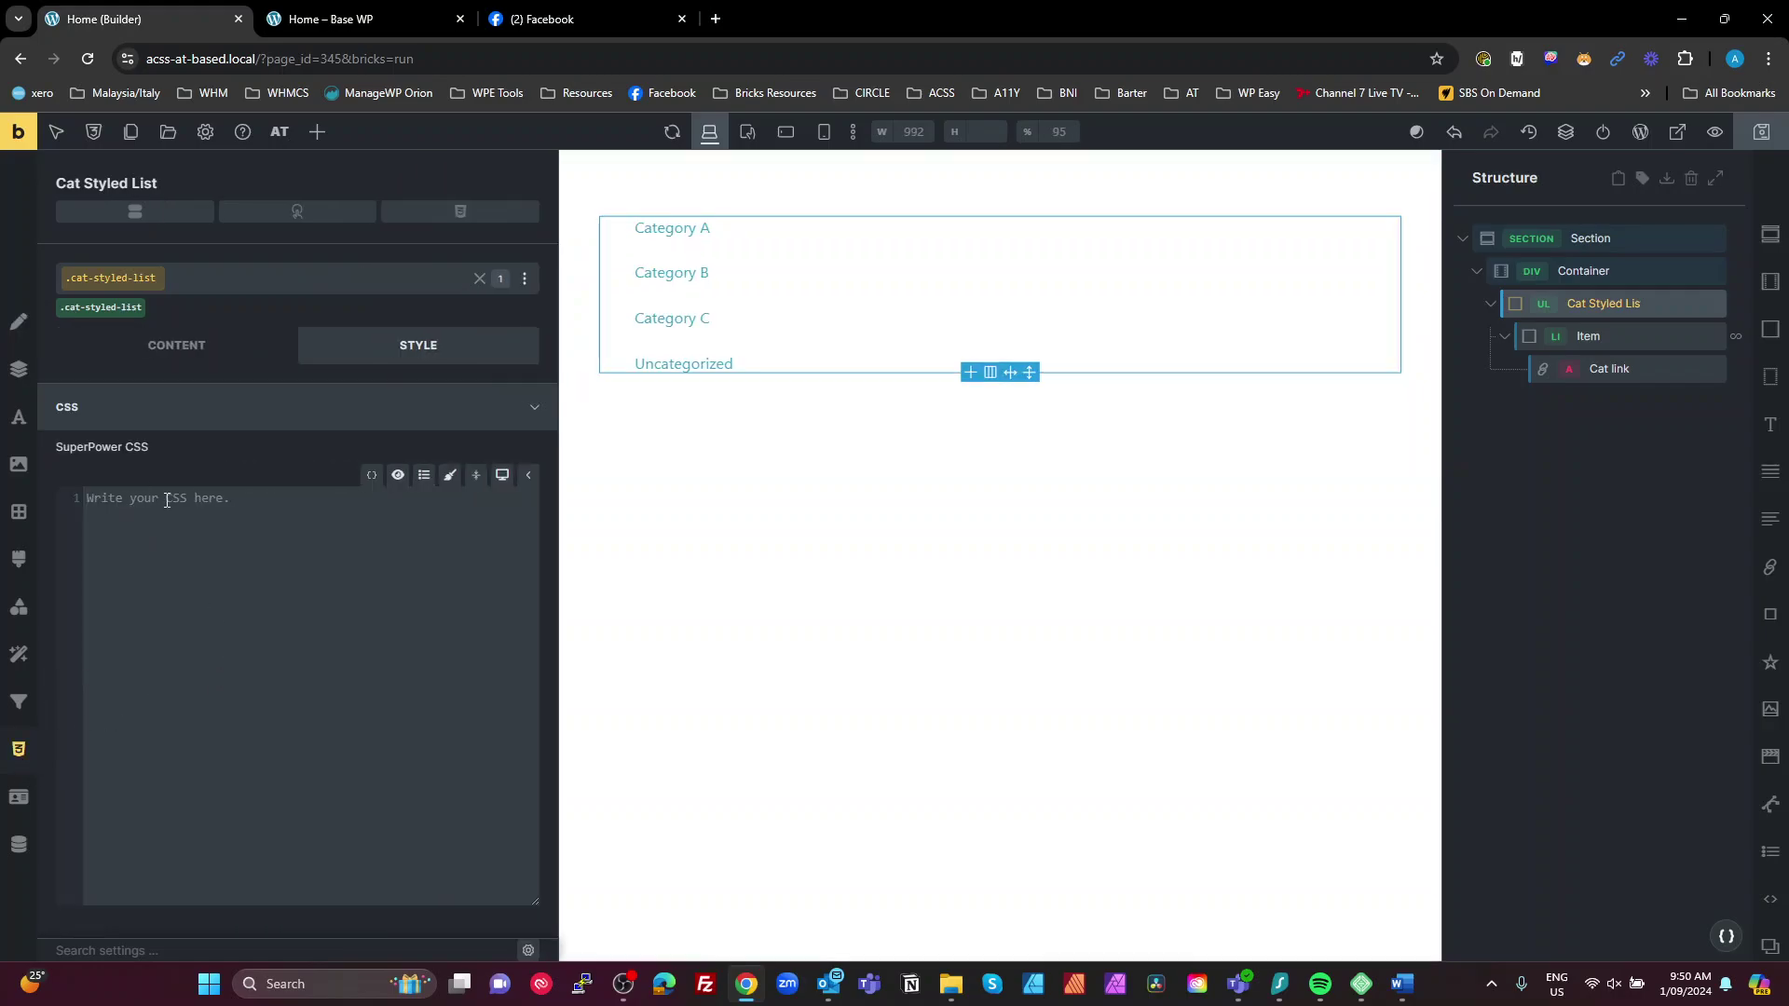
pyautogui.click(238, 602)
pyautogui.write('p')
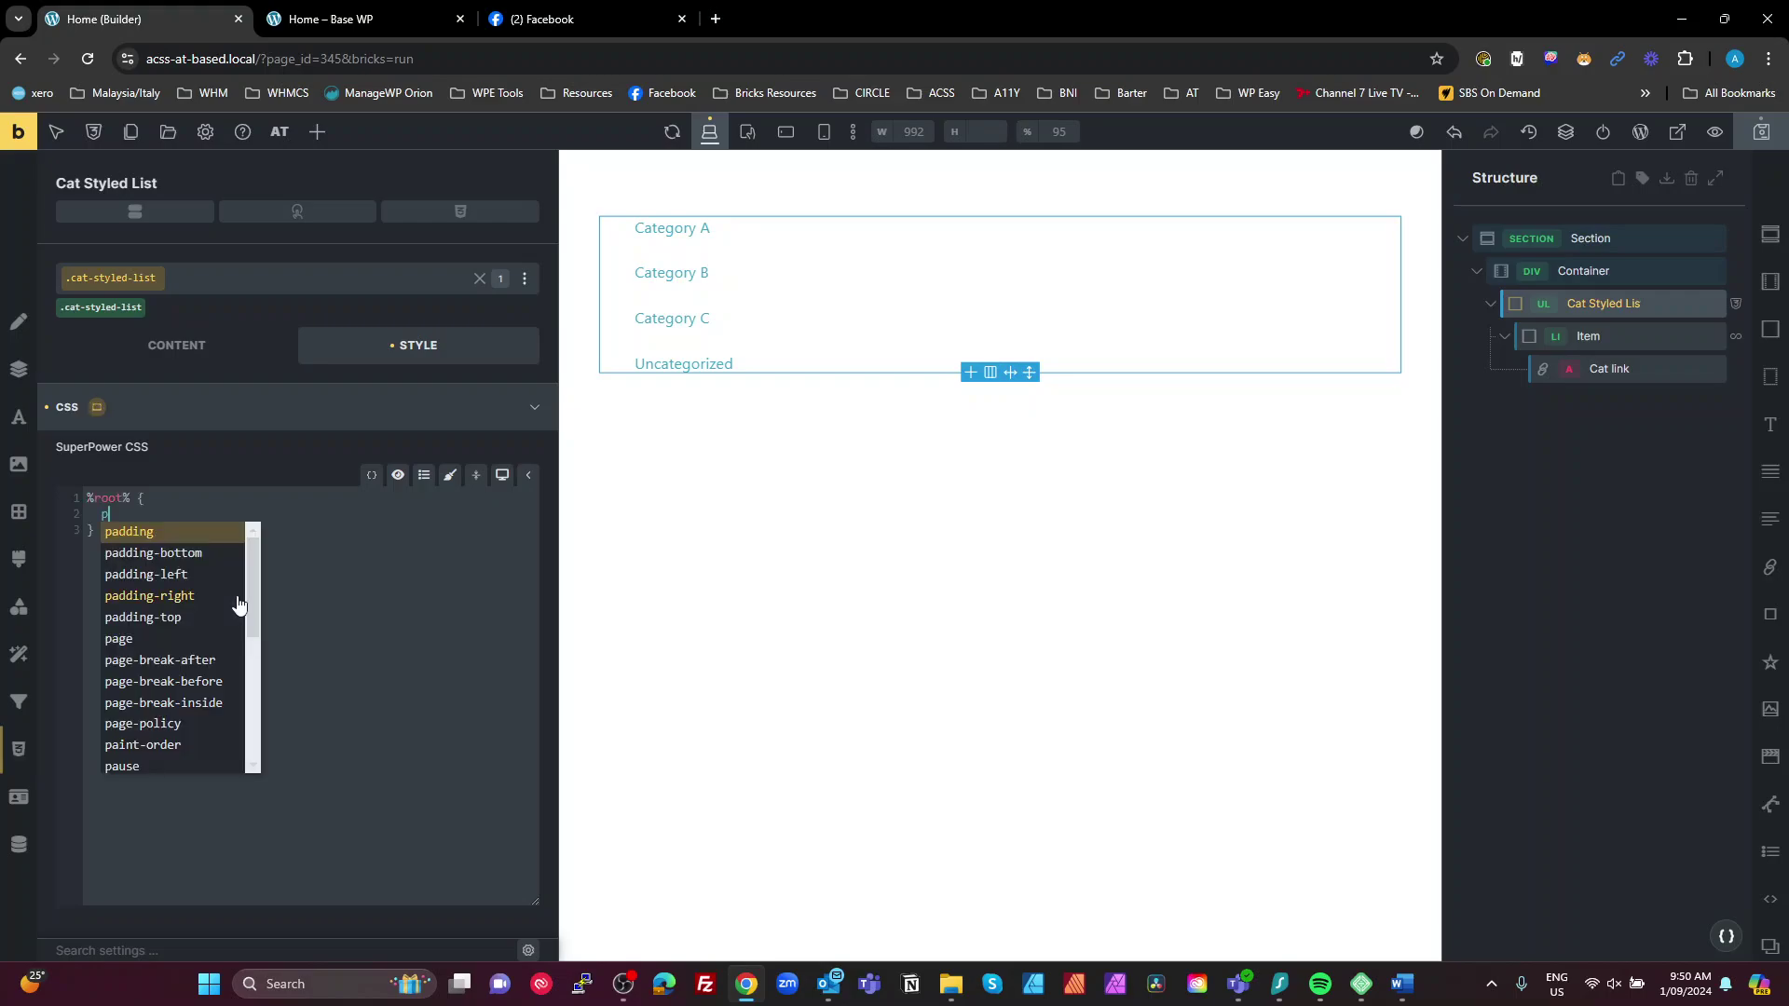
pyautogui.write('add')
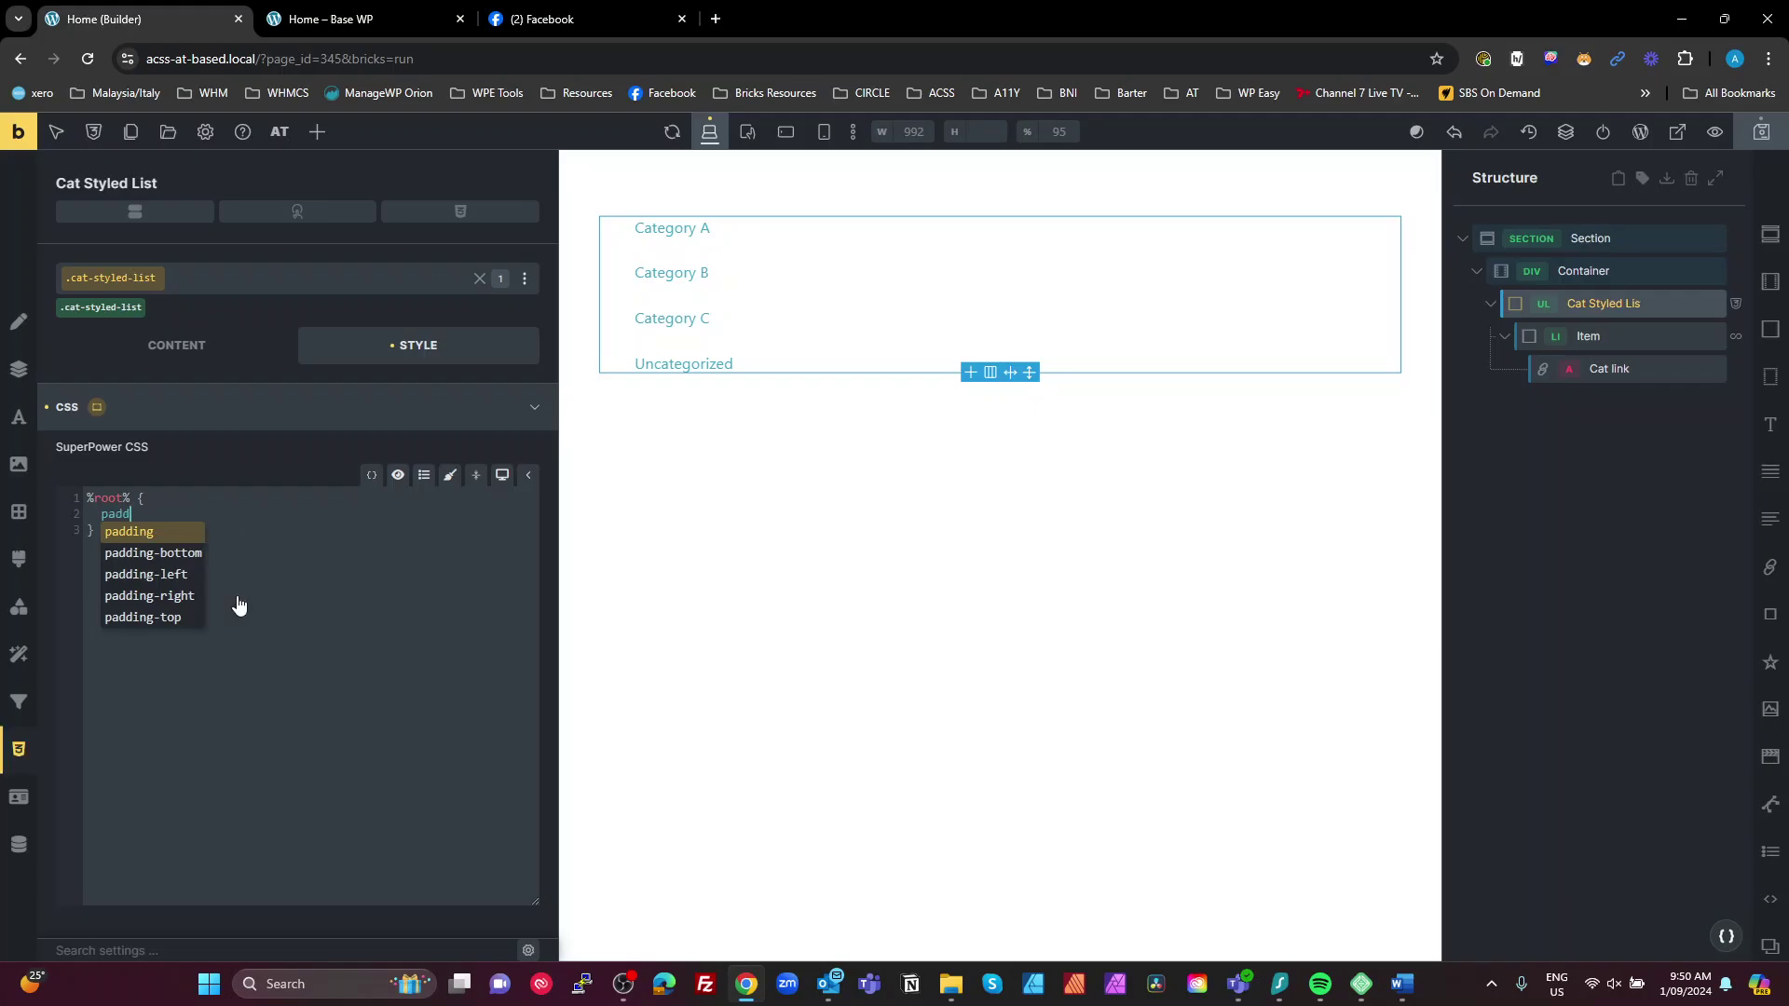
pyautogui.press('Return')
pyautogui.write('0;   ')
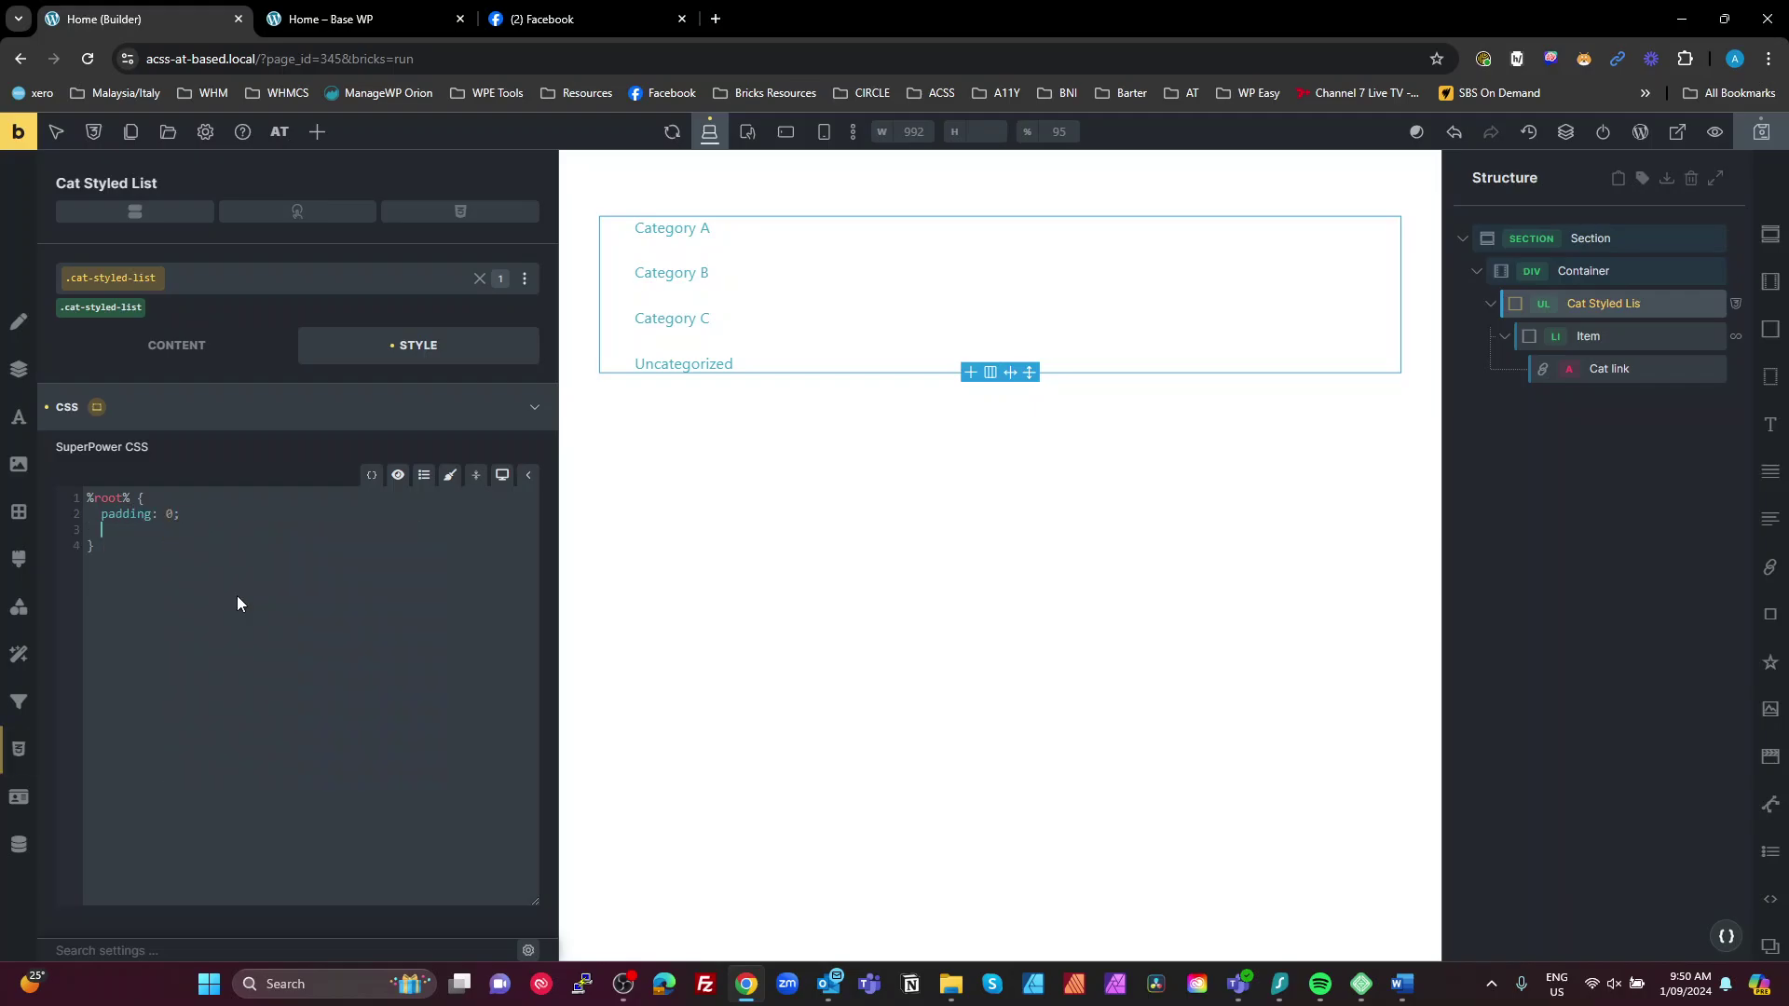
# Step: Add margin: 0 and row-gap: 1rem to the %root% rule of the Cat Styled List
pyautogui.write('margin')
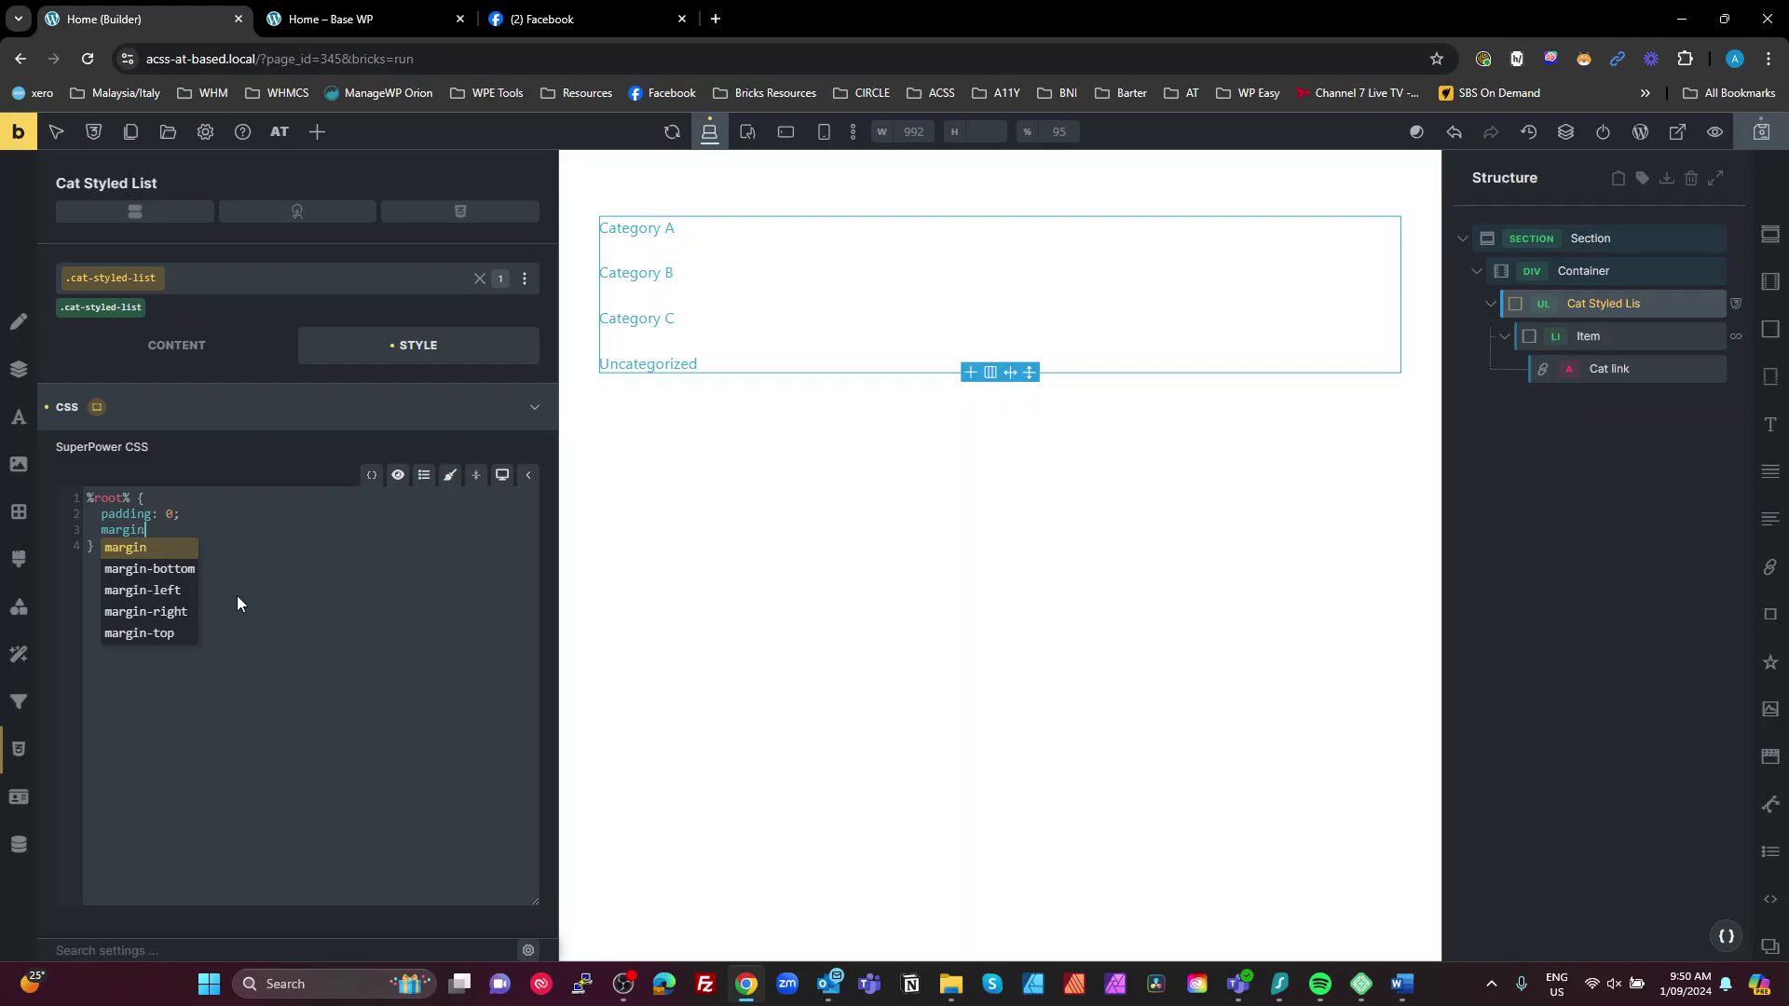
pyautogui.press('Return')
pyautogui.write('0;')
pyautogui.press('Return')
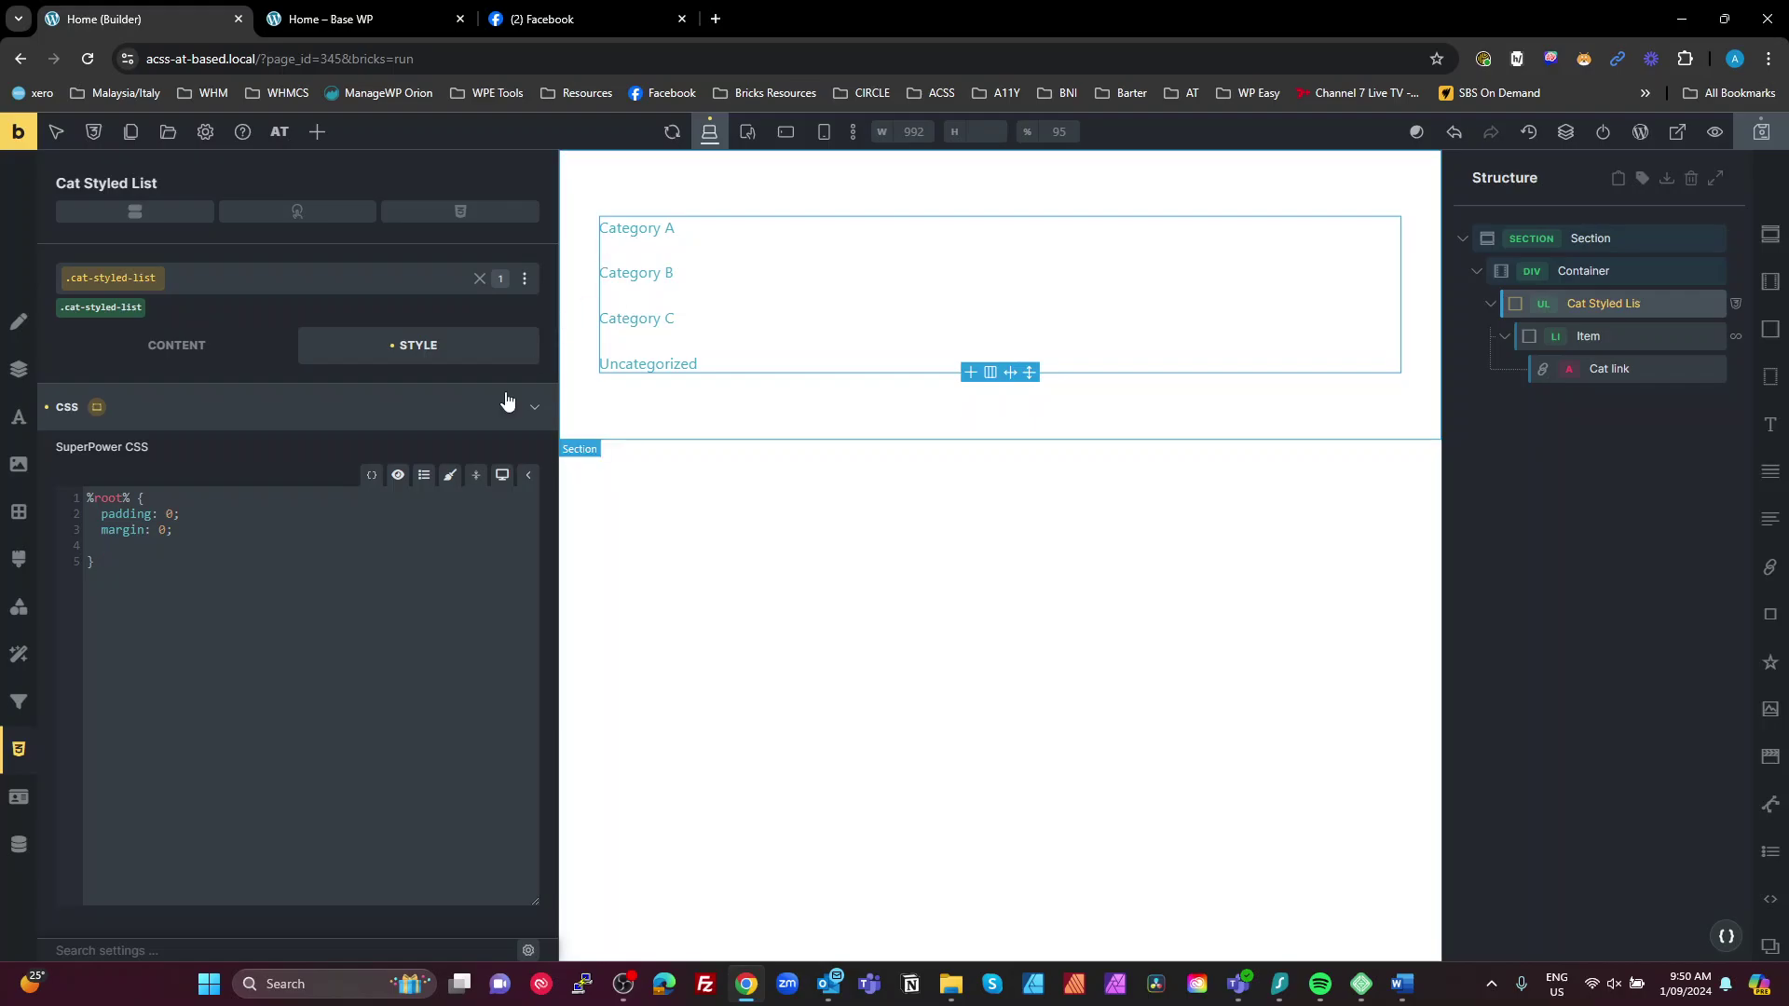
pyautogui.write('row-')
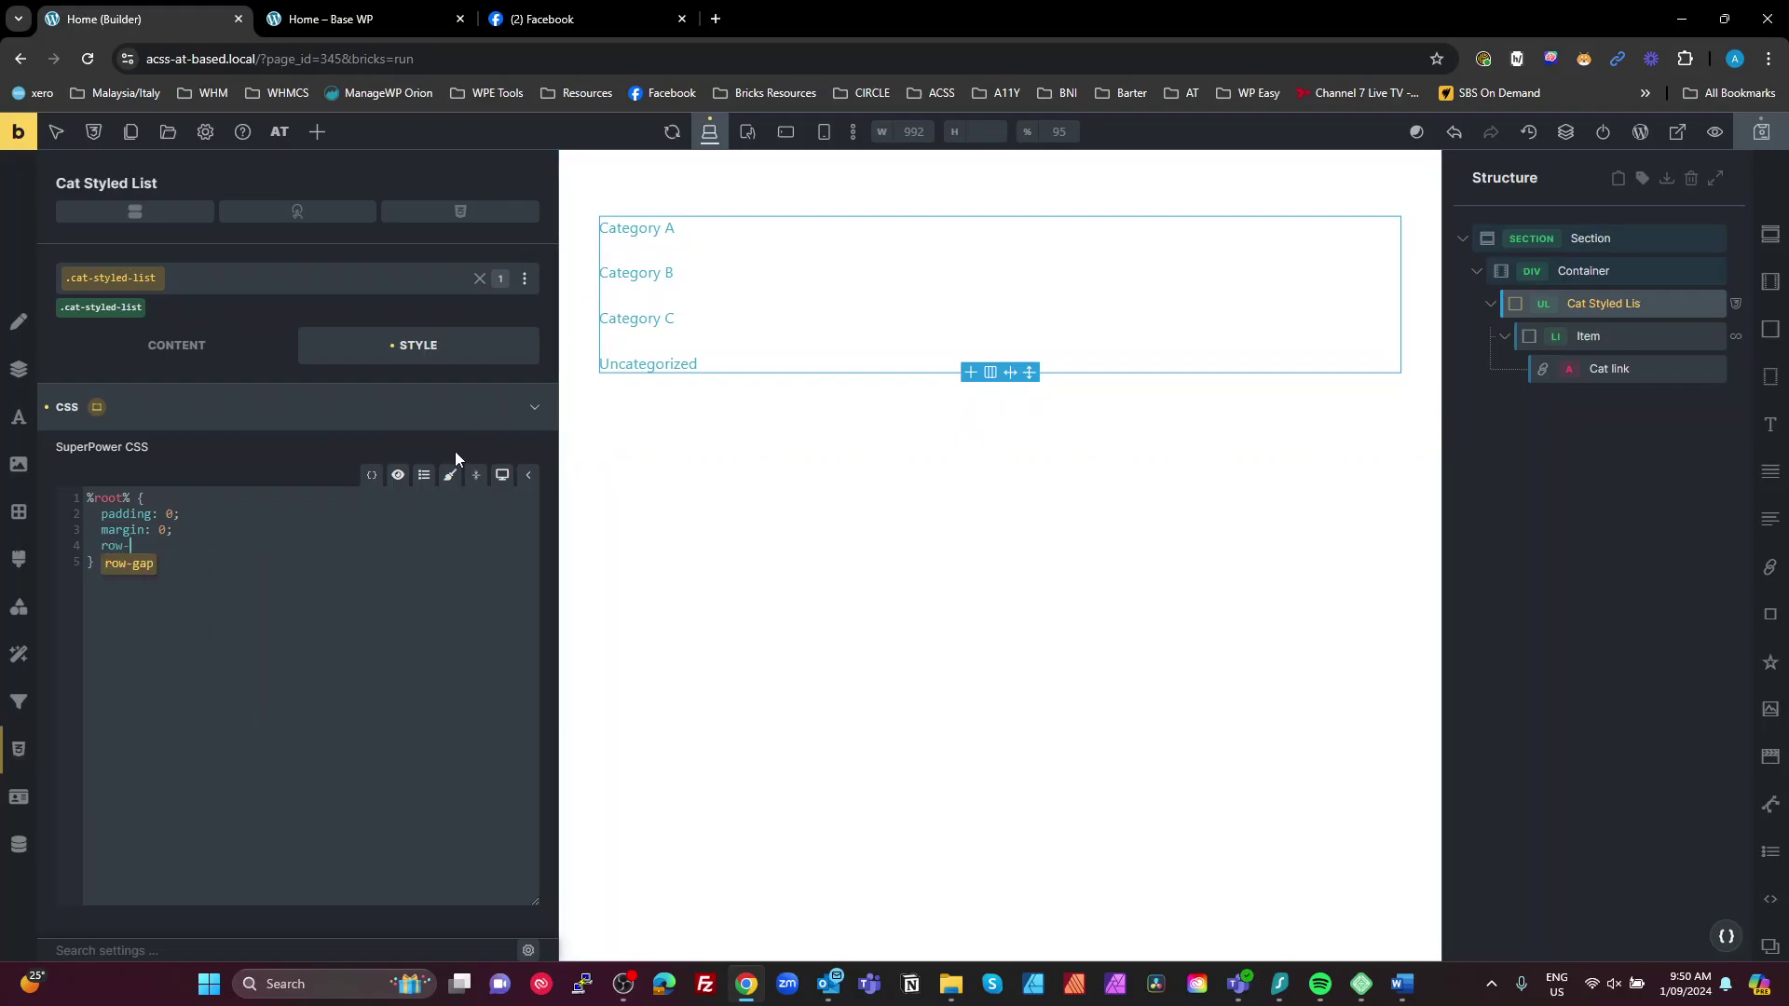
pyautogui.write('g')
pyautogui.press('Tab')
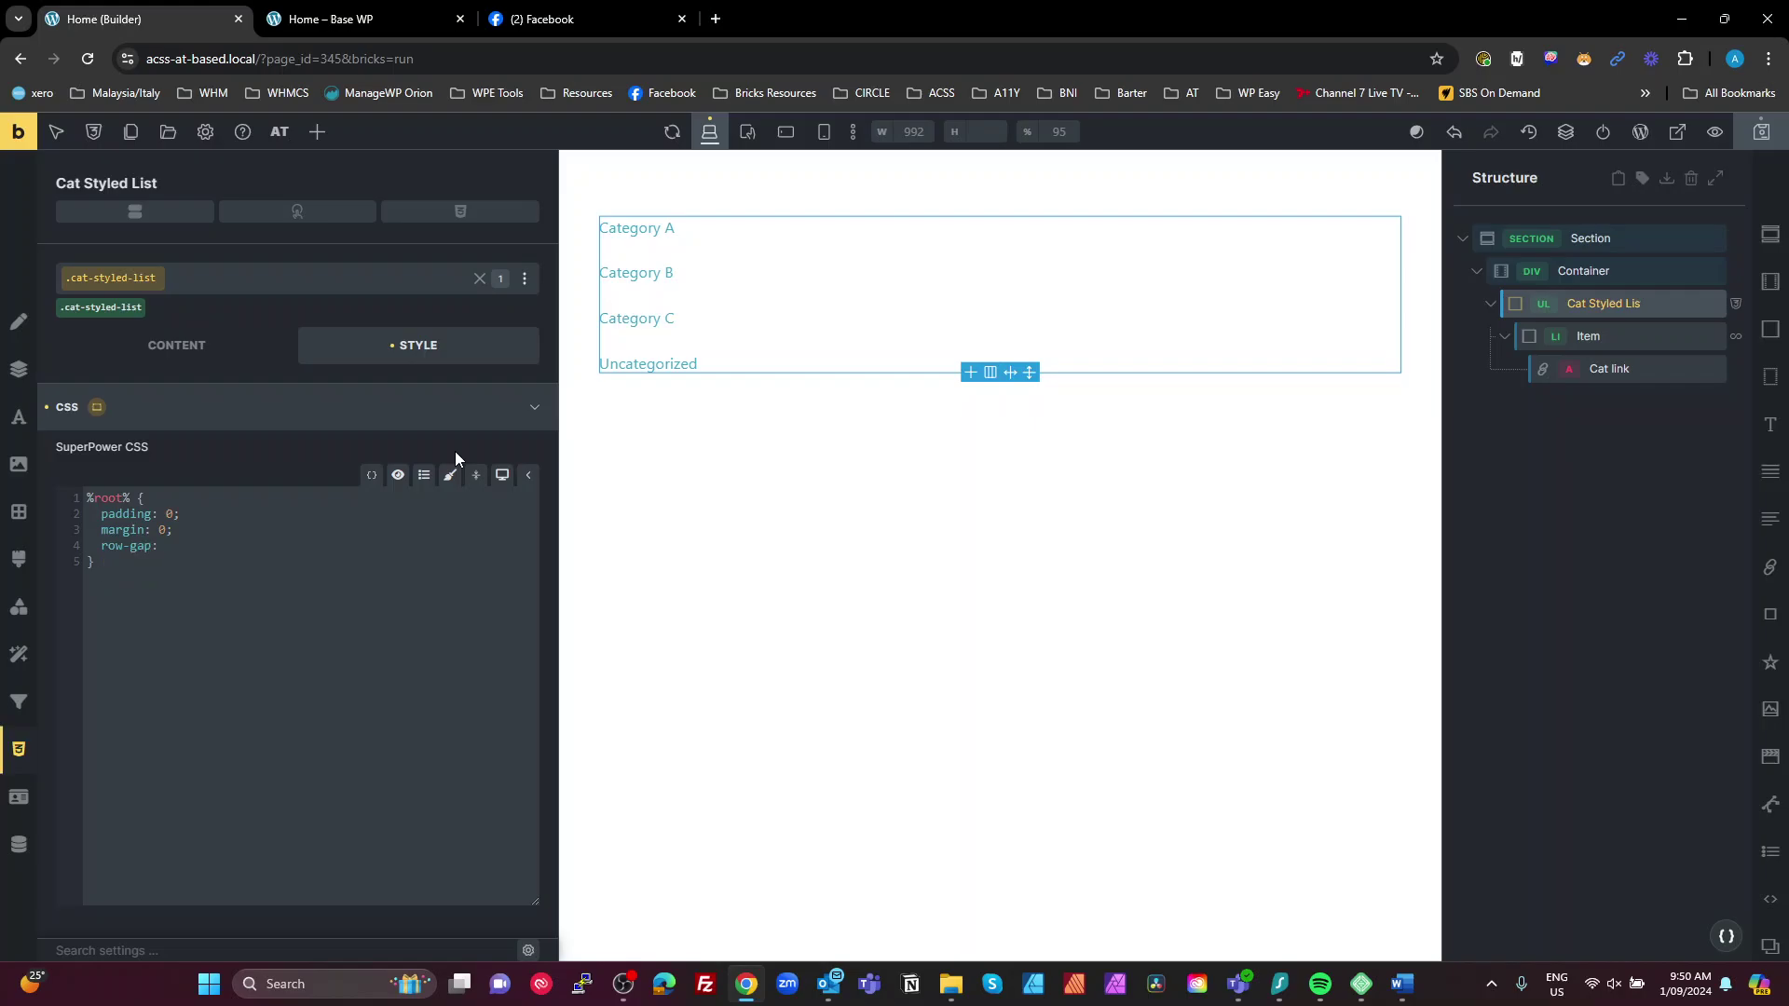
pyautogui.write('1rem;')
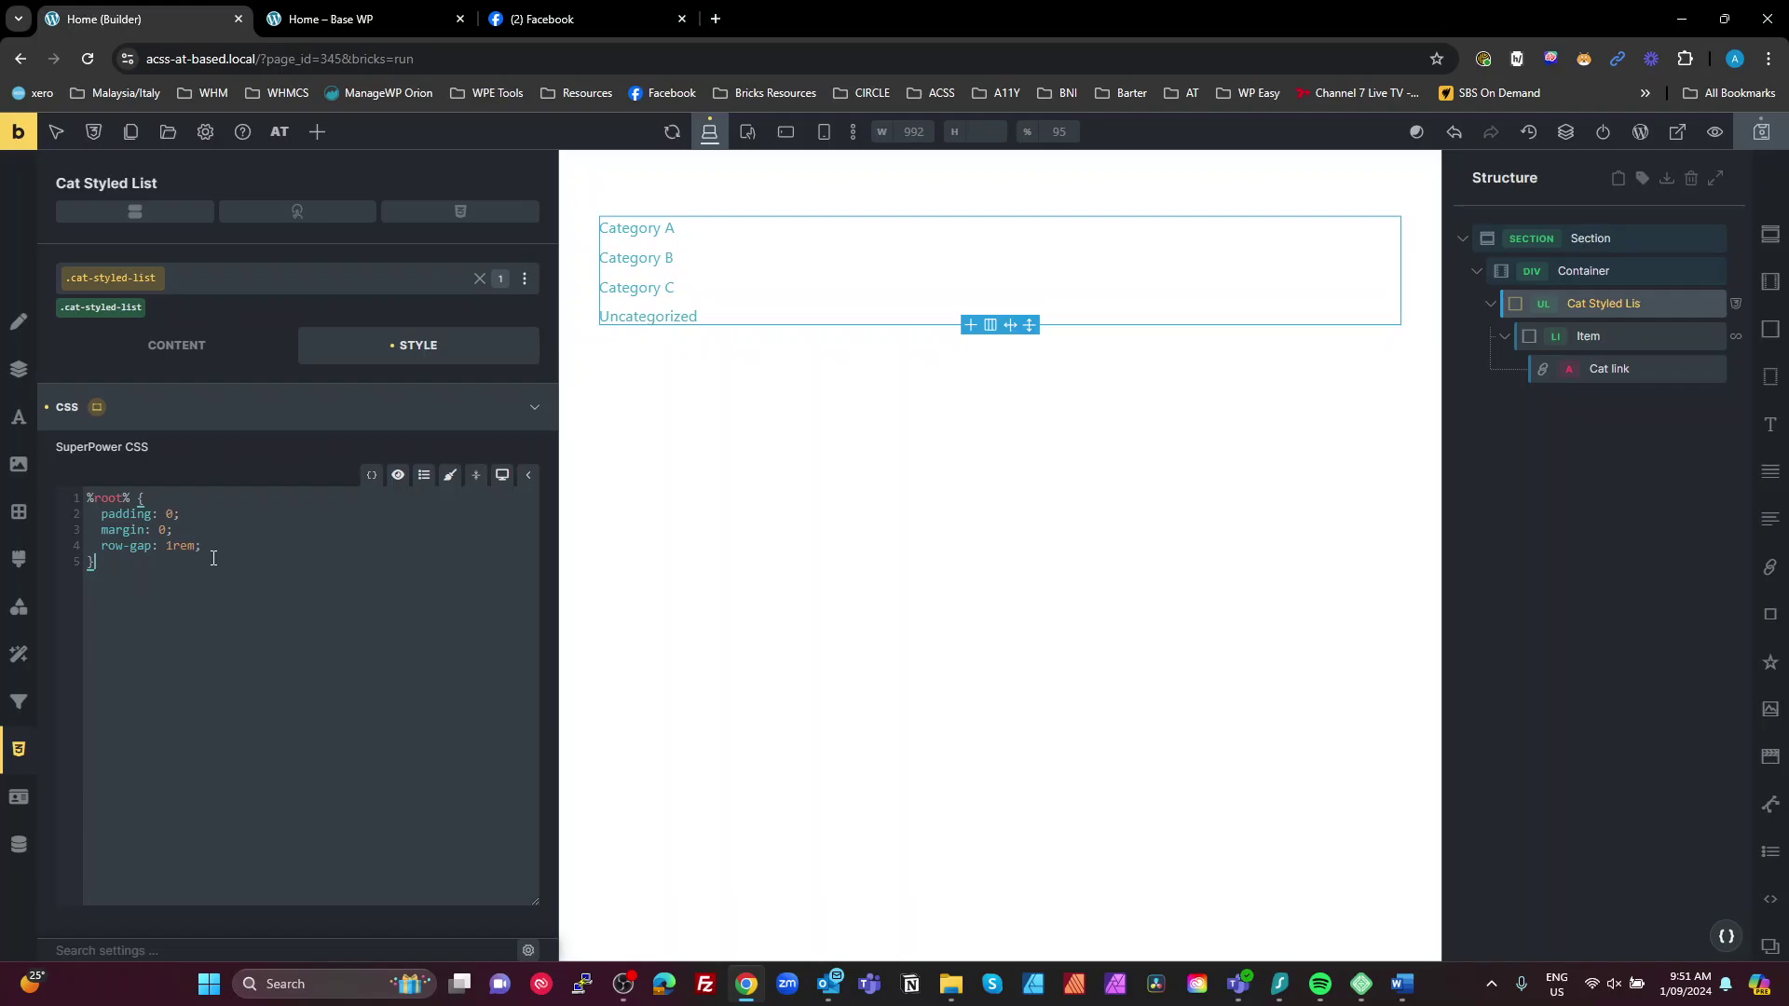
# Step: Compare the Cat Styled List's custom CSS with its built-in layout spacing and content settings, ending in the CSS editor
pyautogui.moveTo(216, 557); pyautogui.dragTo(19, 511)
pyautogui.click(284, 585)
pyautogui.click(19, 369)
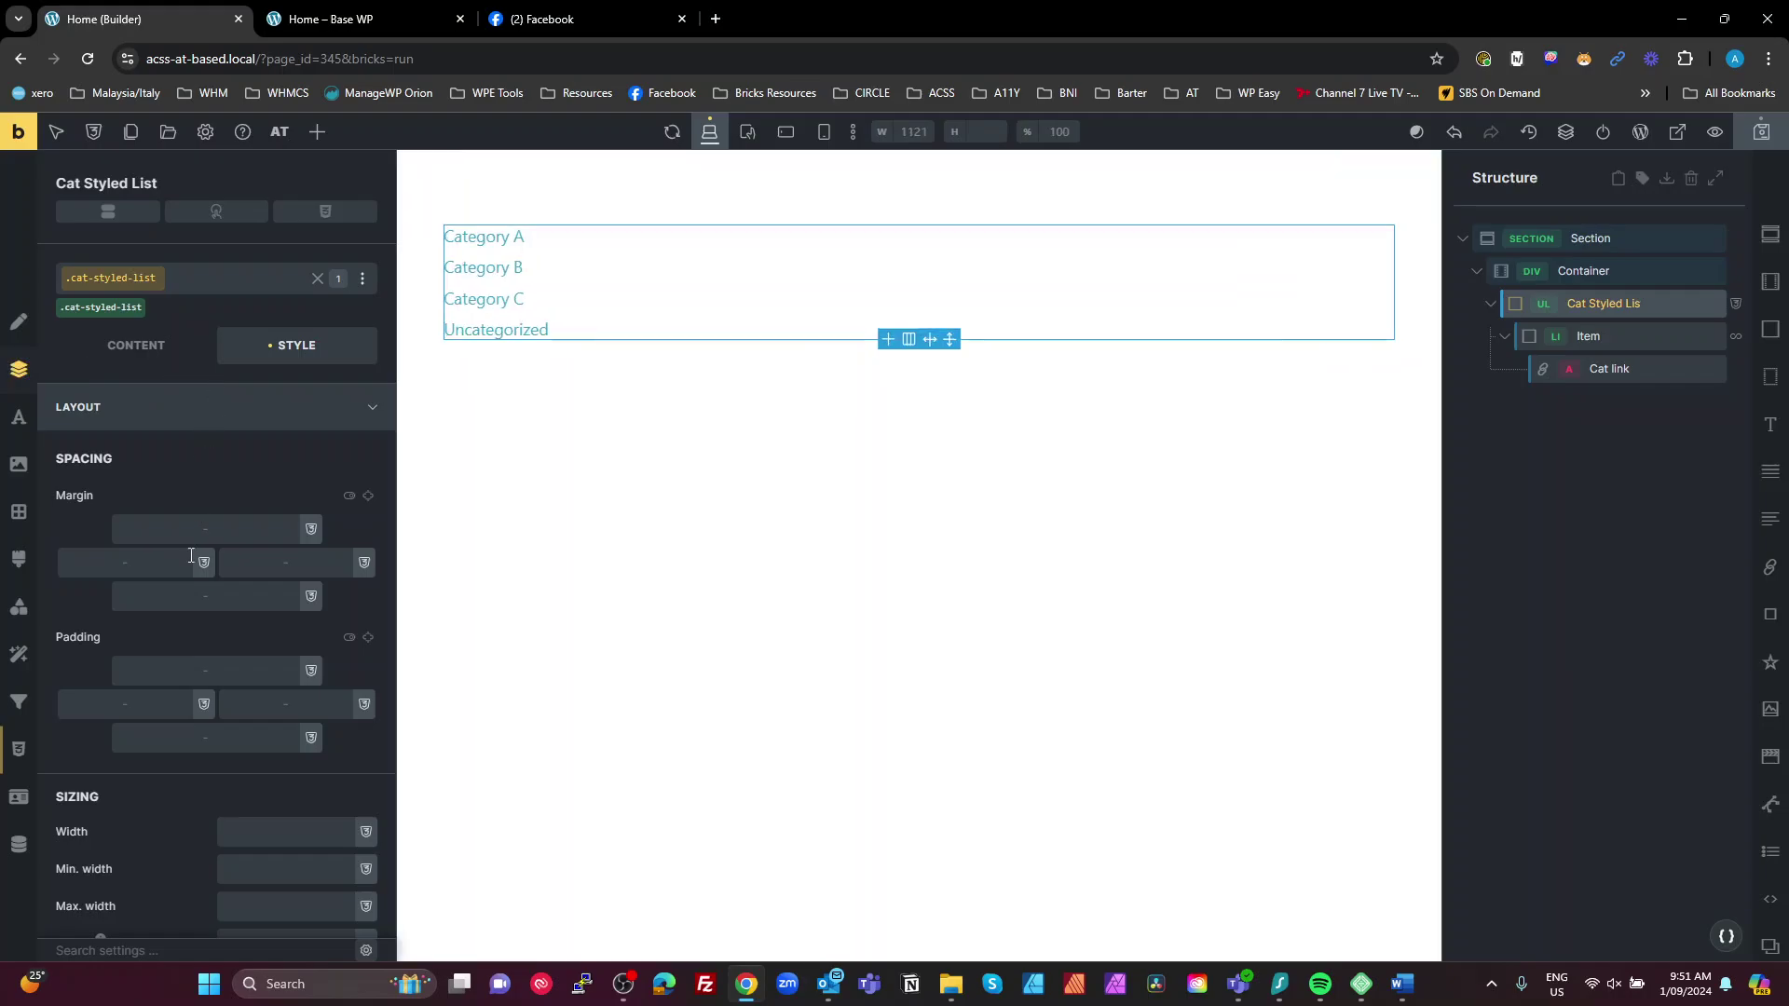
pyautogui.click(220, 403)
pyautogui.click(129, 352)
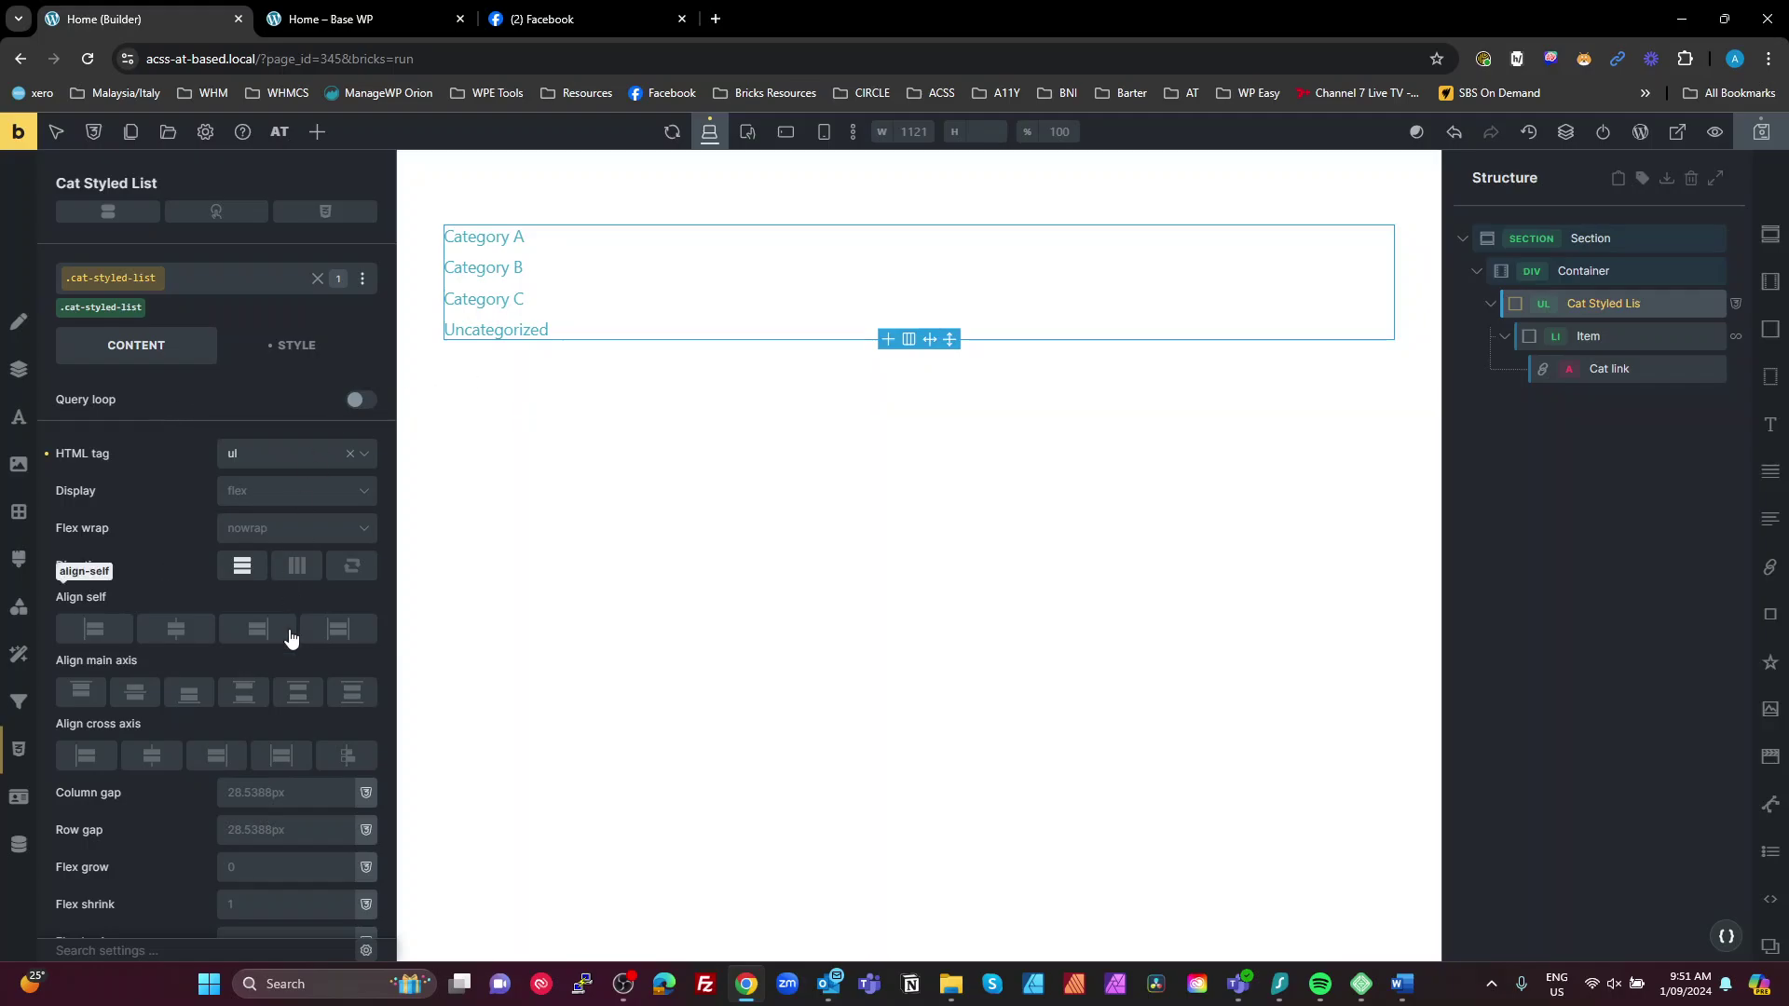
pyautogui.click(31, 759)
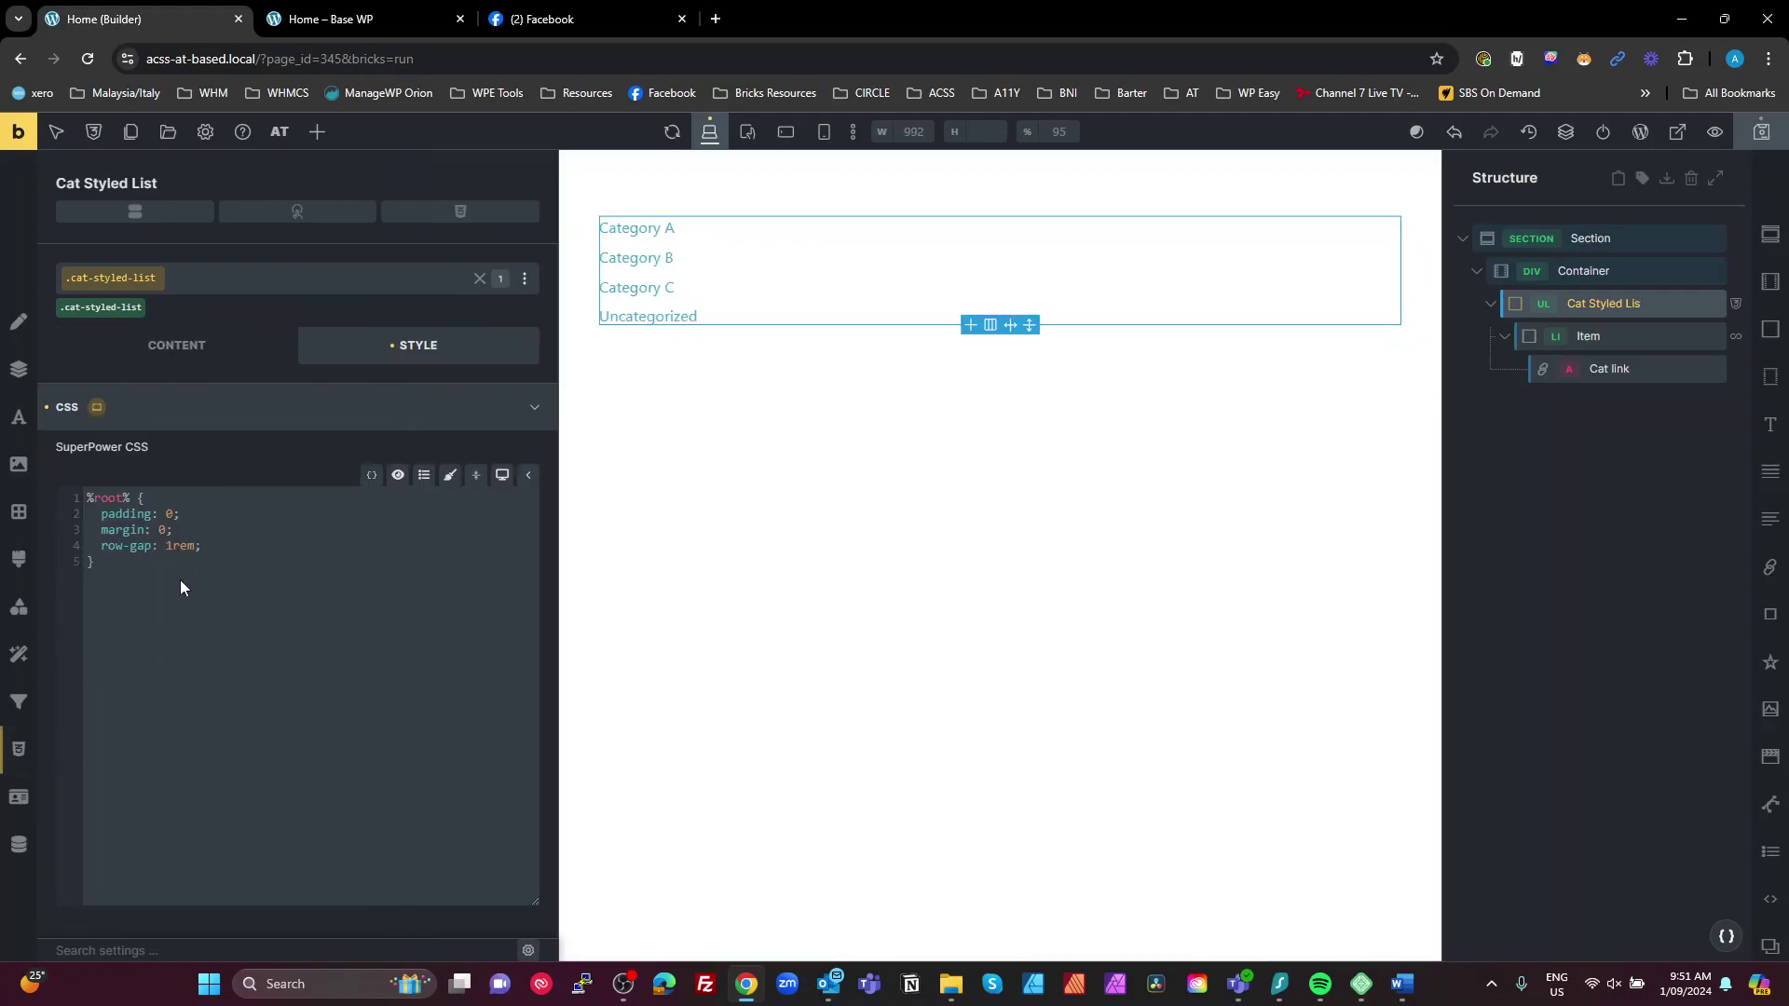
# Step: Add a separate %root% rule above the existing one in the Cat Styled List's CSS, declaring --item-background: #f5f5f5
pyautogui.click(190, 623)
pyautogui.click(89, 499)
pyautogui.press('Return')
pyautogui.press('Return')
pyautogui.press('Up')
pyautogui.press('Up')
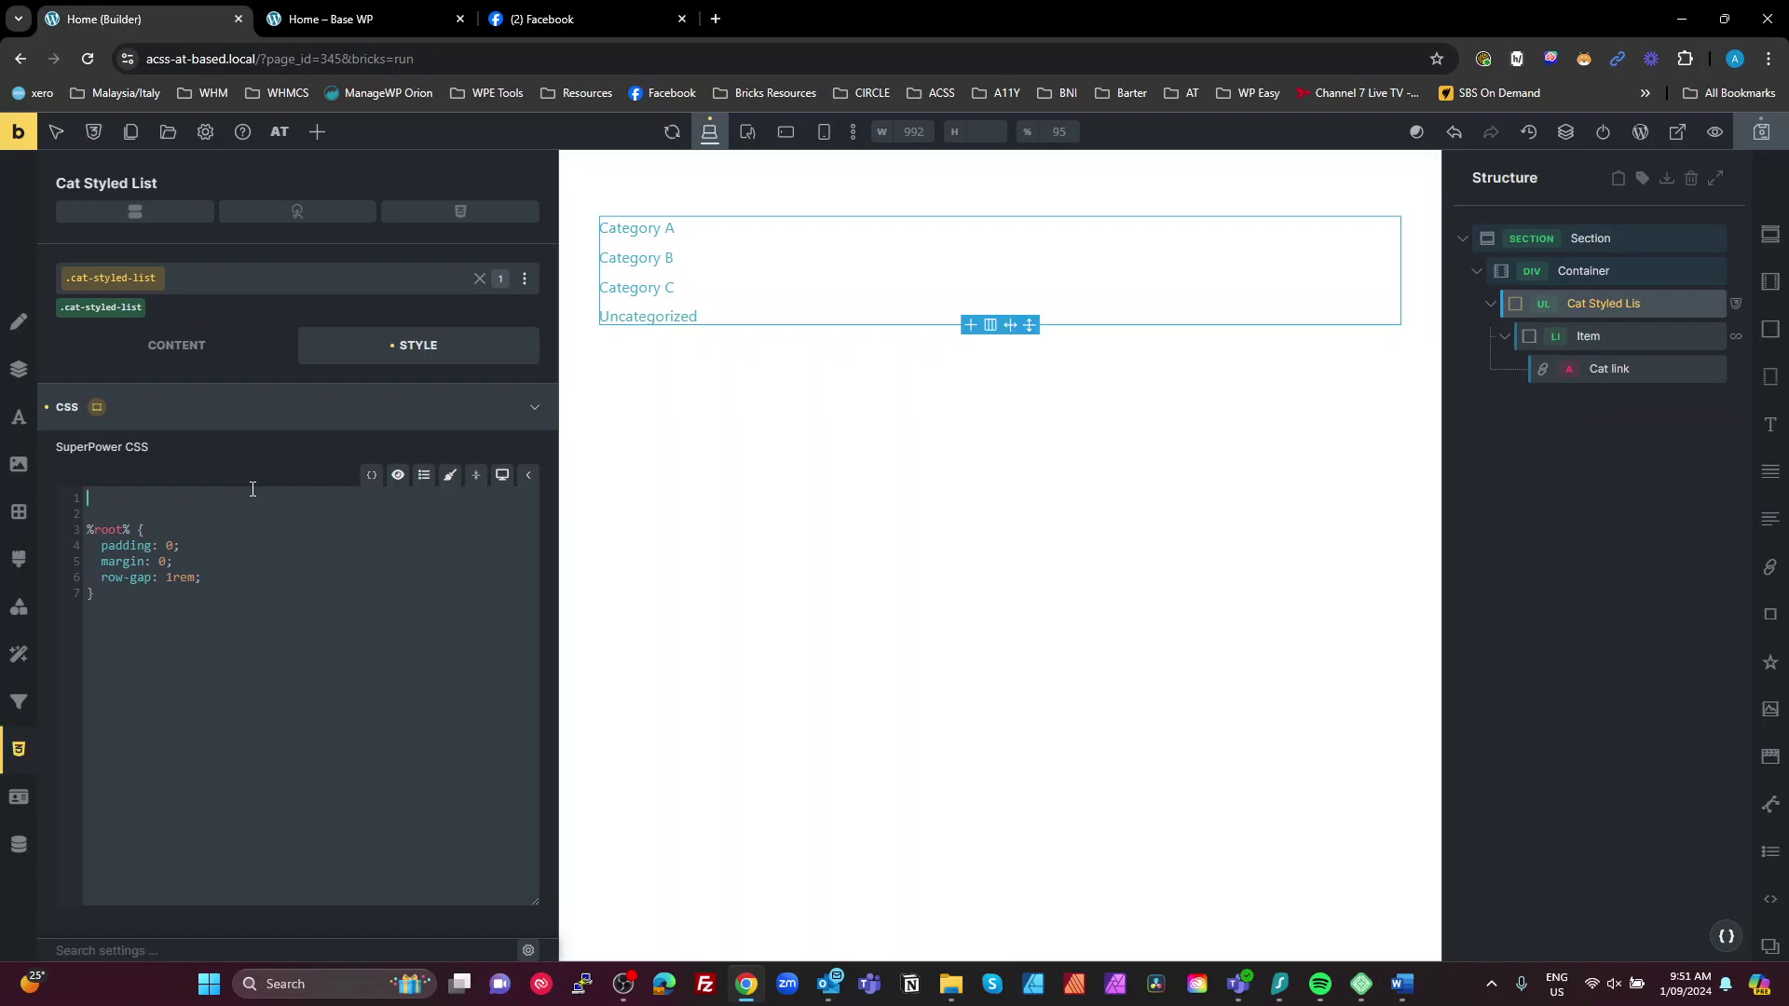
pyautogui.write('%root% {')
pyautogui.press('Return')
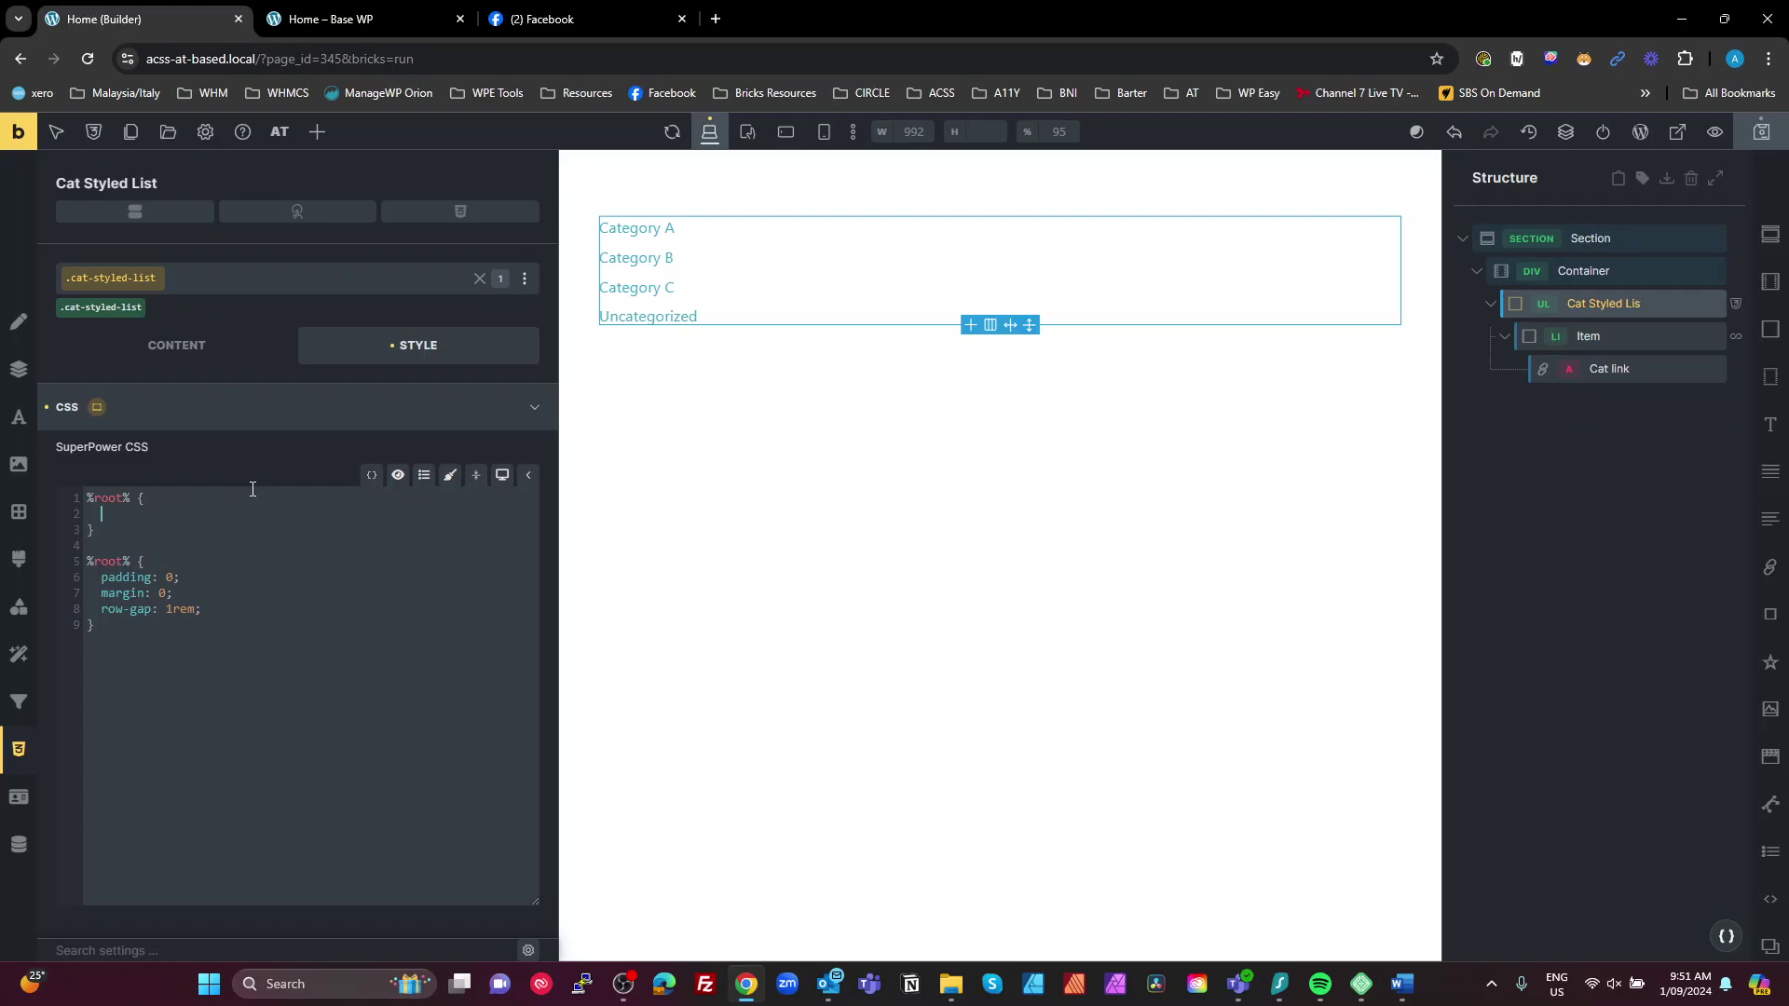
pyautogui.write('--ite')
pyautogui.write('m-background: #f')
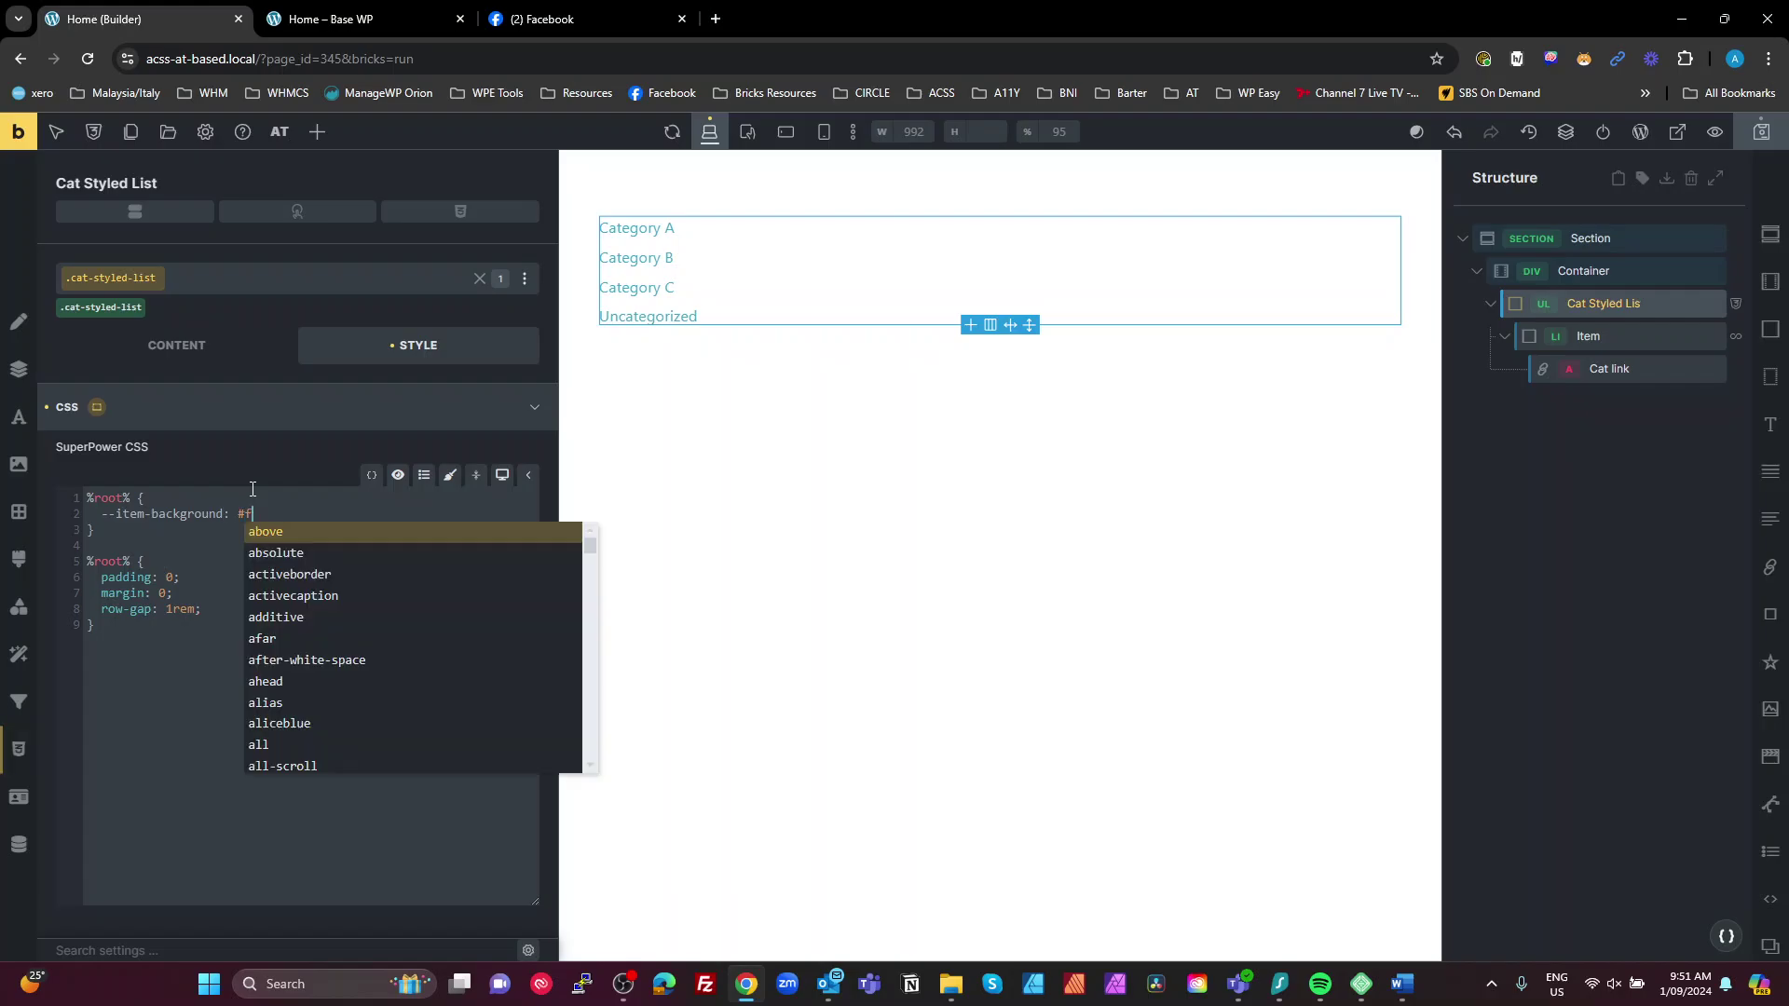
pyautogui.write('5f5f5;')
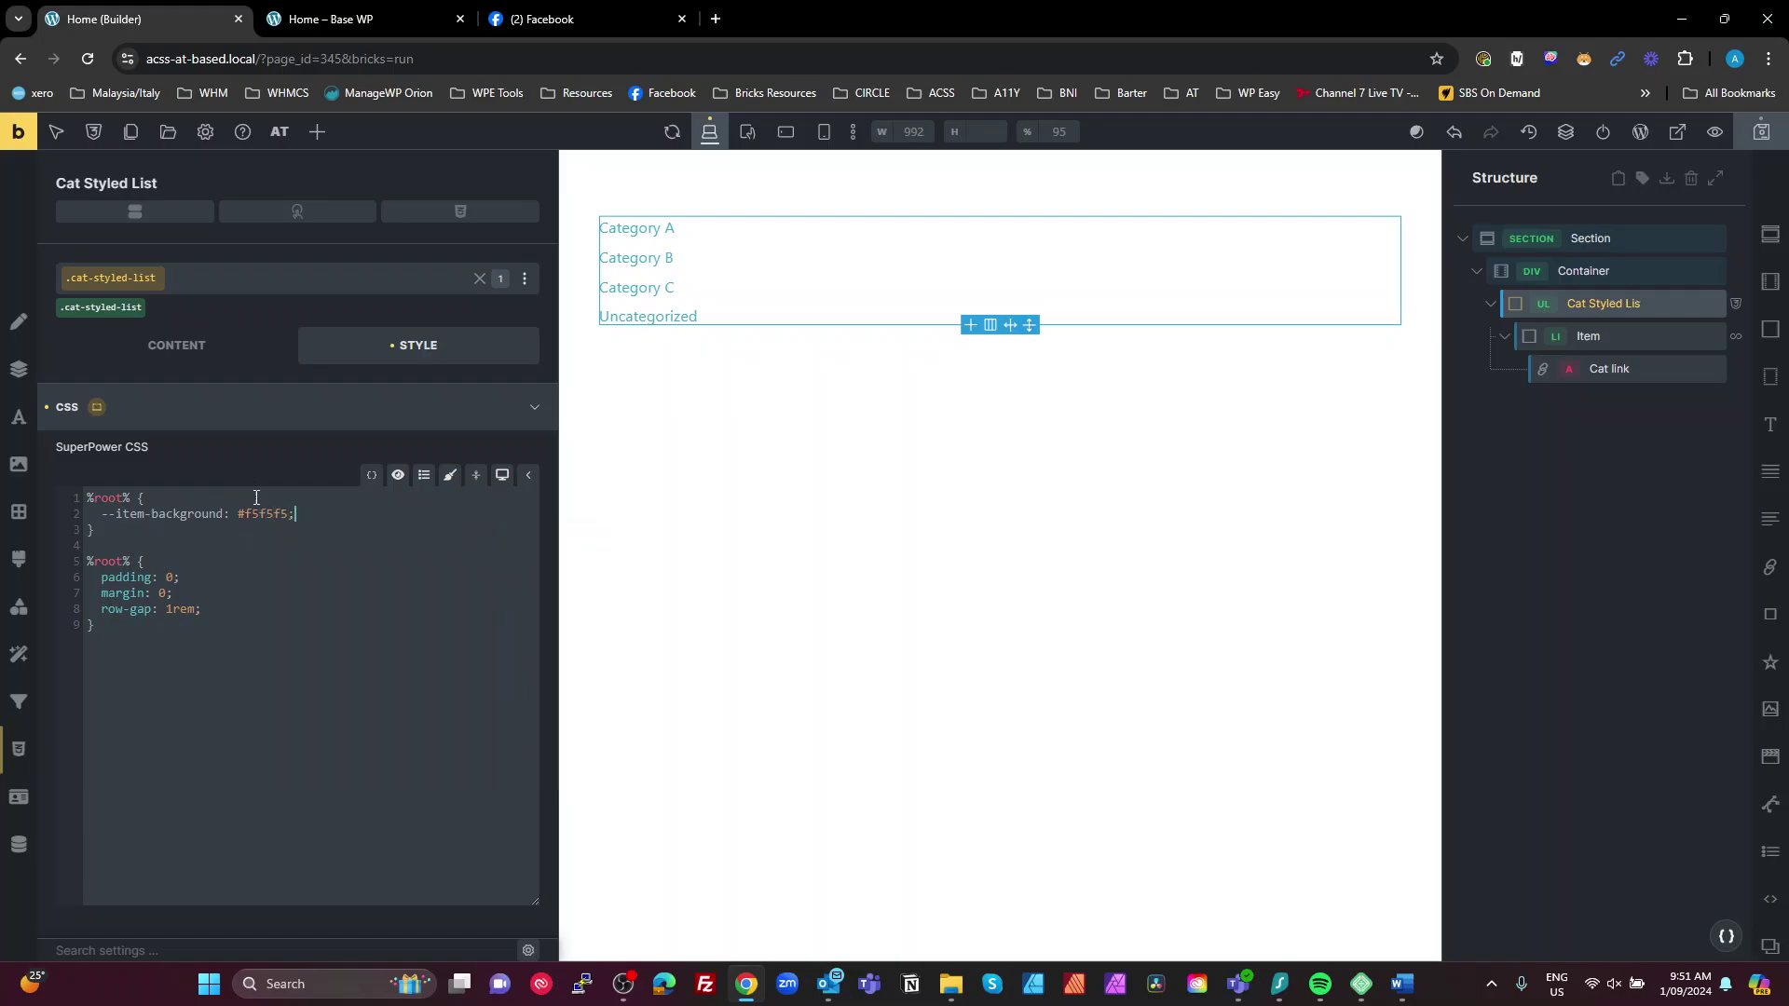
# Step: Declare the variables --cat-link-color: black and --cat-link-font-weight: normal below --item-background in the first %root% rule
pyautogui.press('Return')
pyautogui.write('--')
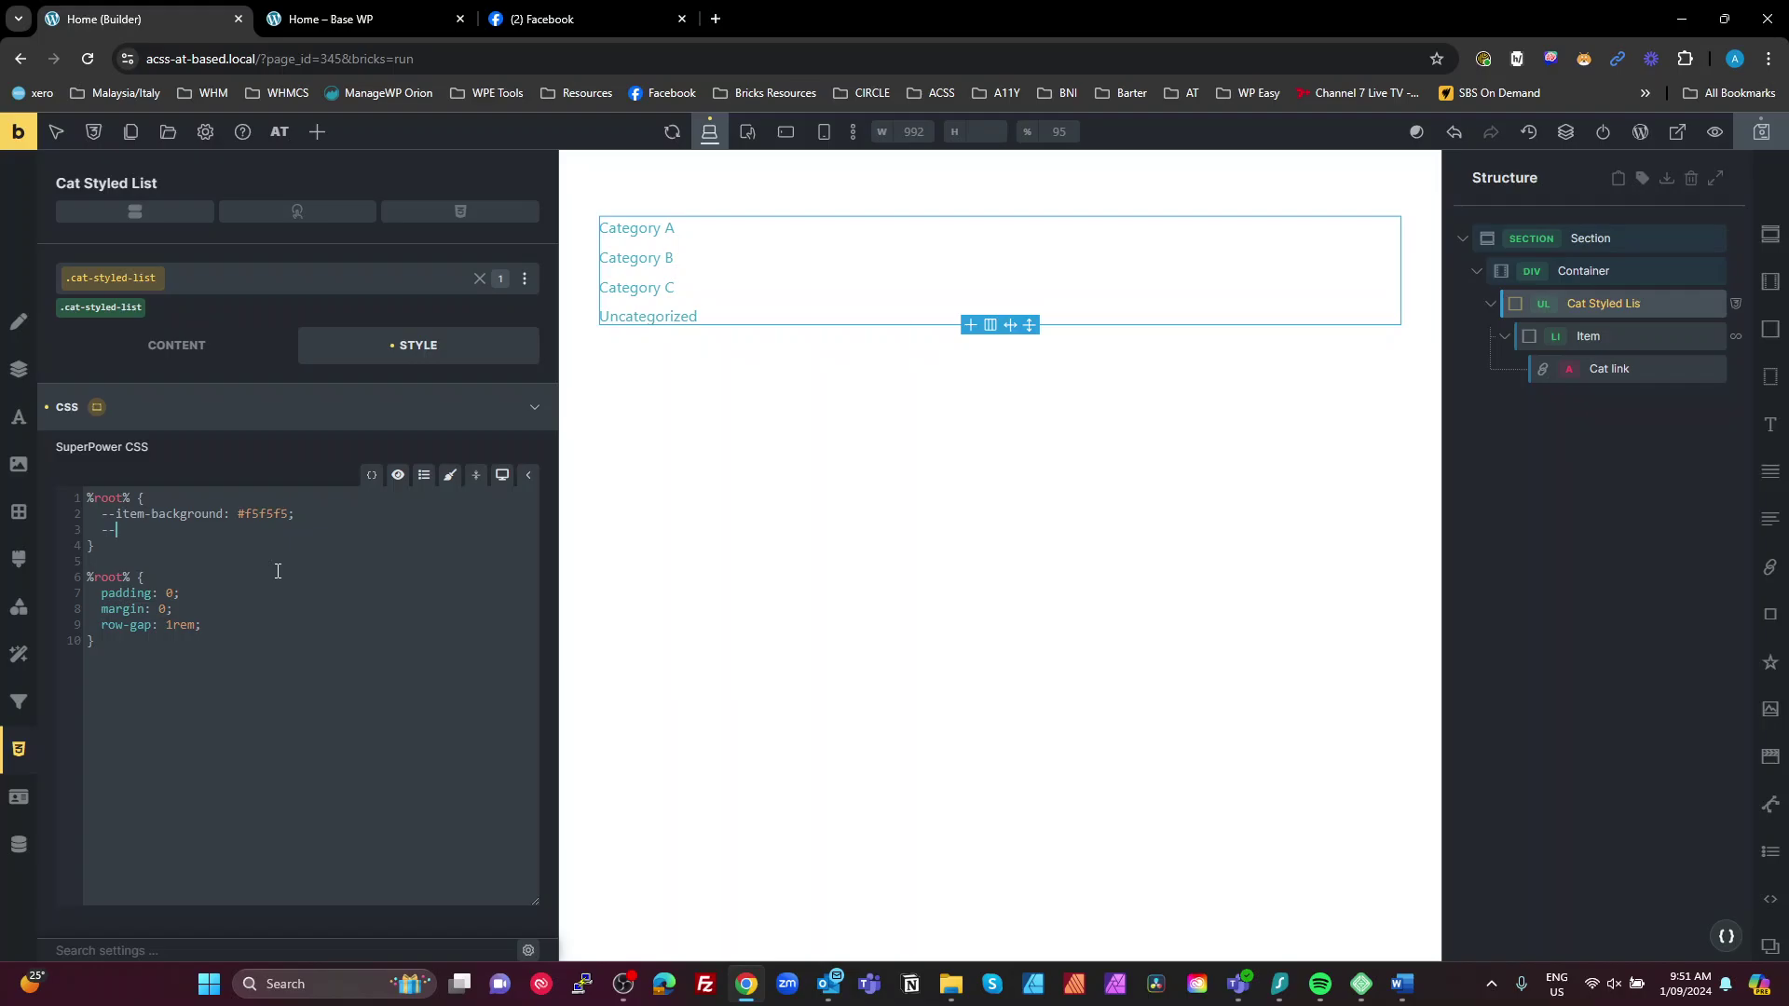
pyautogui.write('cat-link-color: black;')
pyautogui.press('Return')
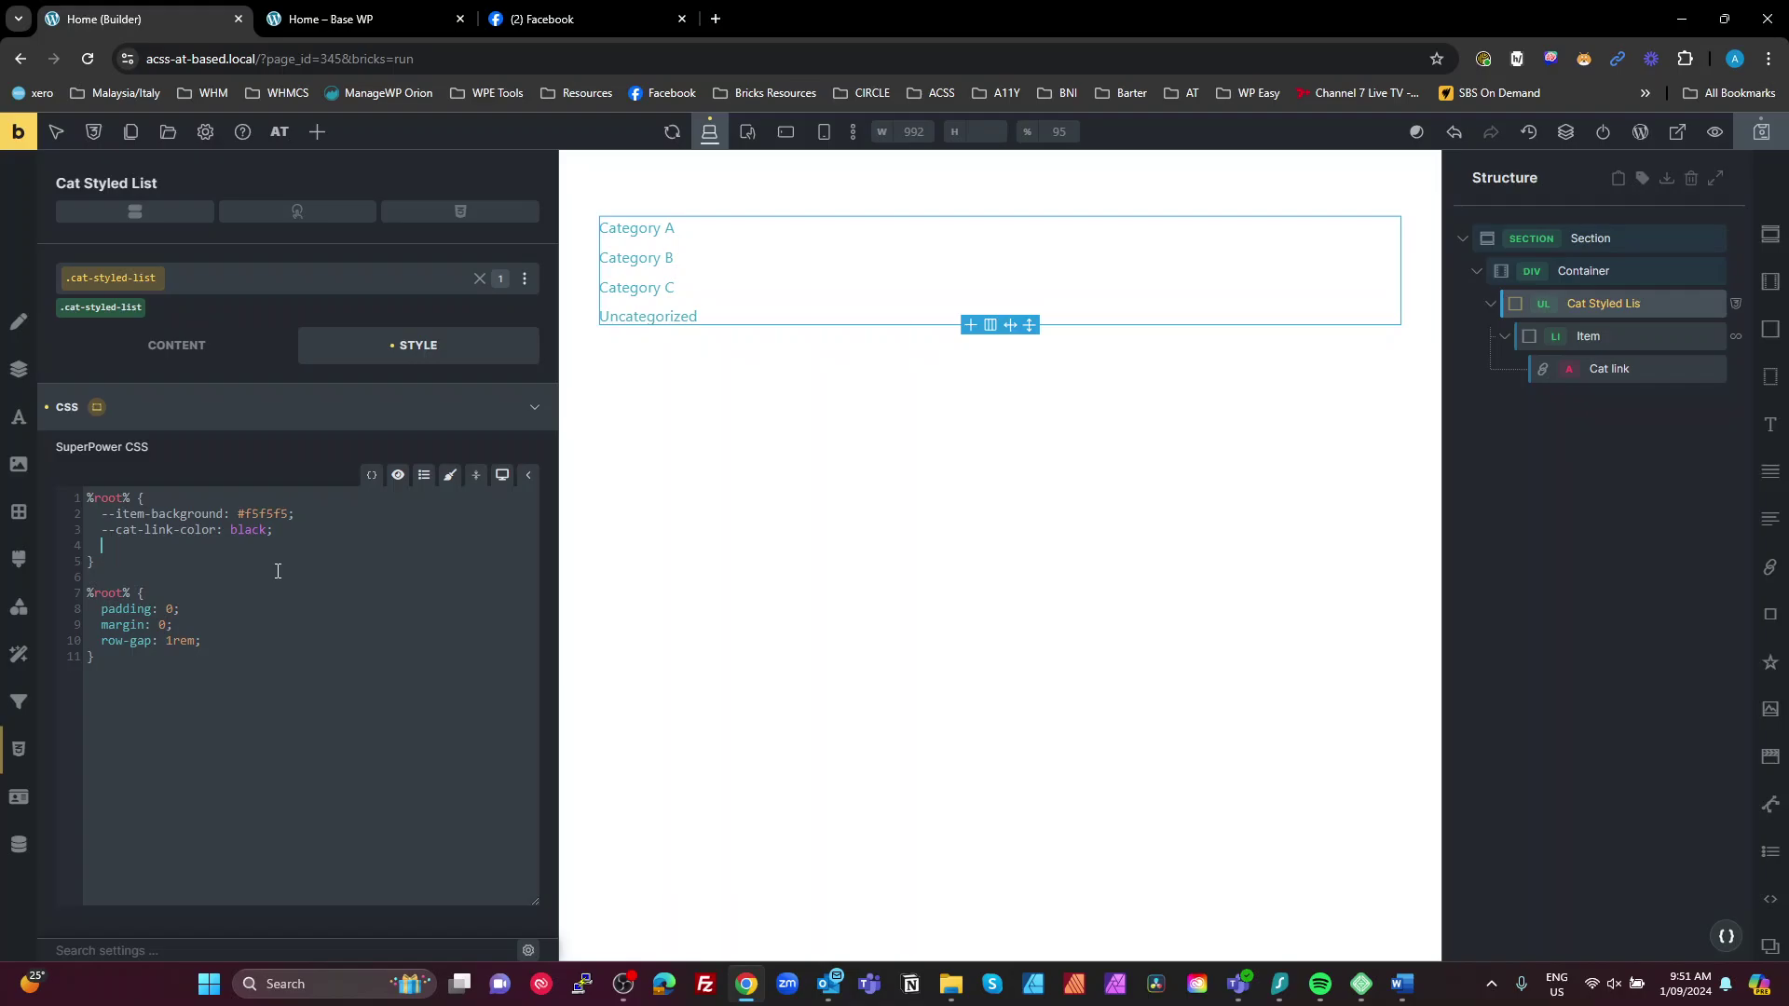
pyautogui.write('--cat-link-font-weight: n')
pyautogui.press('BackSpace')
pyautogui.write('n')
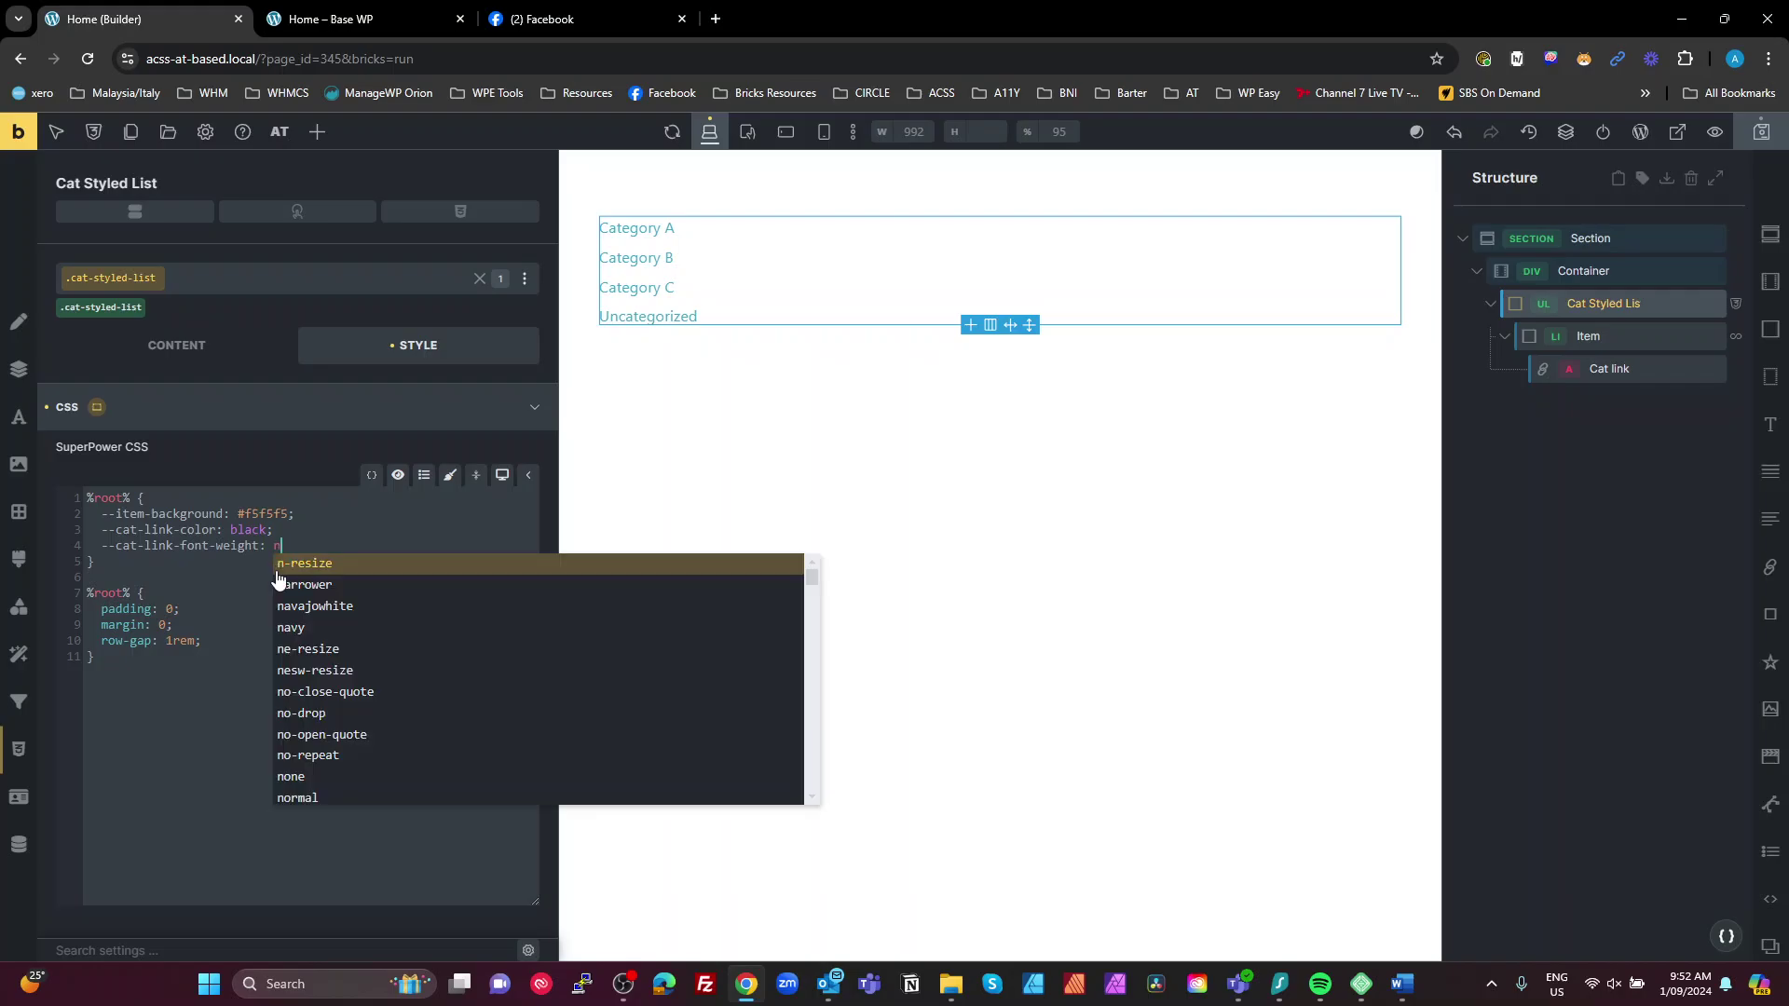
pyautogui.write('ormal;')
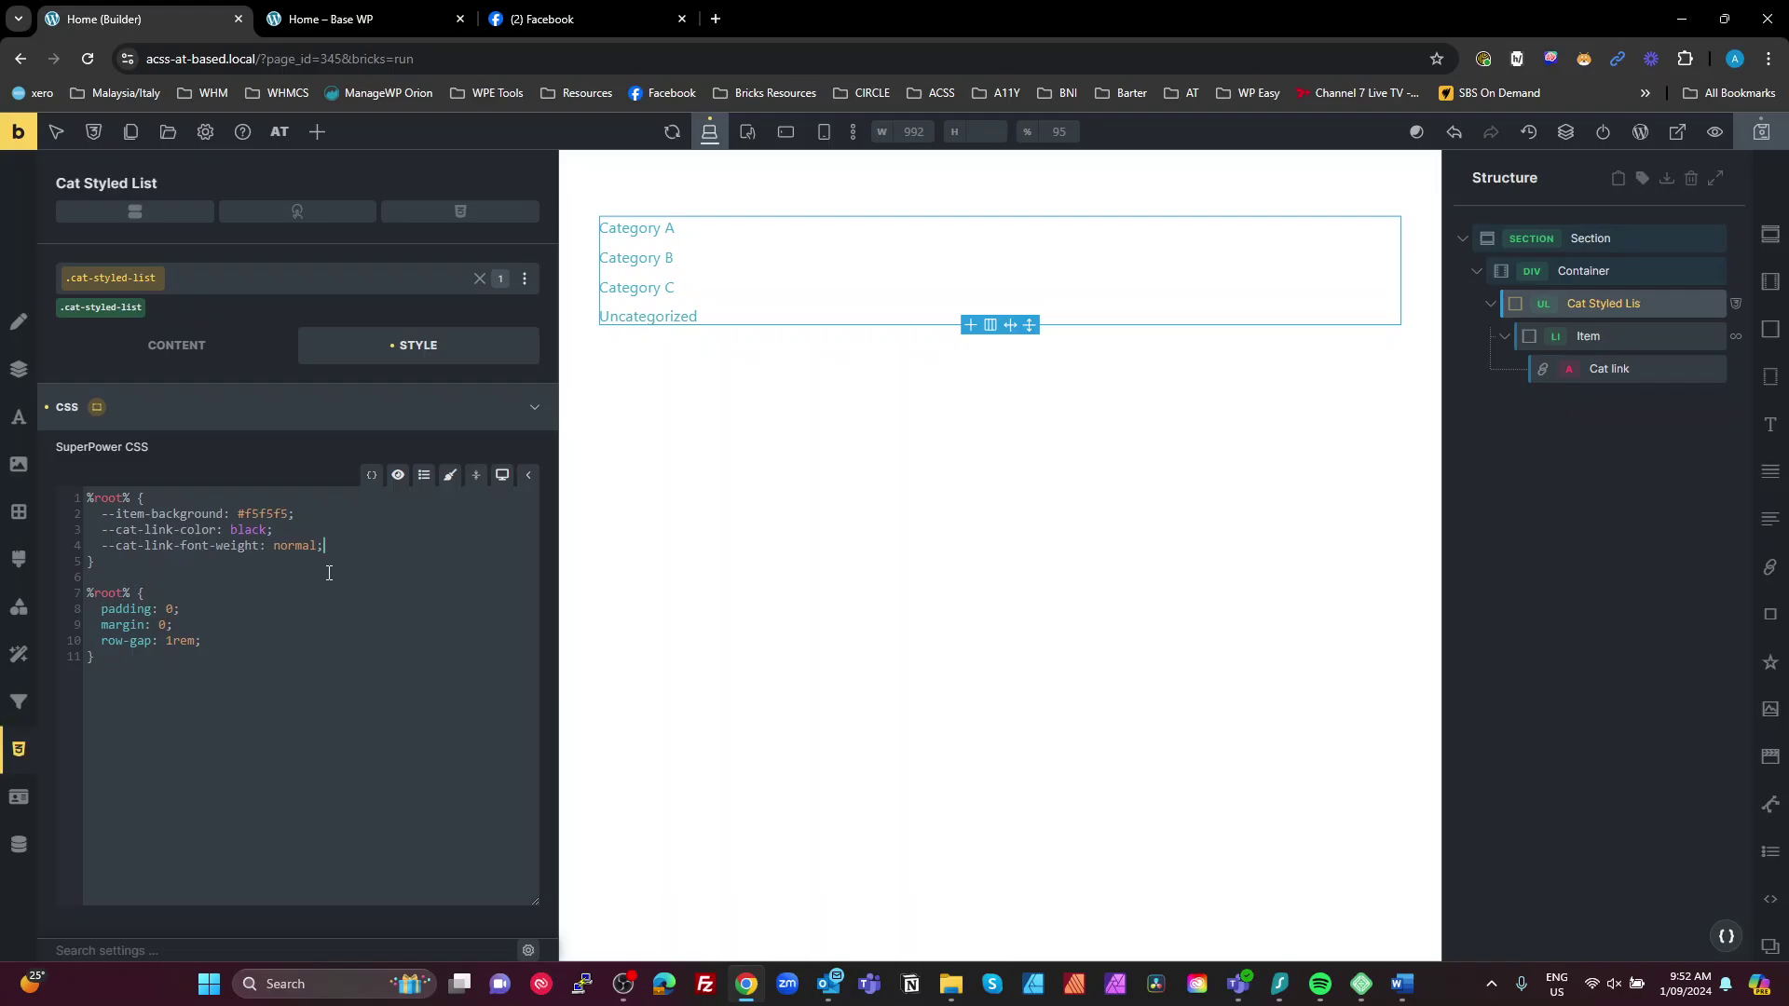
pyautogui.doubleClick(130, 518)
pyautogui.moveTo(180, 529); pyautogui.dragTo(117, 533)
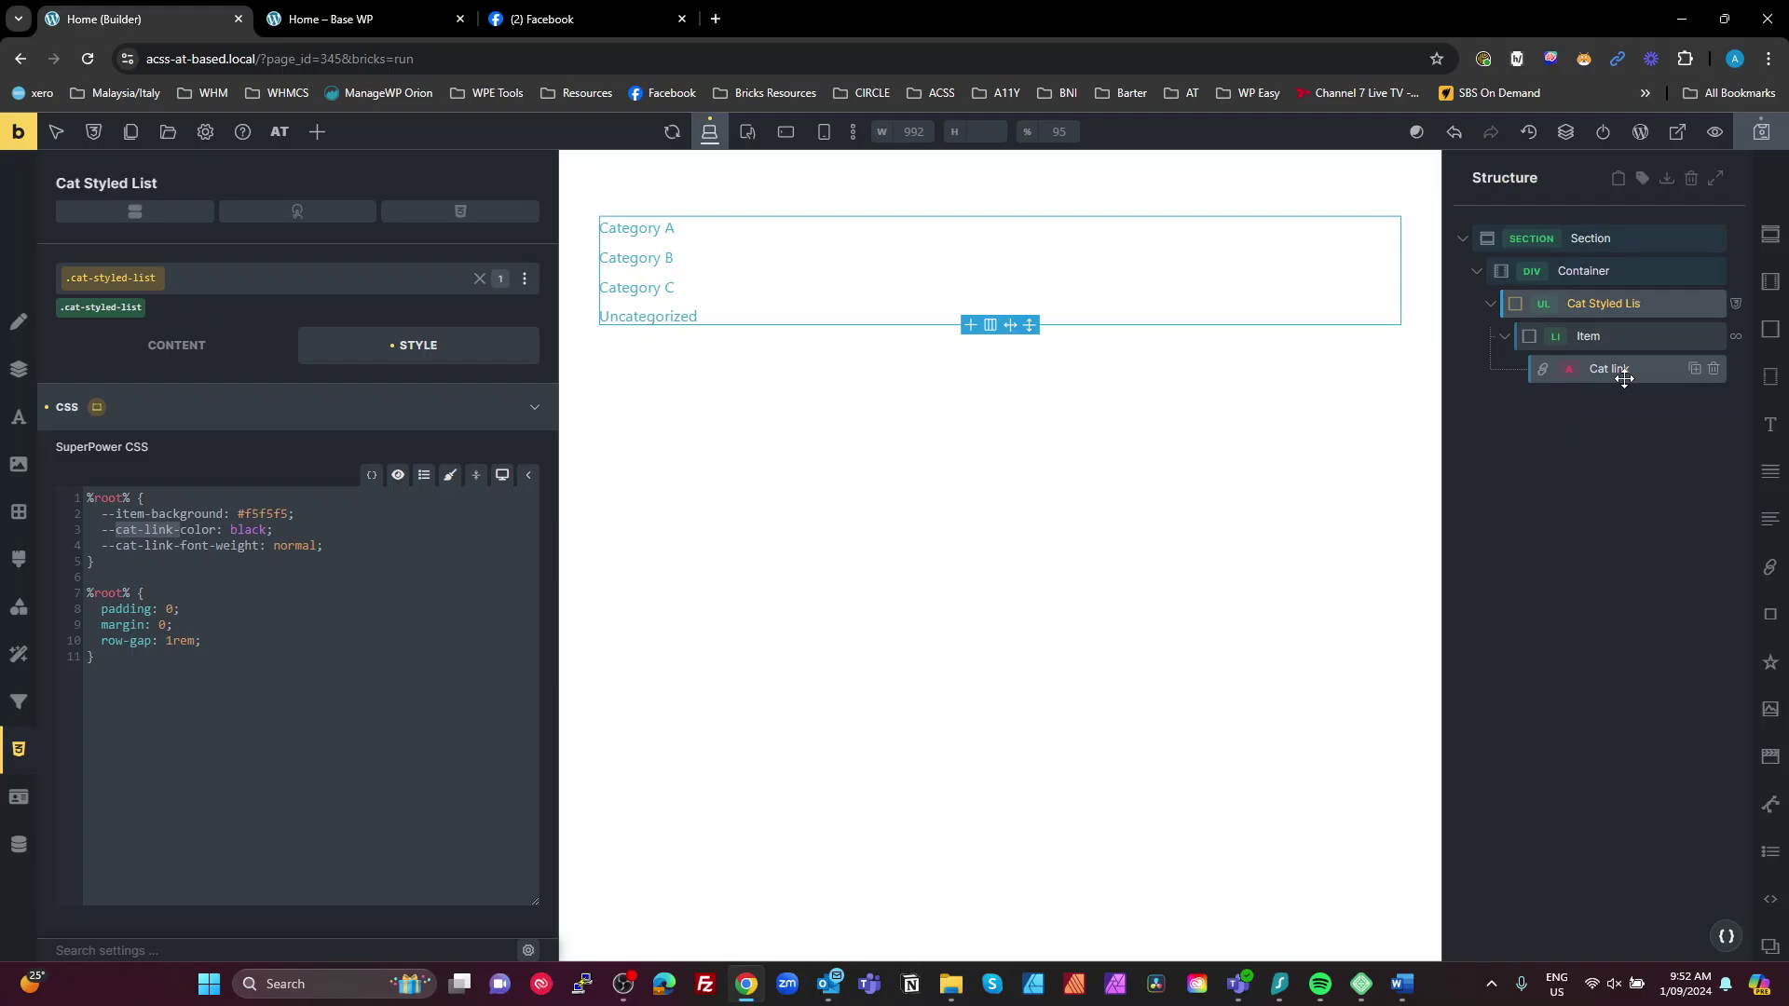
pyautogui.click(190, 542)
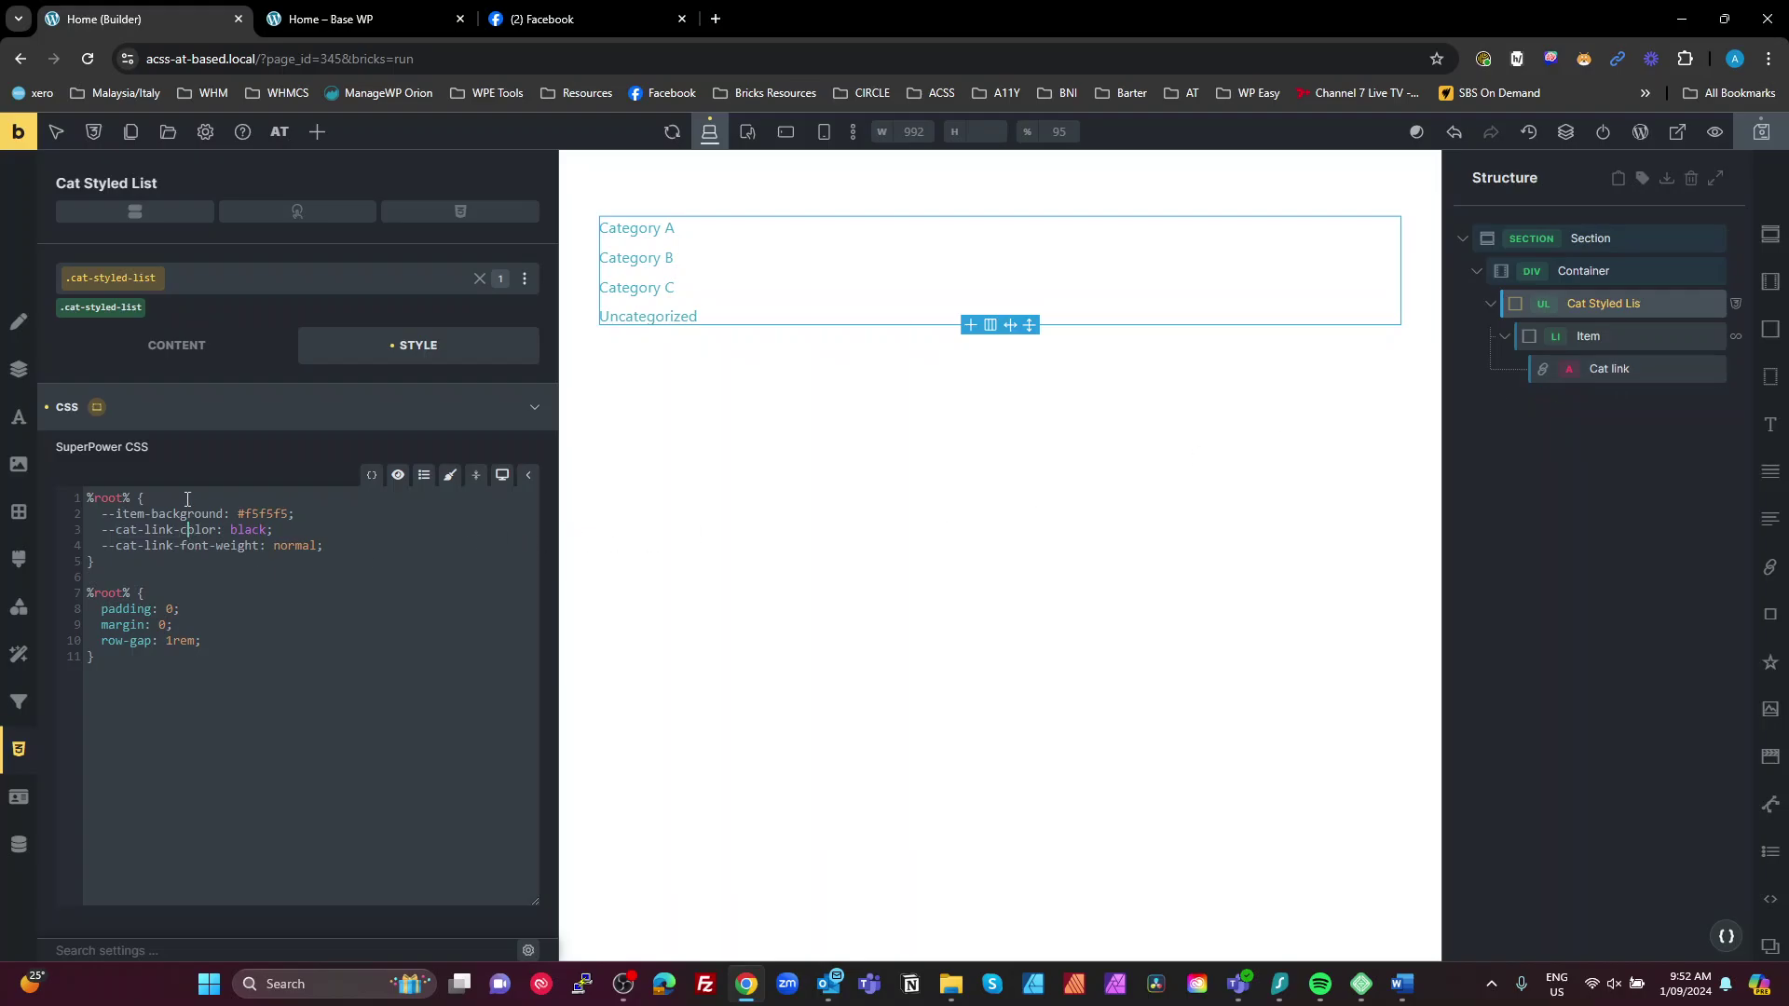
pyautogui.click(226, 559)
# Step: Add a %root%__item rule below the existing rules with background: var(--item-background)
pyautogui.click(141, 662)
pyautogui.write('%root%__item{')
pyautogui.press('Return')
pyautogui.write('ba')
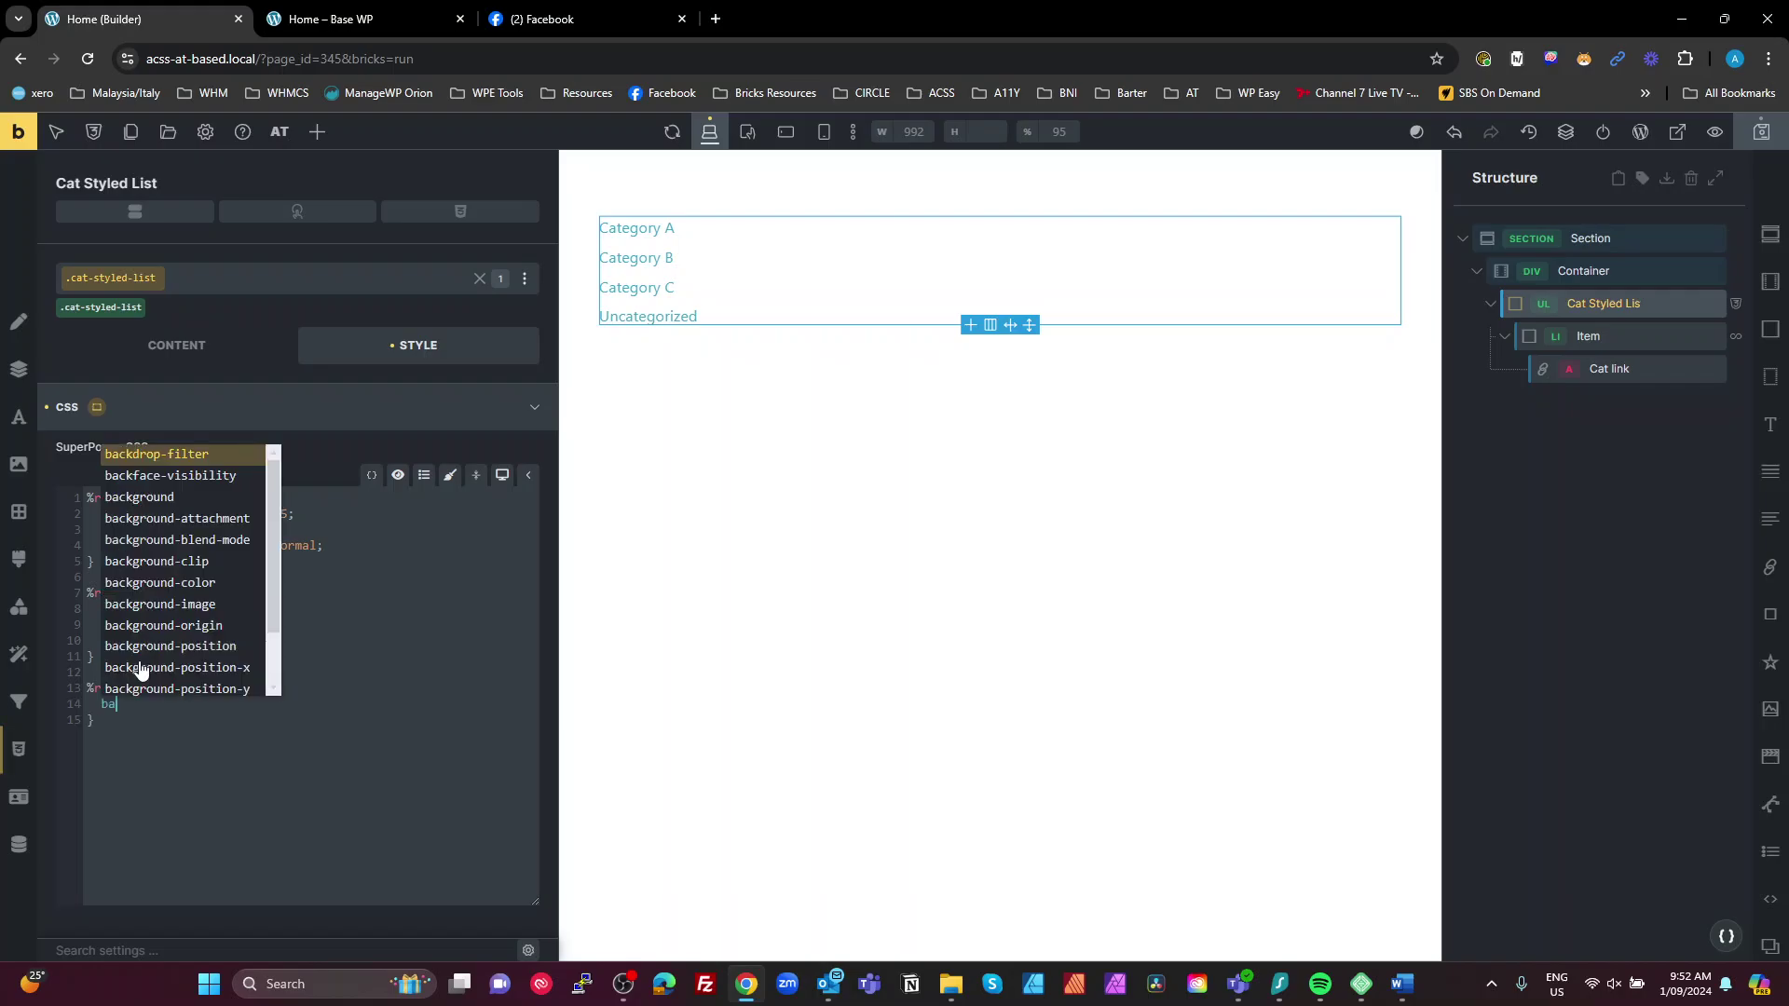
pyautogui.write('ckground:')
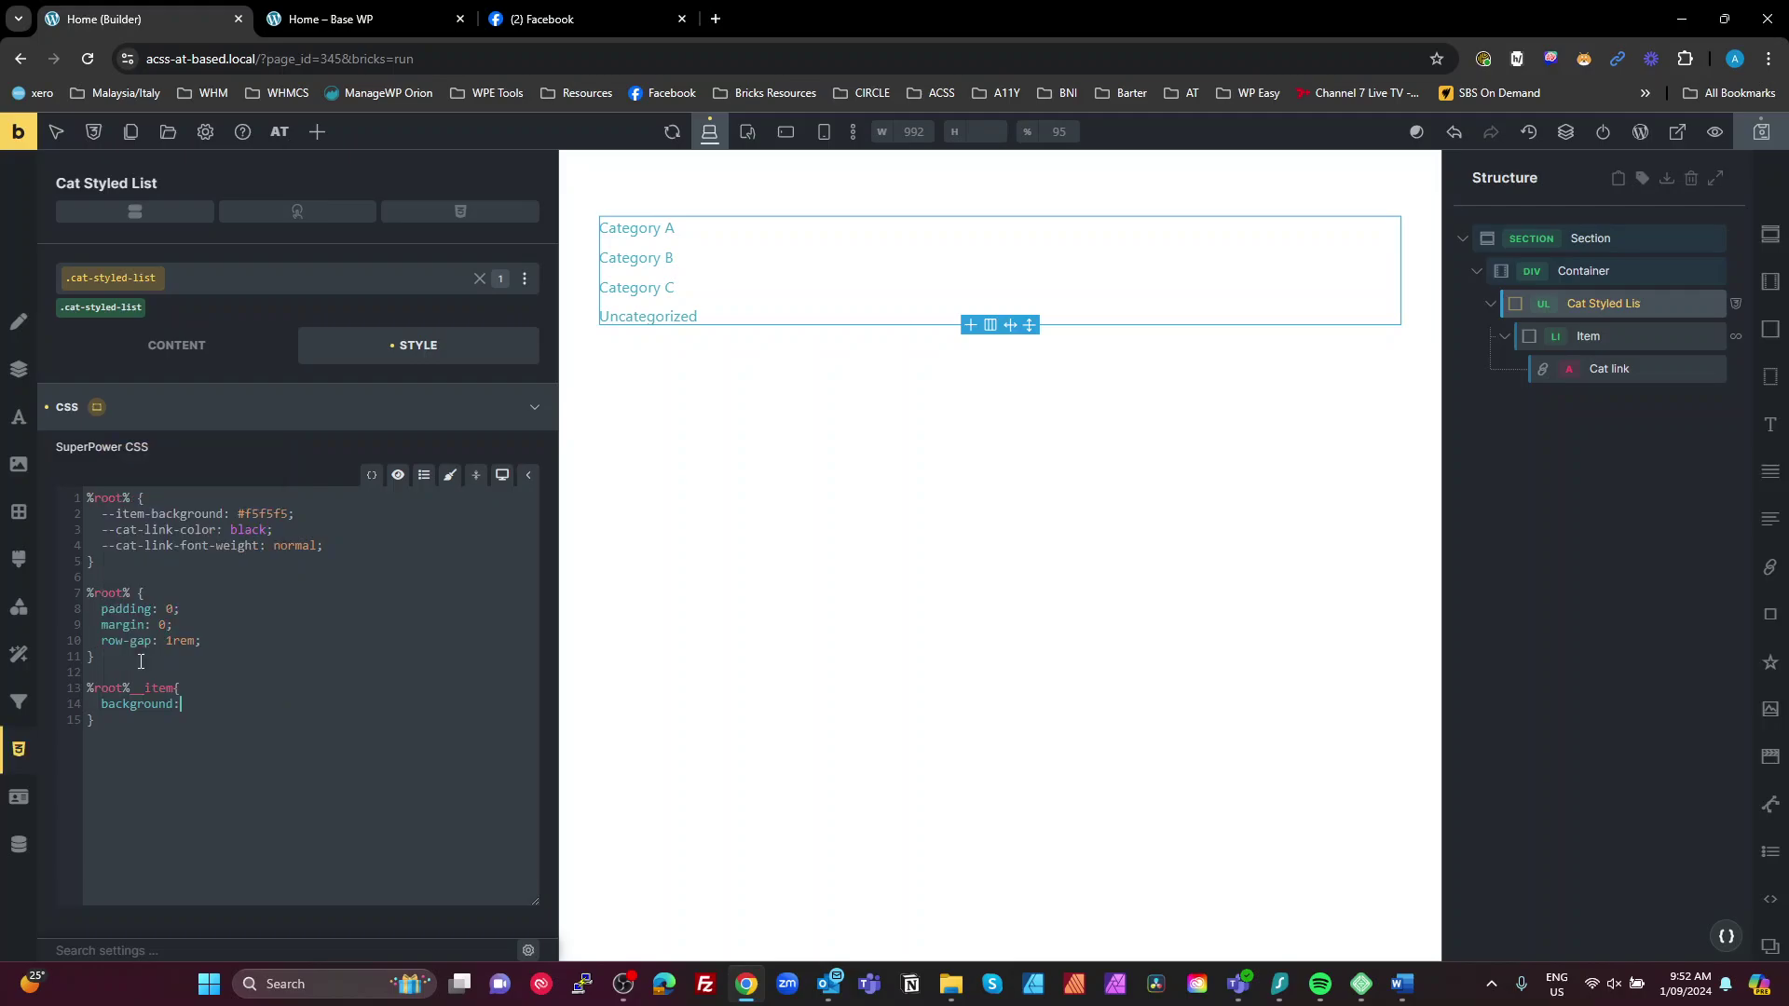
pyautogui.write(' var();')
pyautogui.moveTo(231, 515); pyautogui.dragTo(100, 515)
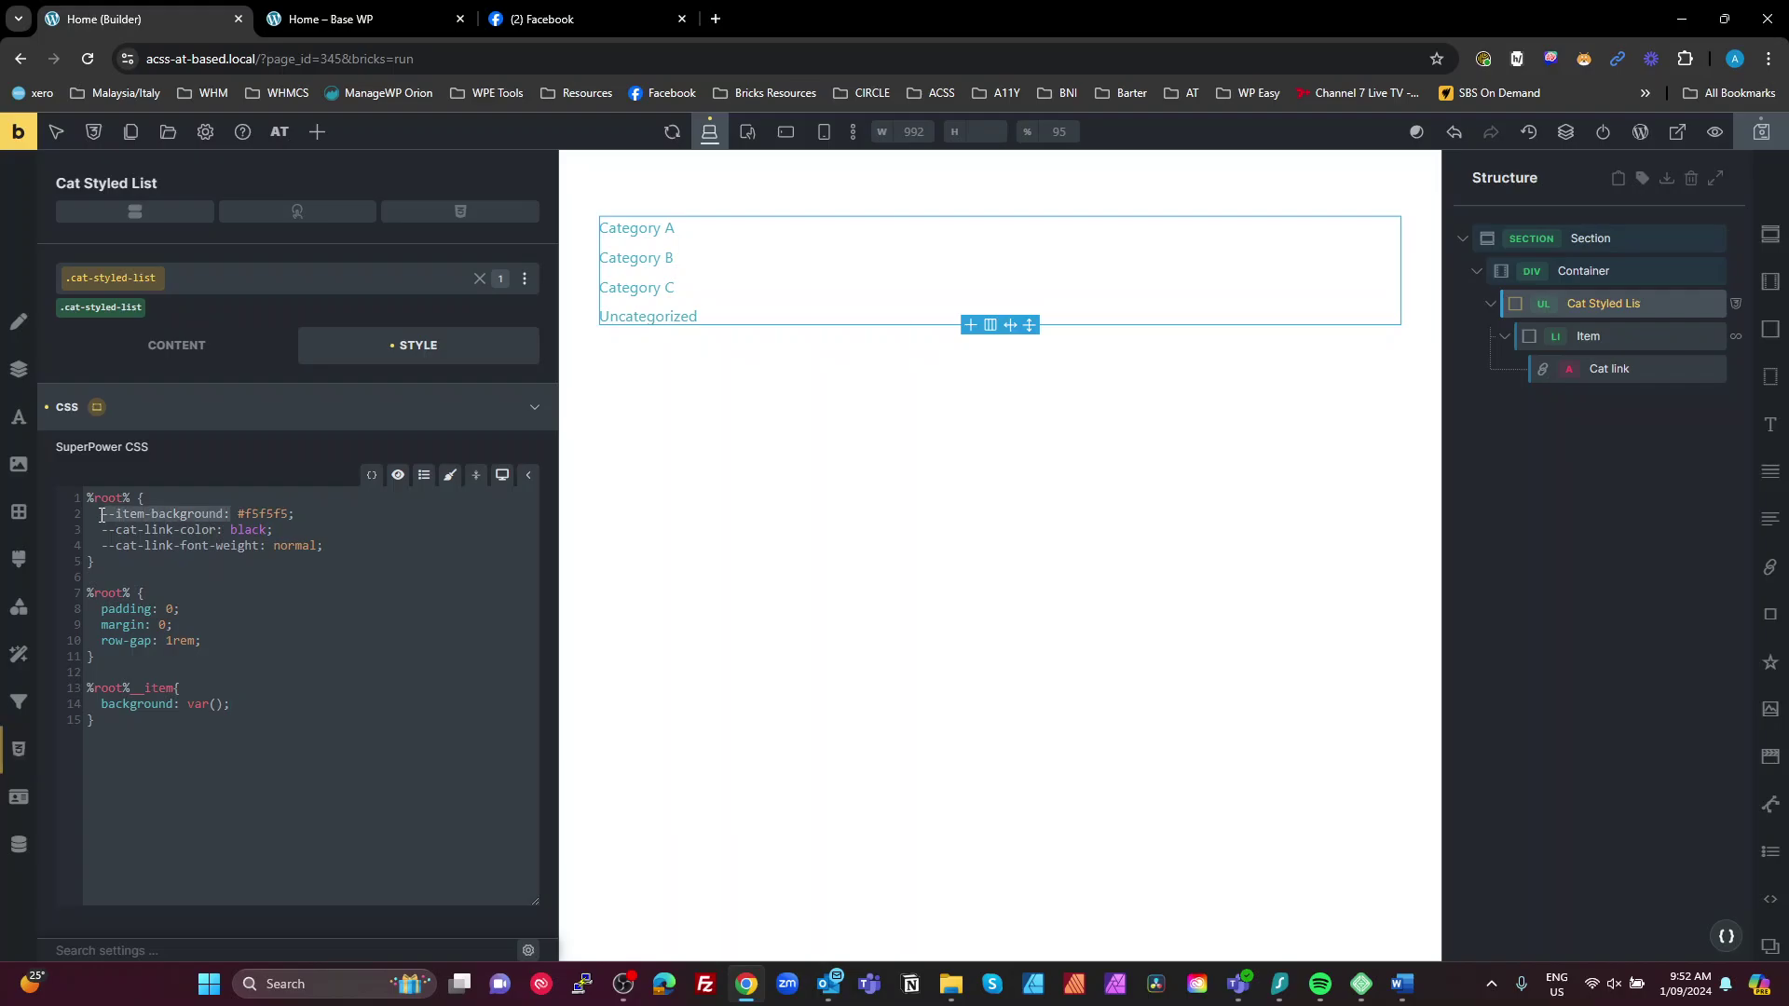
pyautogui.hotkey('ctrl', 'c')
pyautogui.click(218, 705)
pyautogui.hotkey('ctrl', 'v')
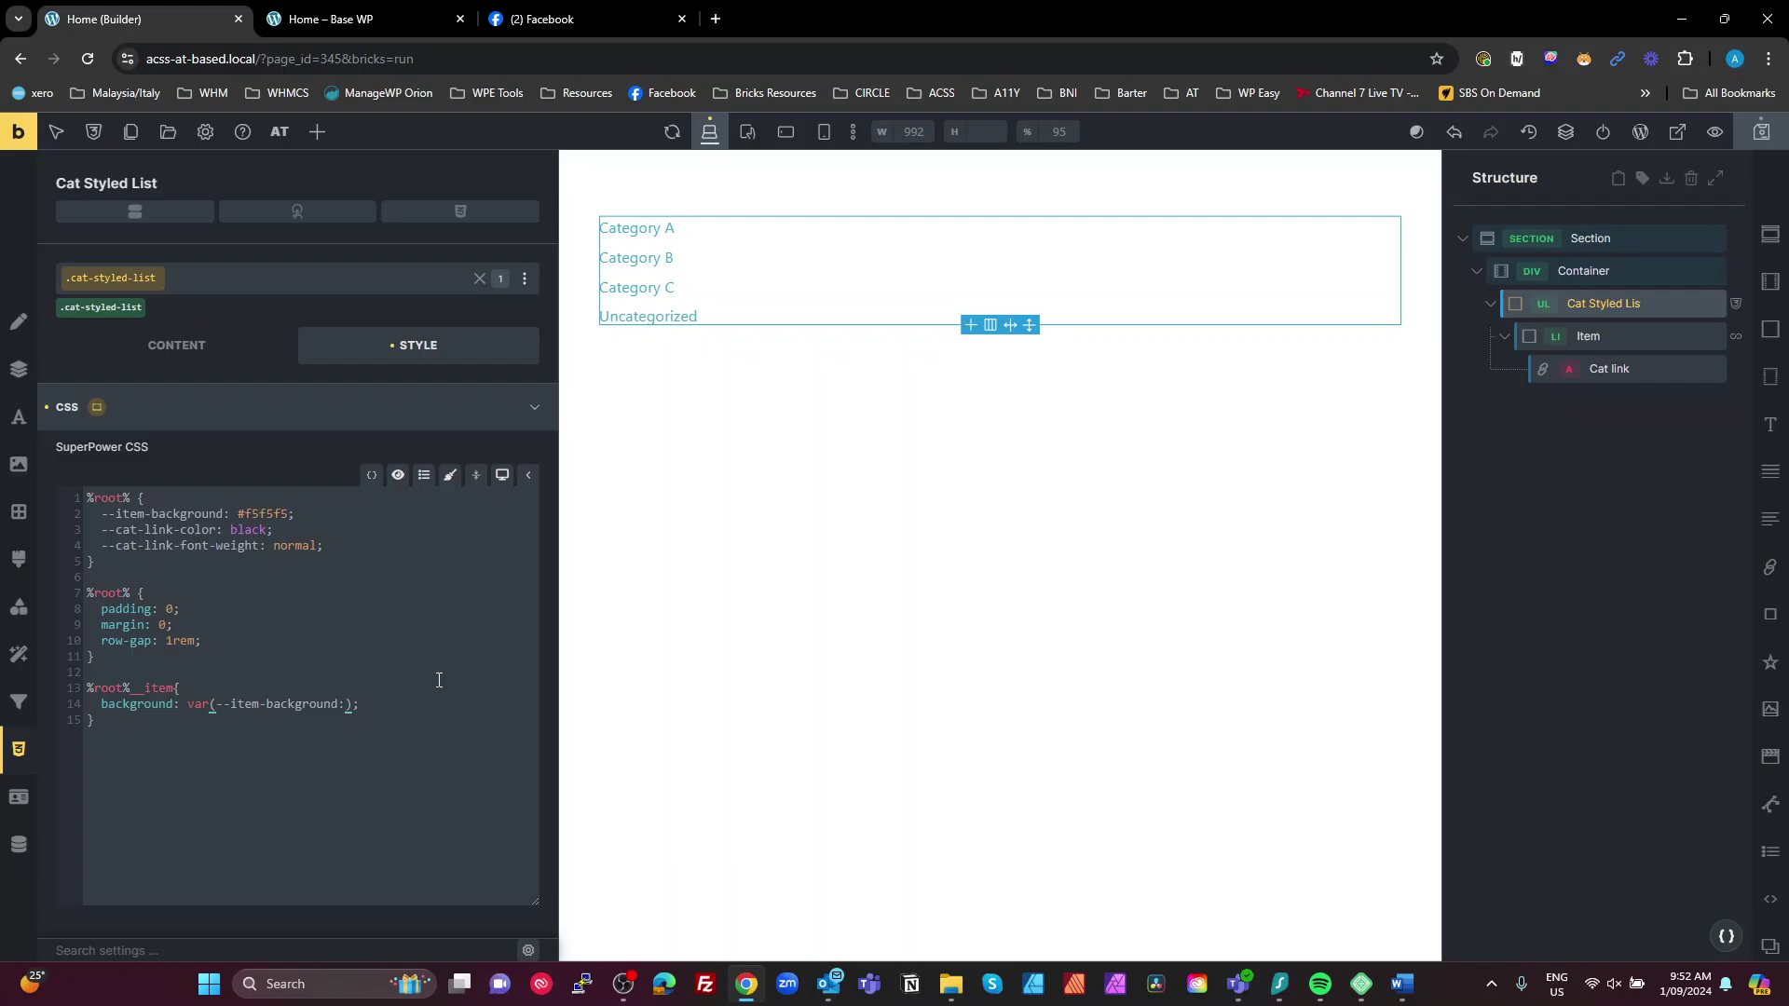
pyautogui.press('BackSpace')
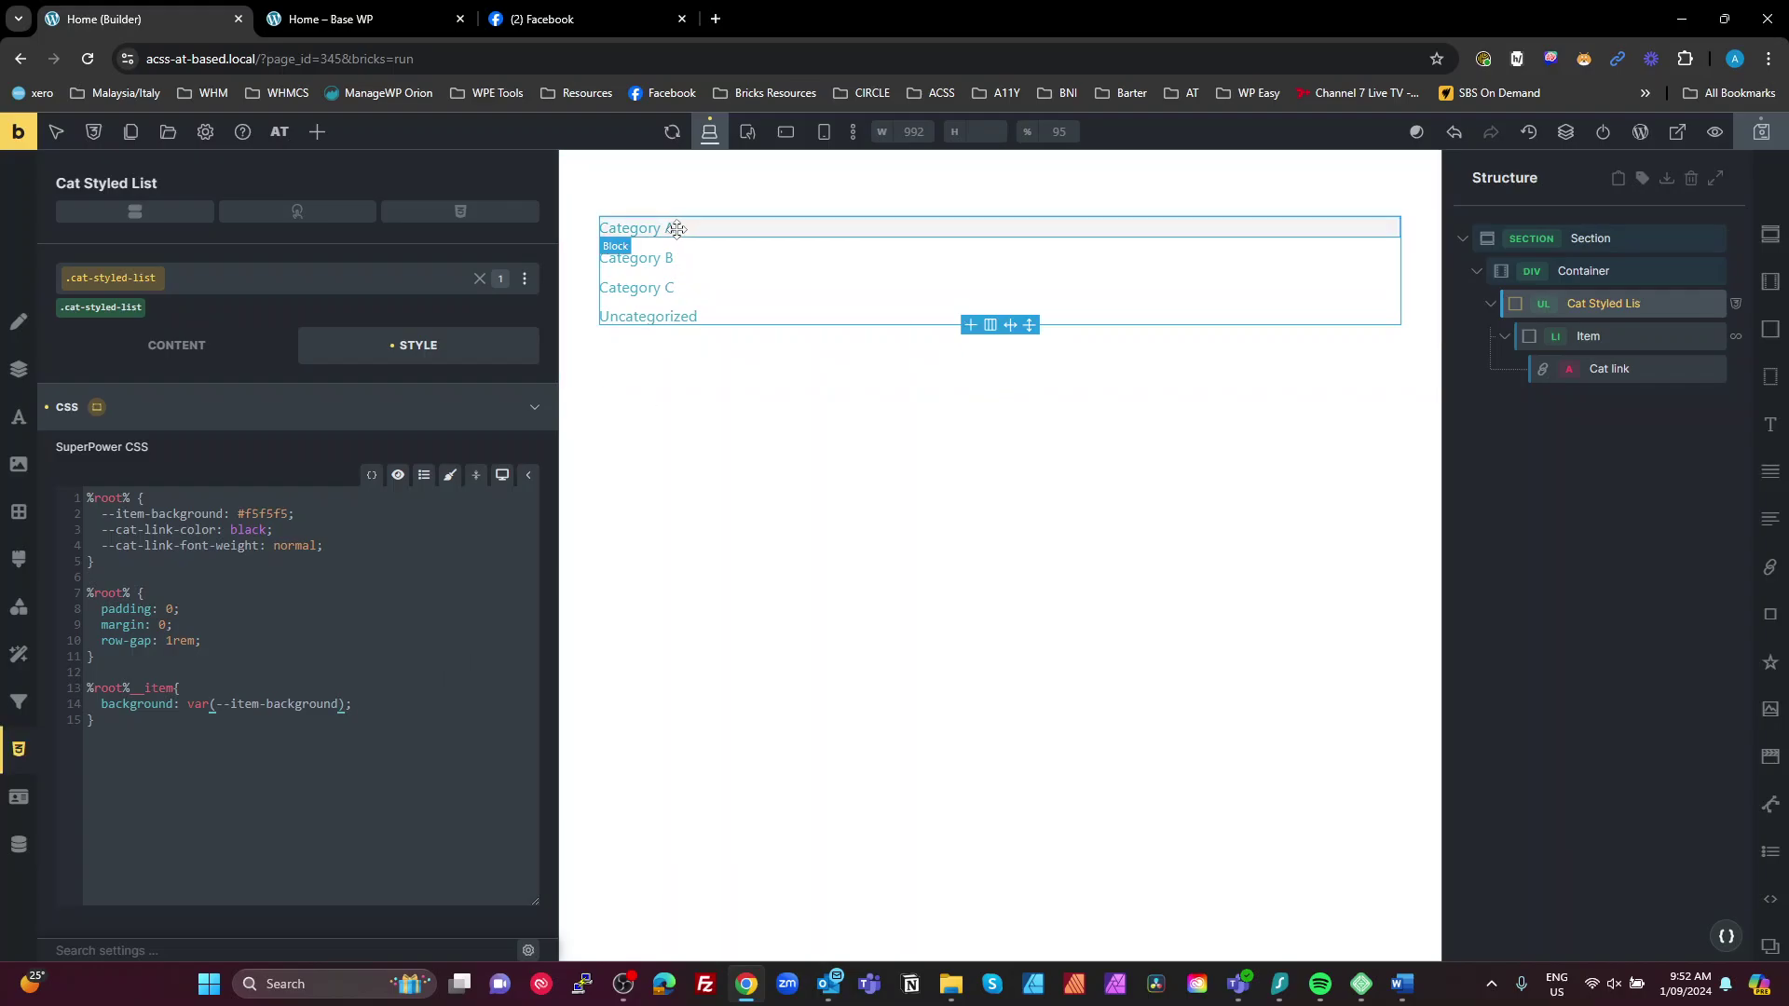
# Step: Add a %root%__cat-link rule after the item rule with color: var(--cat-link-color)
pyautogui.click(121, 733)
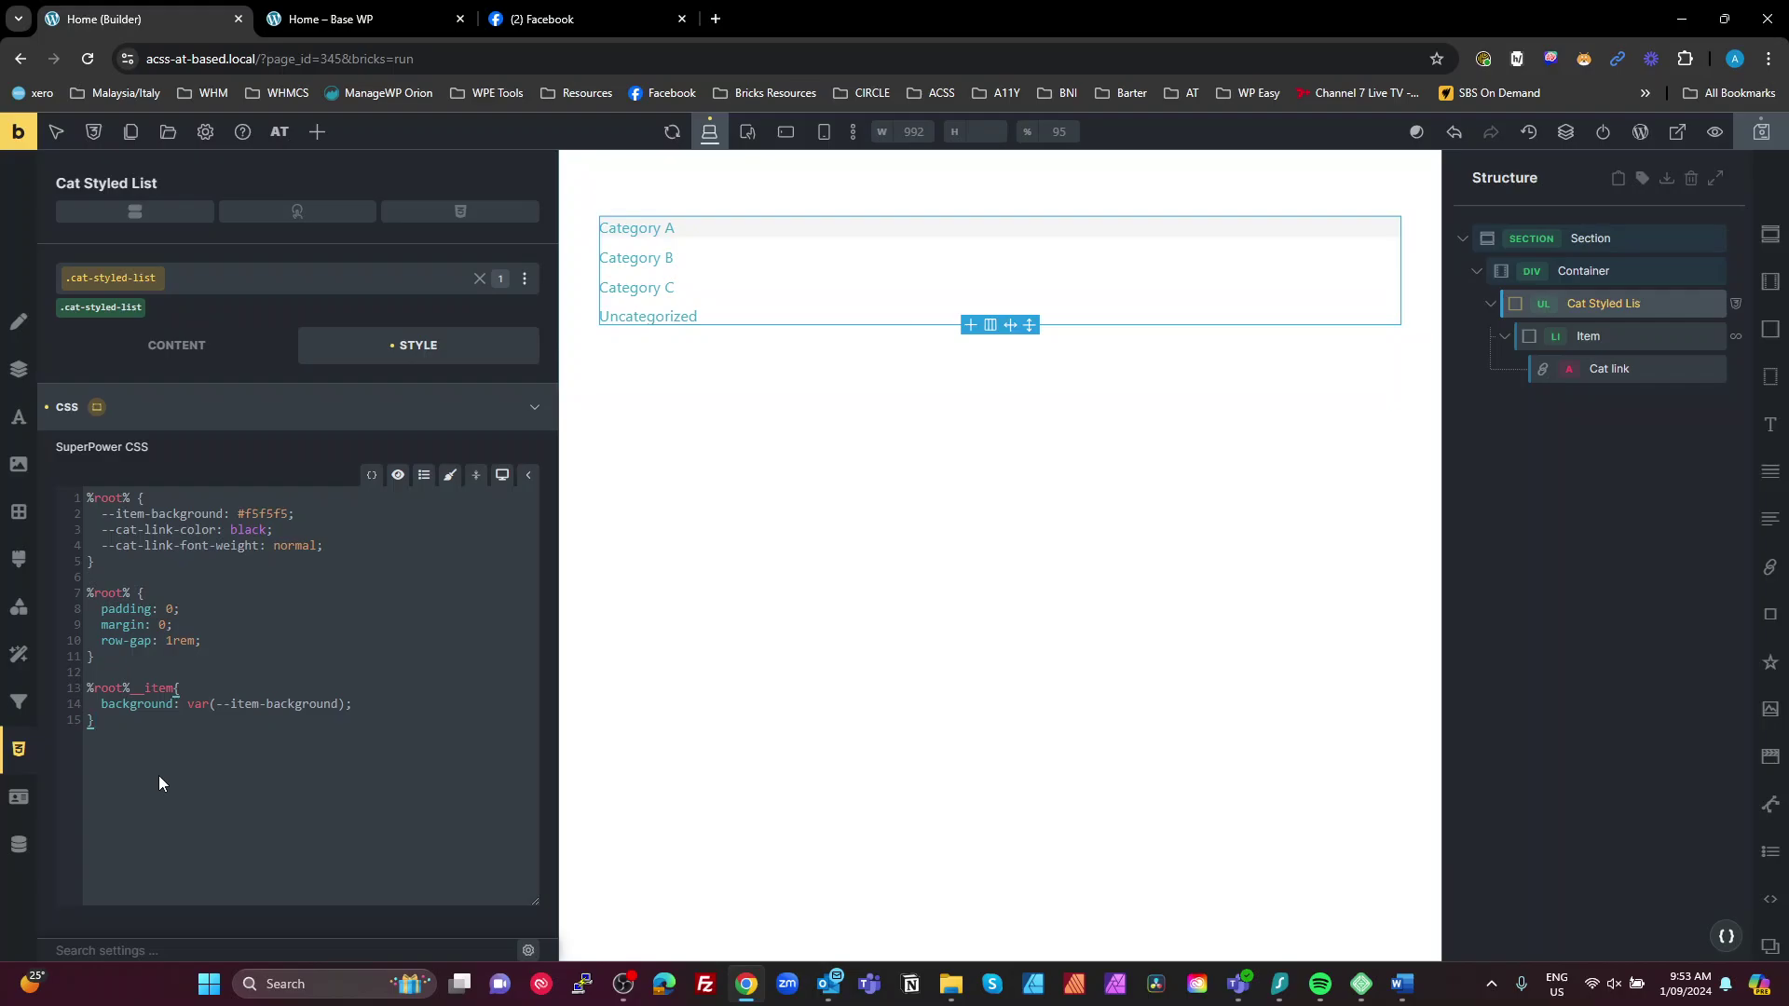
pyautogui.press('Return')
pyautogui.write('%root% ')
pyautogui.write('_cat-link{')
pyautogui.press('Return')
pyautogui.write('co')
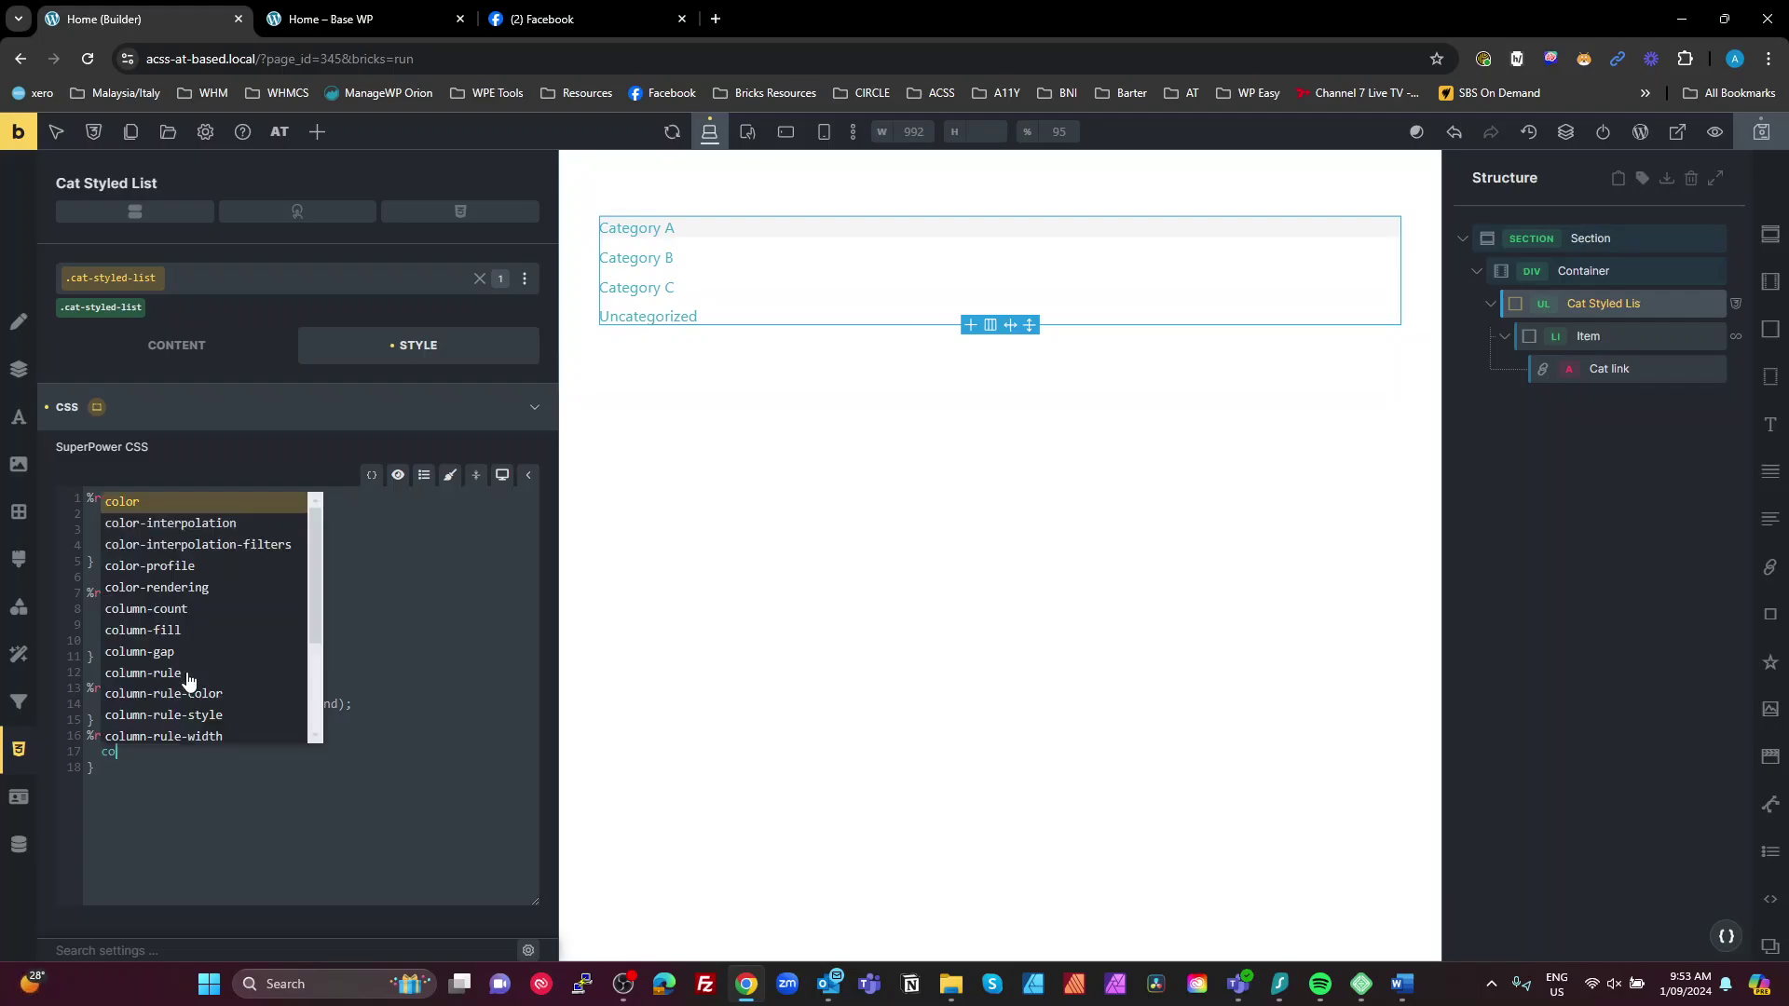
pyautogui.write('lor:')
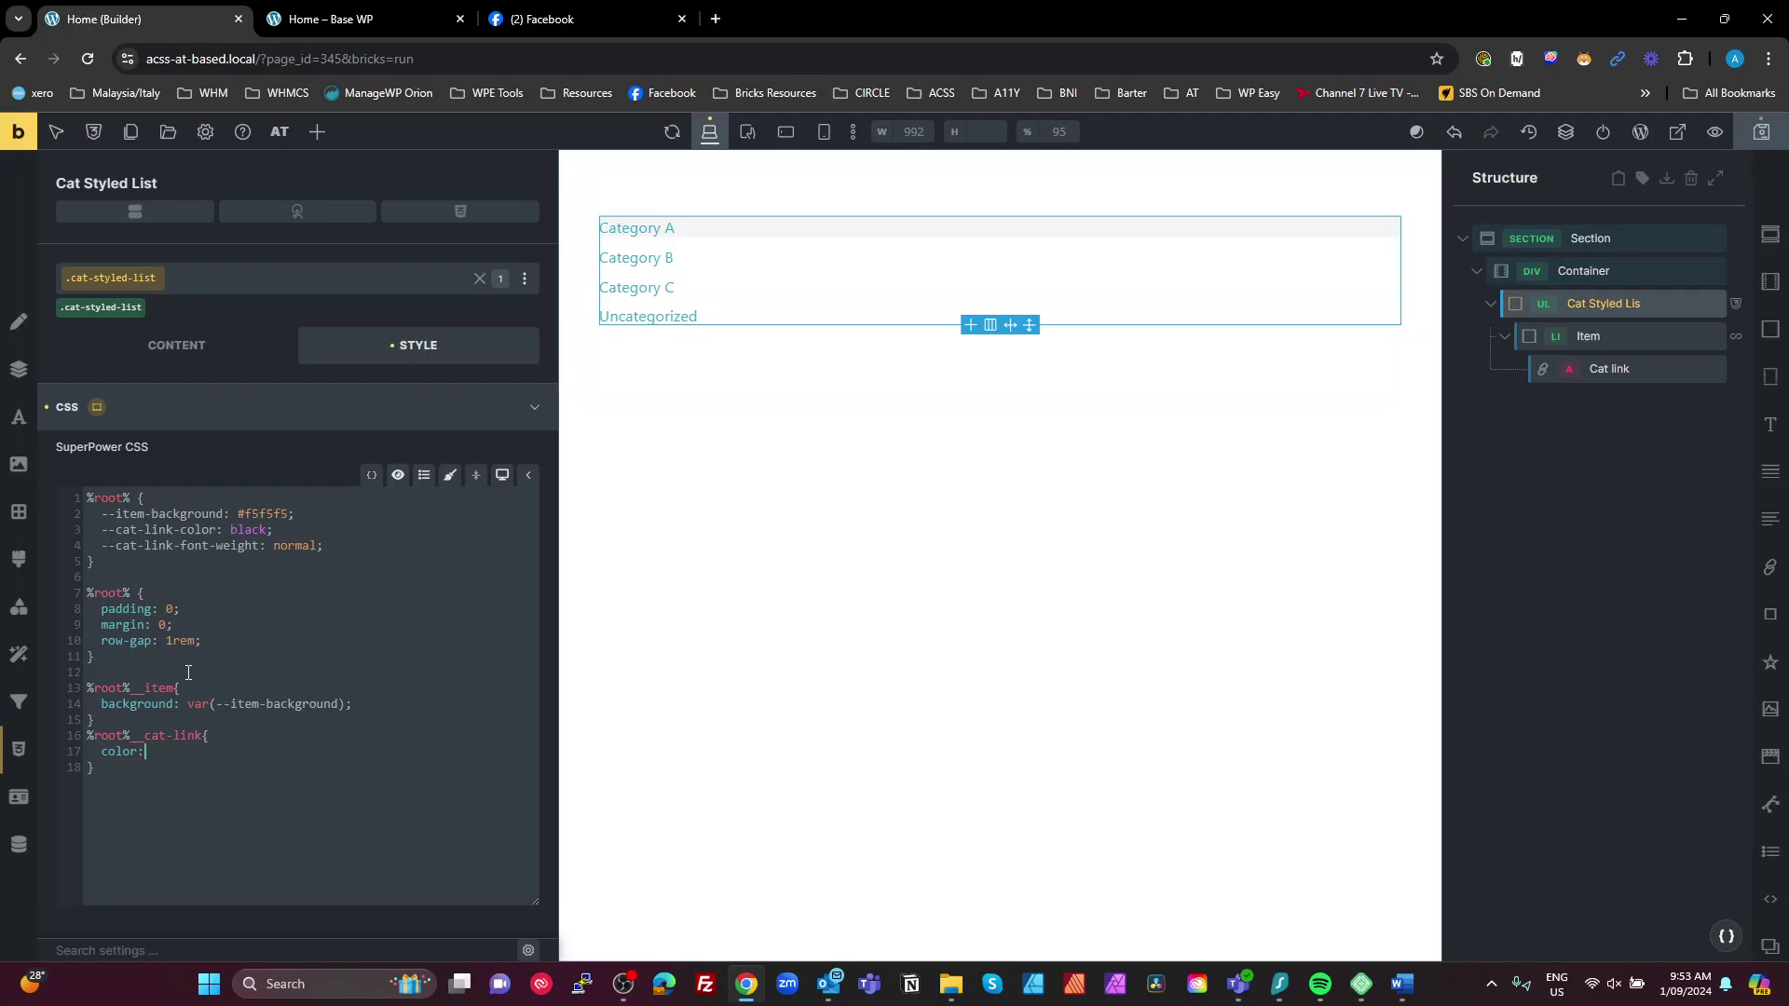
pyautogui.write(' va')
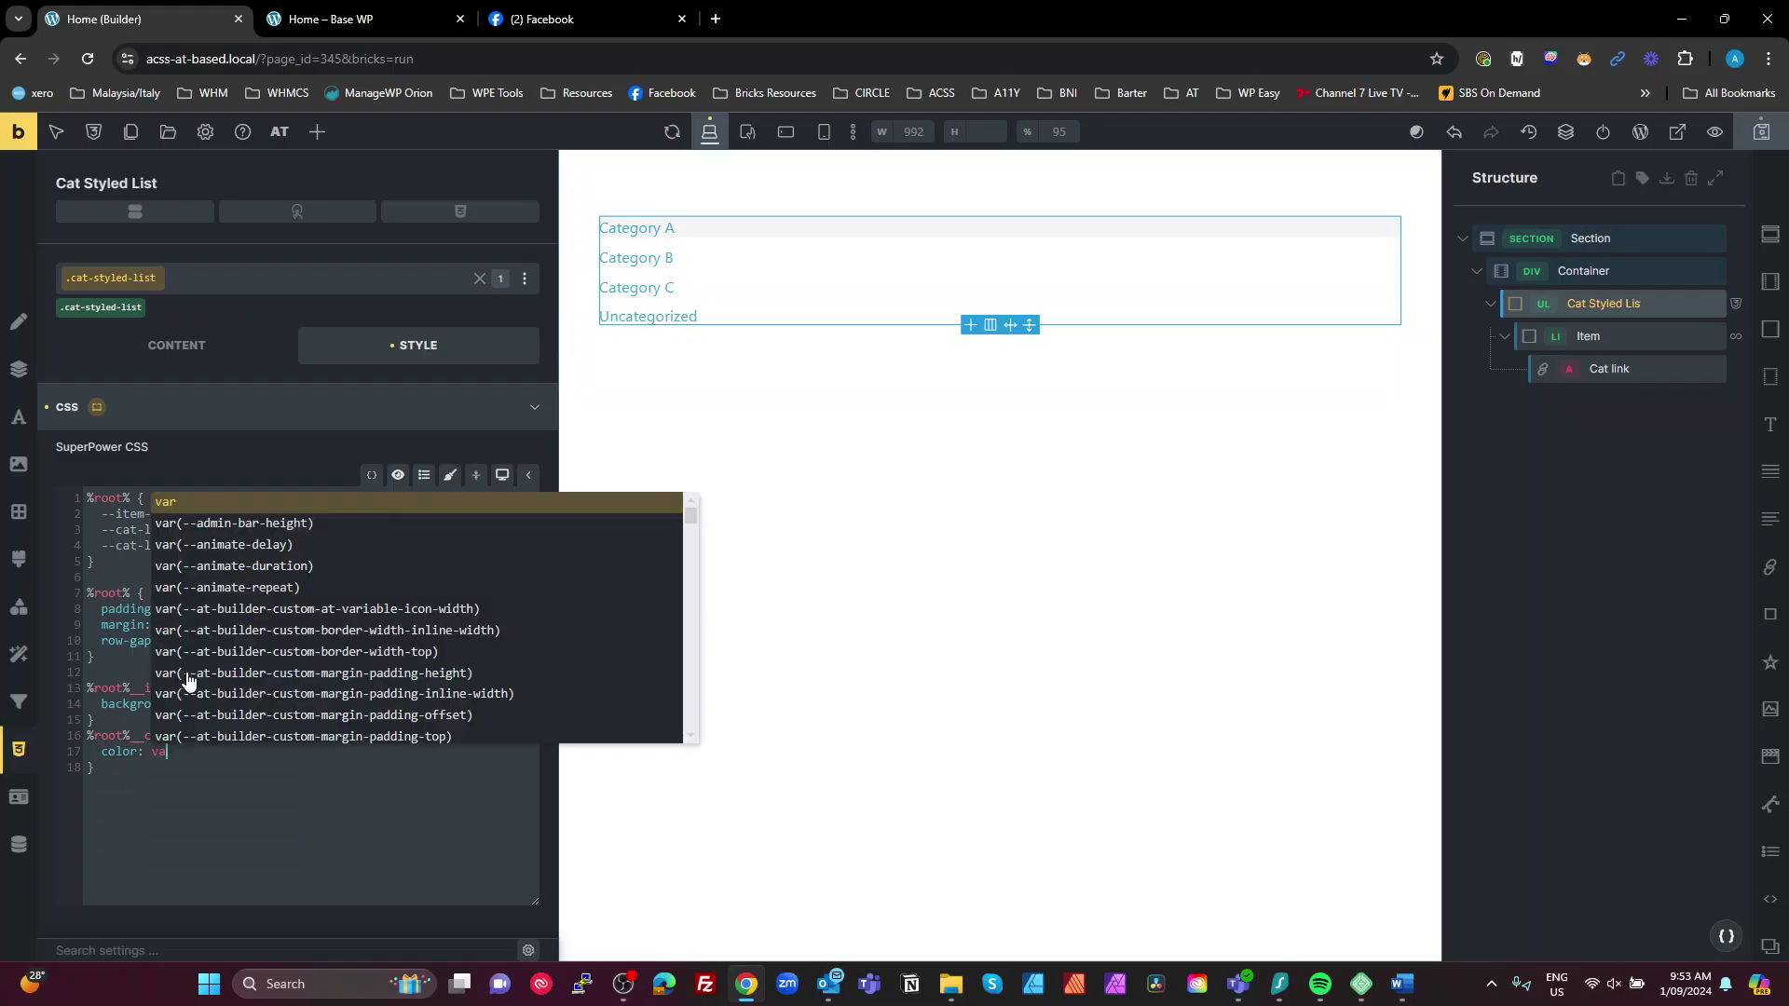
pyautogui.write('r();')
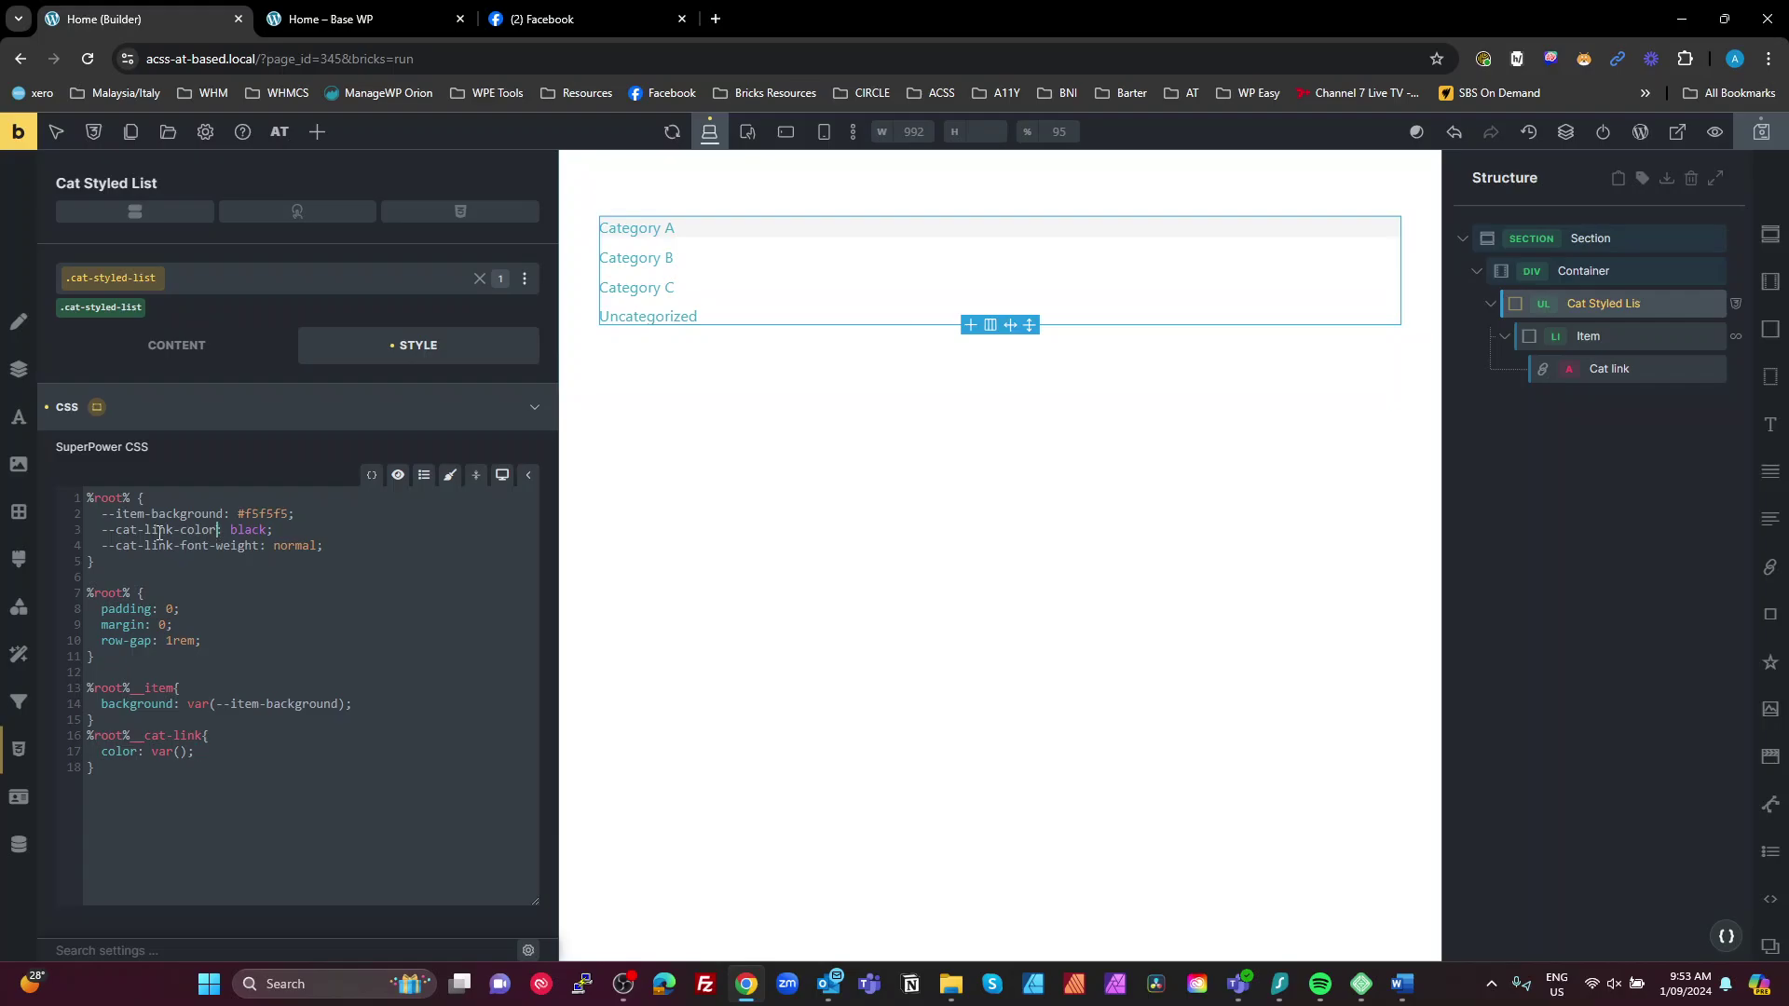
pyautogui.keyDown('shift'); pyautogui.click(109, 533); pyautogui.keyUp('shift')
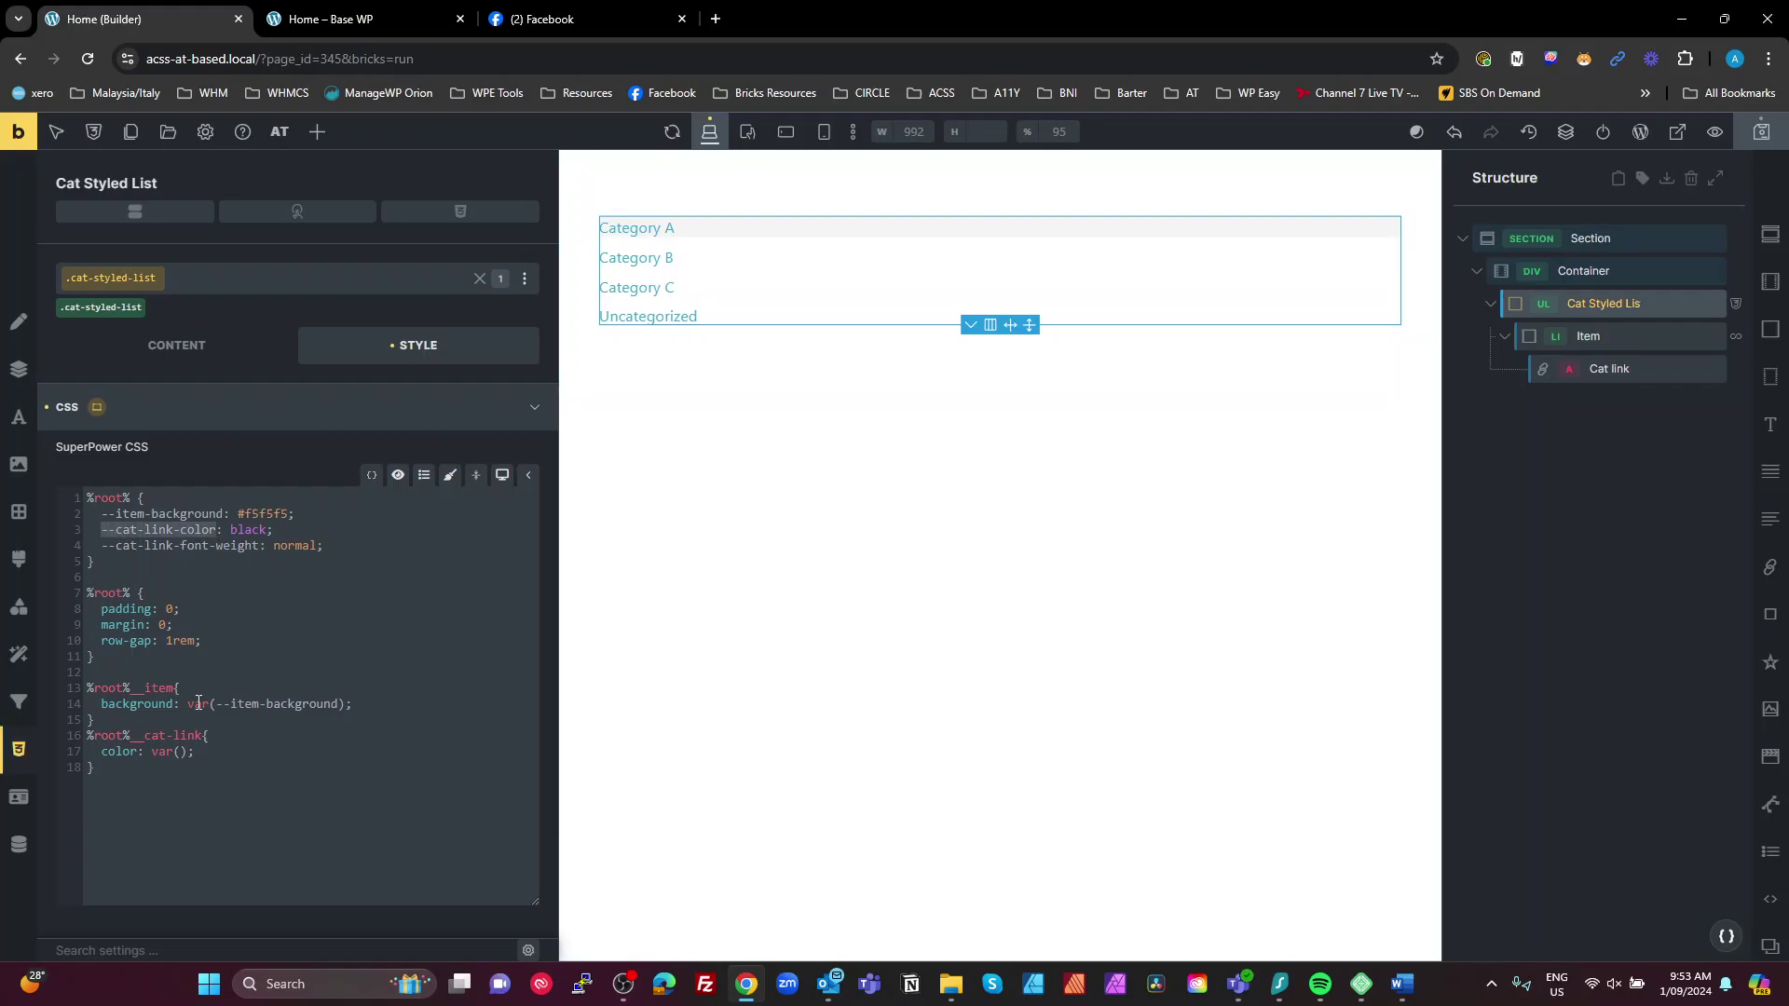
pyautogui.click(176, 750)
pyautogui.hotkey('ctrl', 'v')
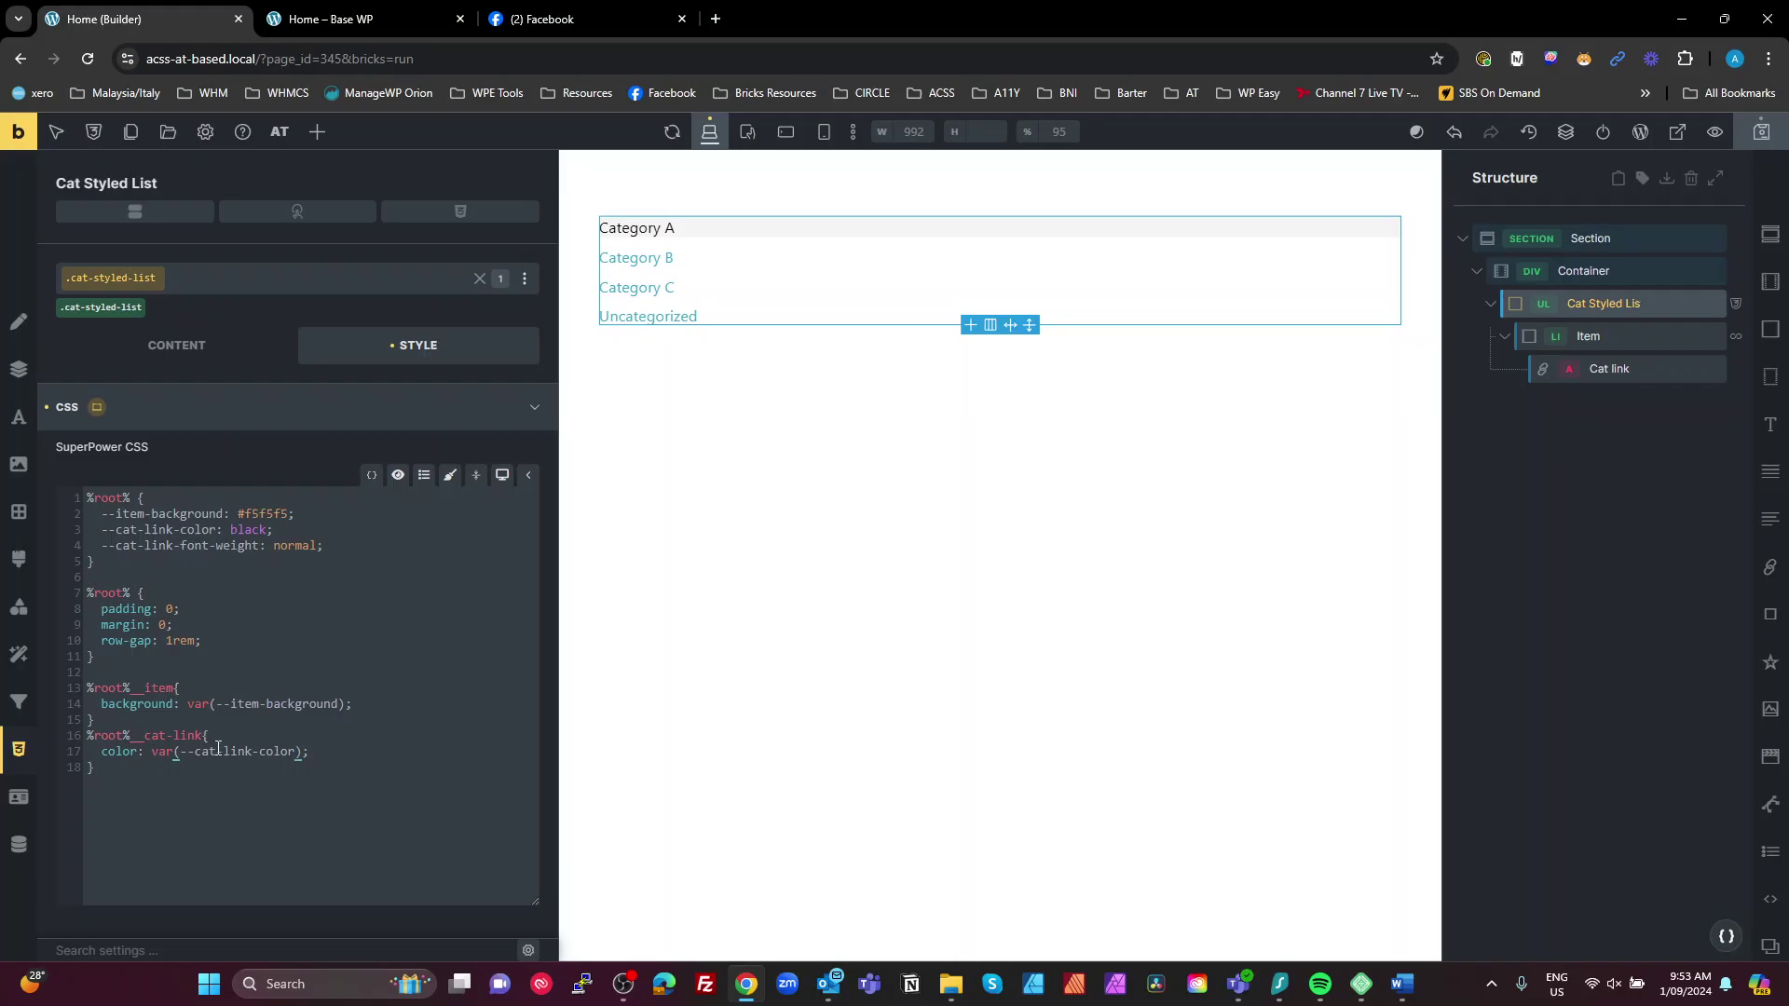
# Step: Add font-weight: var(--cat-link-font-weight) to the %root%__cat-link rule
pyautogui.click(364, 747)
pyautogui.write('font-w')
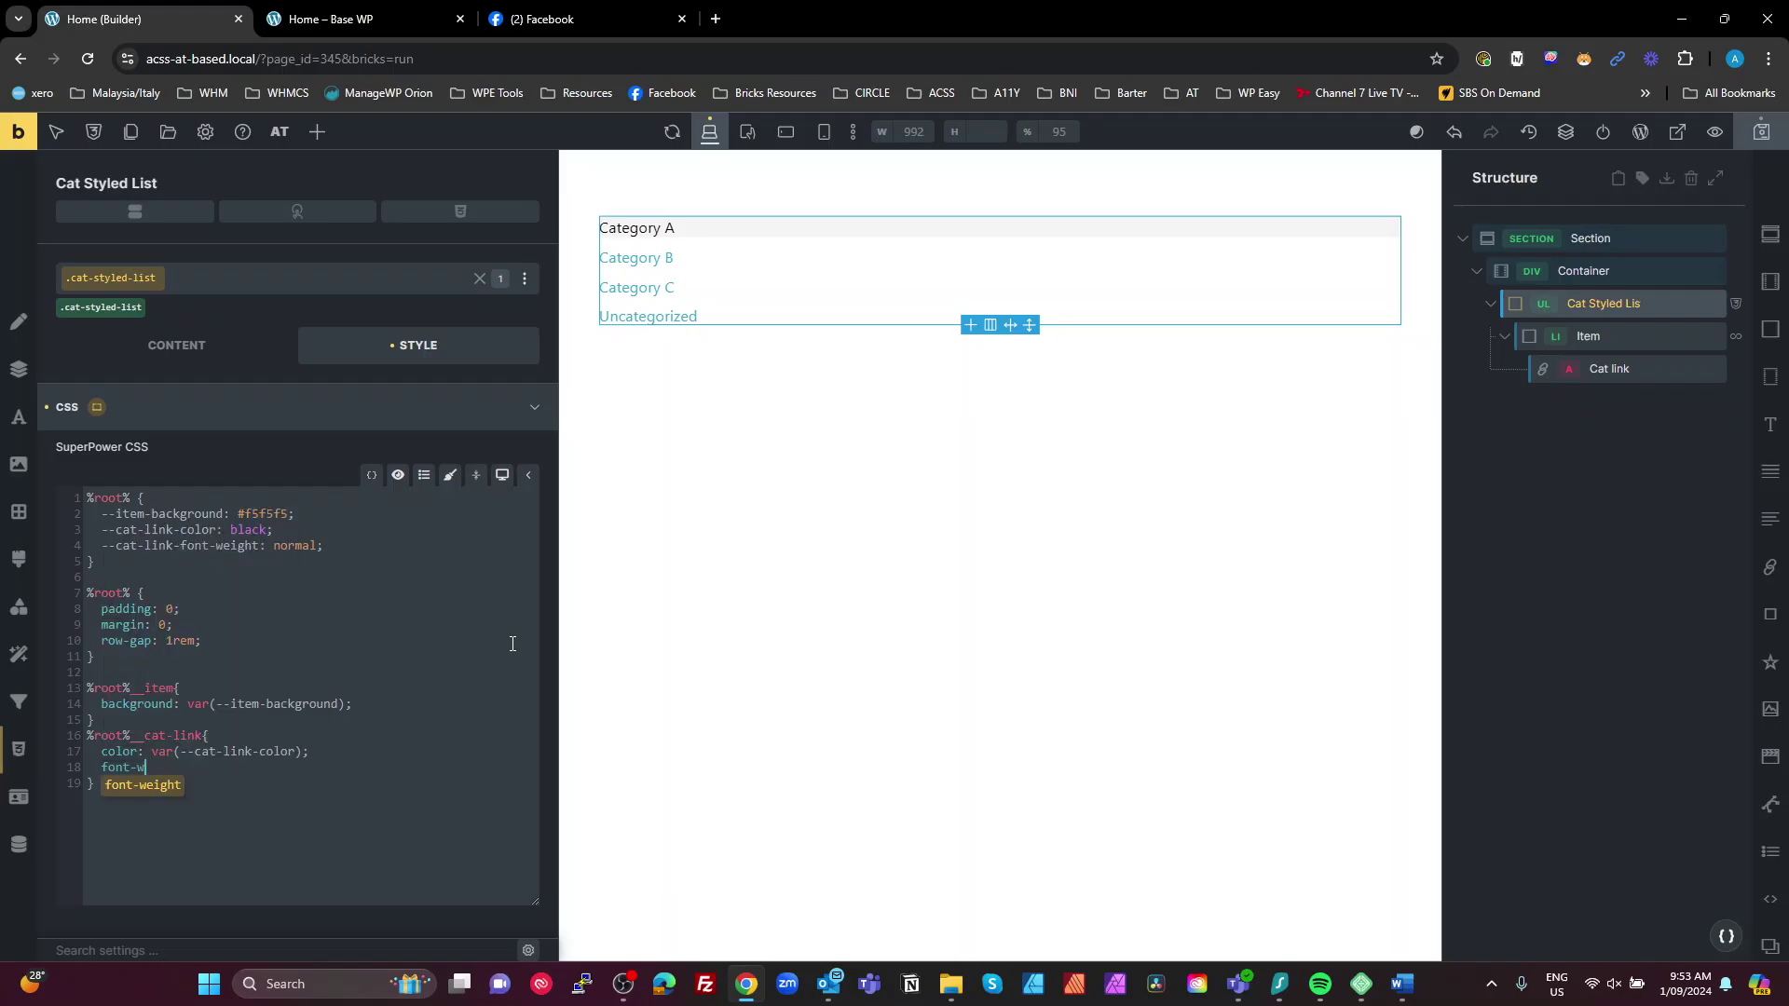
pyautogui.write('eight: ')
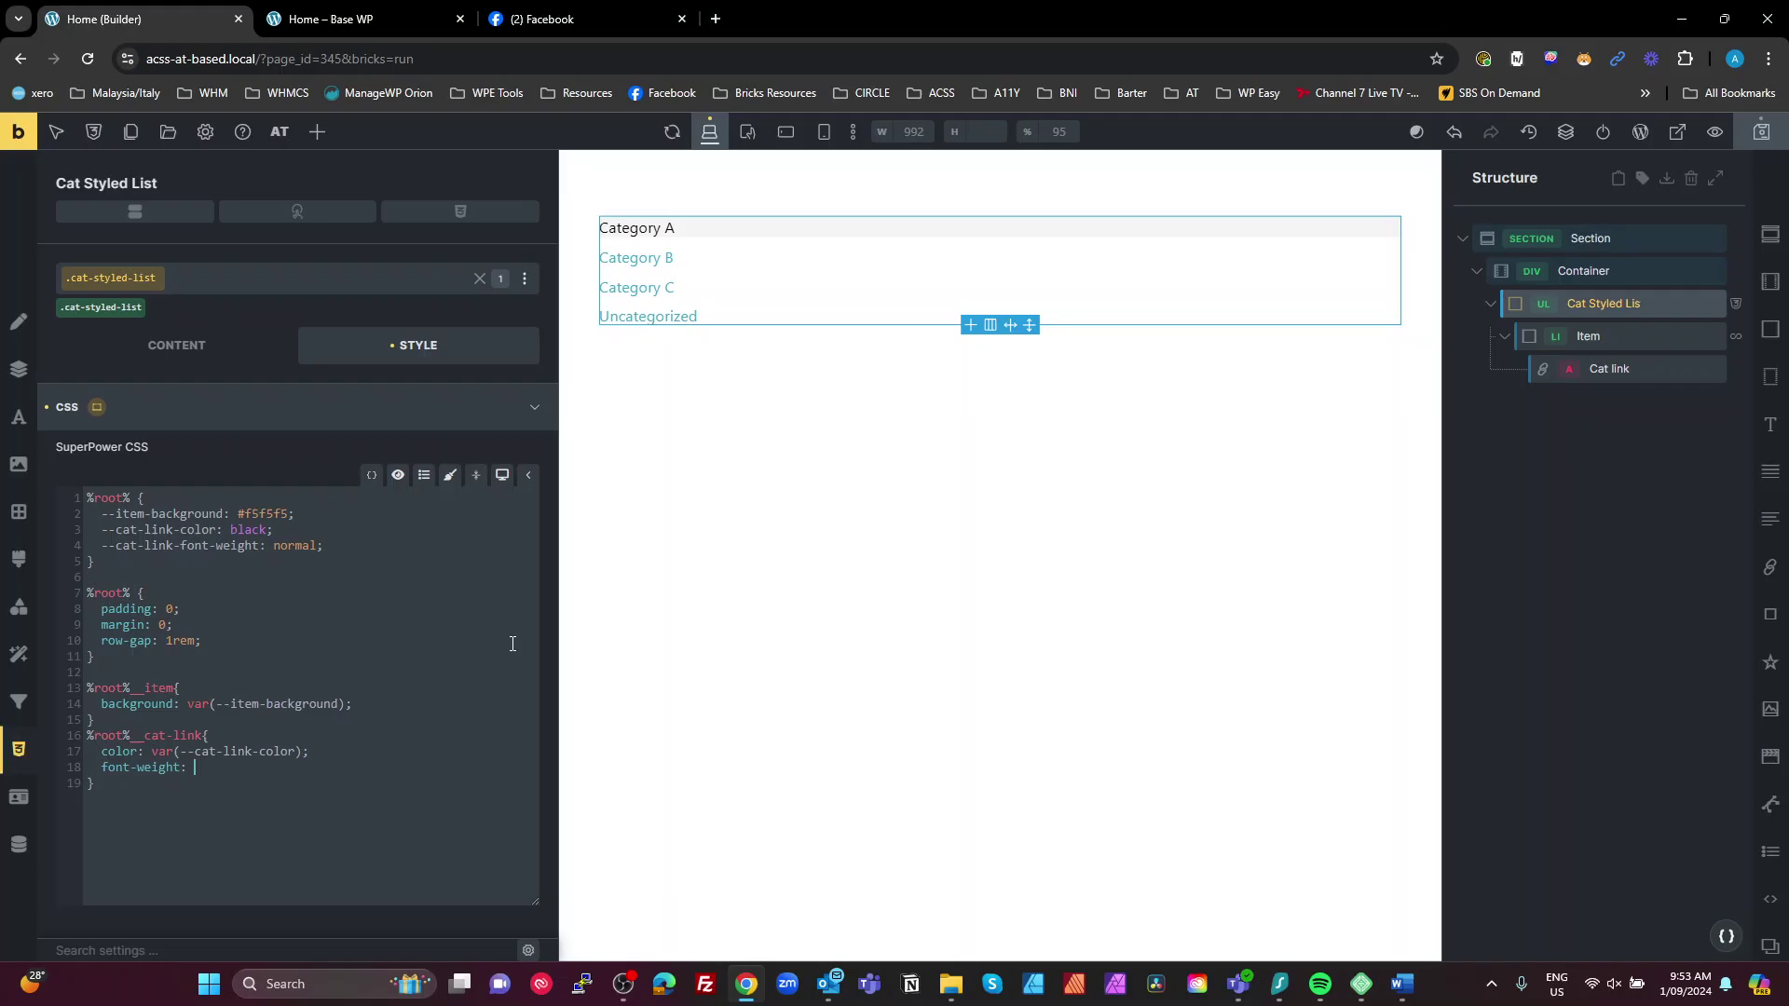
pyautogui.write('var();')
pyautogui.moveTo(260, 547); pyautogui.dragTo(100, 548)
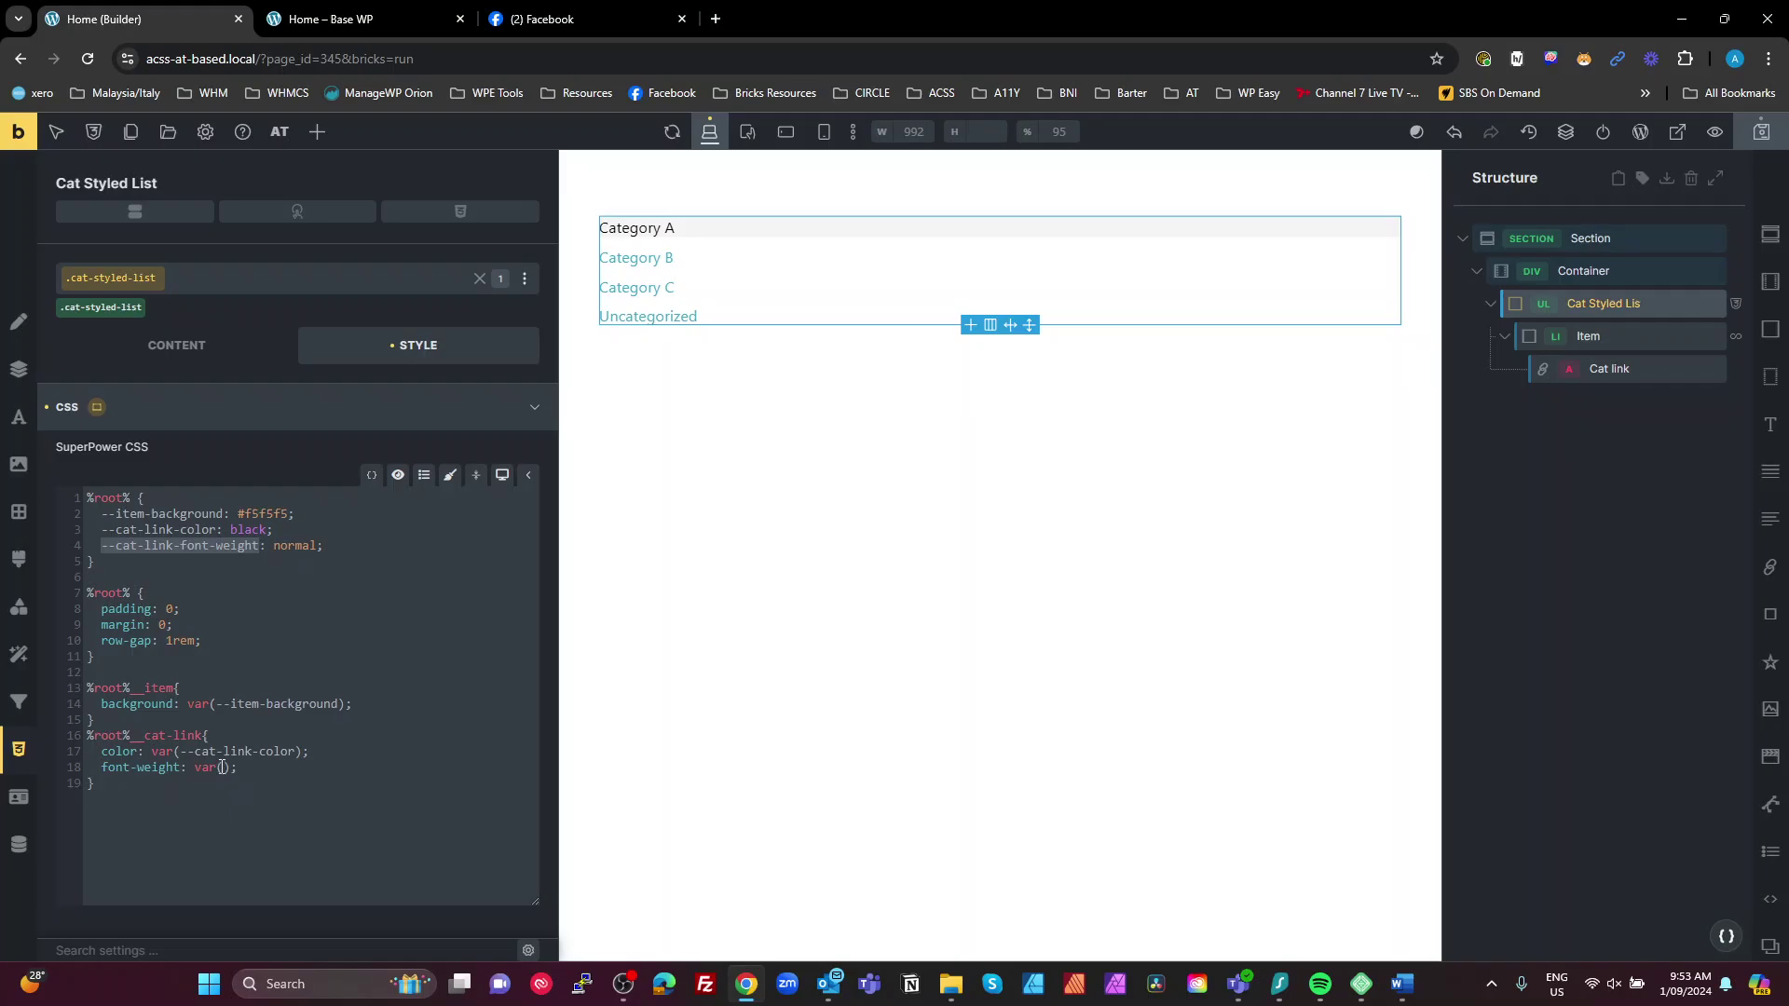
pyautogui.click(221, 767)
pyautogui.hotkey('ctrl', 'v')
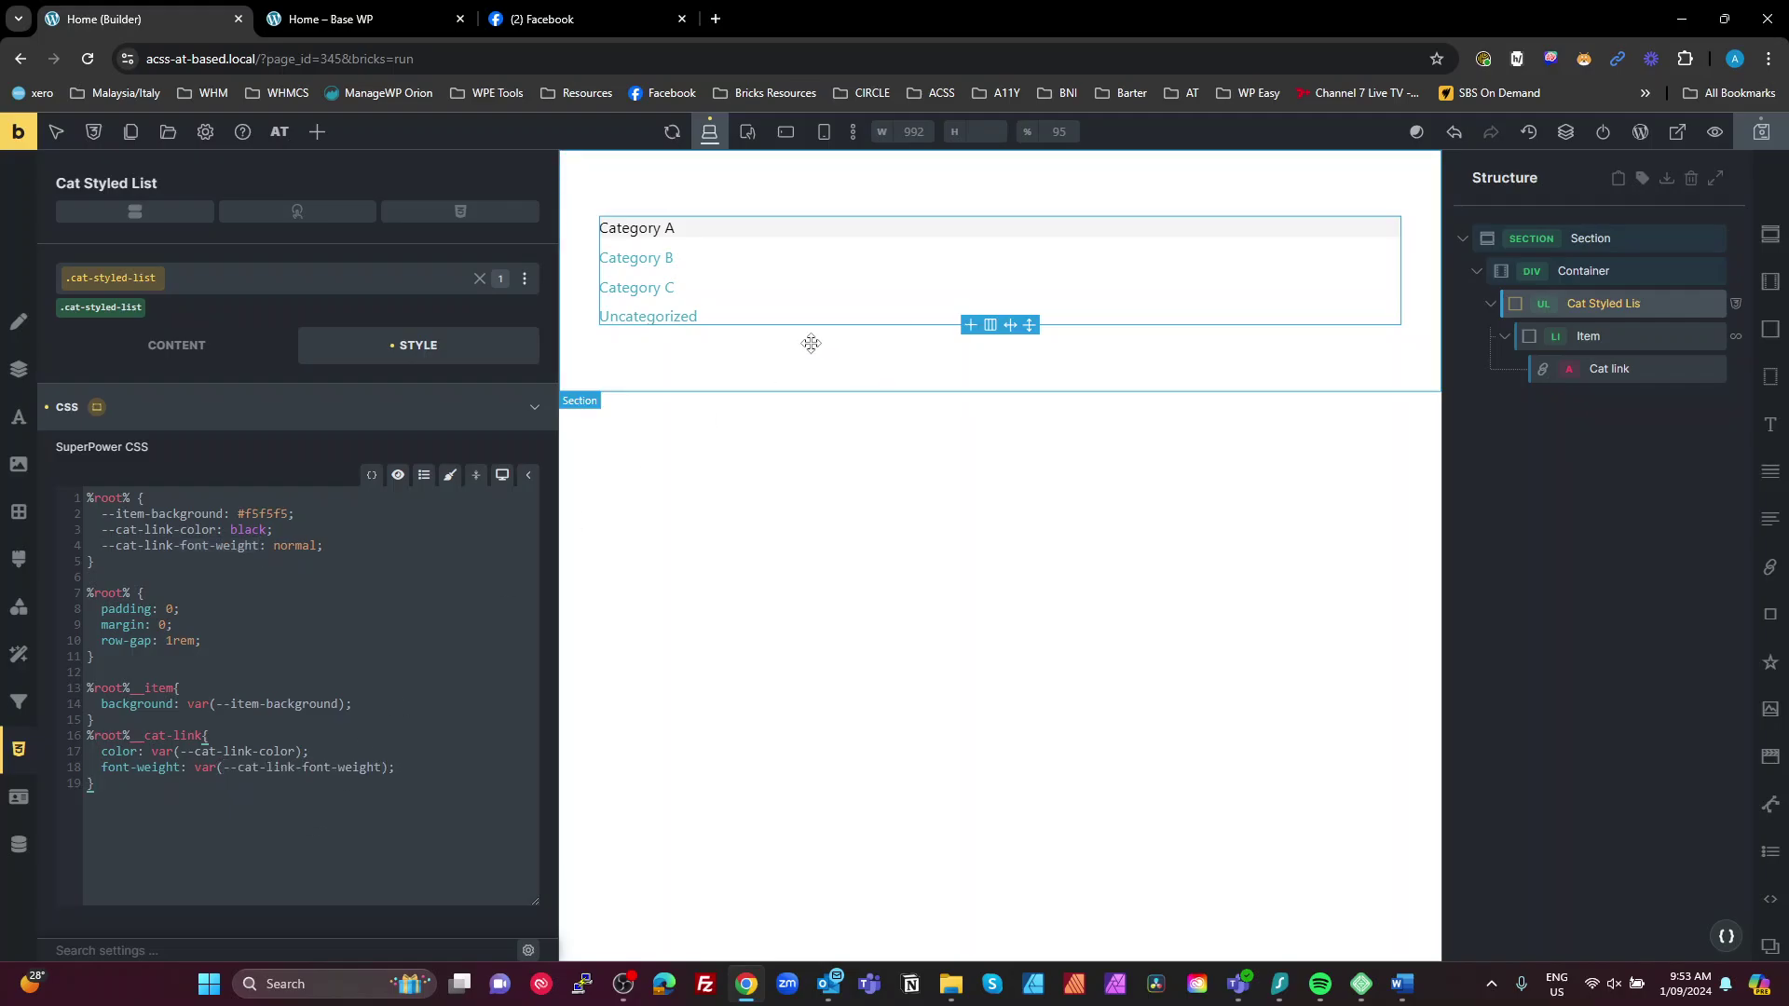
# Step: Save the page and inspect the category list's li and link elements on the reloaded frontend preview
pyautogui.click(1761, 132)
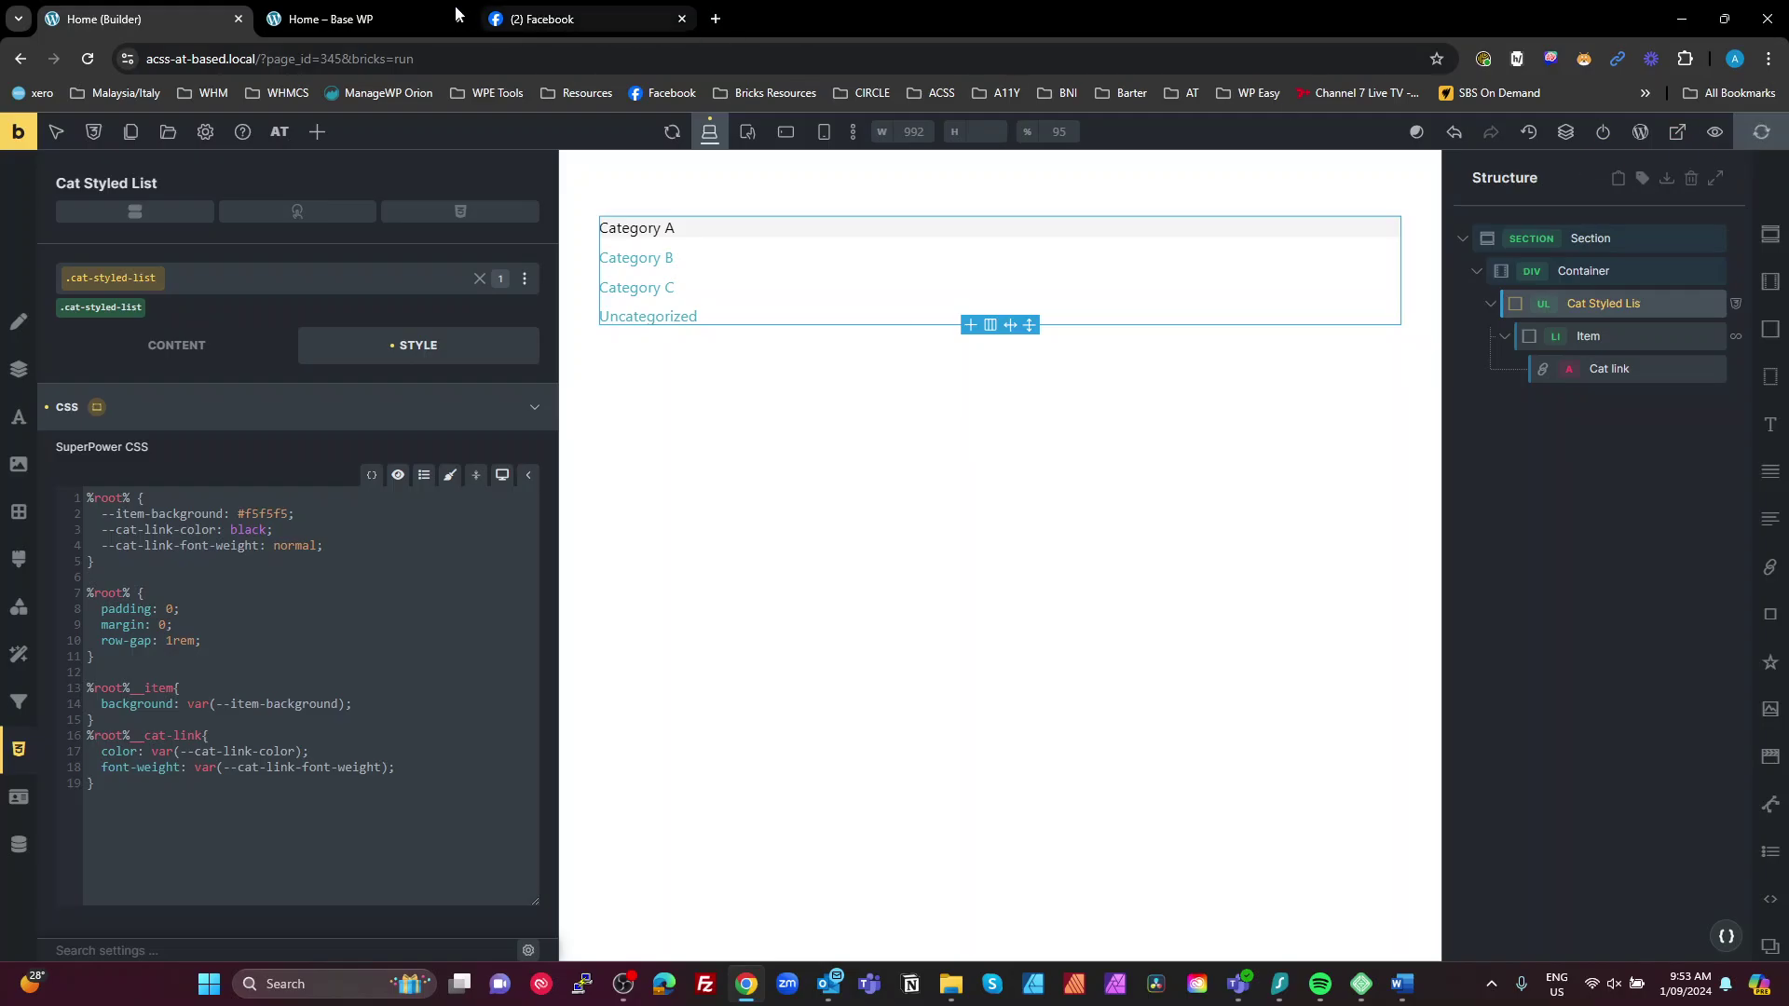
pyautogui.click(338, 17)
pyautogui.hotkey('ctrl', 'r')
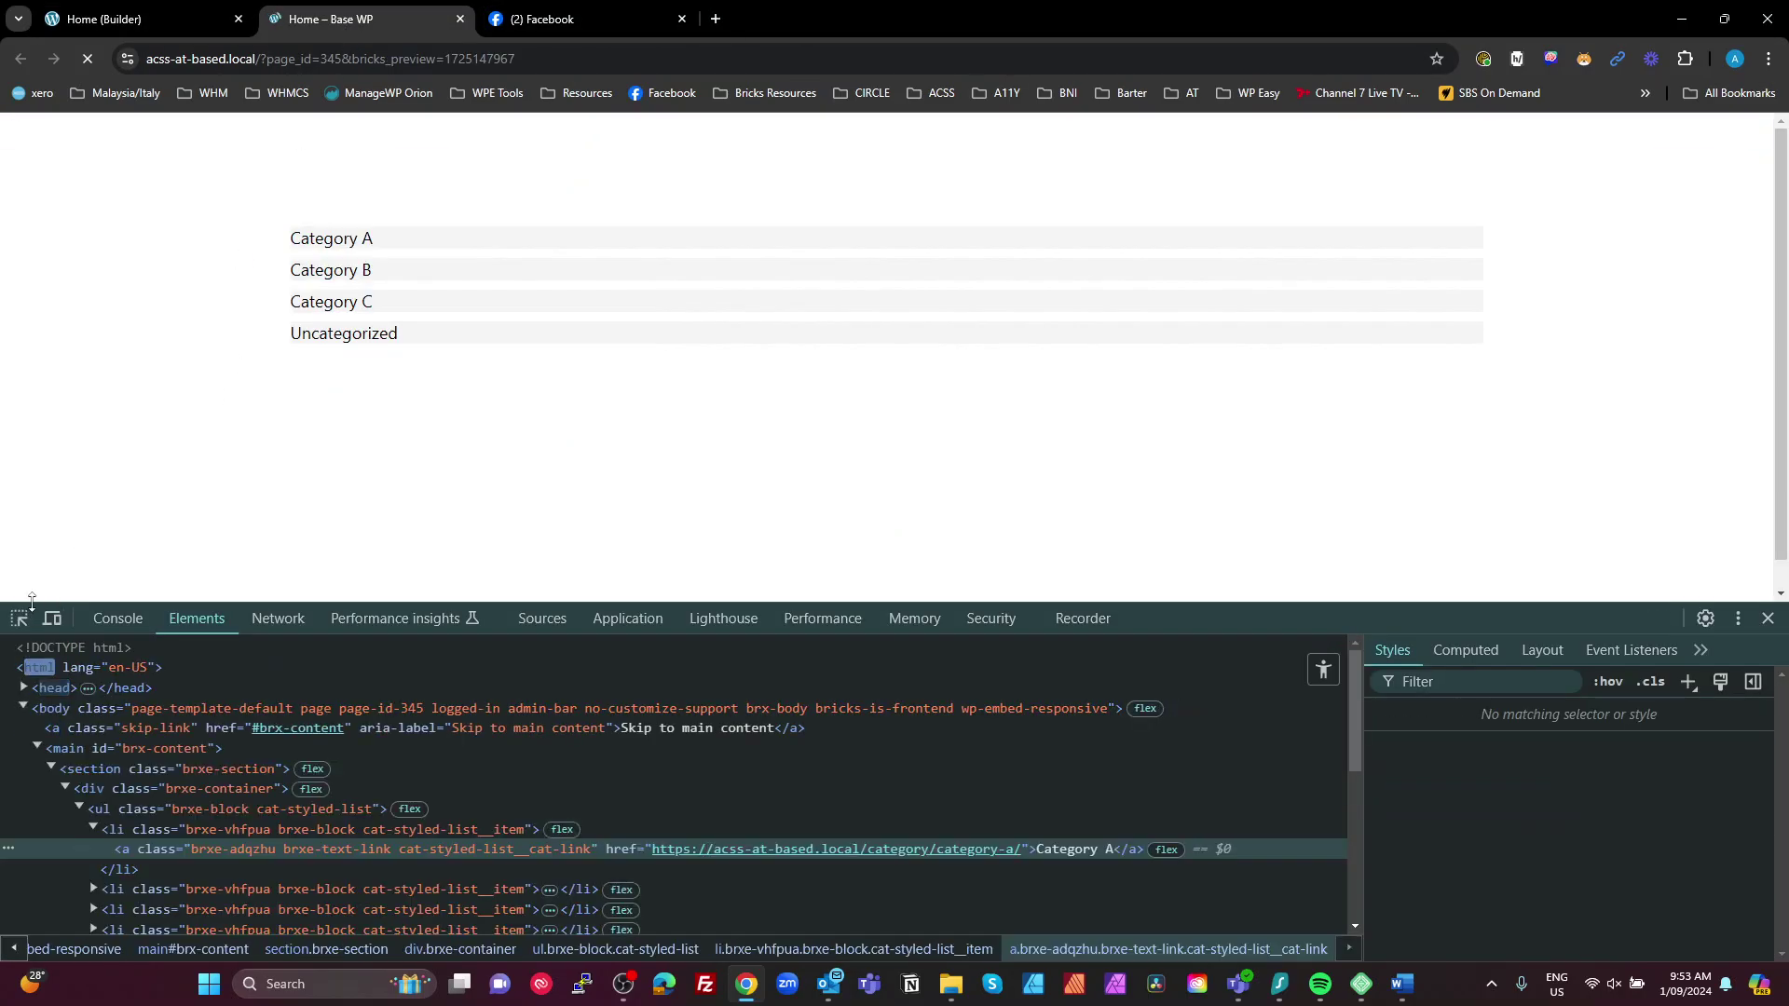
pyautogui.click(18, 618)
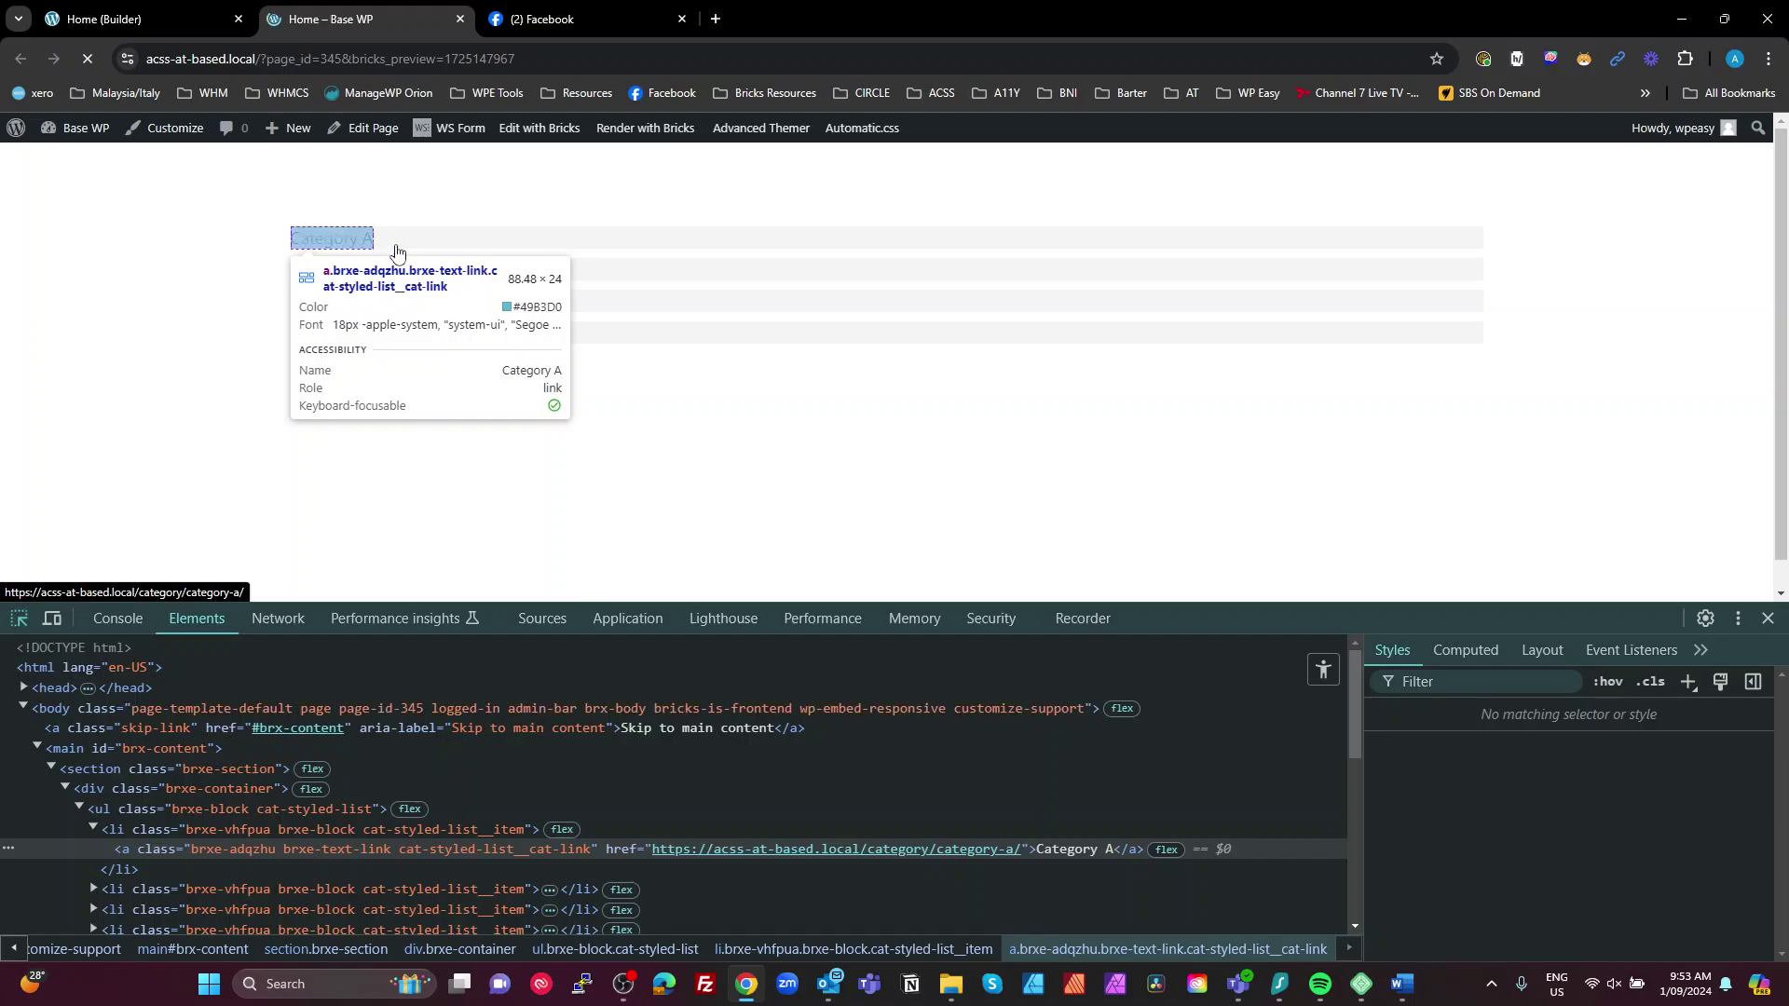
pyautogui.click(276, 741)
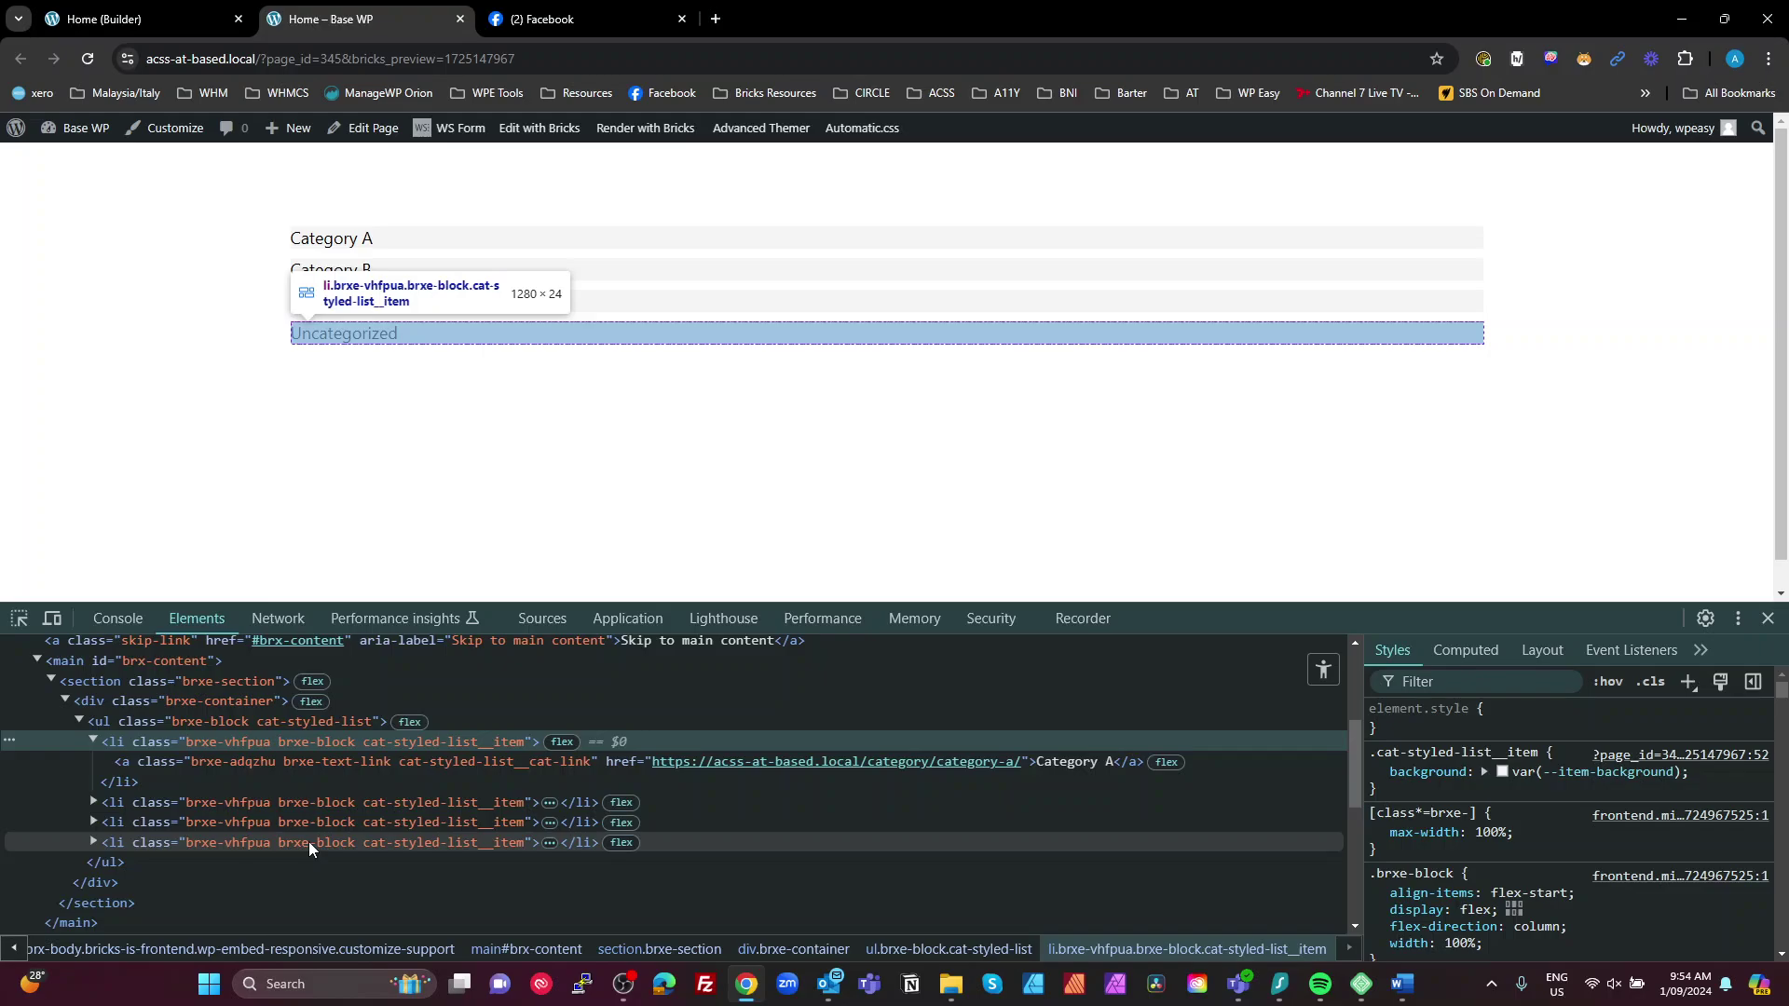
# Step: Add a data-category attribute to the list's Item element with the dynamic value {term_slug}
pyautogui.click(159, 13)
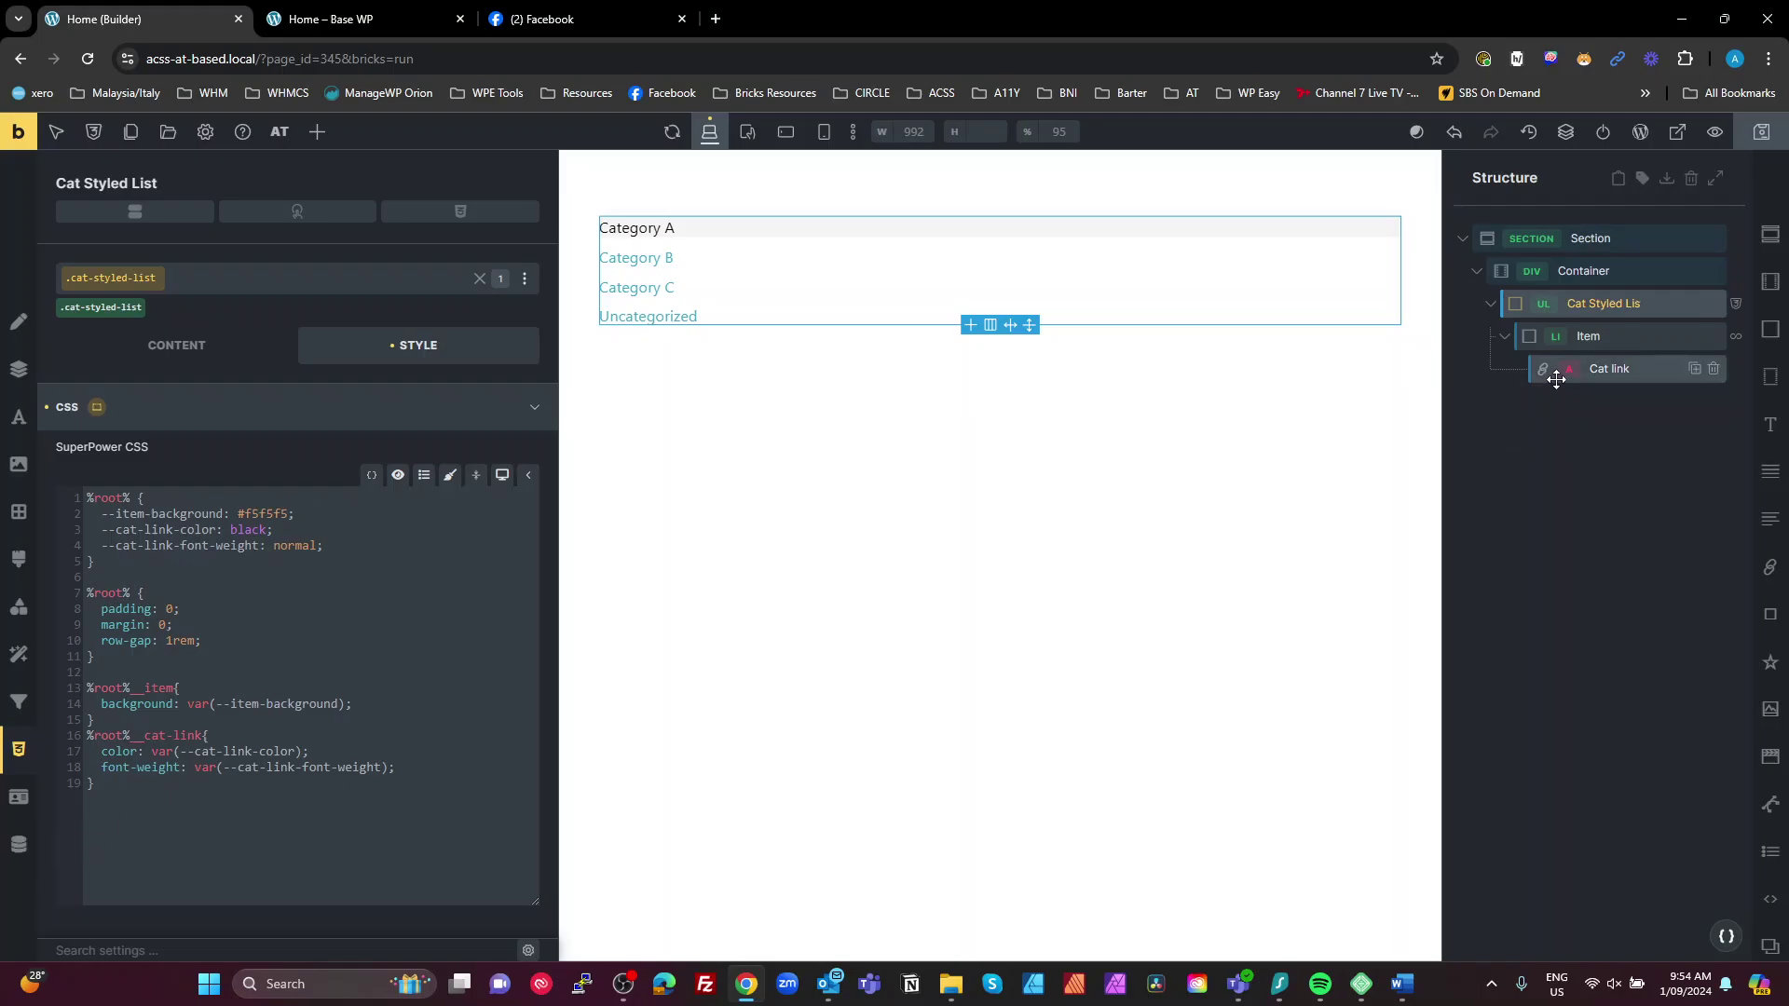
pyautogui.click(1601, 335)
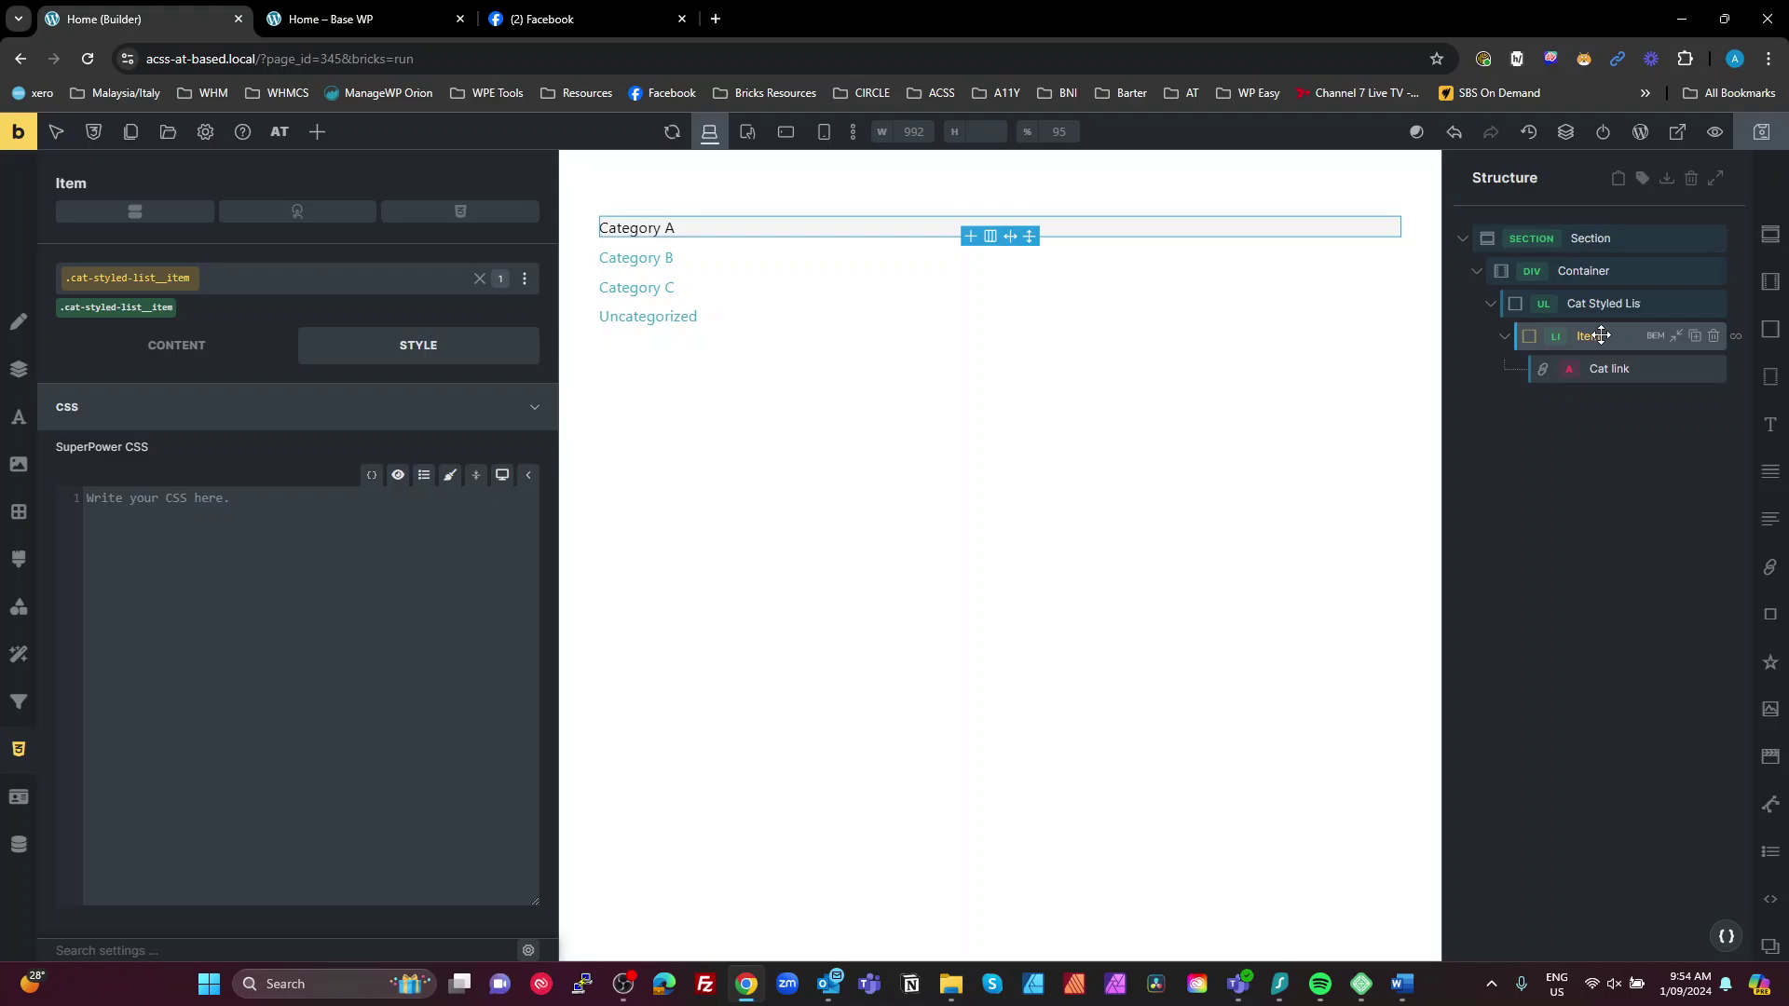
pyautogui.click(19, 844)
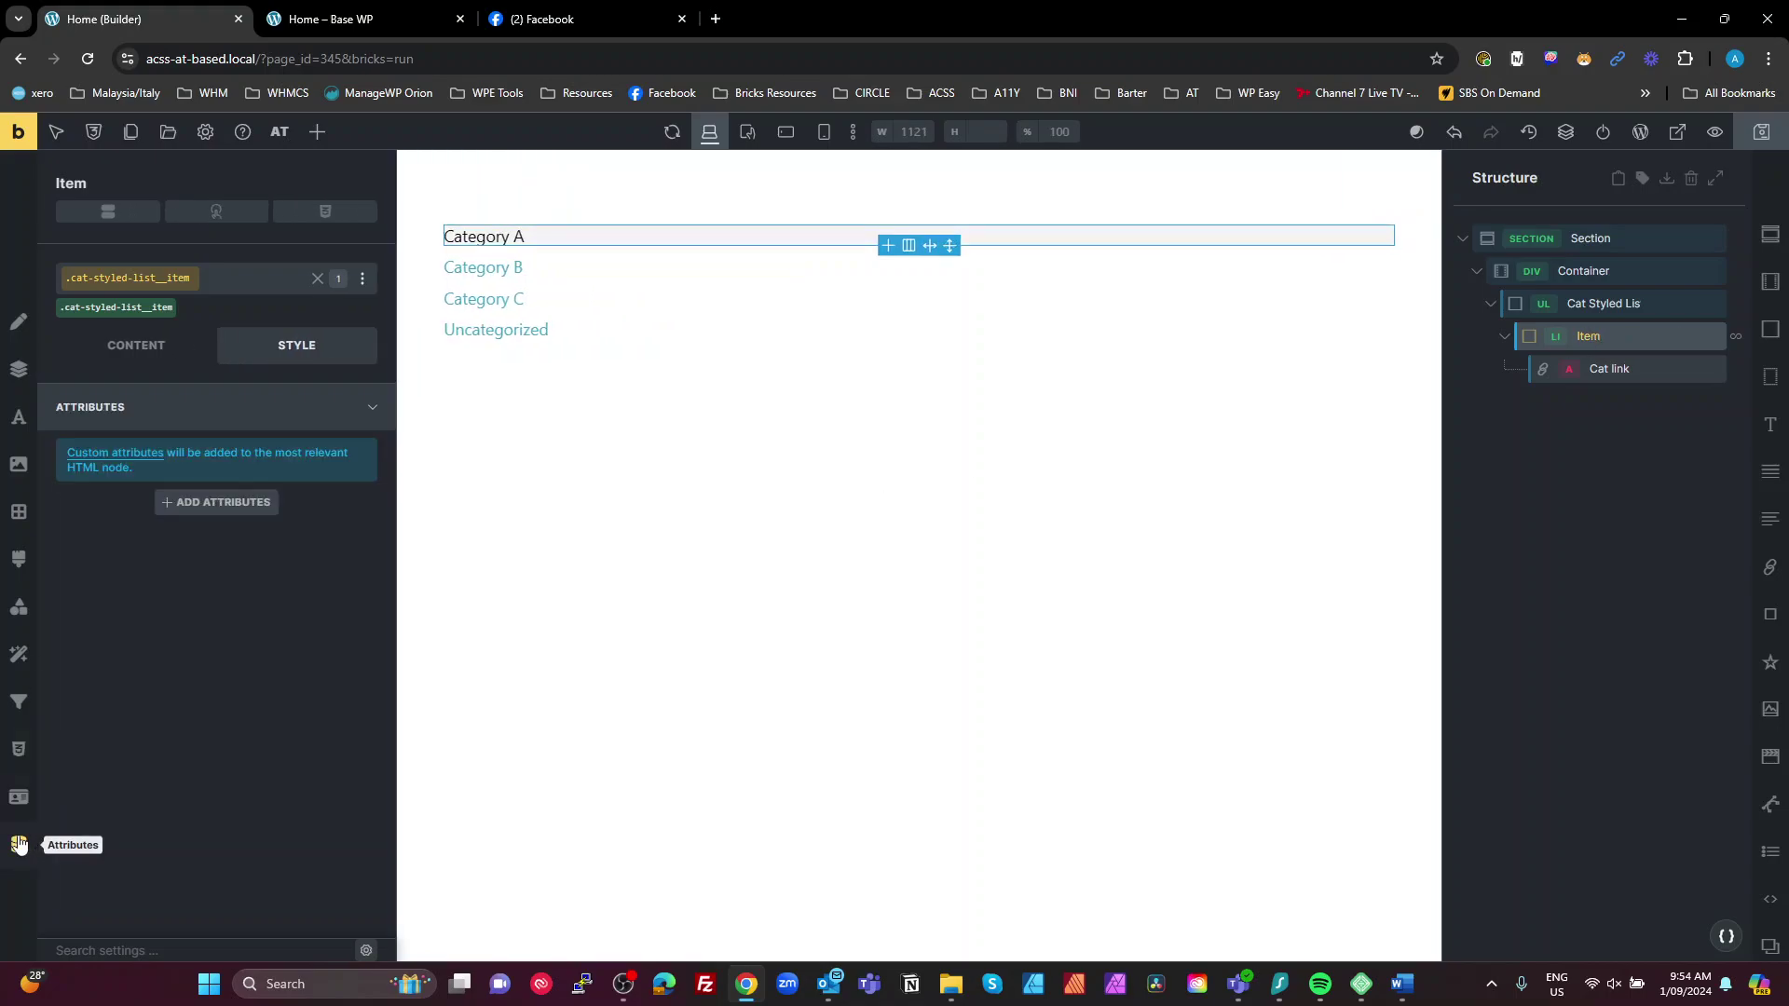
pyautogui.click(172, 508)
pyautogui.click(167, 574)
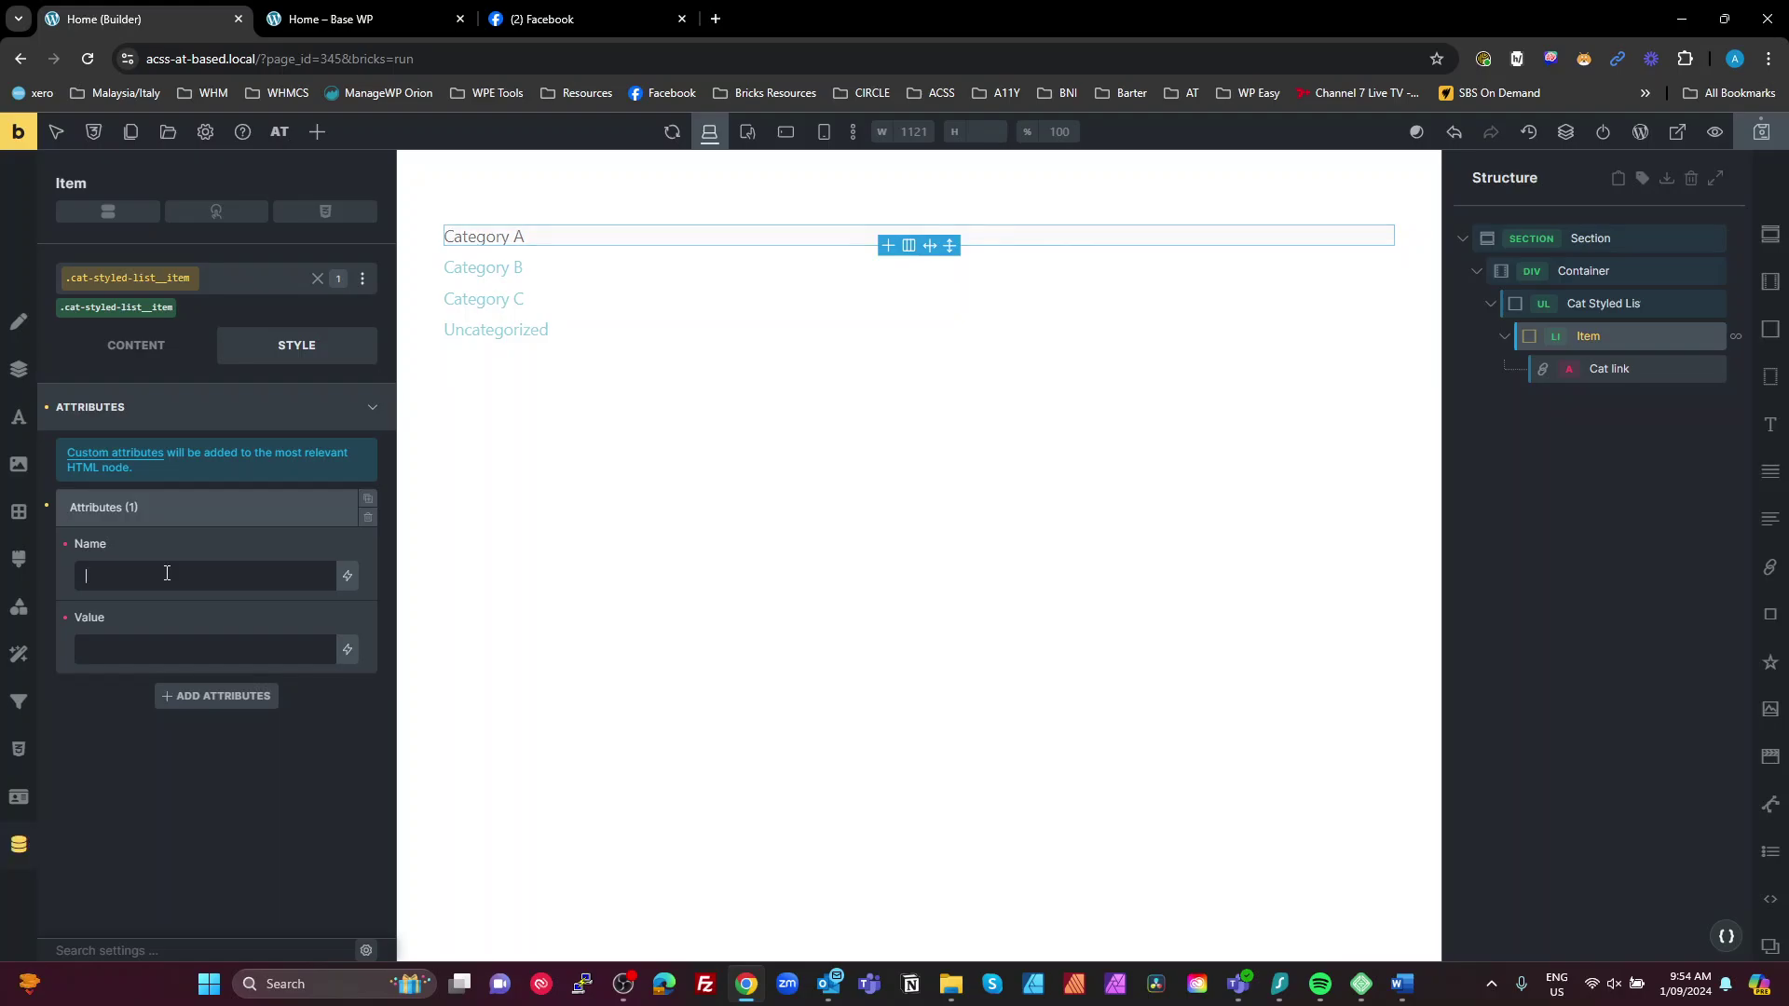
pyautogui.write('data-')
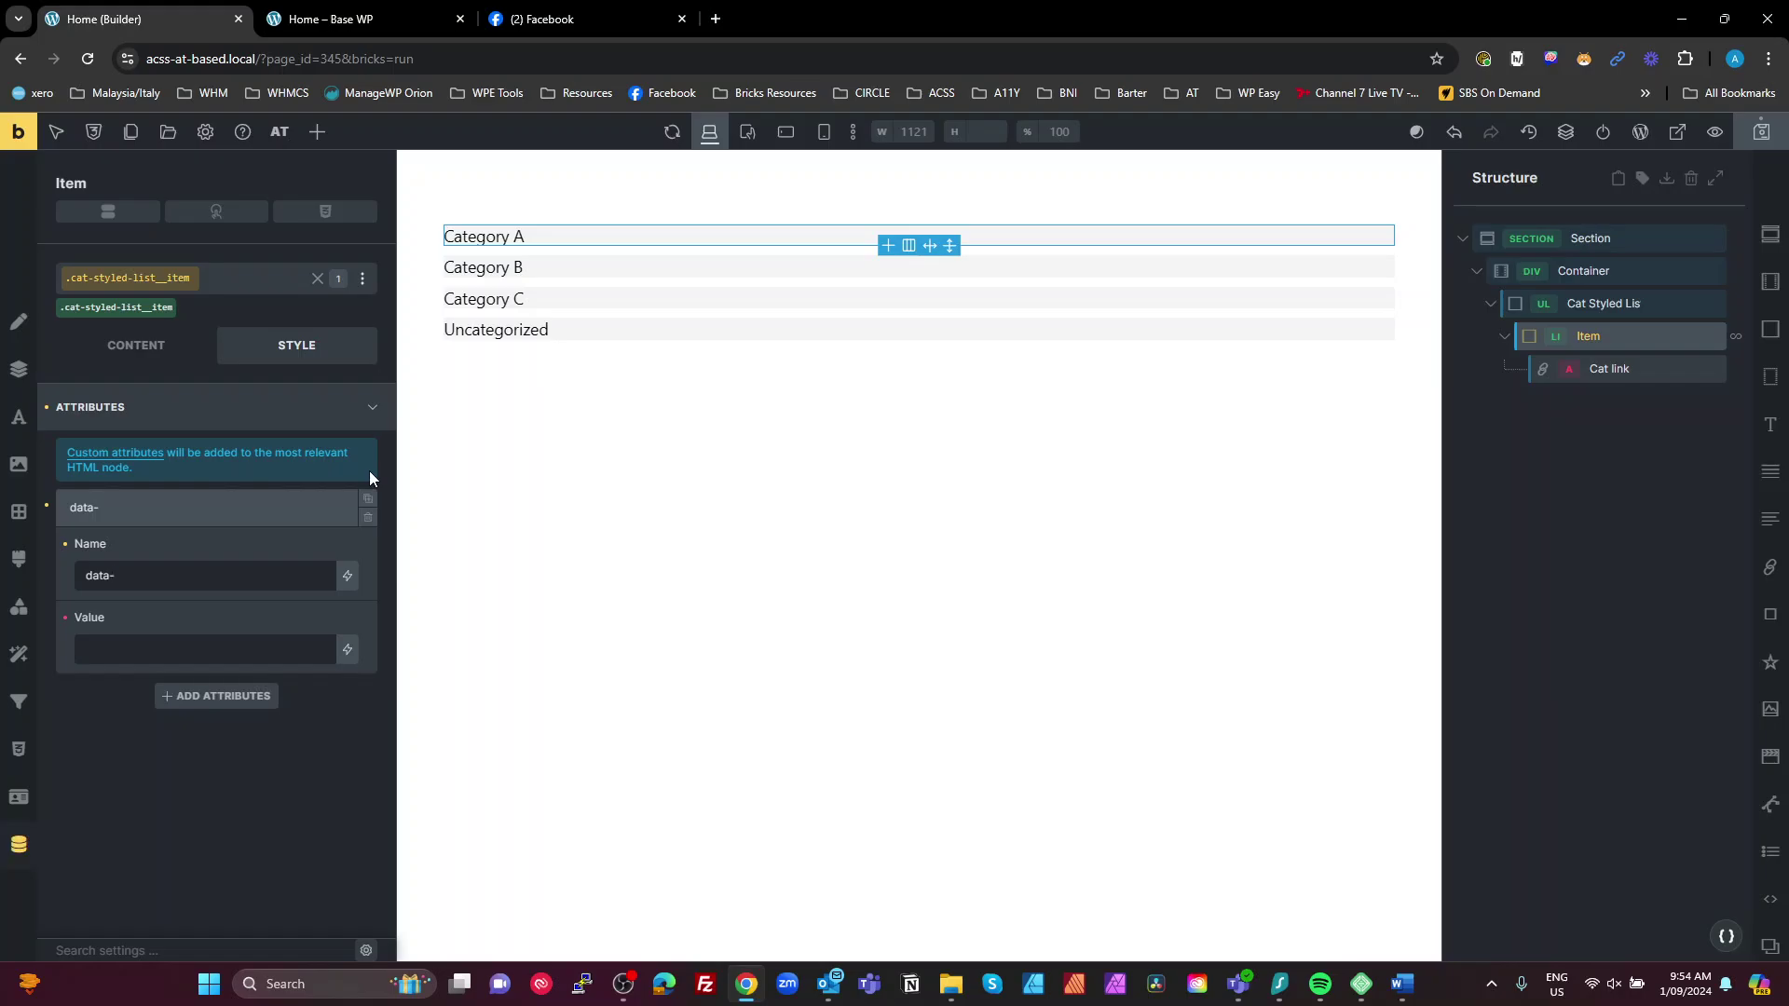
pyautogui.write('category')
pyautogui.click(349, 652)
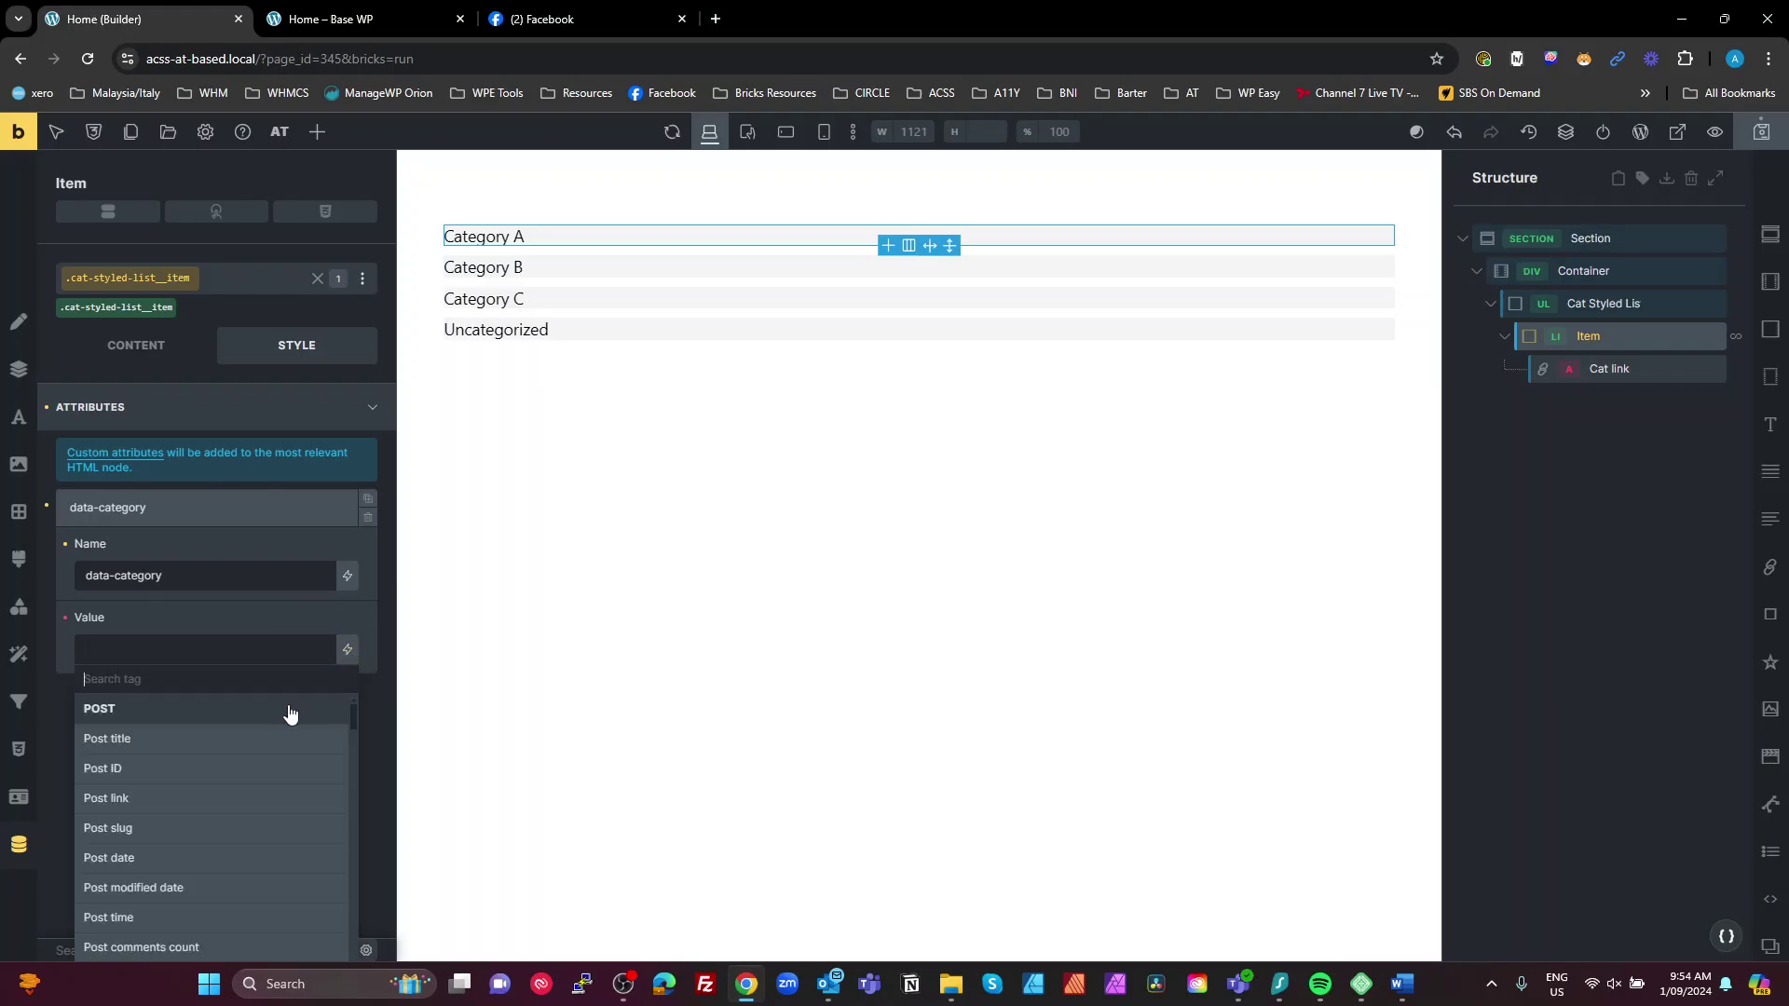
pyautogui.write('term')
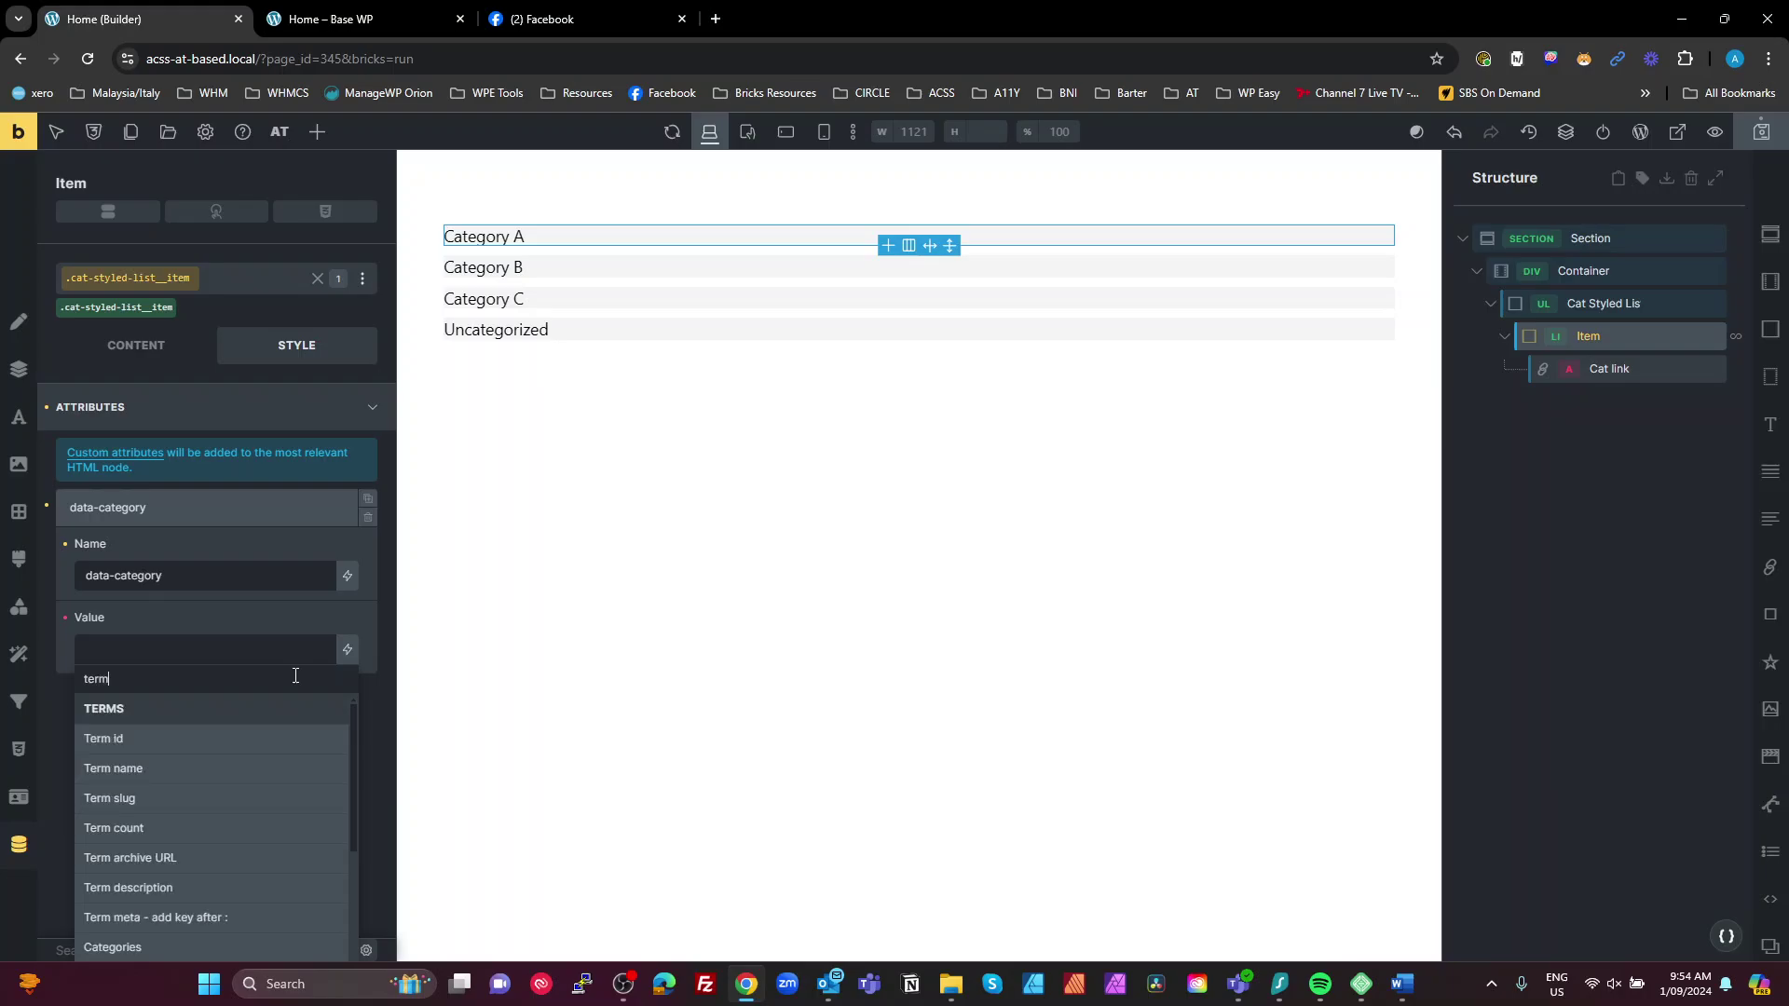
pyautogui.click(140, 799)
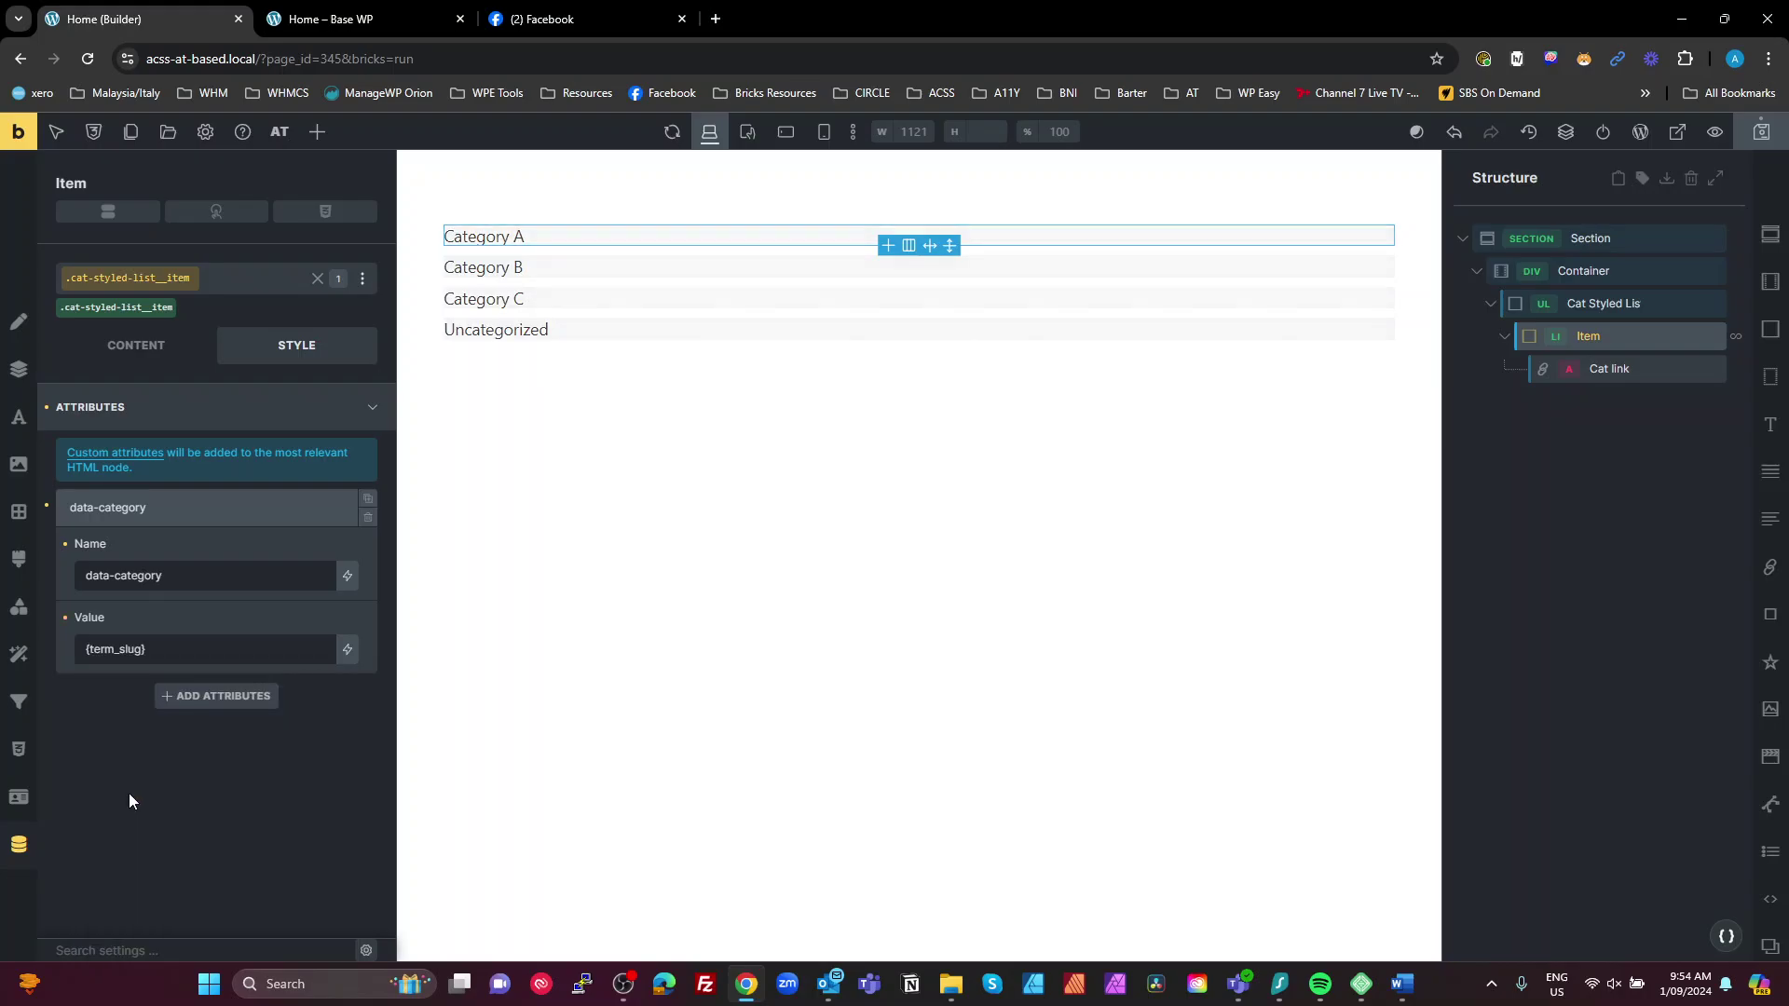
# Step: Save the page and inspect the Category A list item on the reloaded frontend preview
pyautogui.click(1761, 134)
pyautogui.click(344, 18)
pyautogui.click(87, 59)
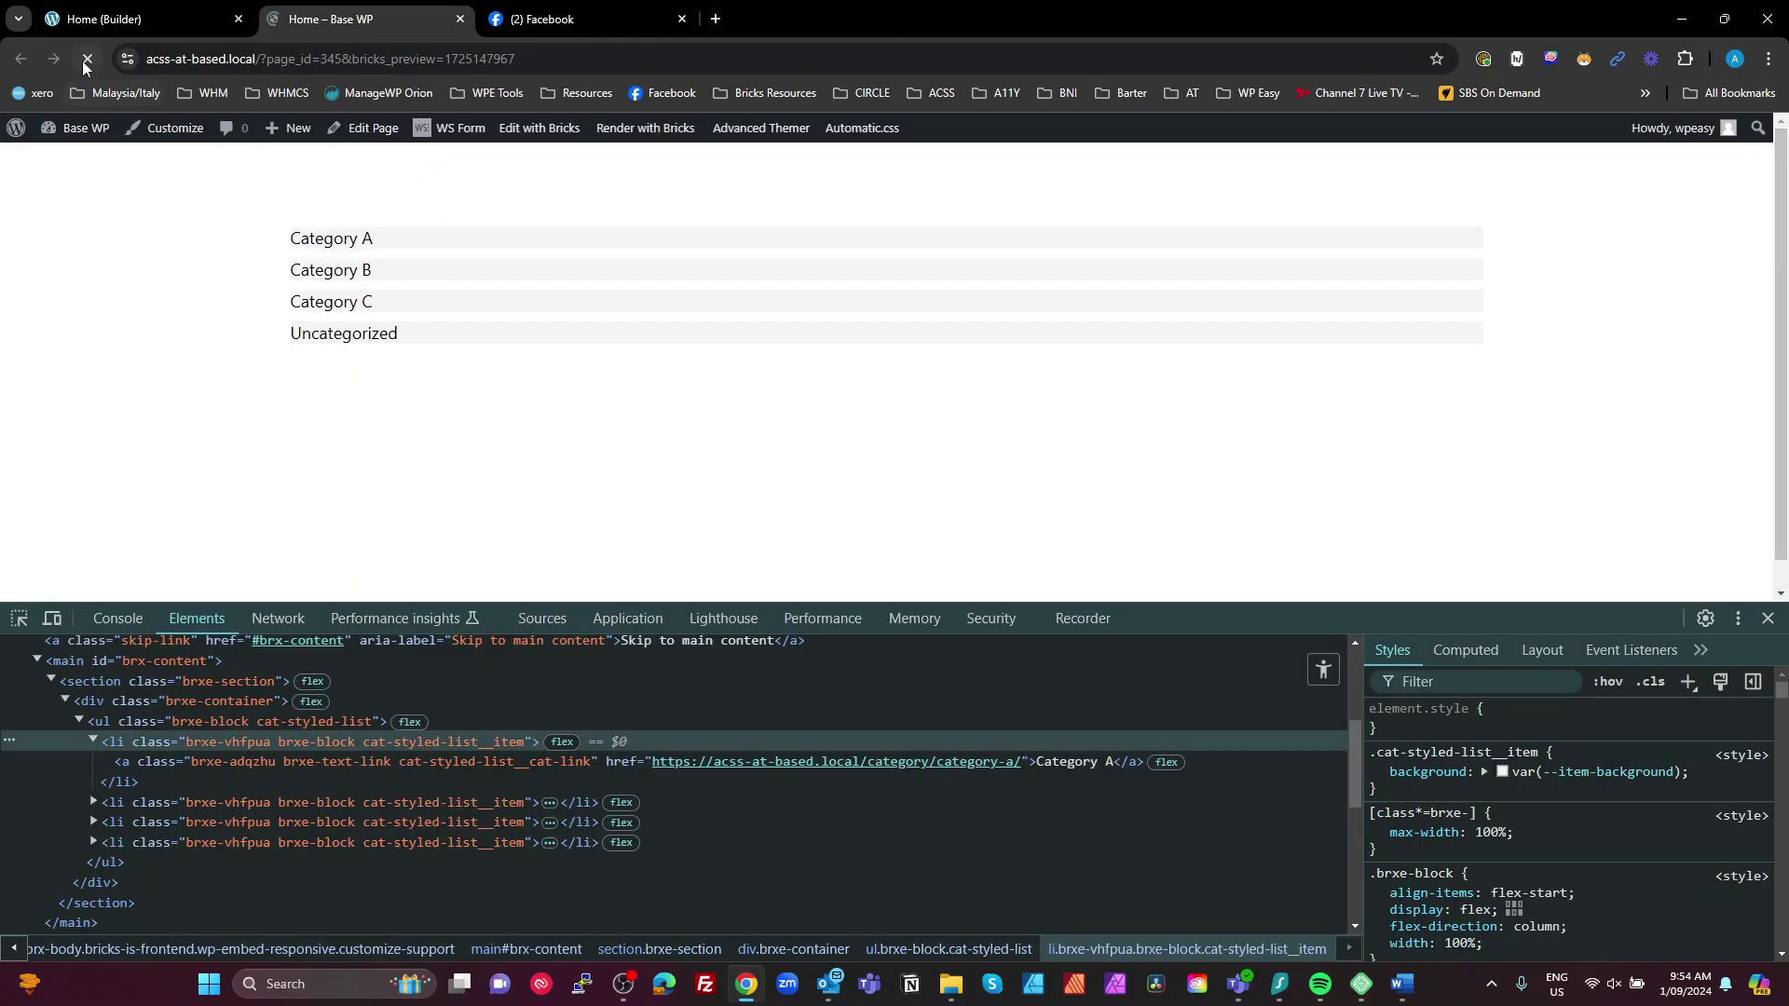
pyautogui.click(19, 617)
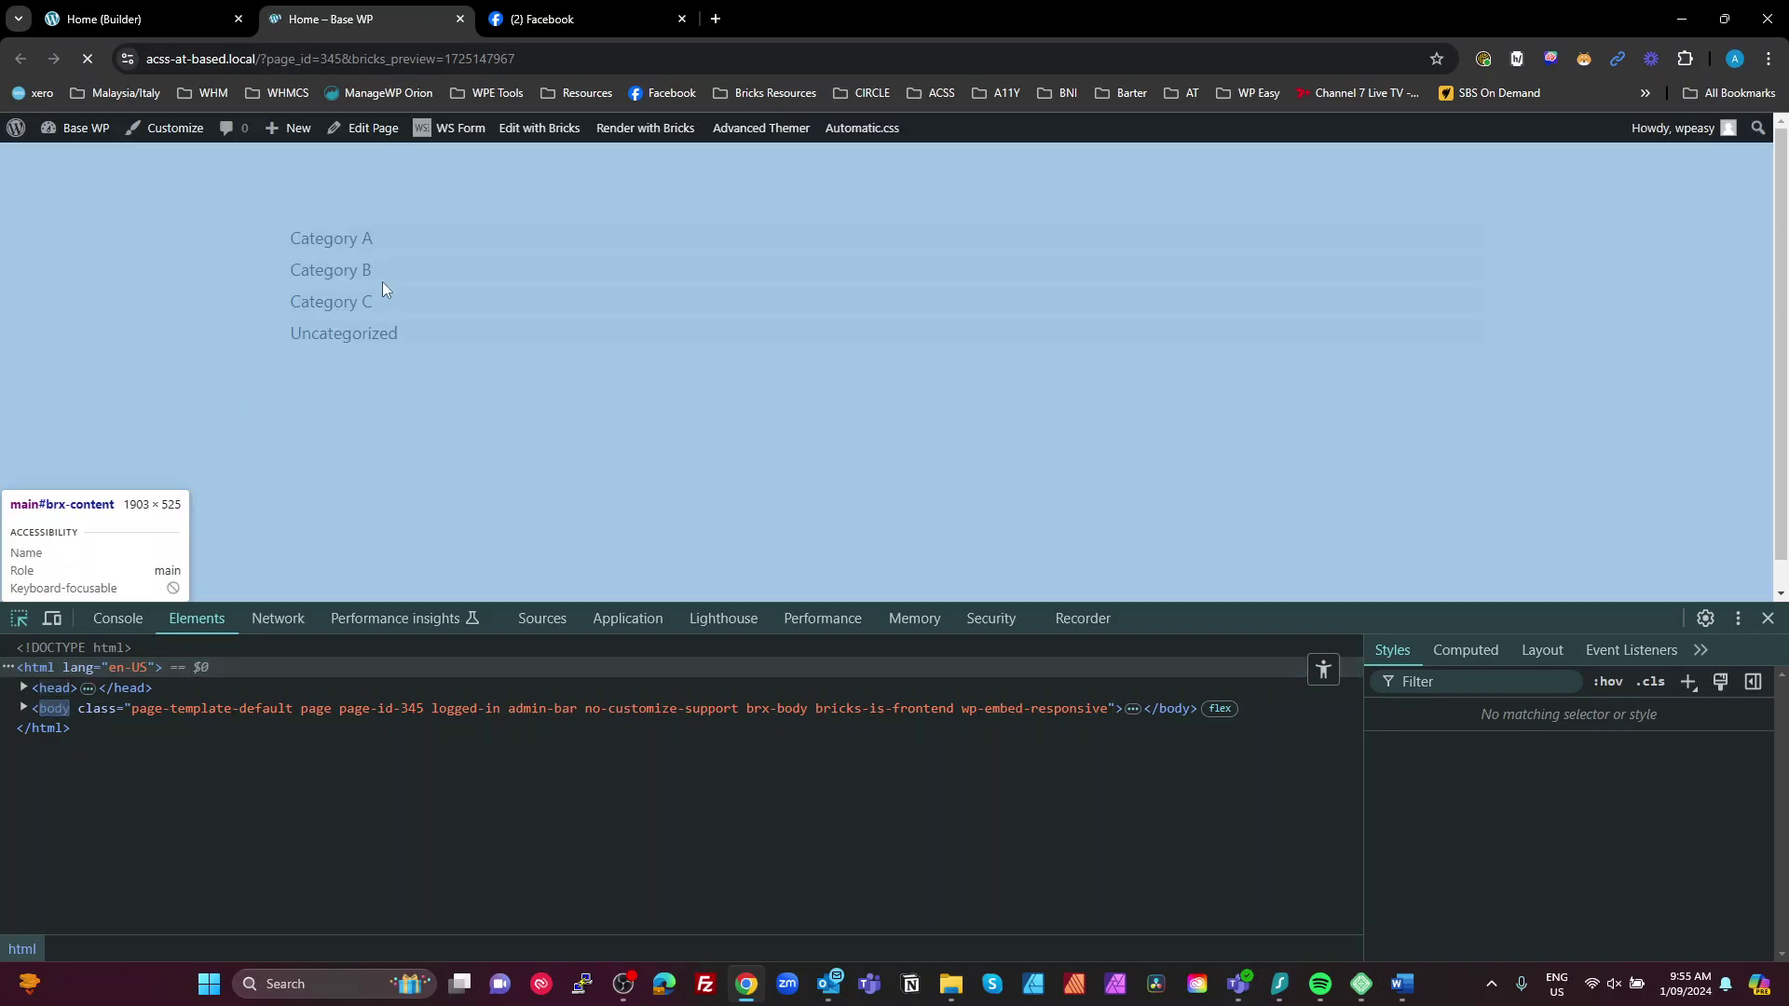
pyautogui.click(414, 239)
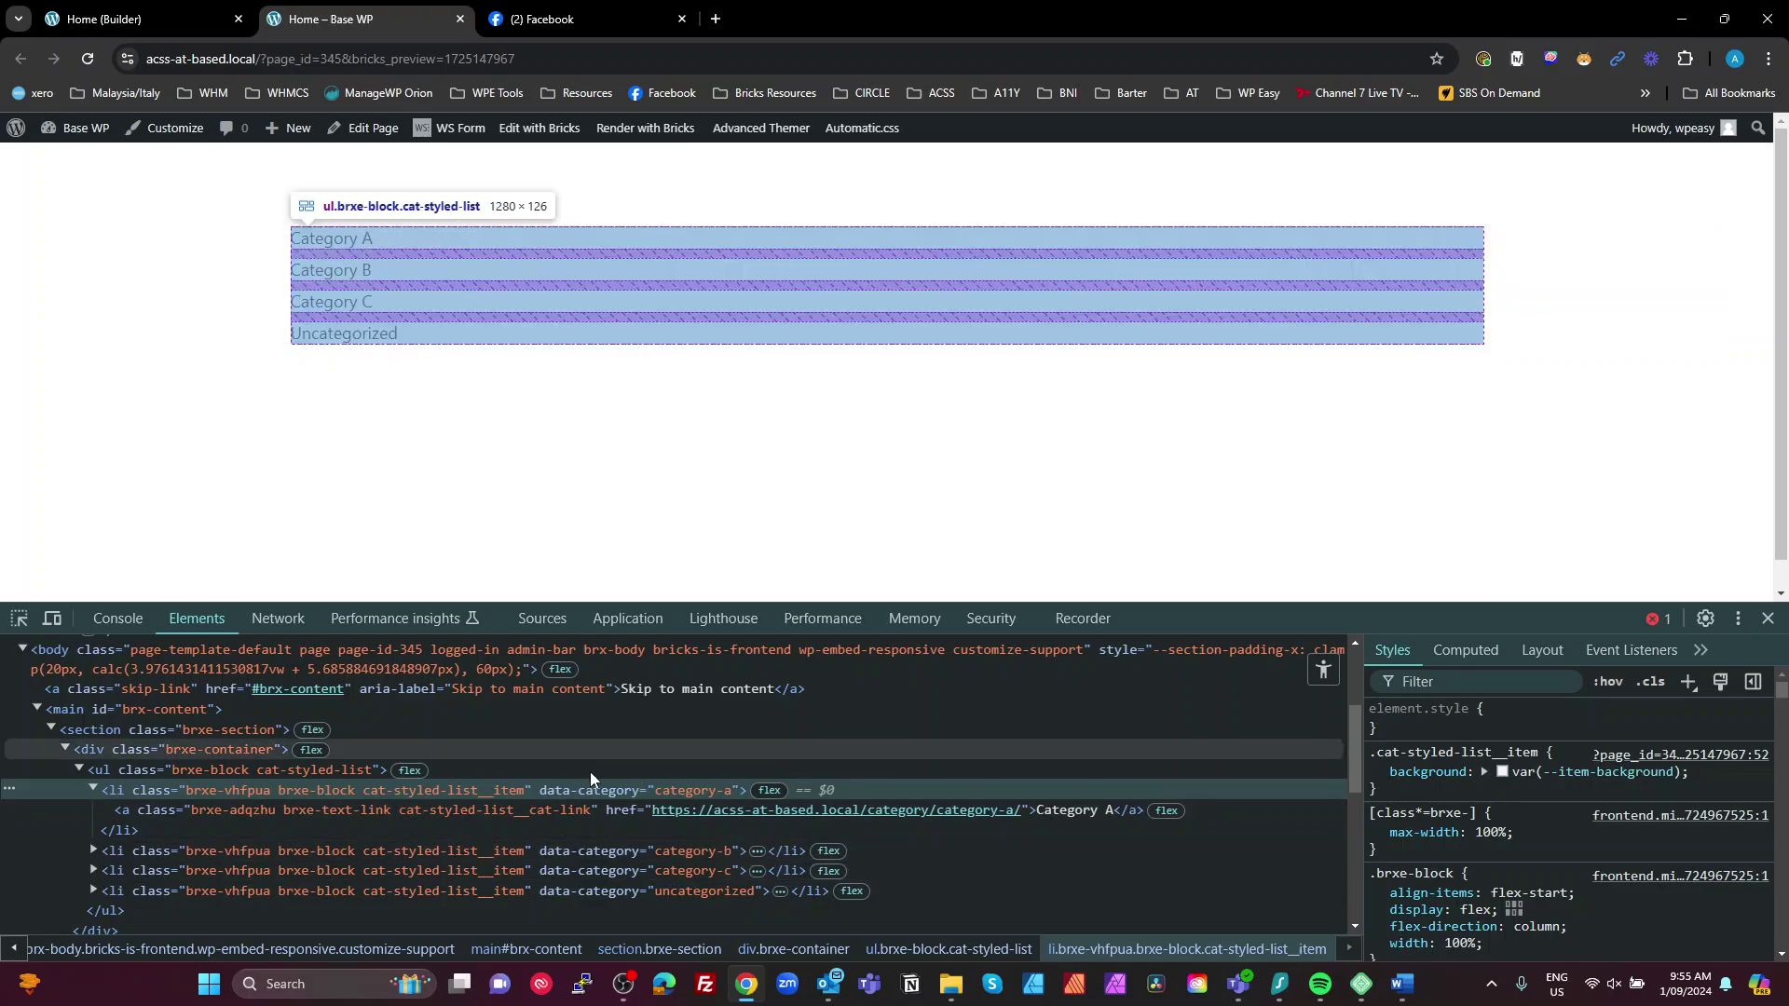
# Step: Copy the data-category="category-a" attribute from the Category A li element's markup
pyautogui.doubleClick(547, 791)
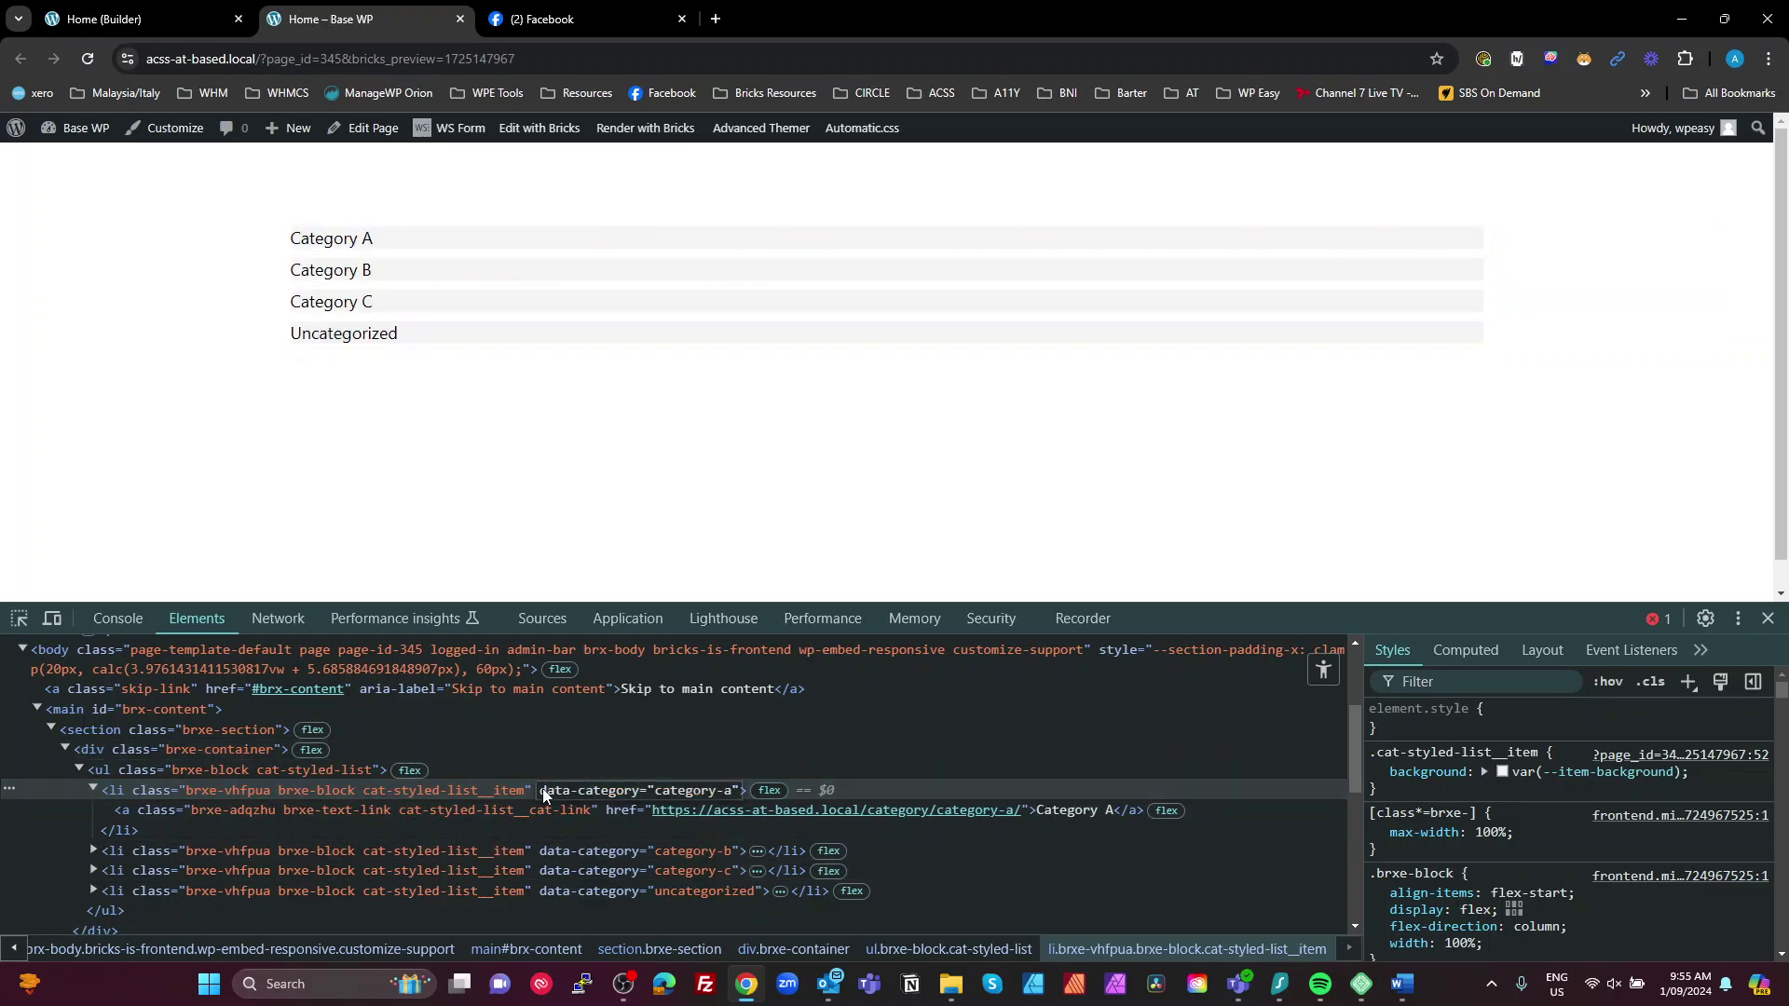
pyautogui.moveTo(543, 792); pyautogui.dragTo(743, 799)
pyautogui.hotkey('ctrl', 'c')
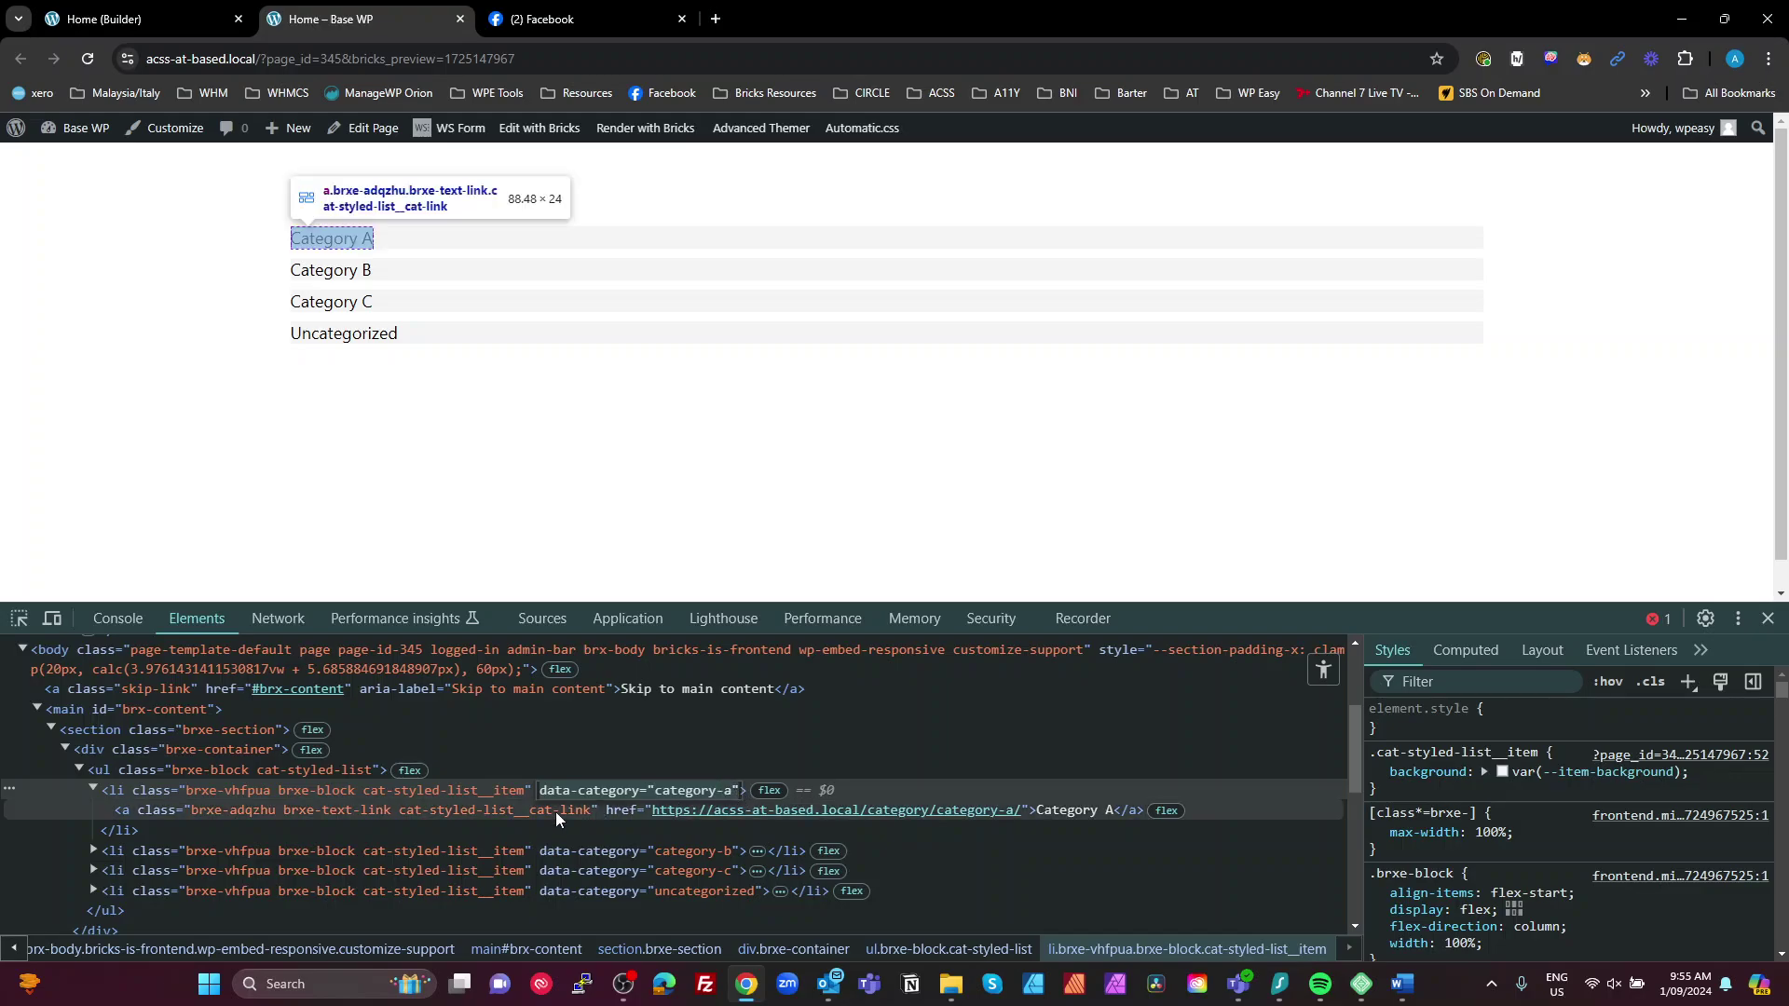
# Step: Add an empty %root%__item[data-category="category-a"] rule below the existing rules in the Cat Styled List CSS
pyautogui.click(135, 21)
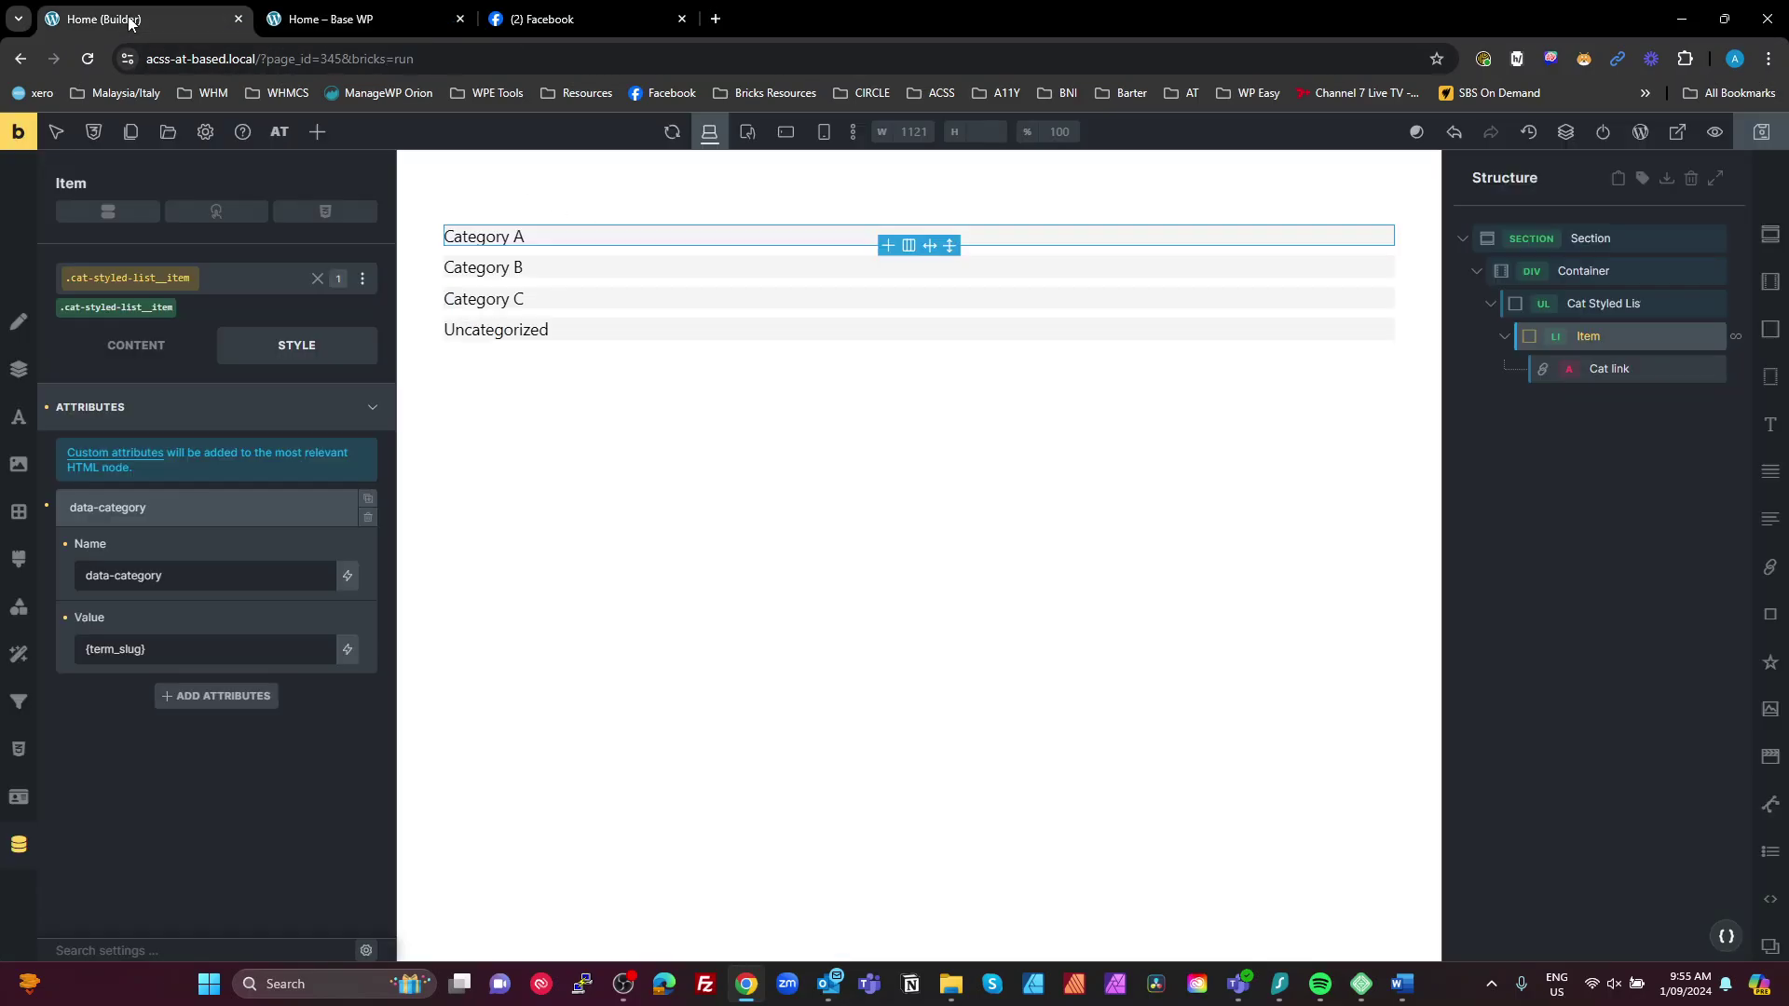
pyautogui.click(1584, 303)
pyautogui.click(20, 755)
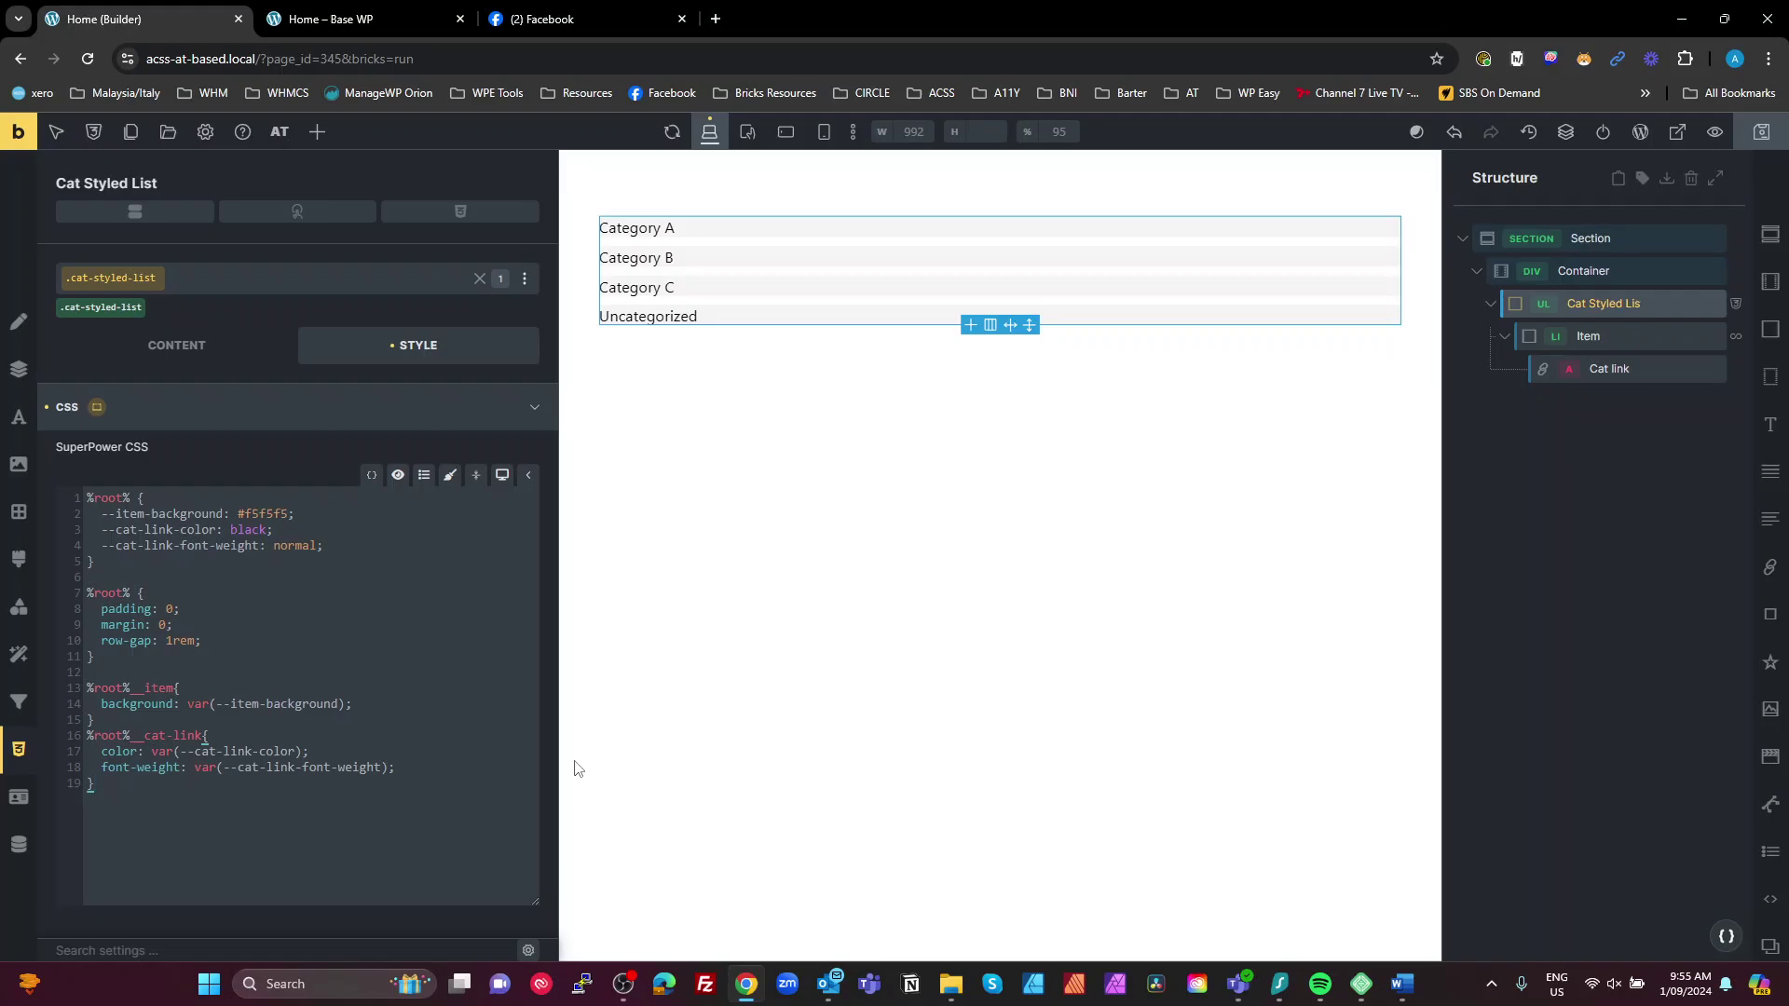
pyautogui.press('Return')
pyautogui.press('Return')
pyautogui.write('%root%__item[')
pyautogui.hotkey('ctrl', 'v')
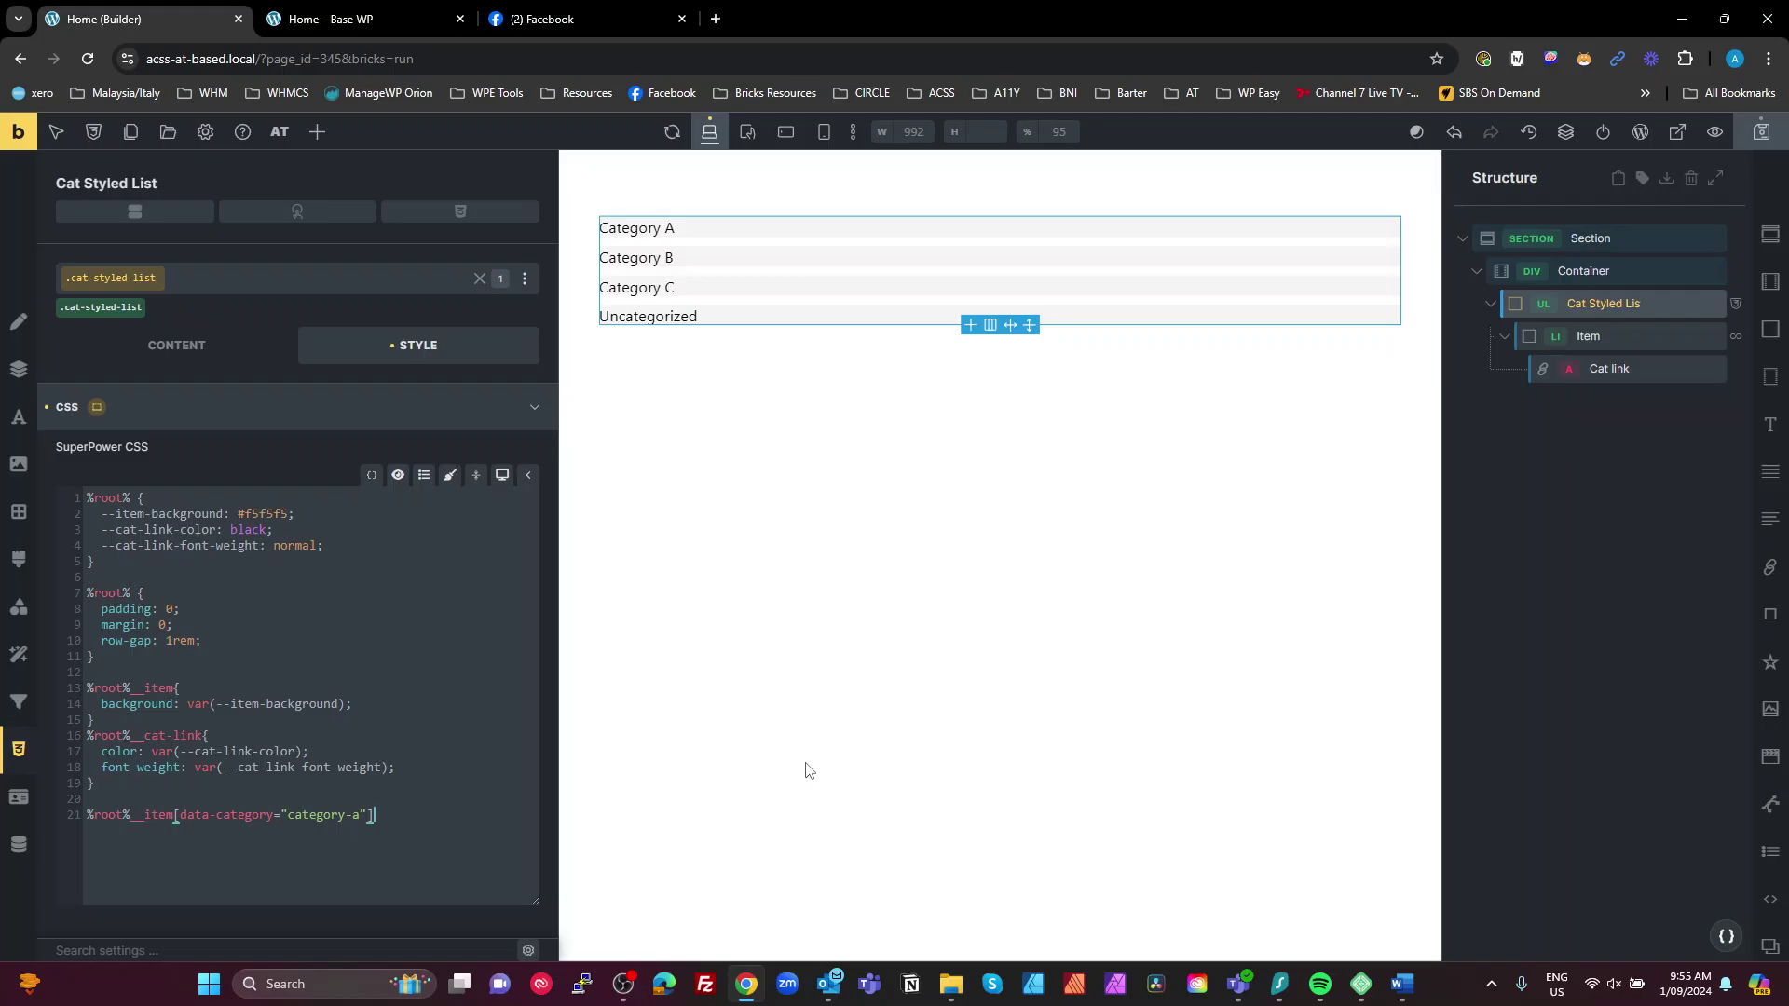
pyautogui.write('{')
pyautogui.press('Return')
# Step: Copy the three custom property declarations from the first %root% rule into the category-a rule
pyautogui.moveTo(329, 543); pyautogui.dragTo(102, 517)
pyautogui.hotkey('ctrl', 'c')
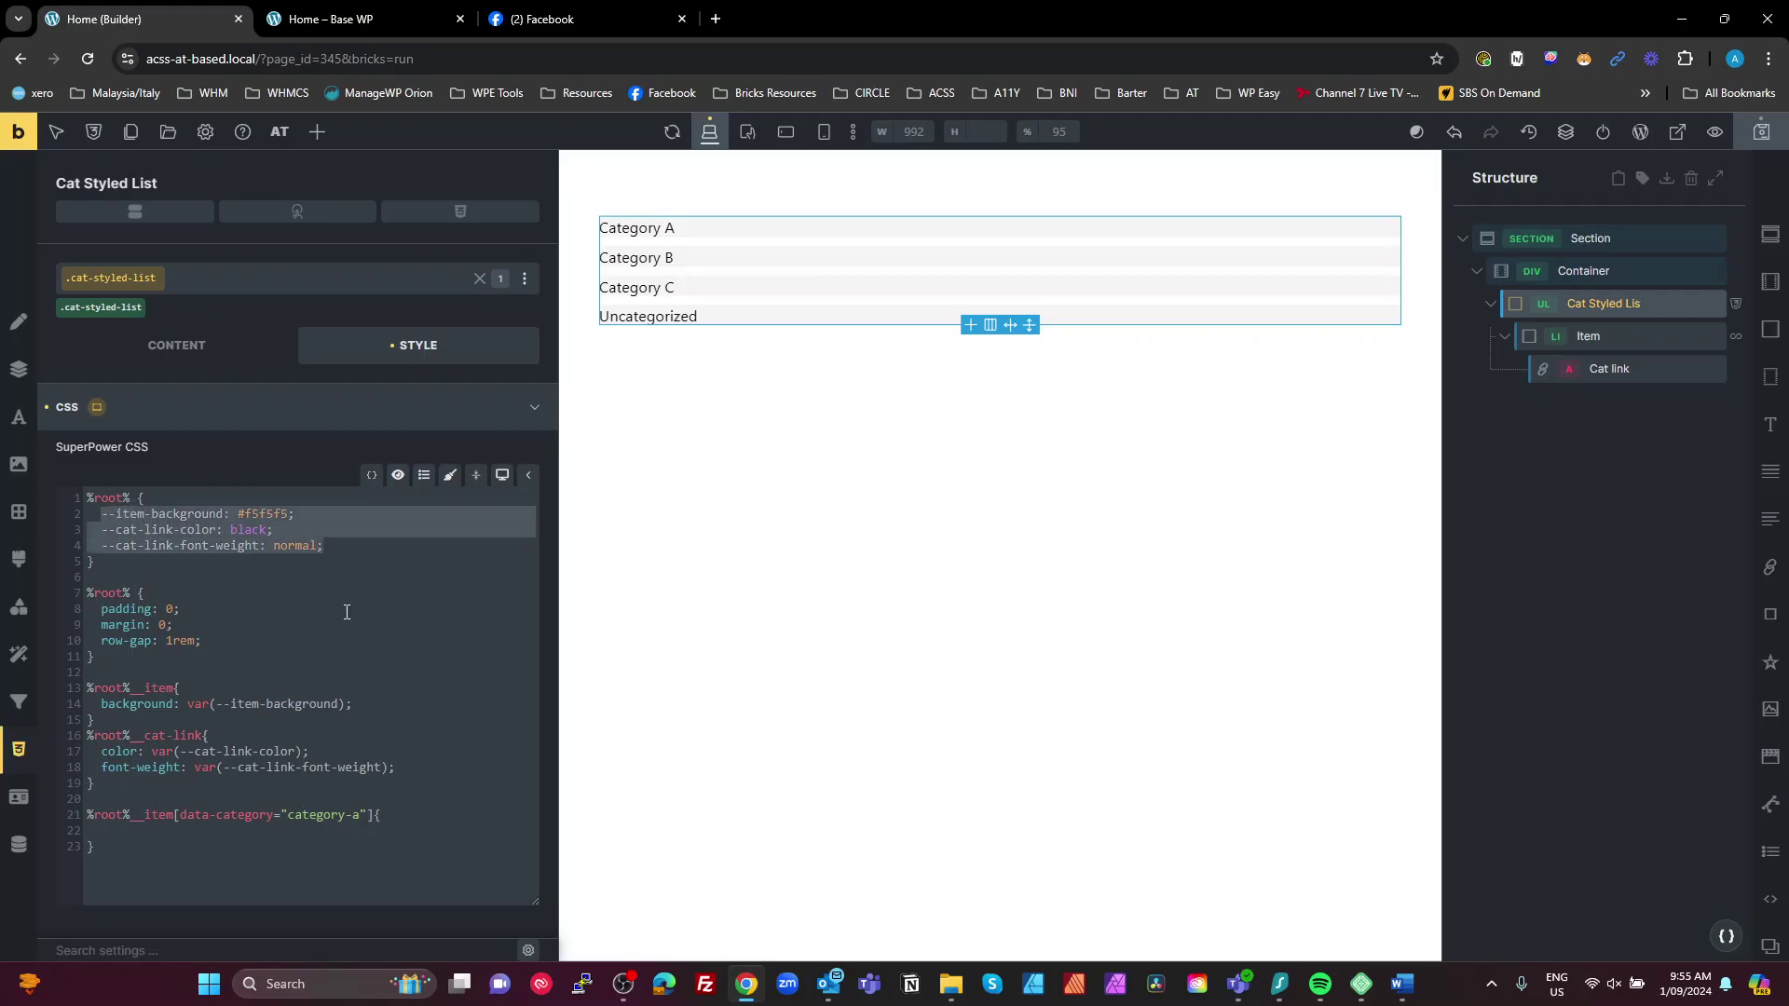
pyautogui.click(172, 832)
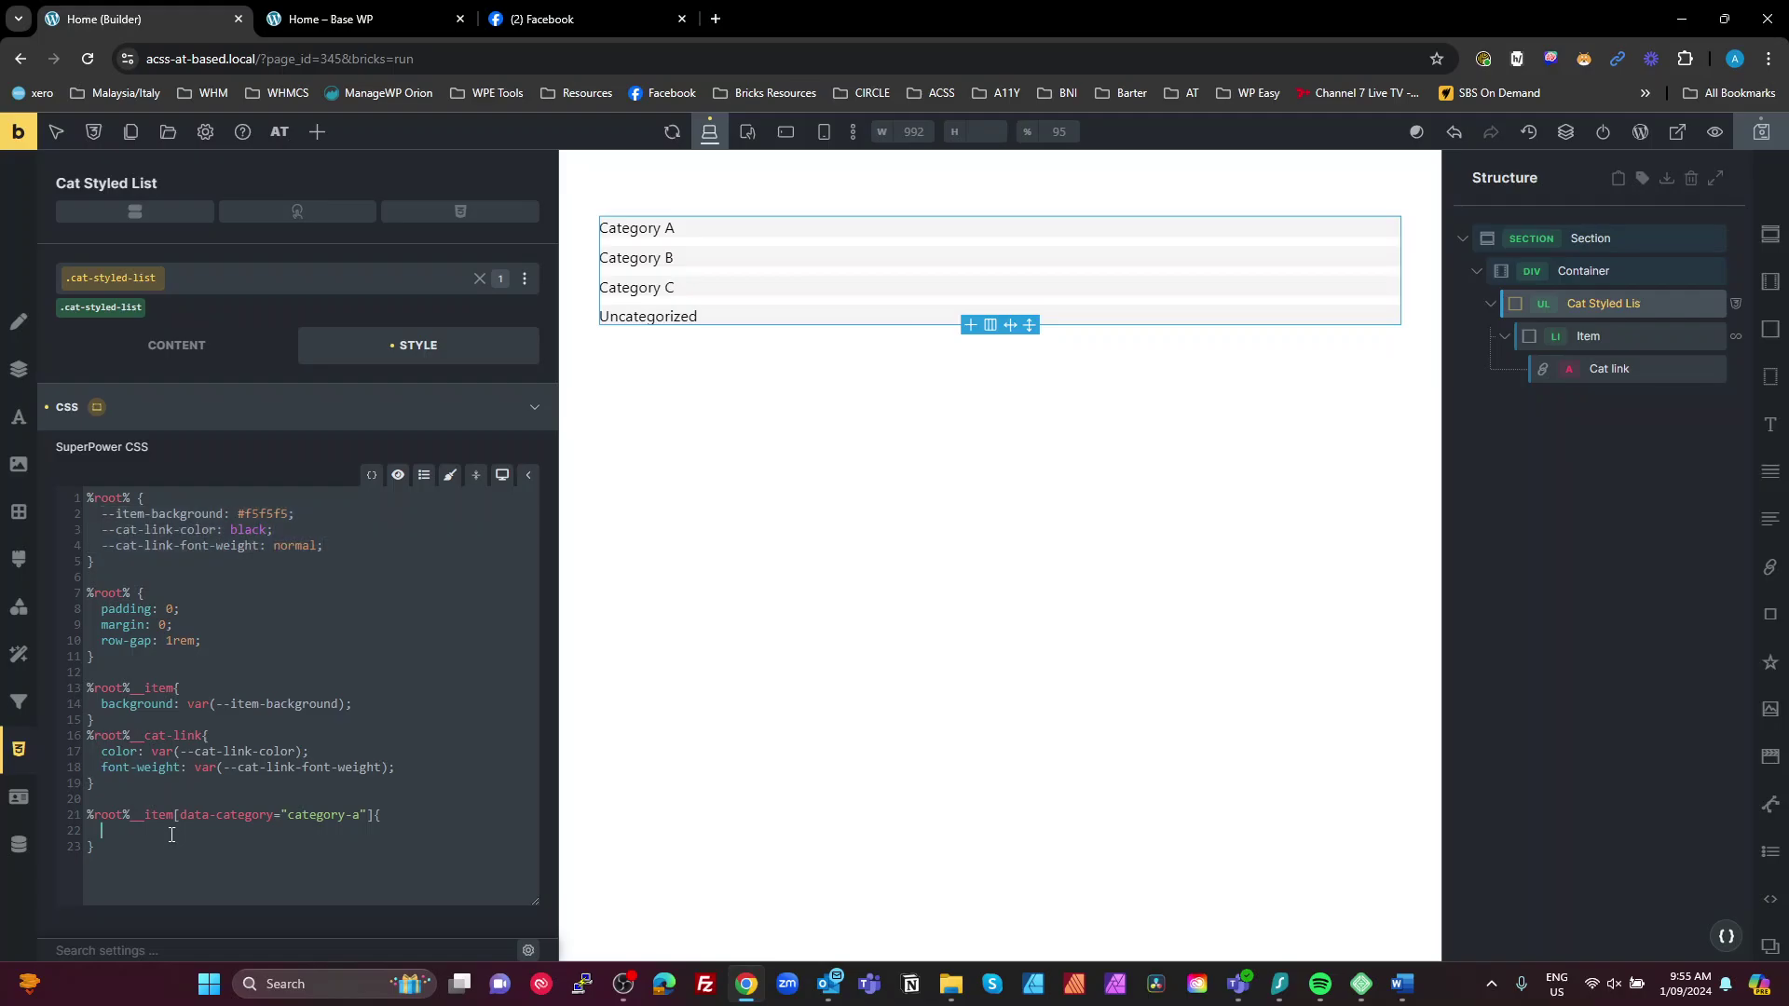
pyautogui.hotkey('ctrl', 'v')
# Step: In the category-a rule, set --item-background to green and --cat-link-color to yellow
pyautogui.moveTo(290, 832); pyautogui.dragTo(233, 830)
pyautogui.write('sreen')
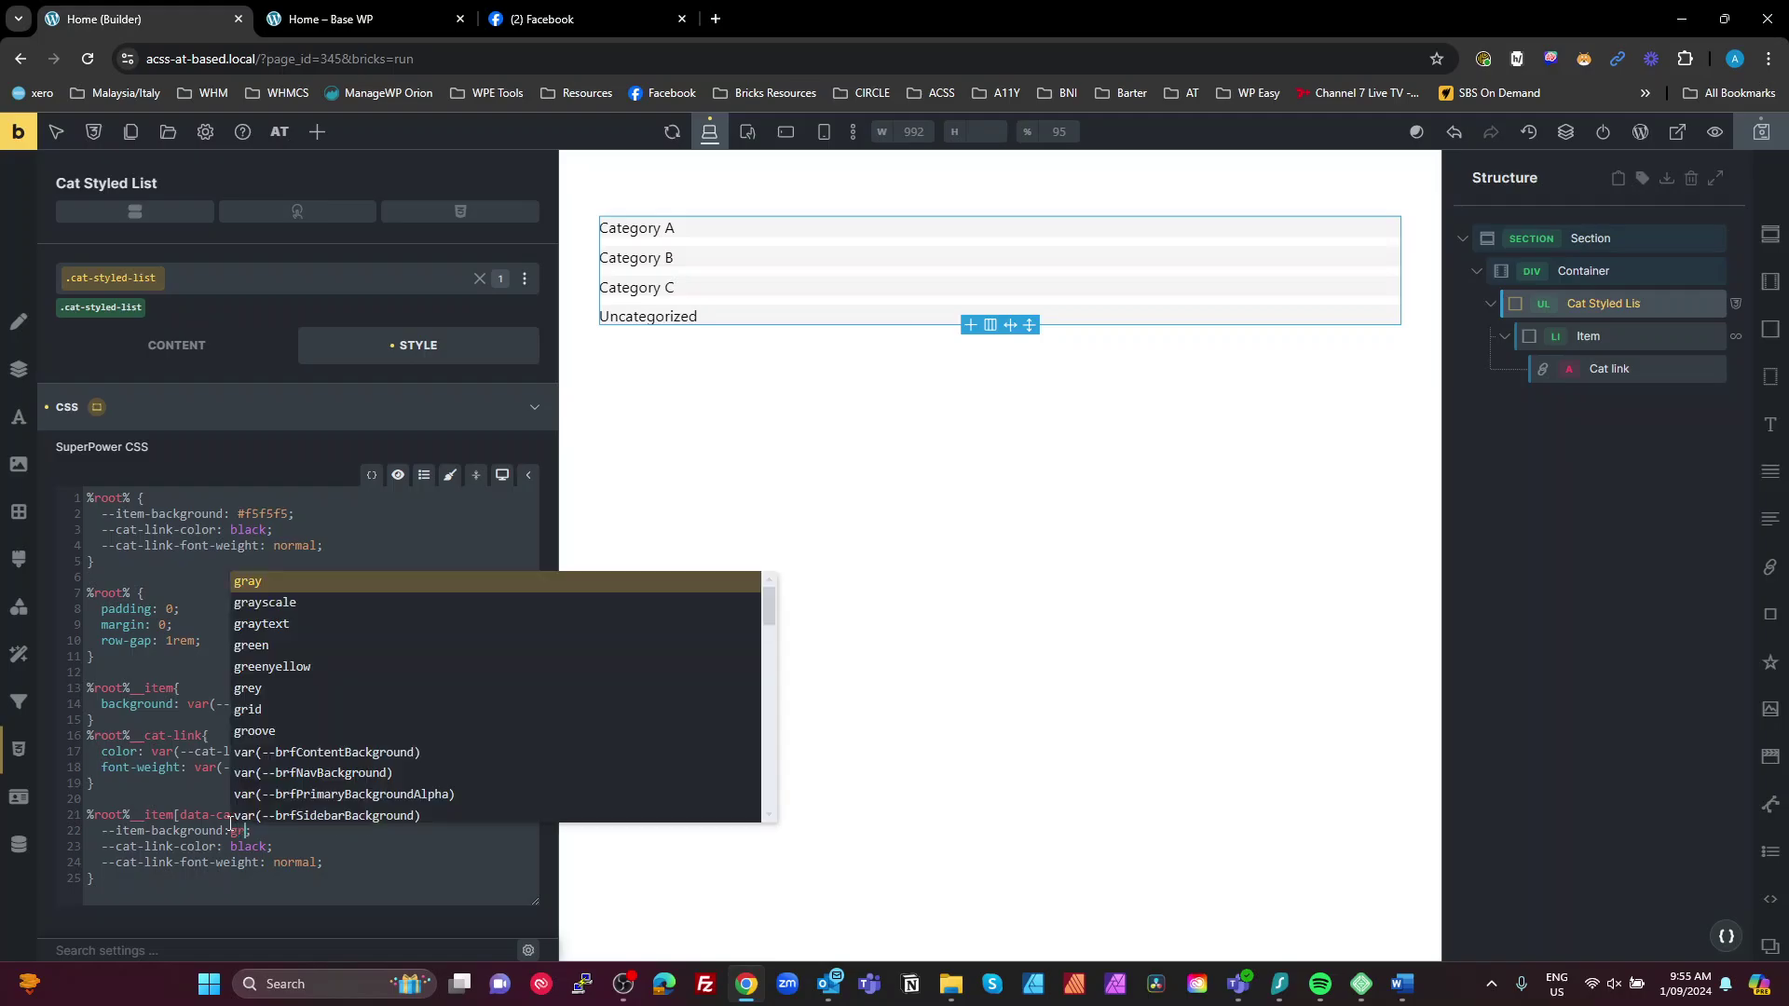
pyautogui.press('Escape')
pyautogui.doubleClick(246, 848)
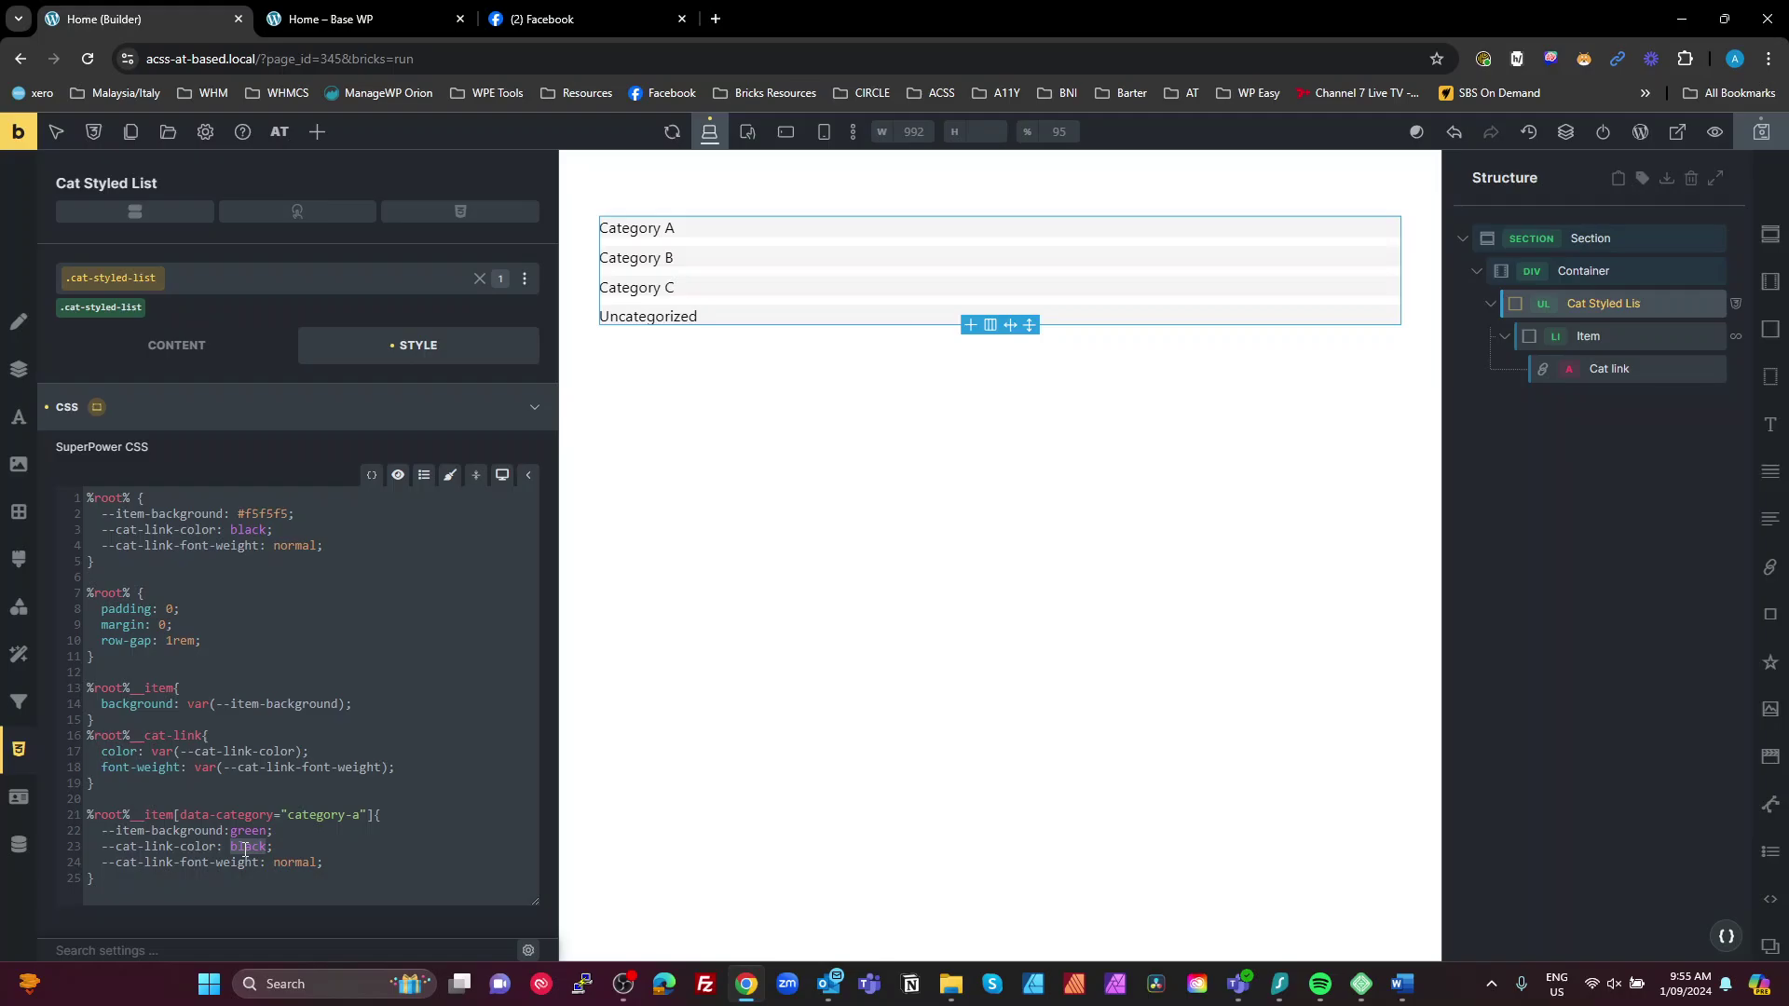
pyautogui.write('yellow')
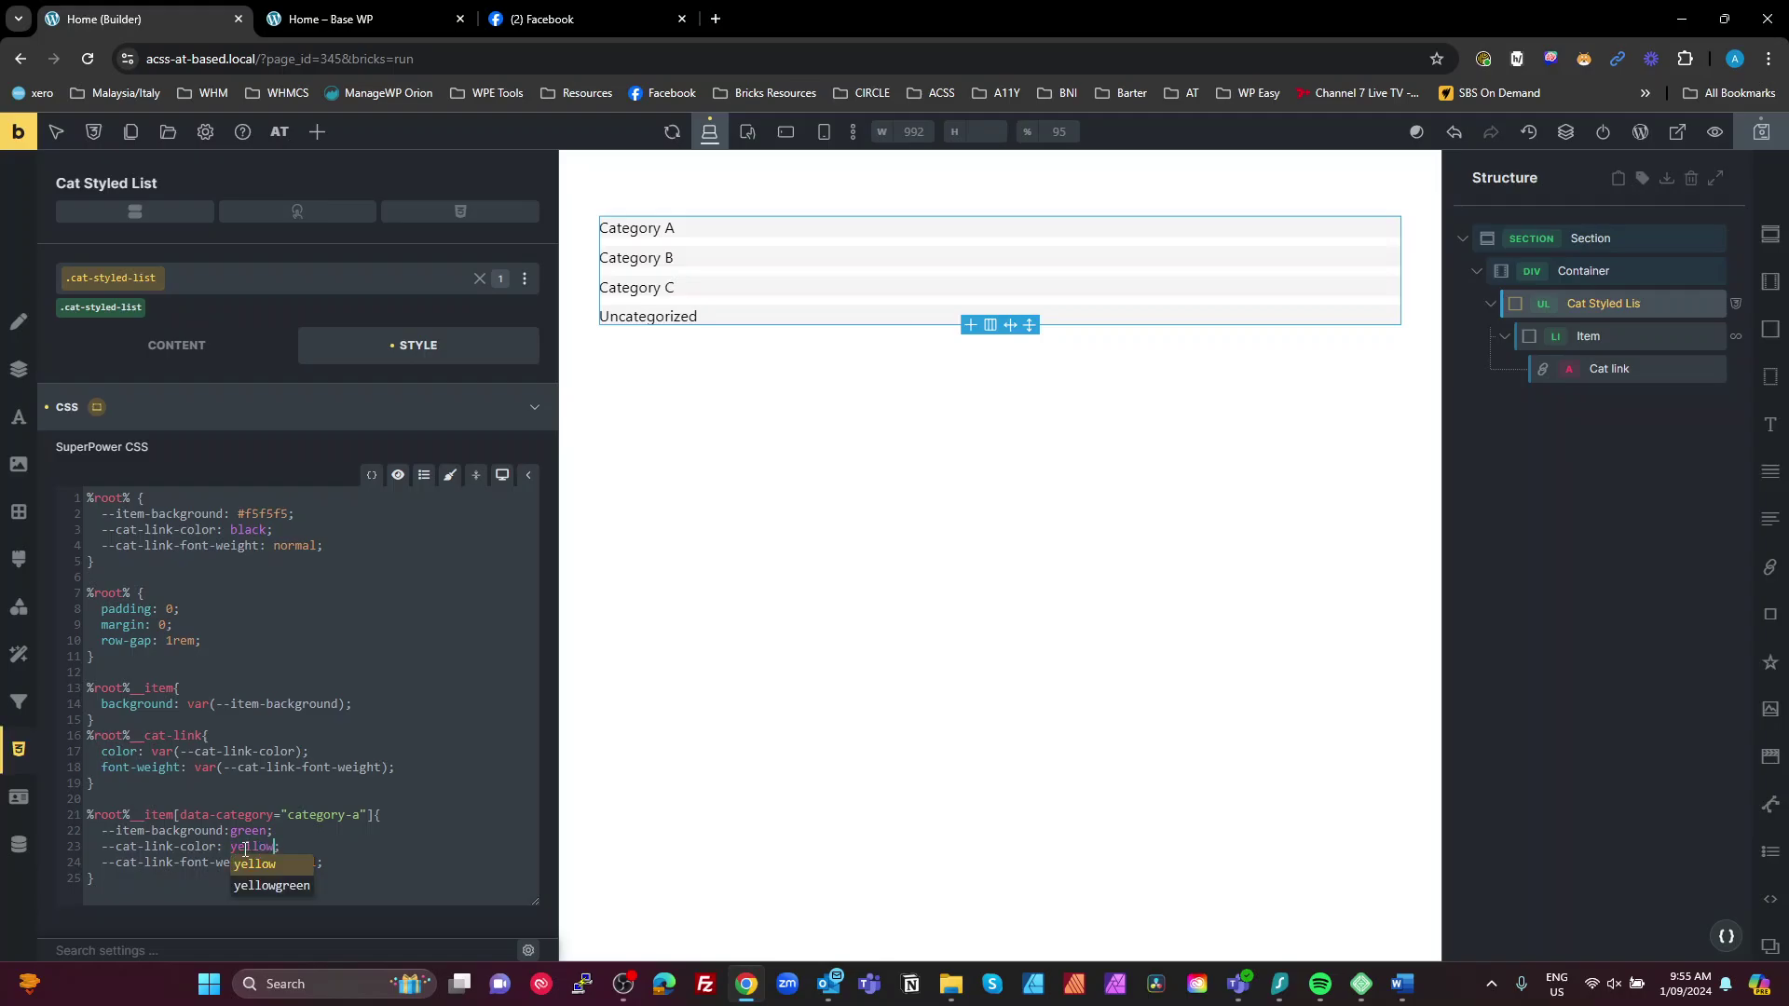
pyautogui.press('Escape')
# Step: Set --cat-link-font-weight to bold in the category-a rule, save, and check the frontend preview
pyautogui.doubleClick(290, 864)
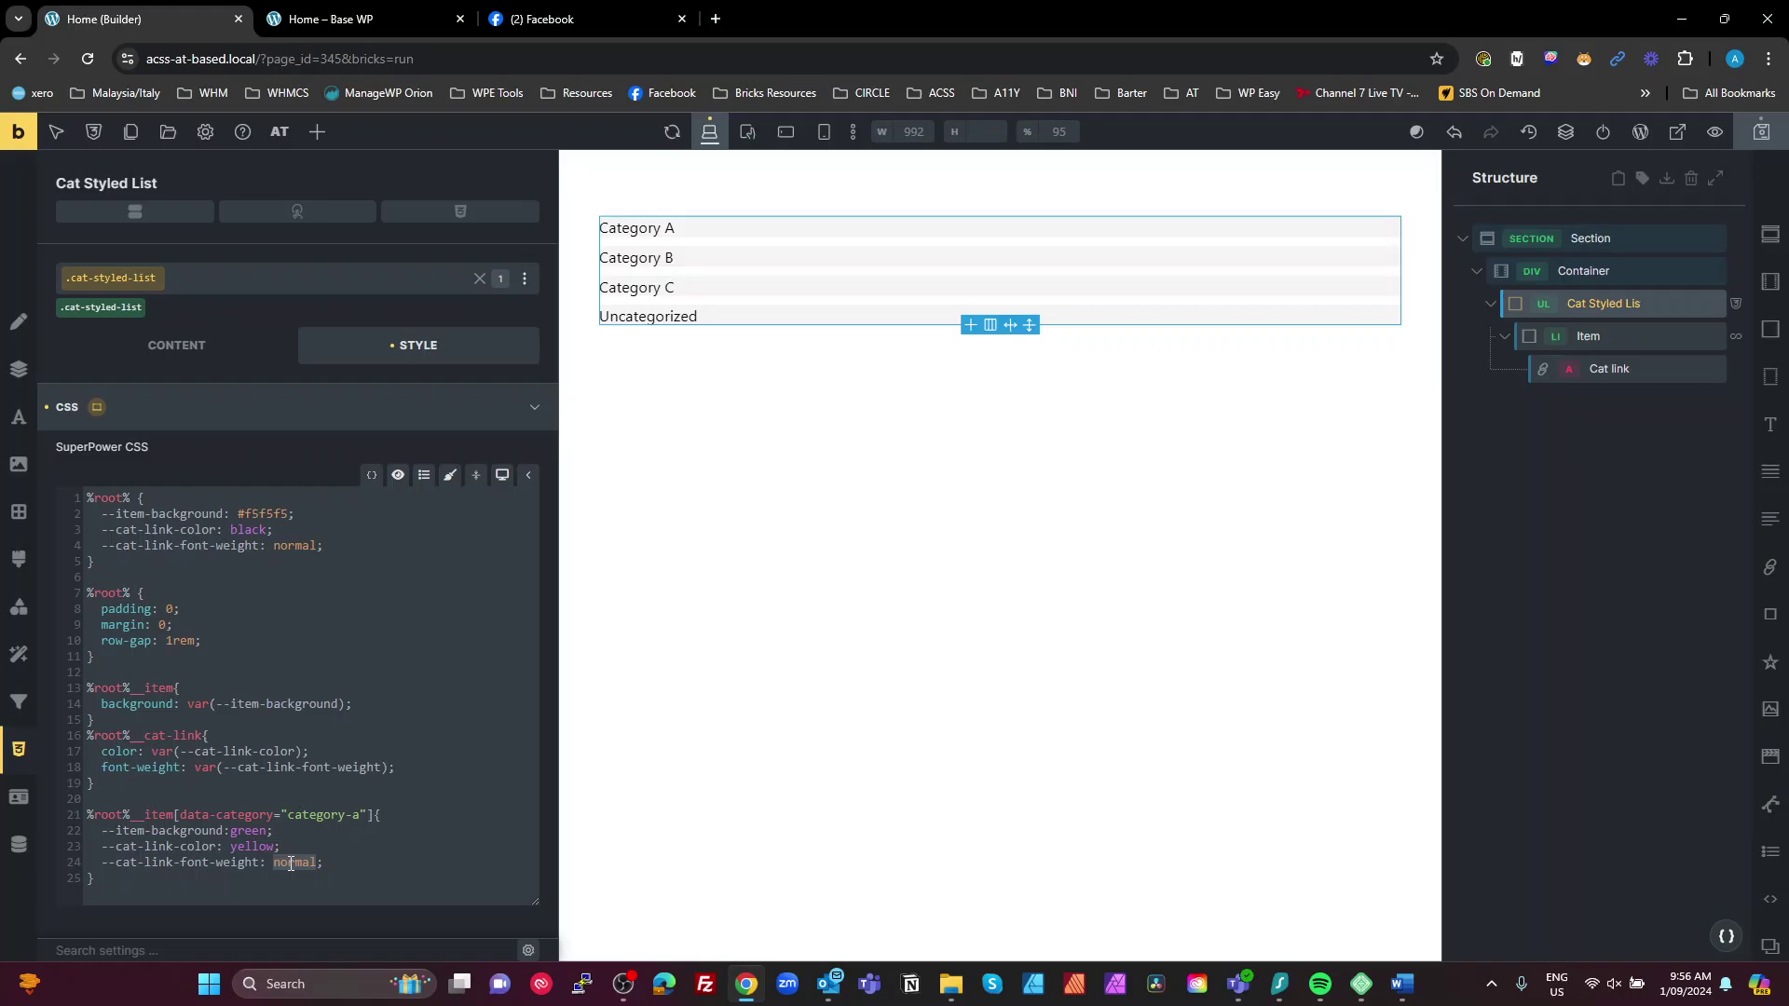
pyautogui.write('bold')
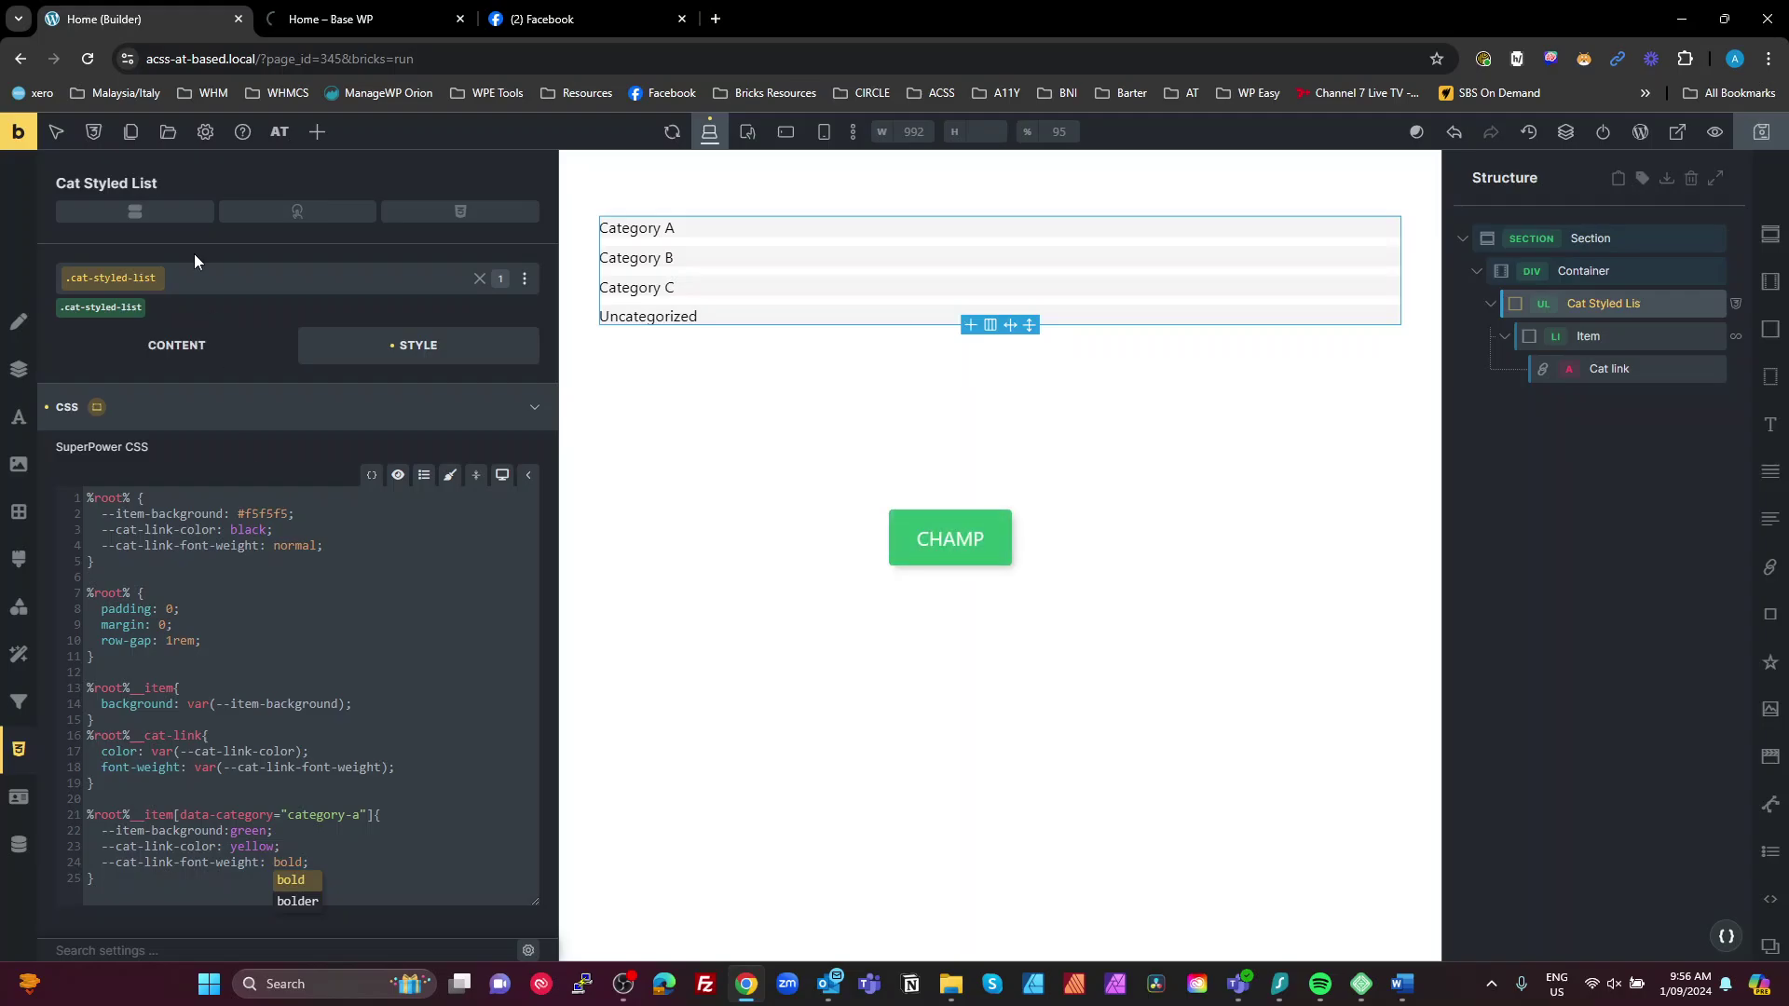
pyautogui.click(376, 17)
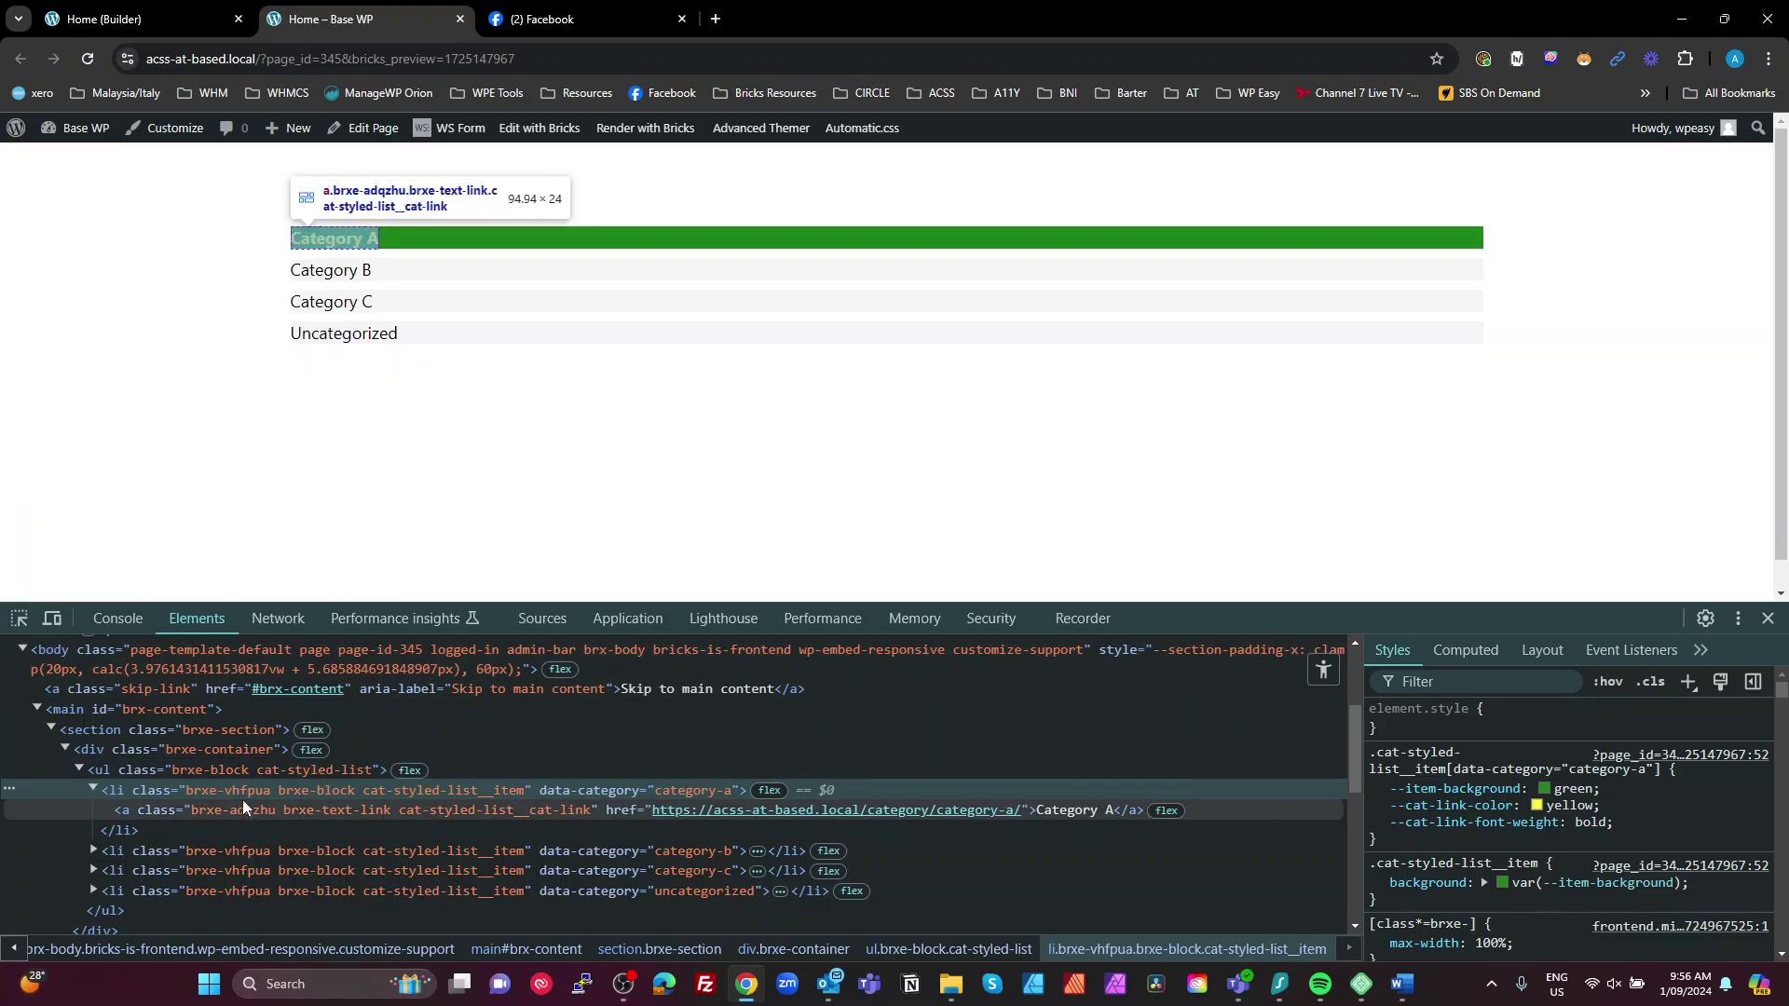
# Step: Duplicate the category-a rule directly below itself and change the copy's selector value to category-b
pyautogui.click(133, 25)
pyautogui.moveTo(130, 879); pyautogui.dragTo(70, 818)
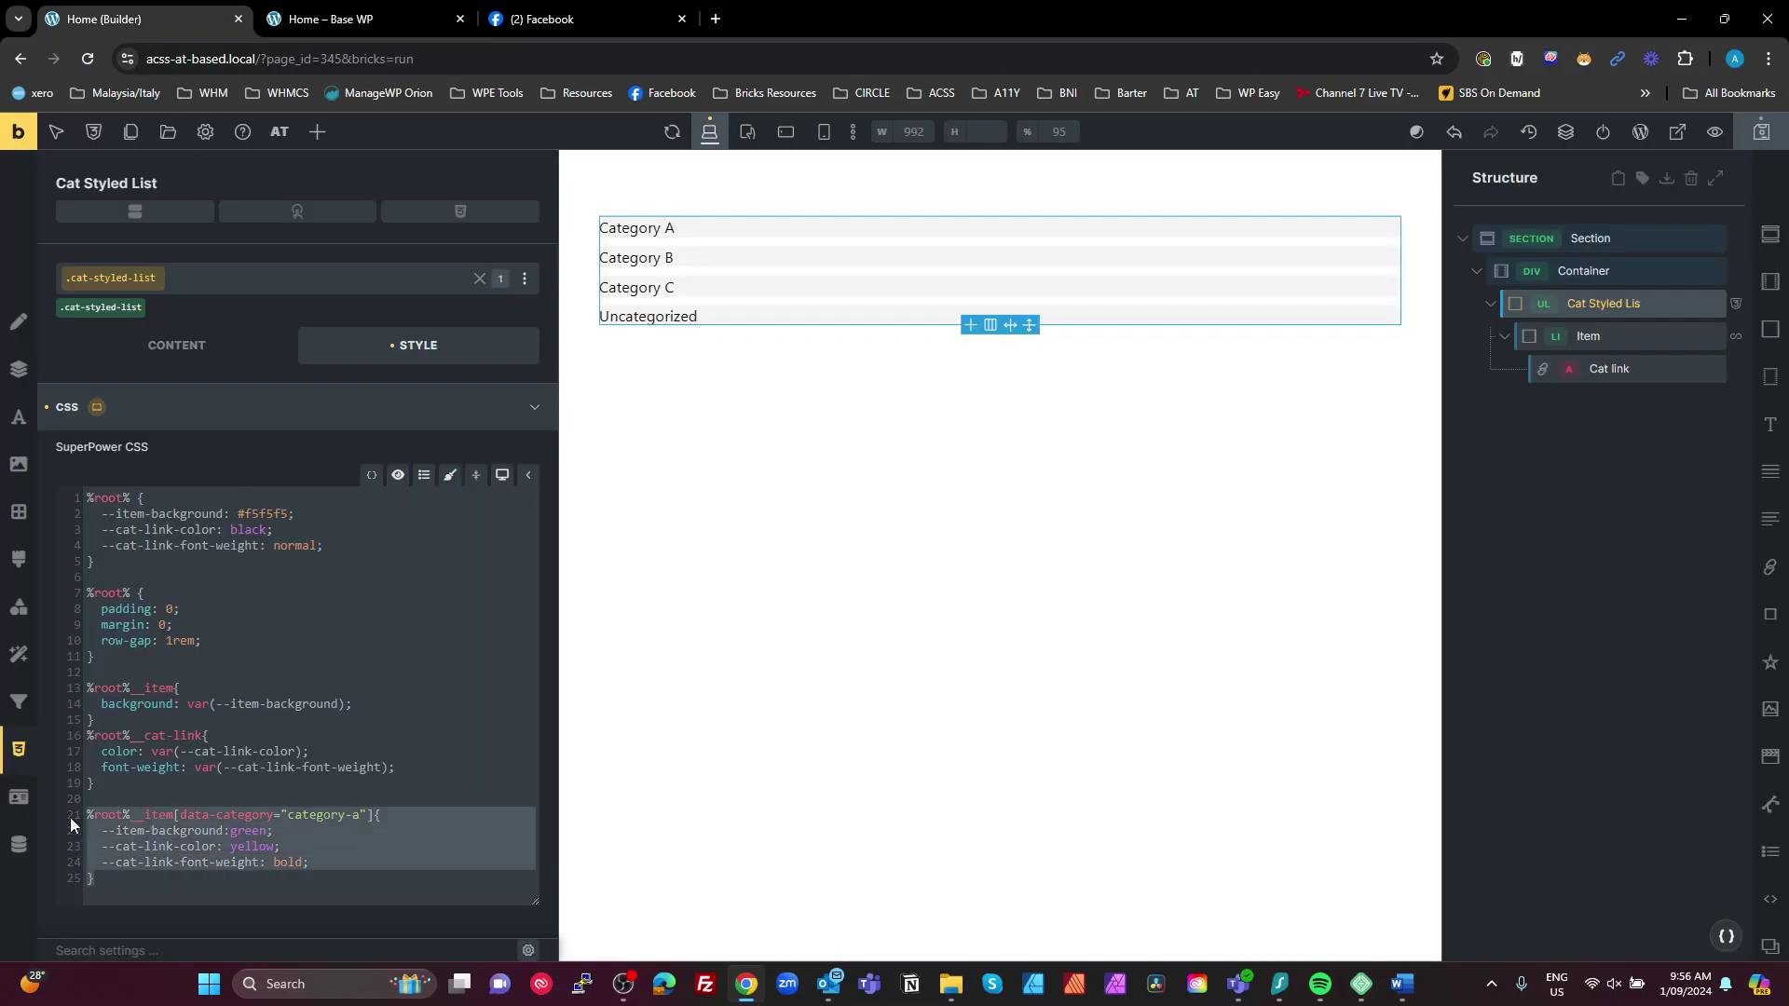
pyautogui.hotkey('ctrl', 'c')
pyautogui.click(107, 880)
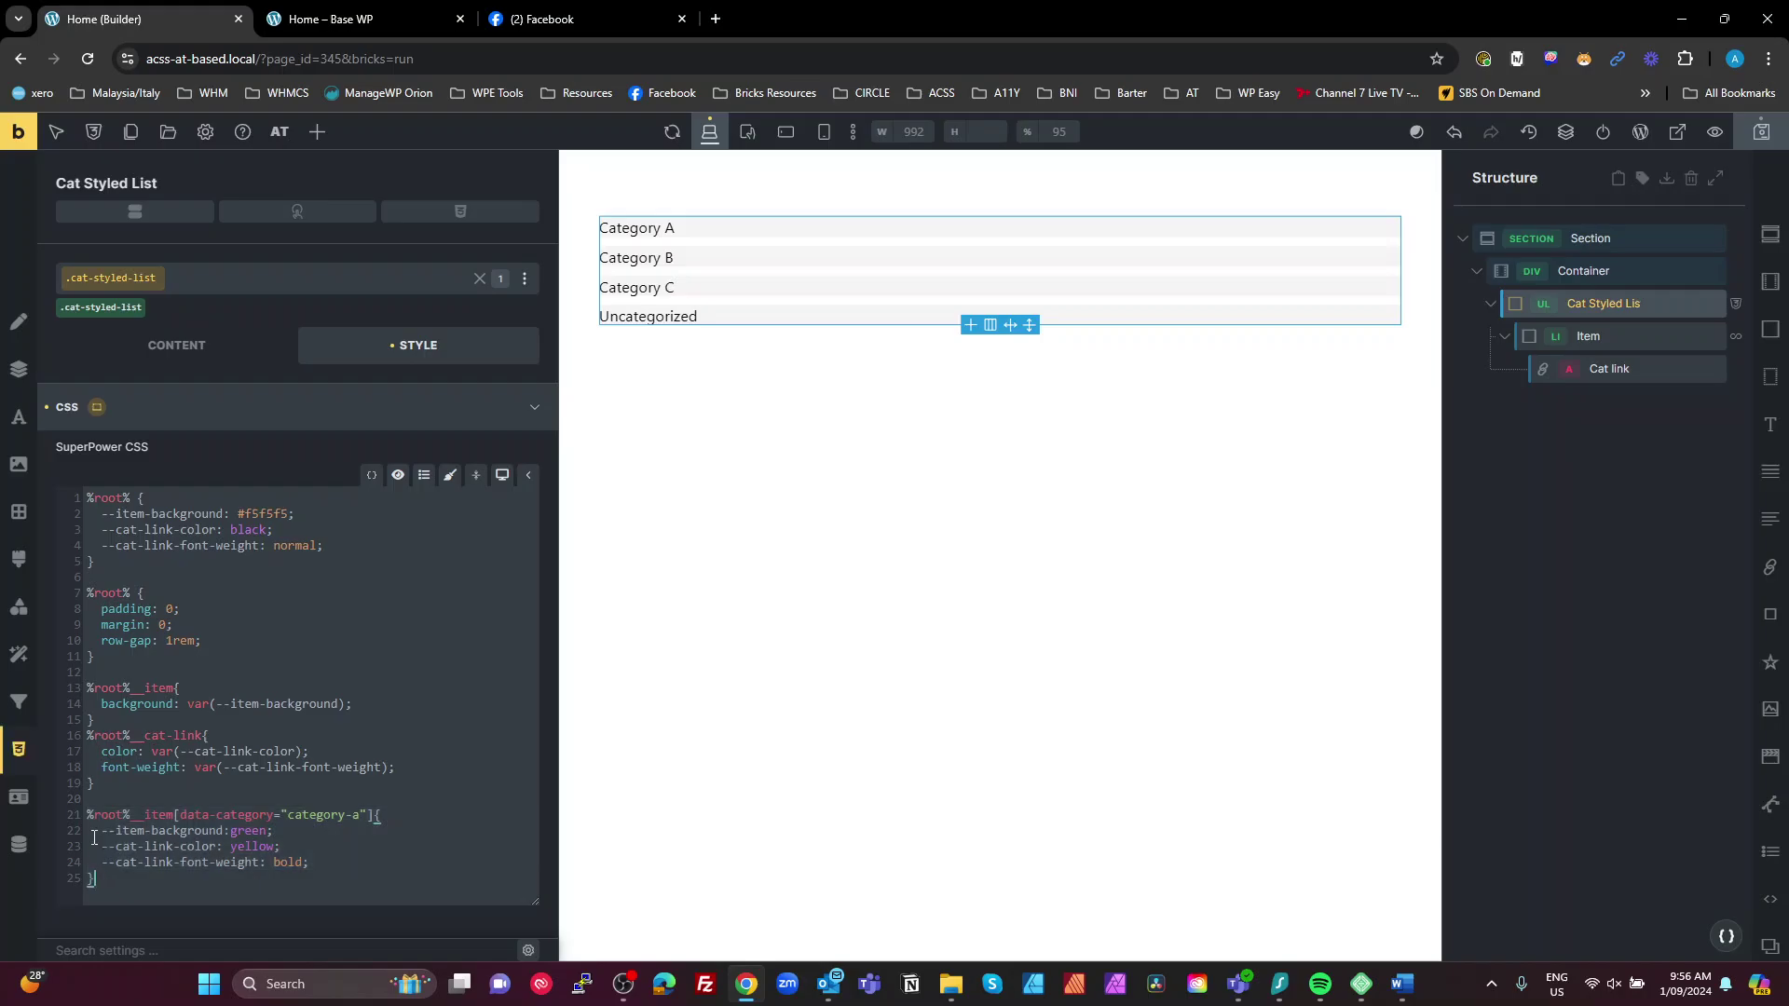
pyautogui.press('Return')
pyautogui.hotkey('ctrl', 'v')
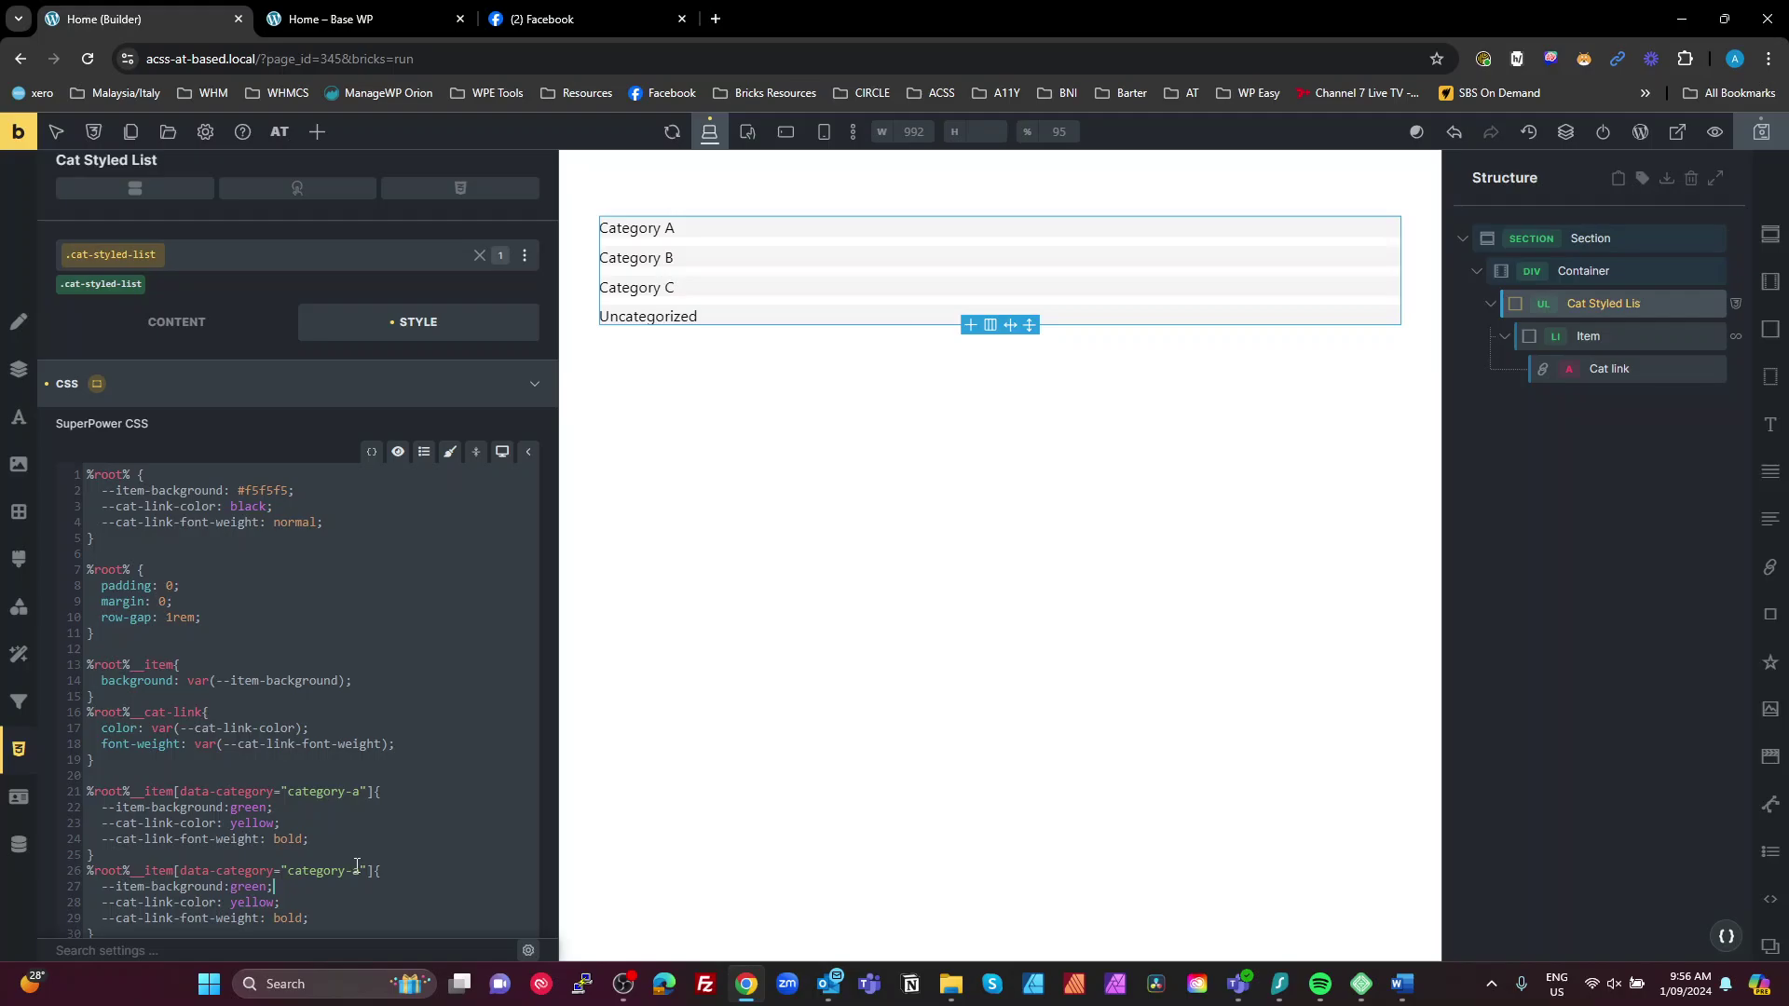
pyautogui.click(358, 867)
pyautogui.press('Delete')
pyautogui.write('b')
# Step: In the category-a rule, set --item-background to purple and --cat-link-color to white
pyautogui.scroll(-1, 247, 774)
pyautogui.doubleClick(247, 752)
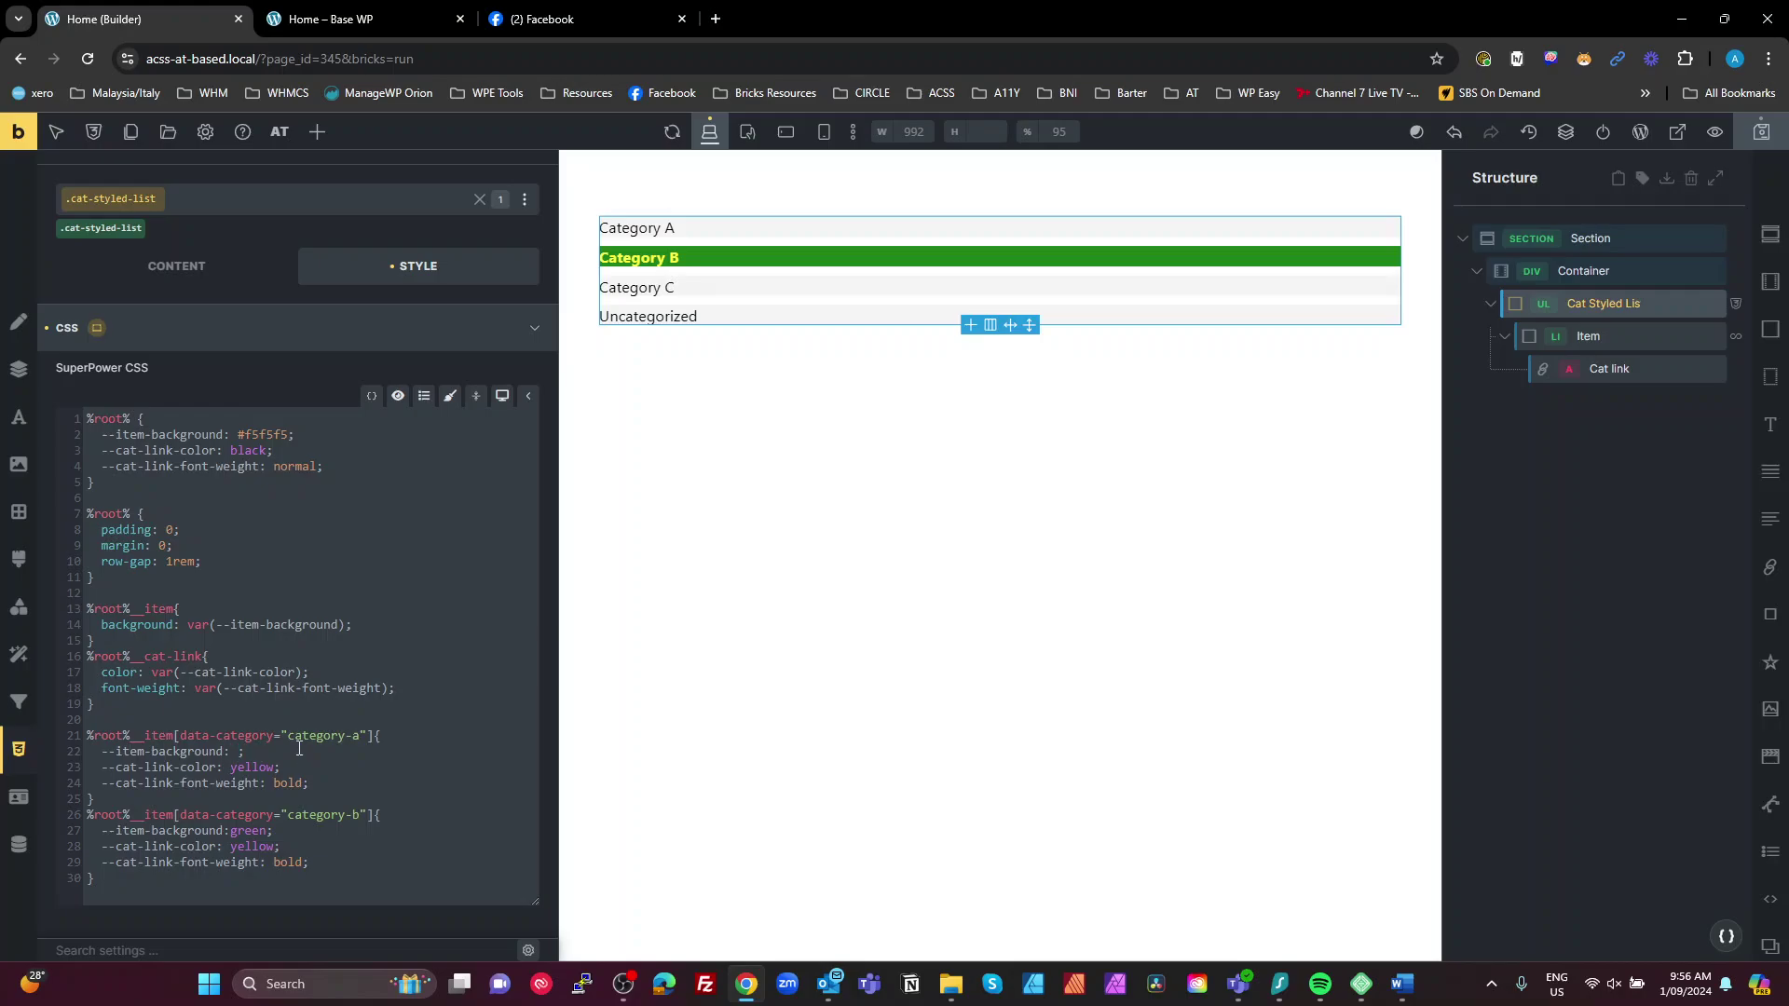
pyautogui.write('purple')
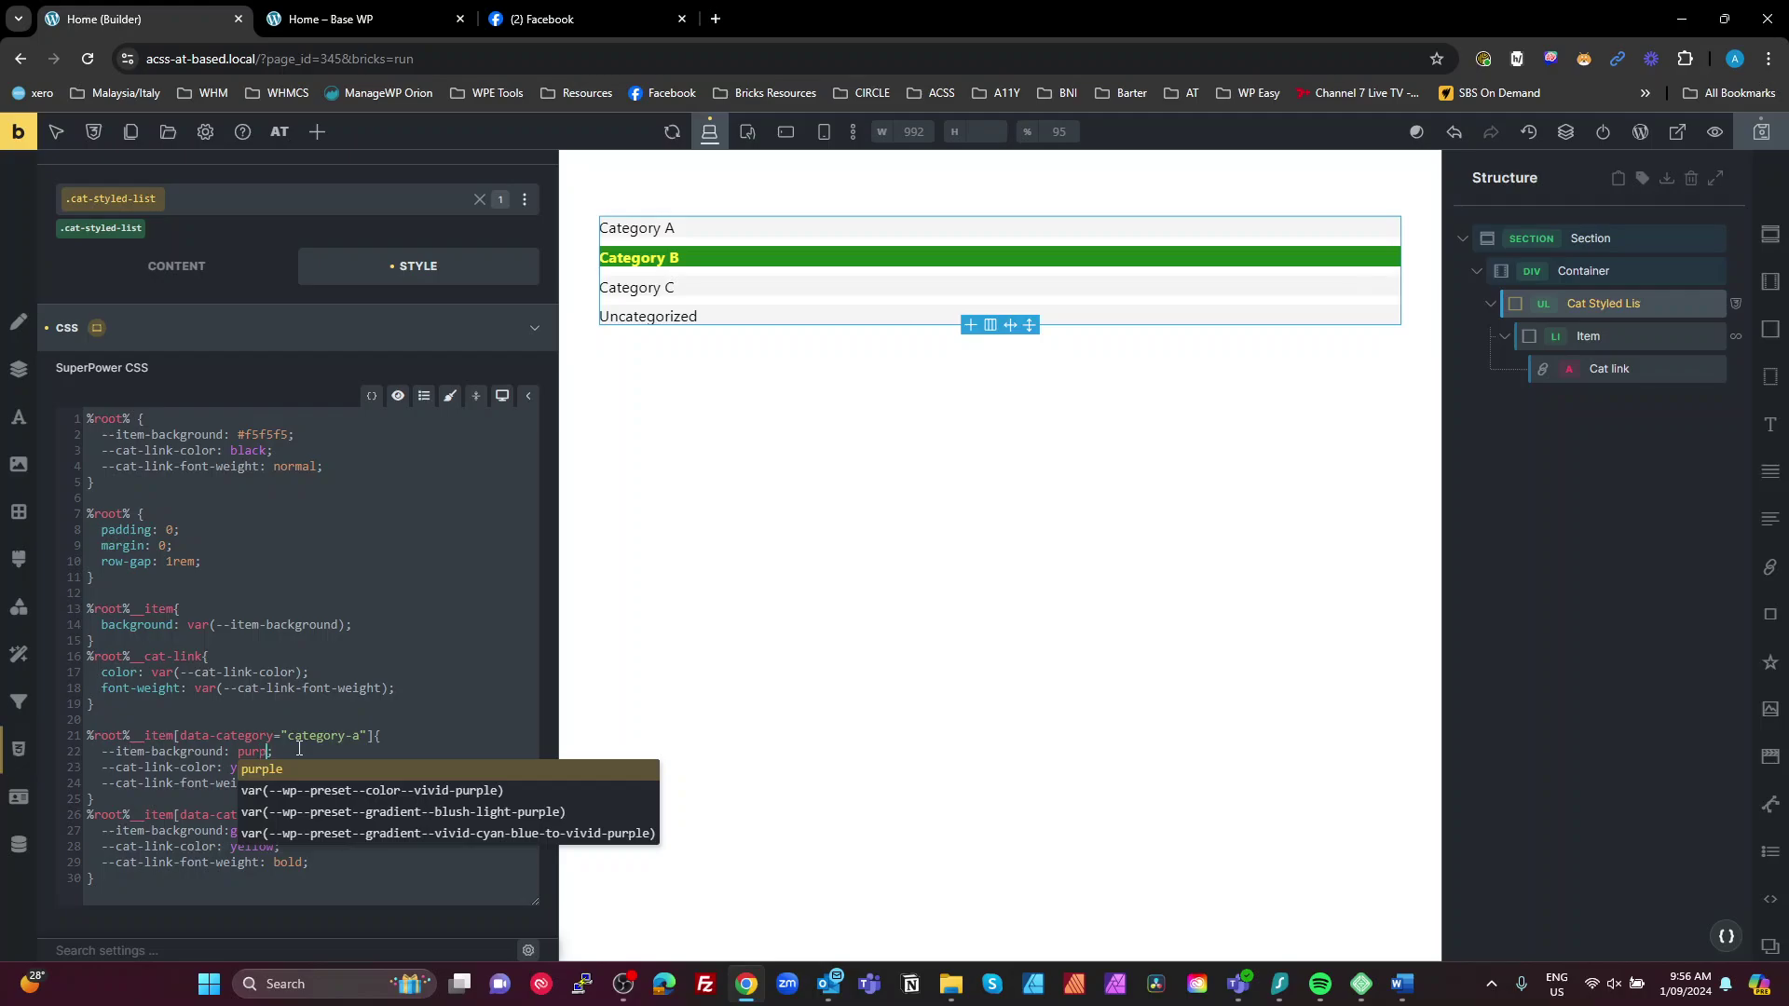
pyautogui.press('Escape')
pyautogui.doubleClick(248, 767)
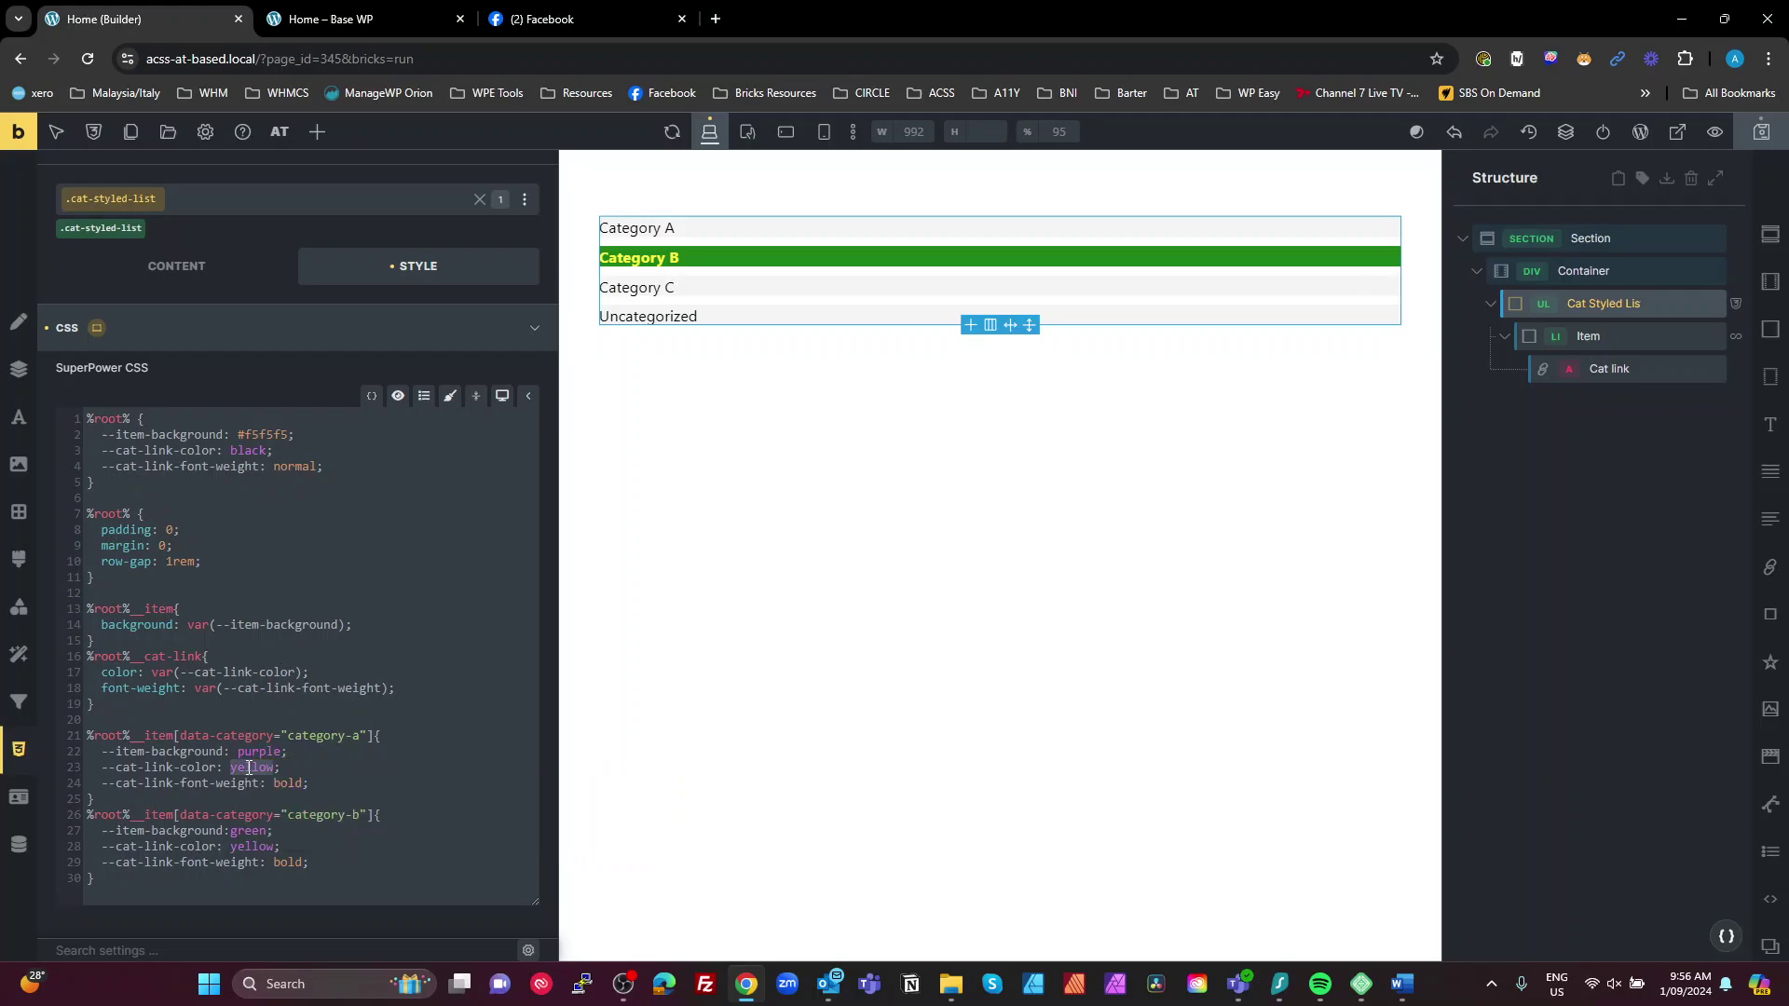
pyautogui.write('w')
pyautogui.write('hite')
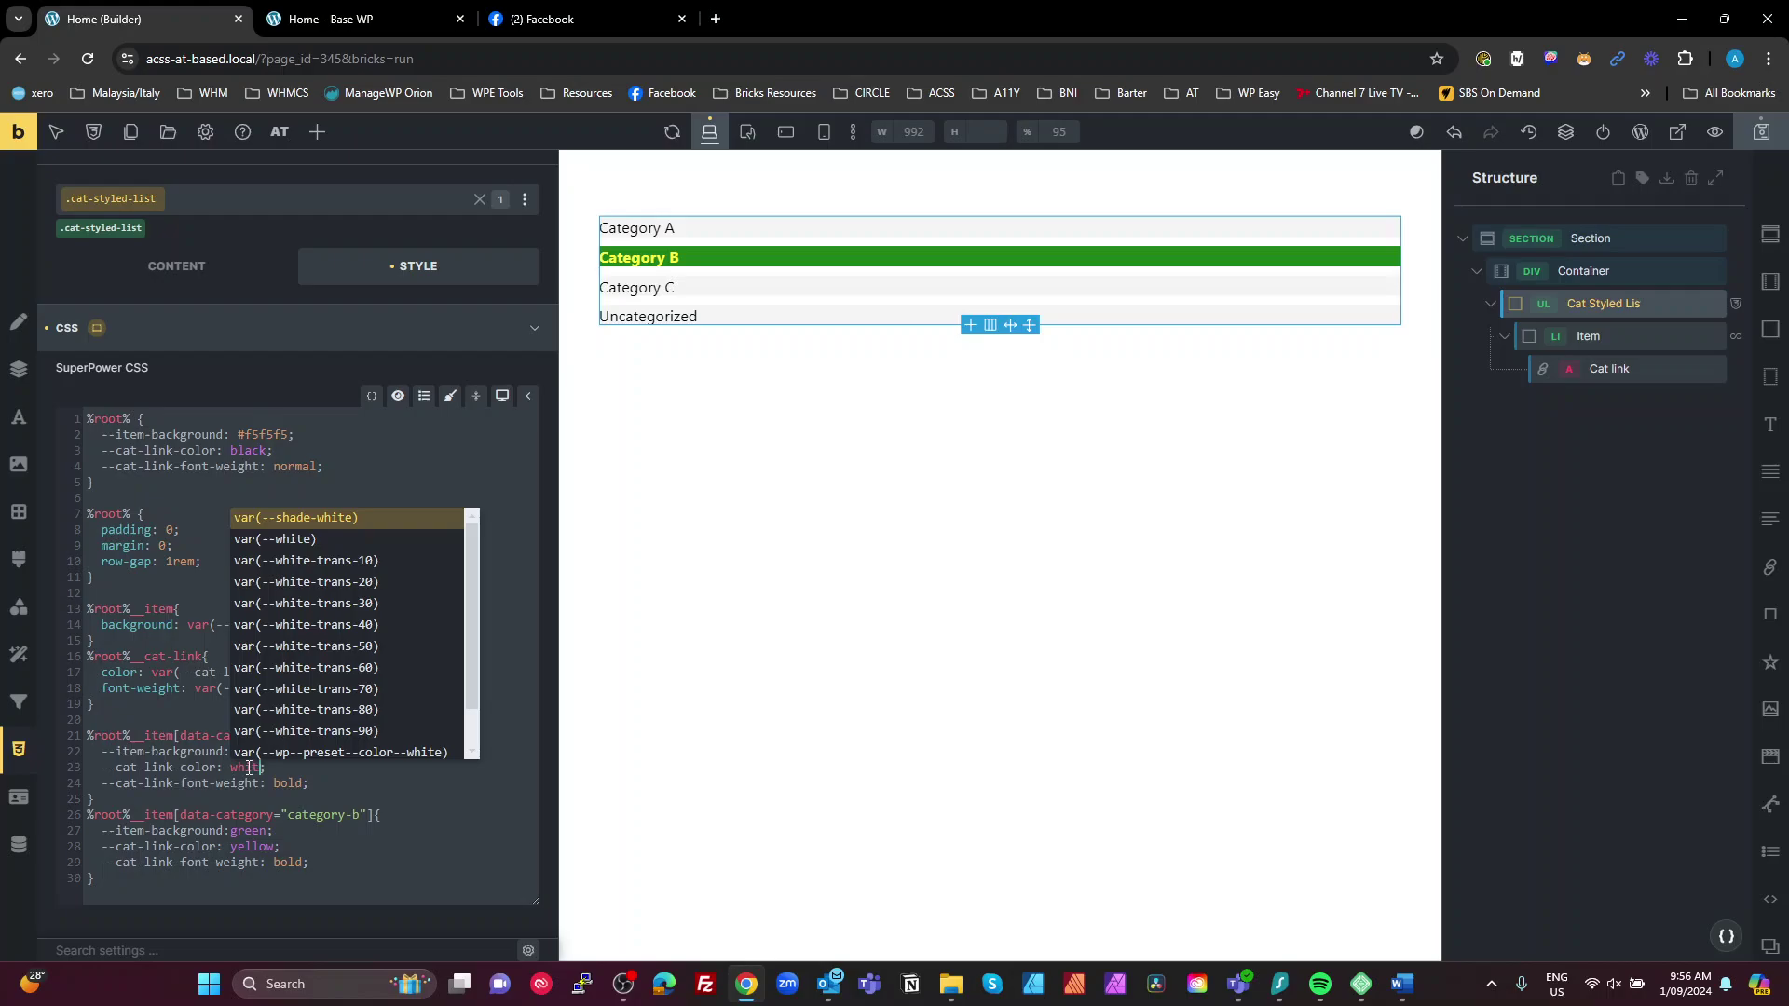
pyautogui.click(365, 885)
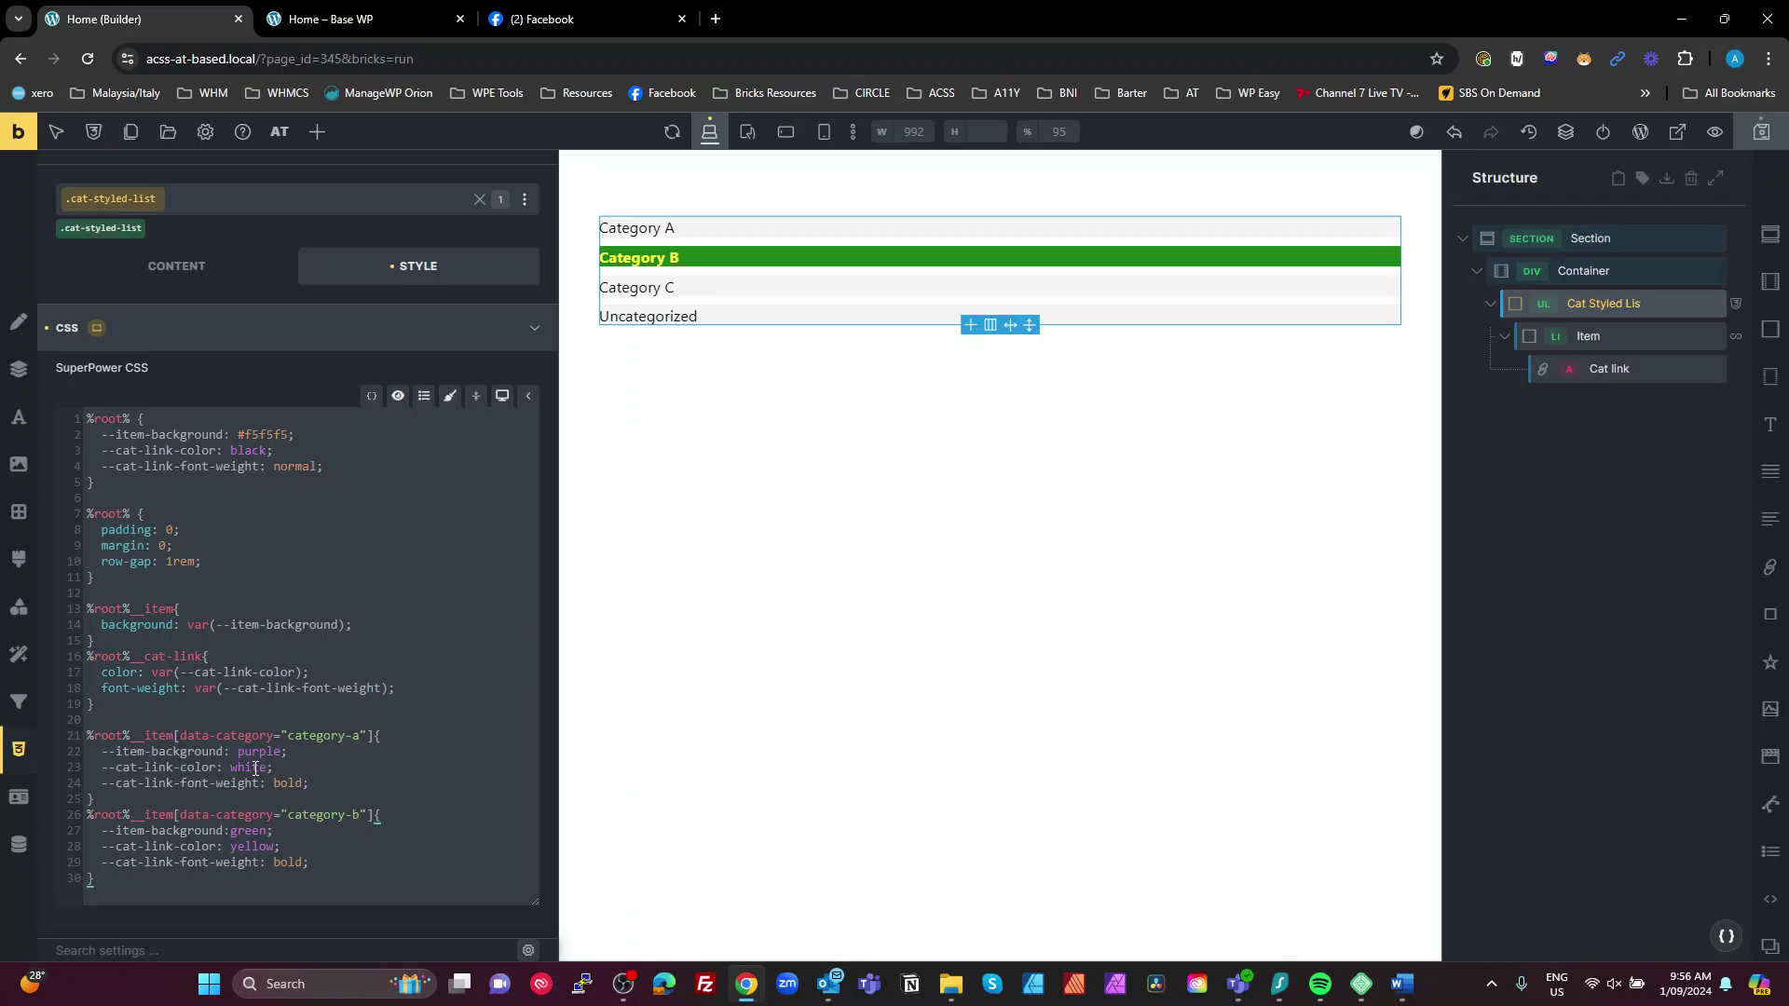
# Step: Save the page and examine the category-a rule's custom properties in the frontend preview's element styles
pyautogui.hotkey('ctrl', 's')
pyautogui.click(377, 16)
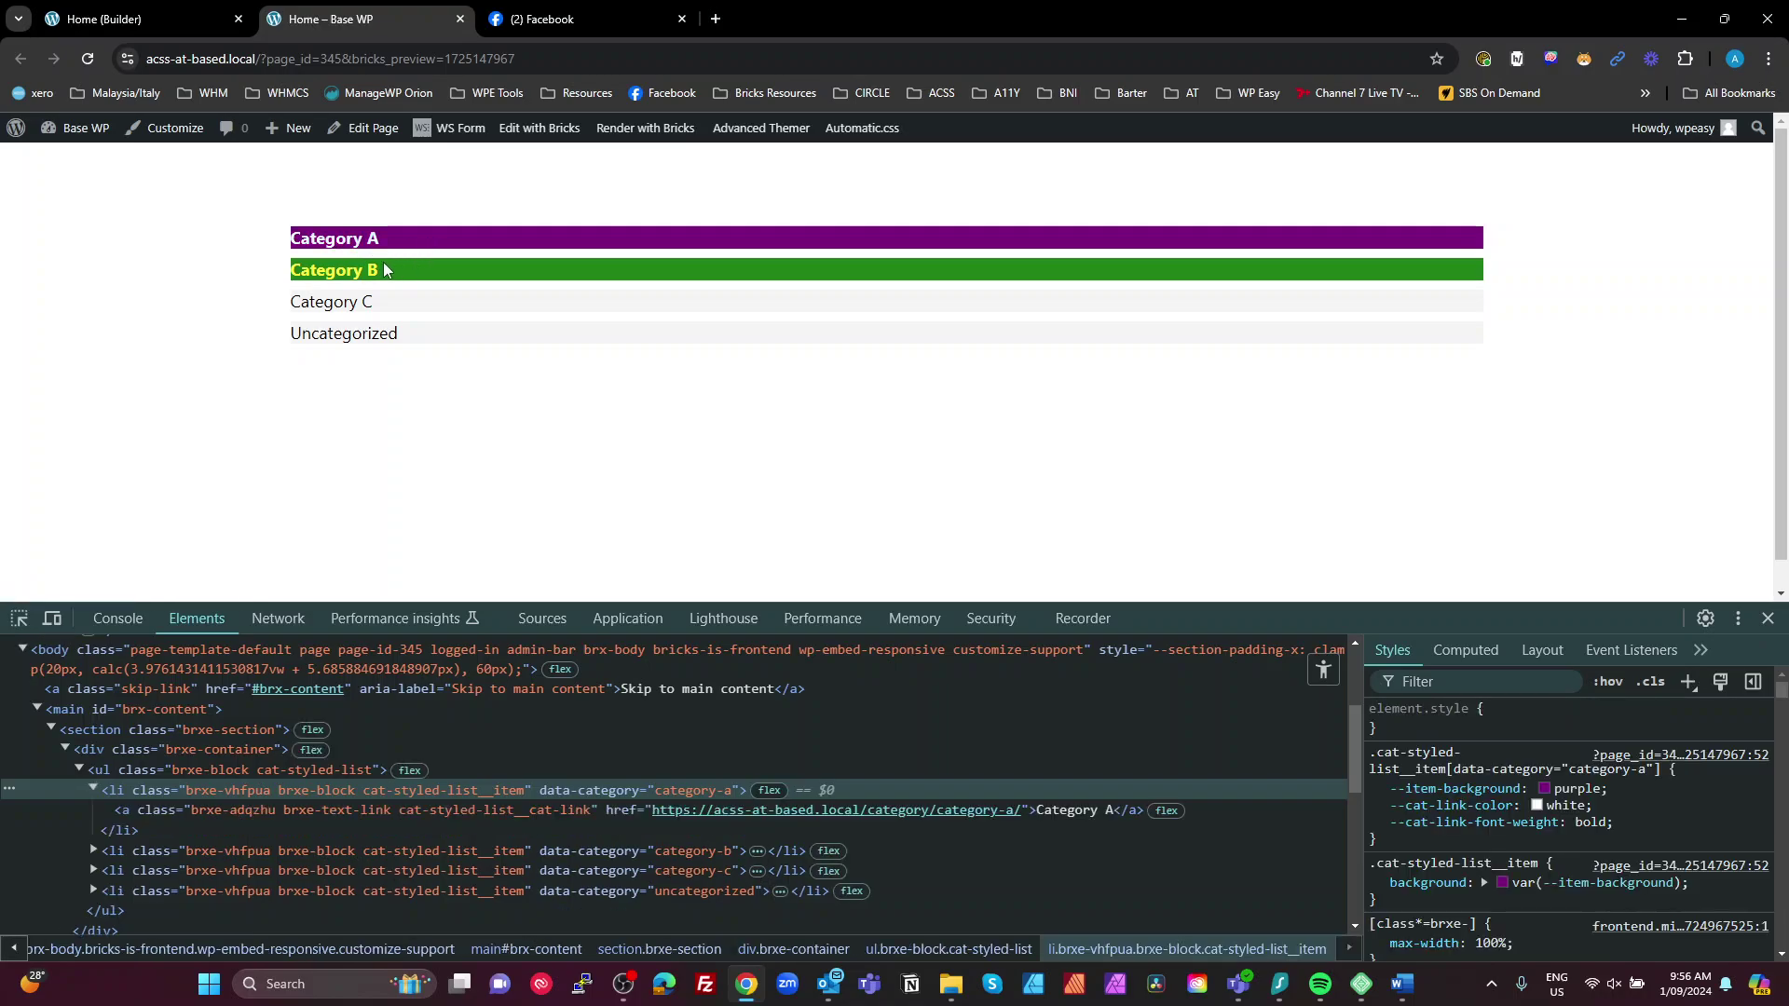
pyautogui.click(19, 622)
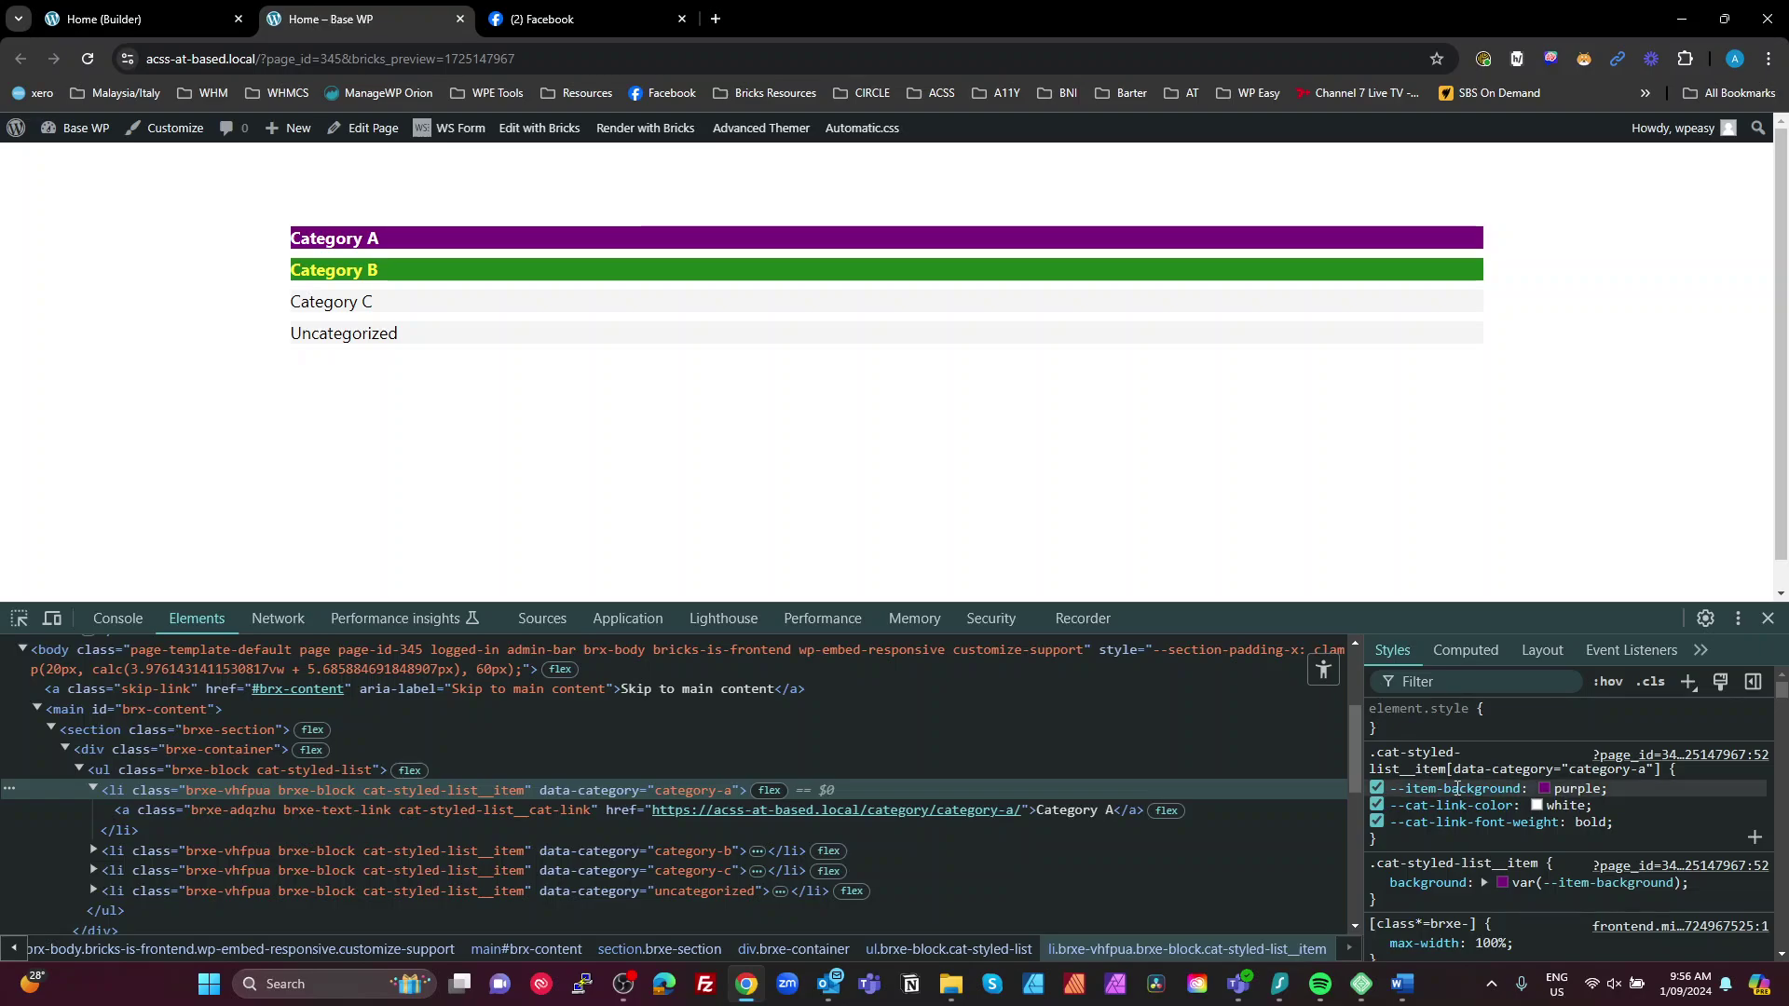
pyautogui.moveTo(1622, 824); pyautogui.dragTo(1392, 794)
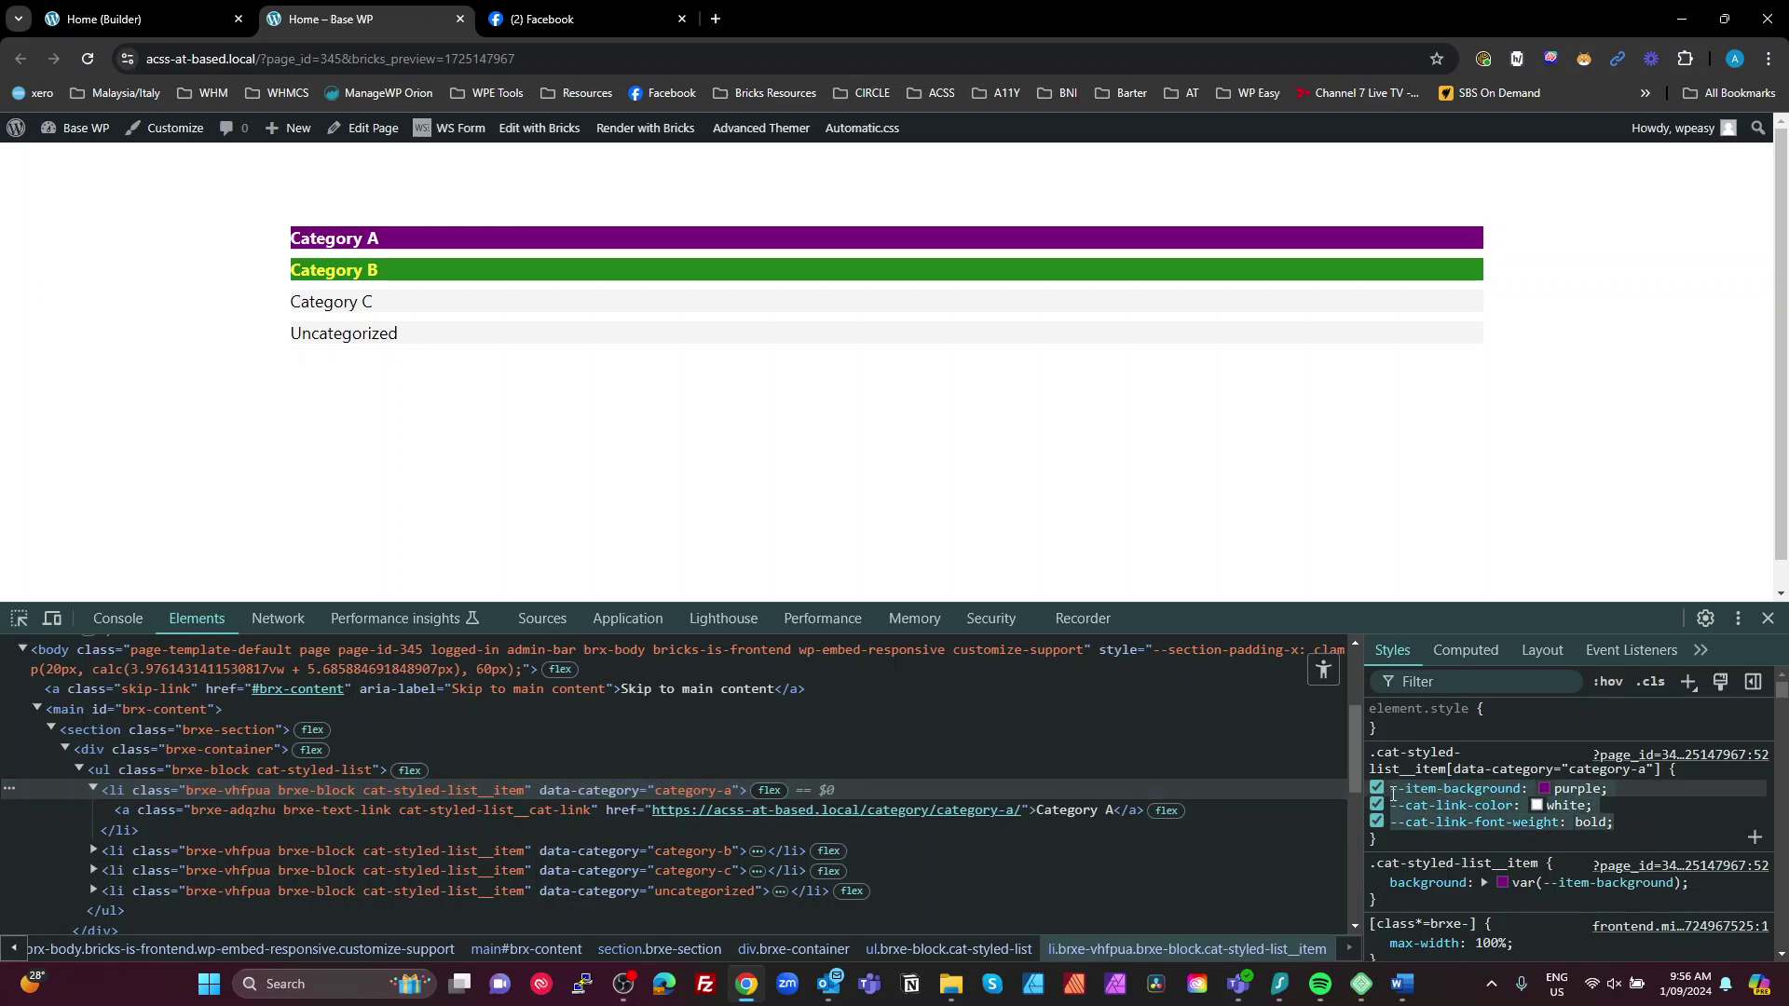
# Step: Examine the category-a rule's source and selector, and the category-b item's custom properties, in the frontend preview's element styles
pyautogui.click(1664, 756)
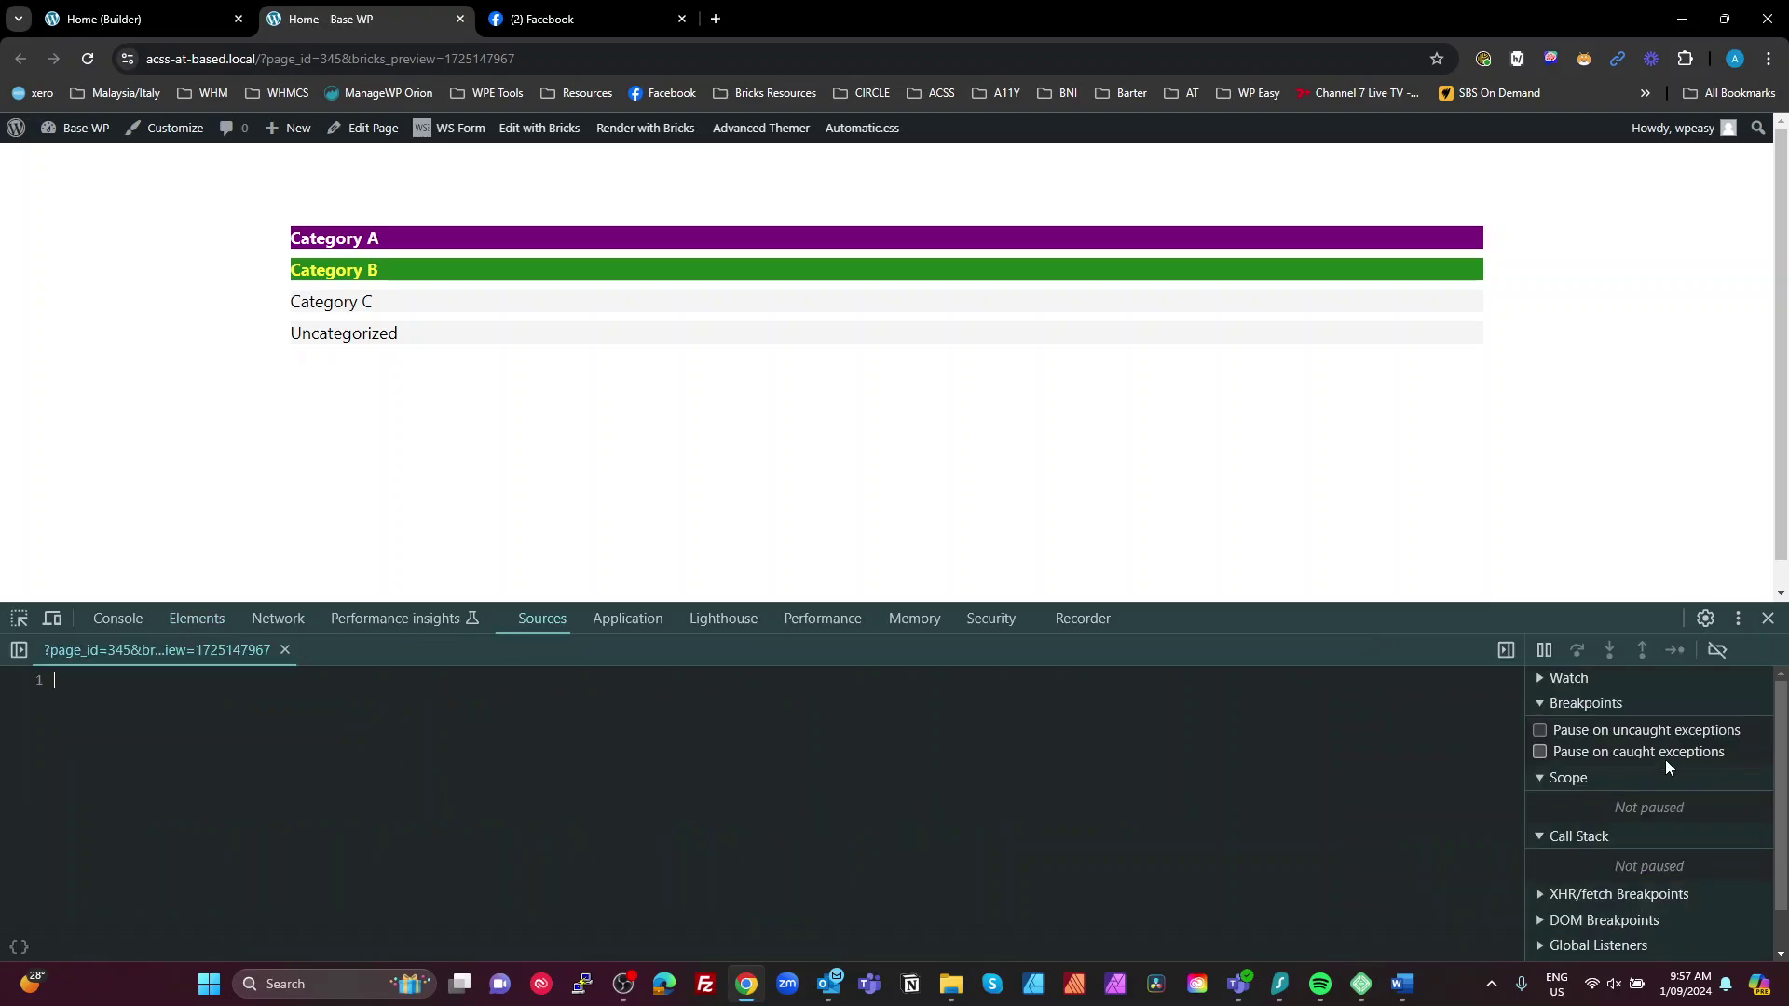
pyautogui.click(197, 615)
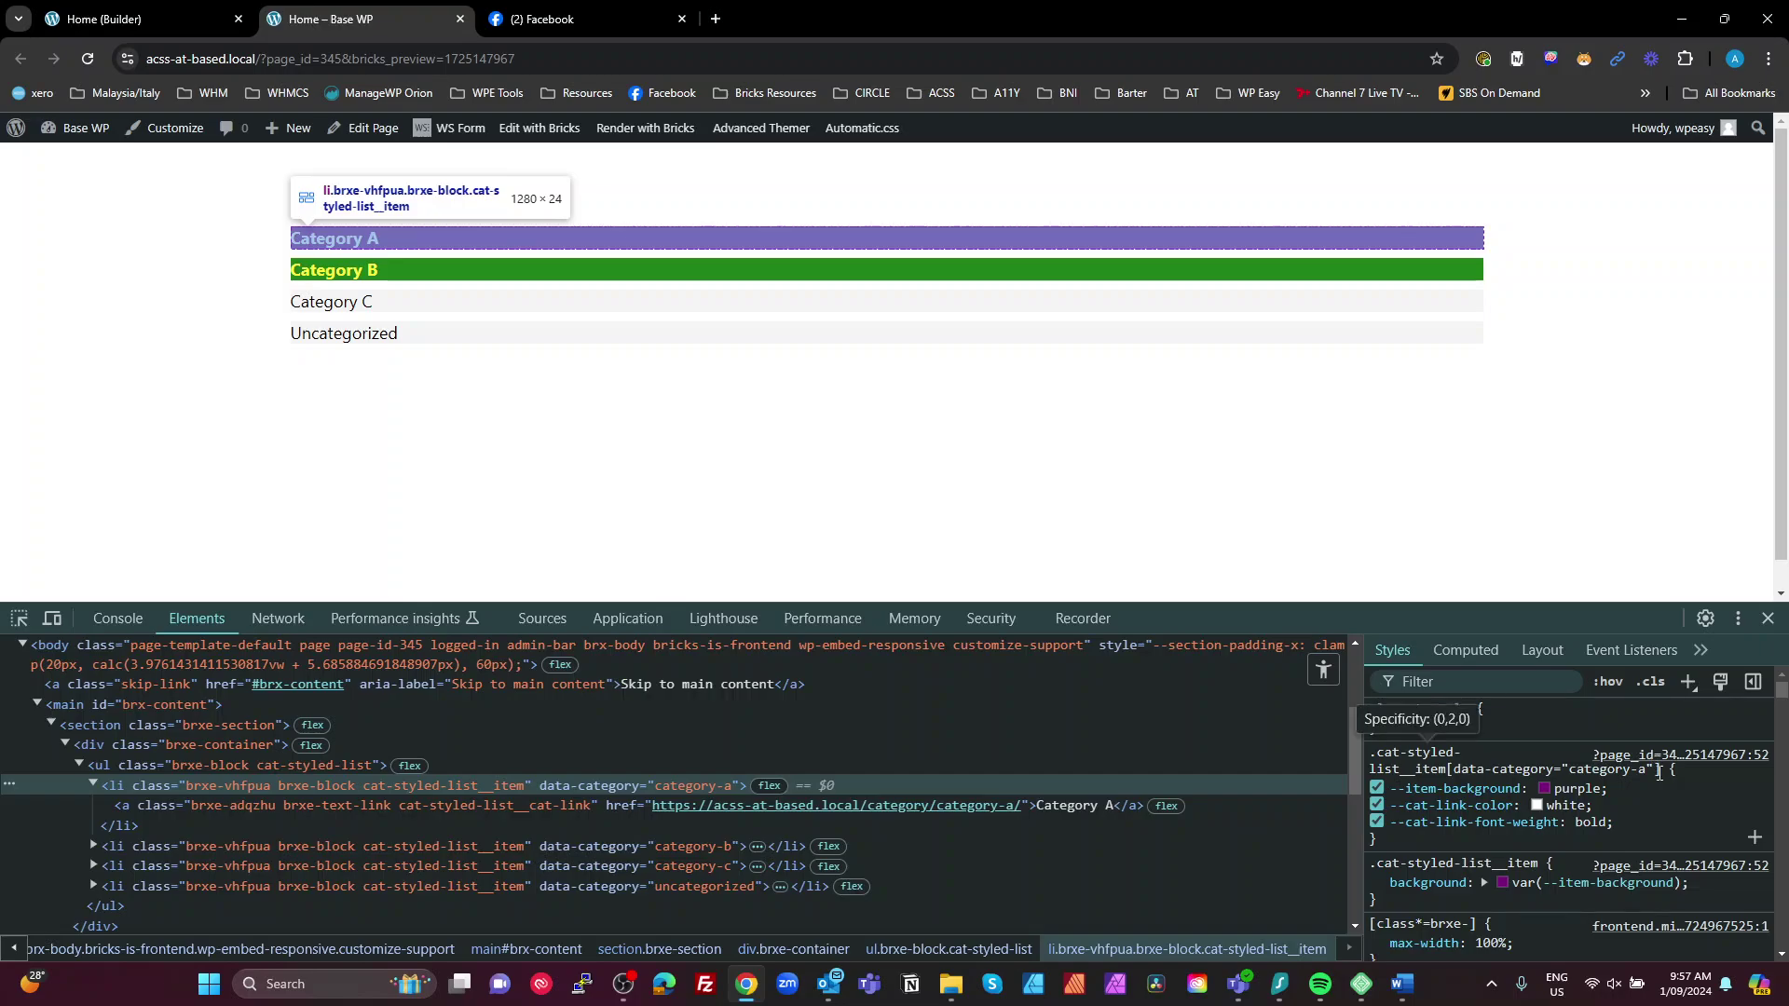
pyautogui.click(142, 844)
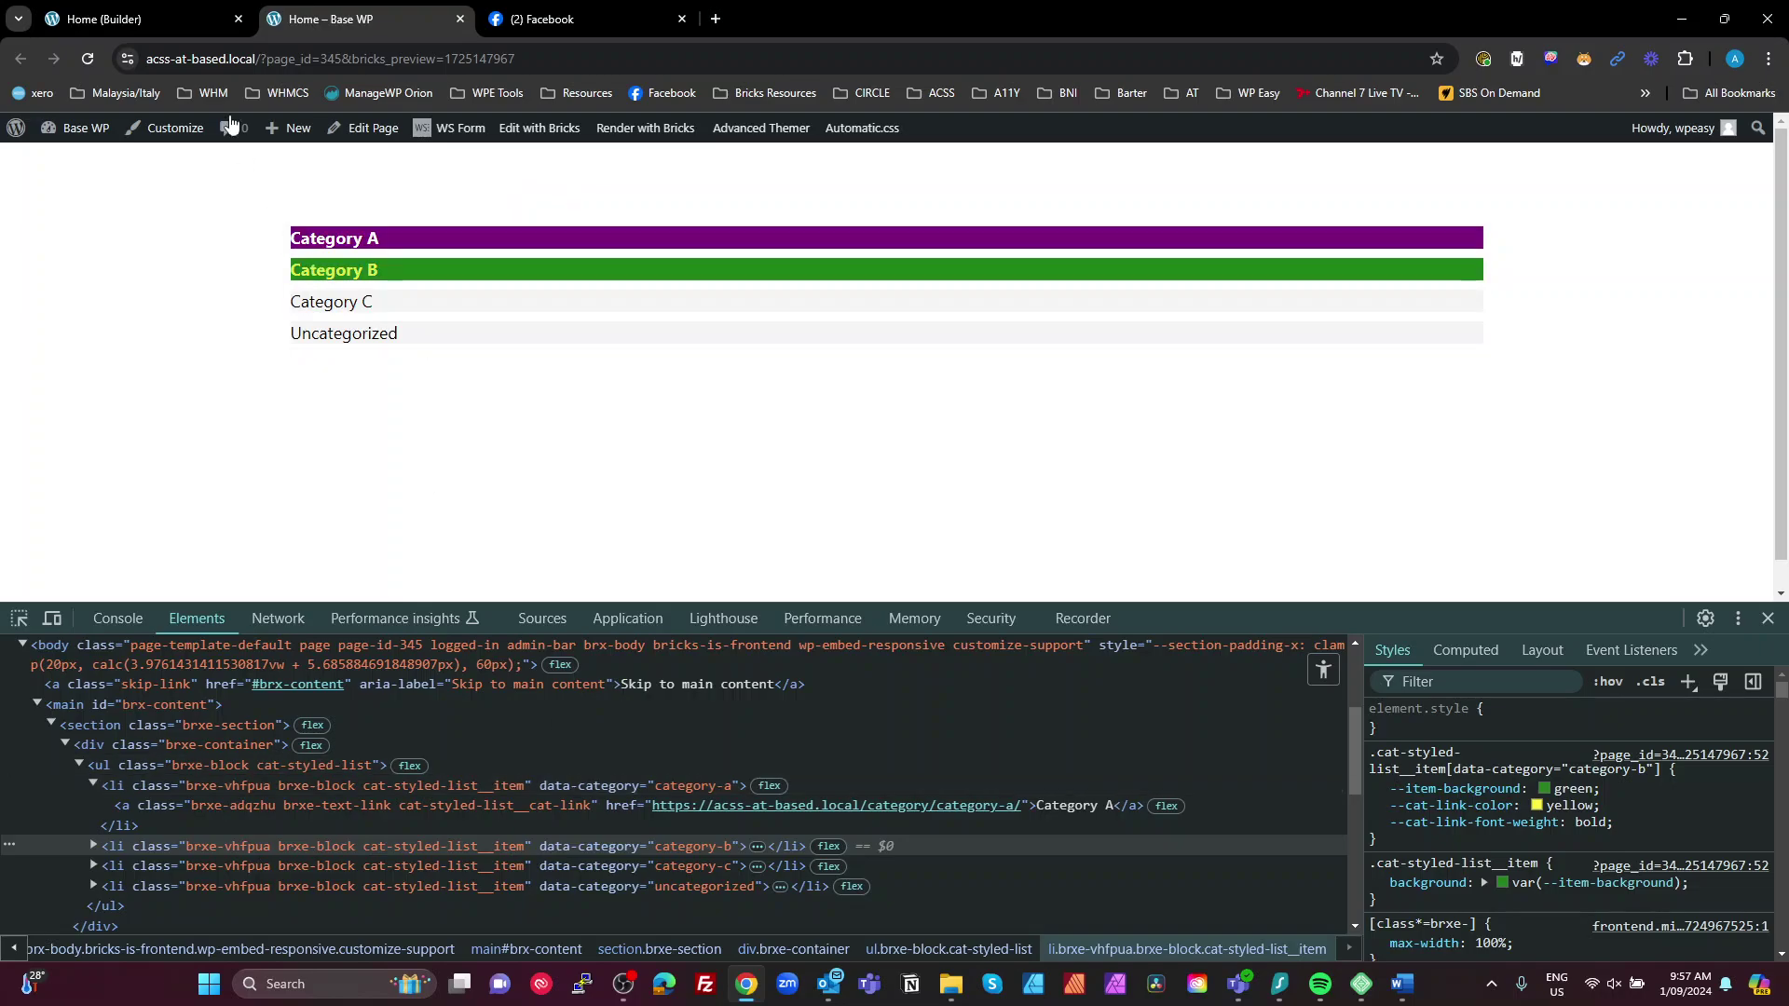
# Step: Return to the builder and add the comment /* Settings */ above the first %root% rule in the list's CSS
pyautogui.click(149, 19)
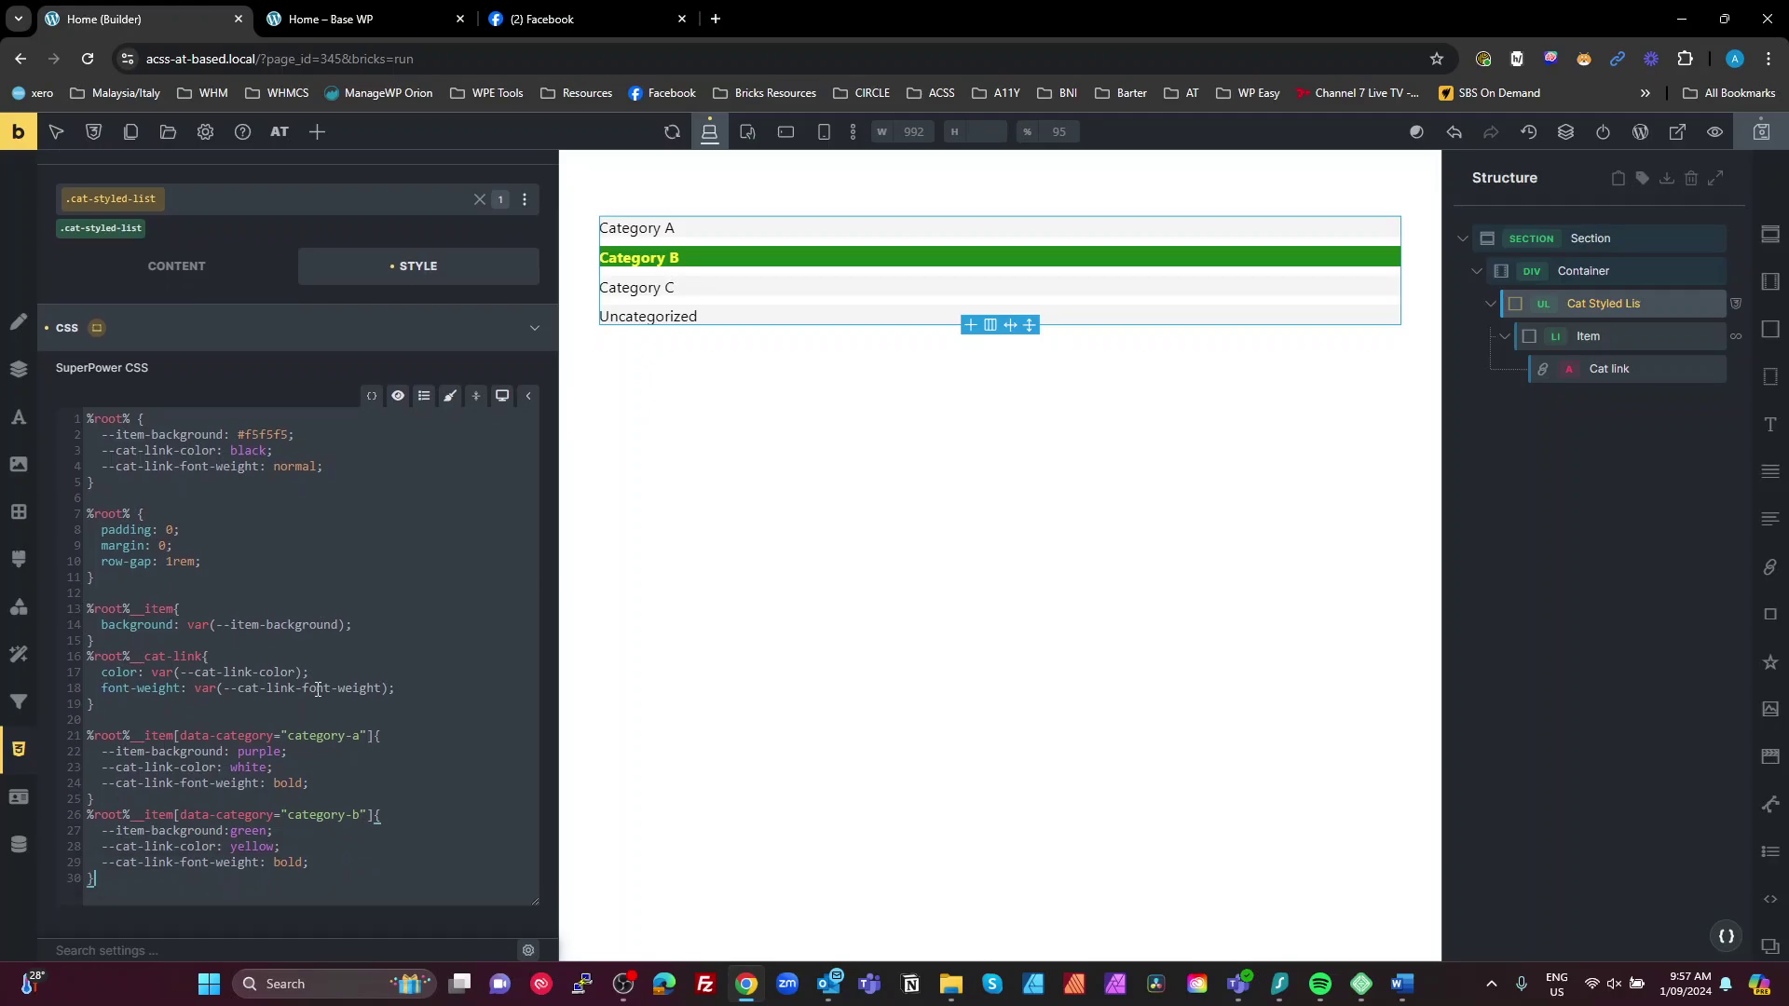
pyautogui.click(88, 418)
pyautogui.press('Return')
pyautogui.press('Up')
pyautogui.write('/*')
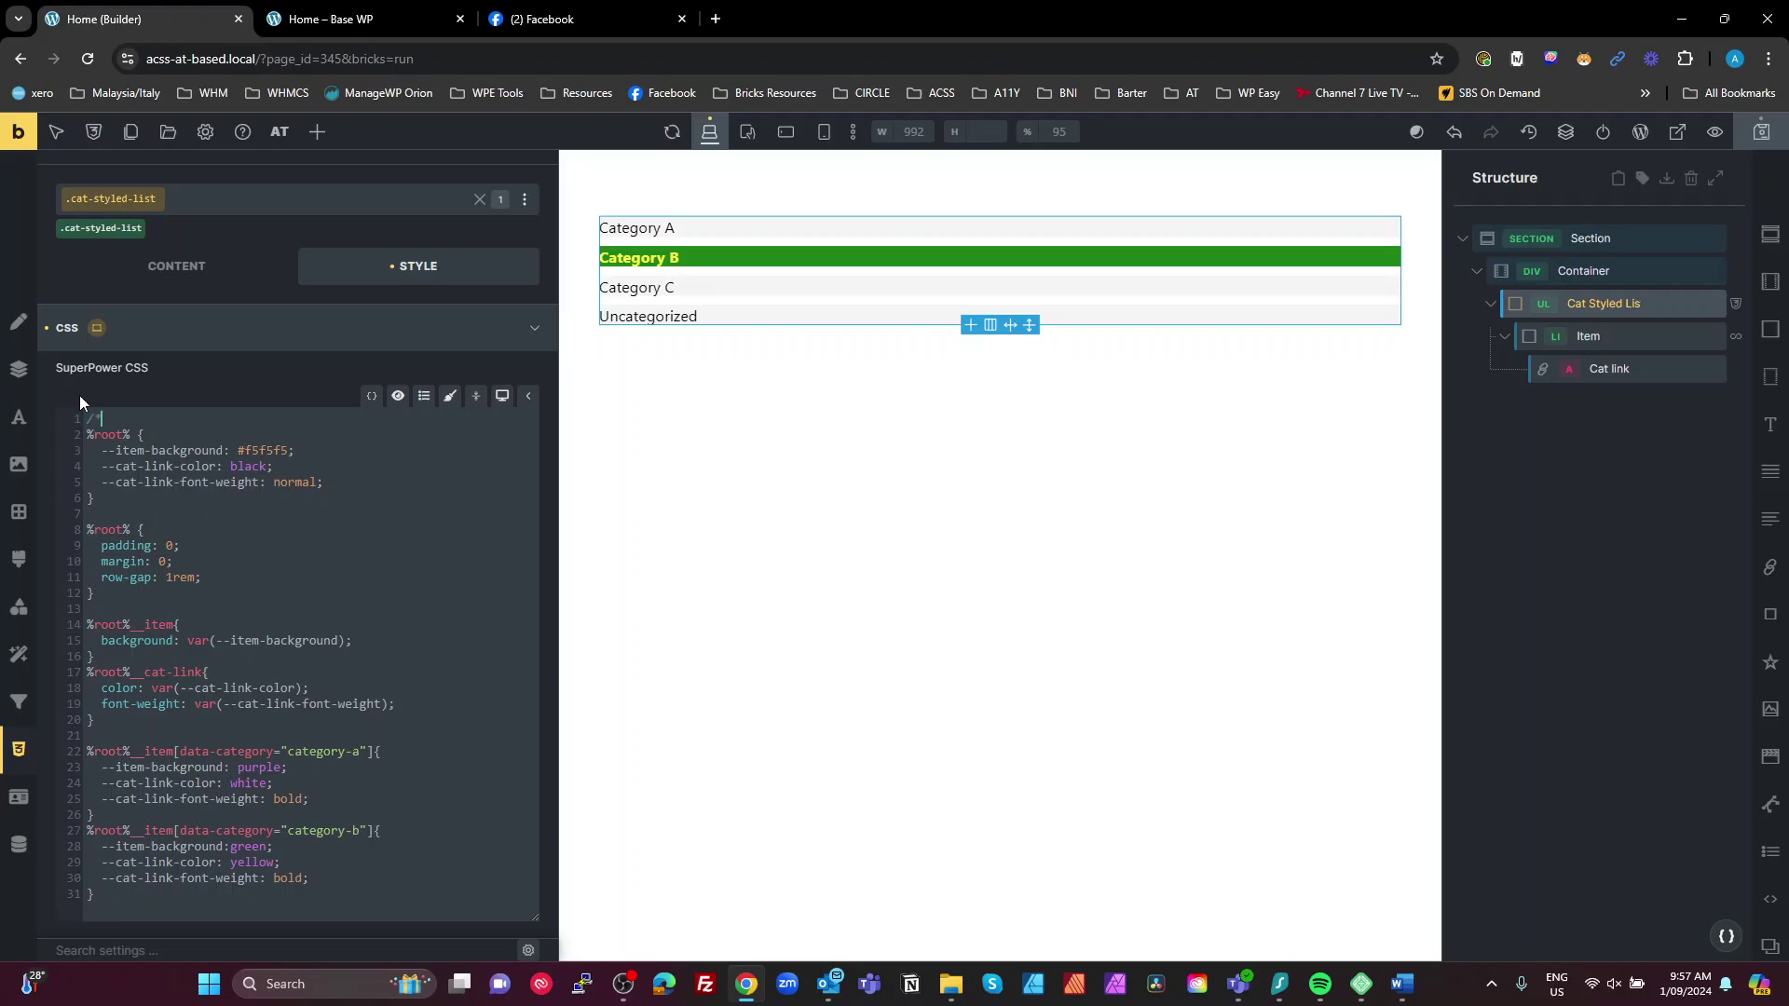
pyautogui.write(' Setti')
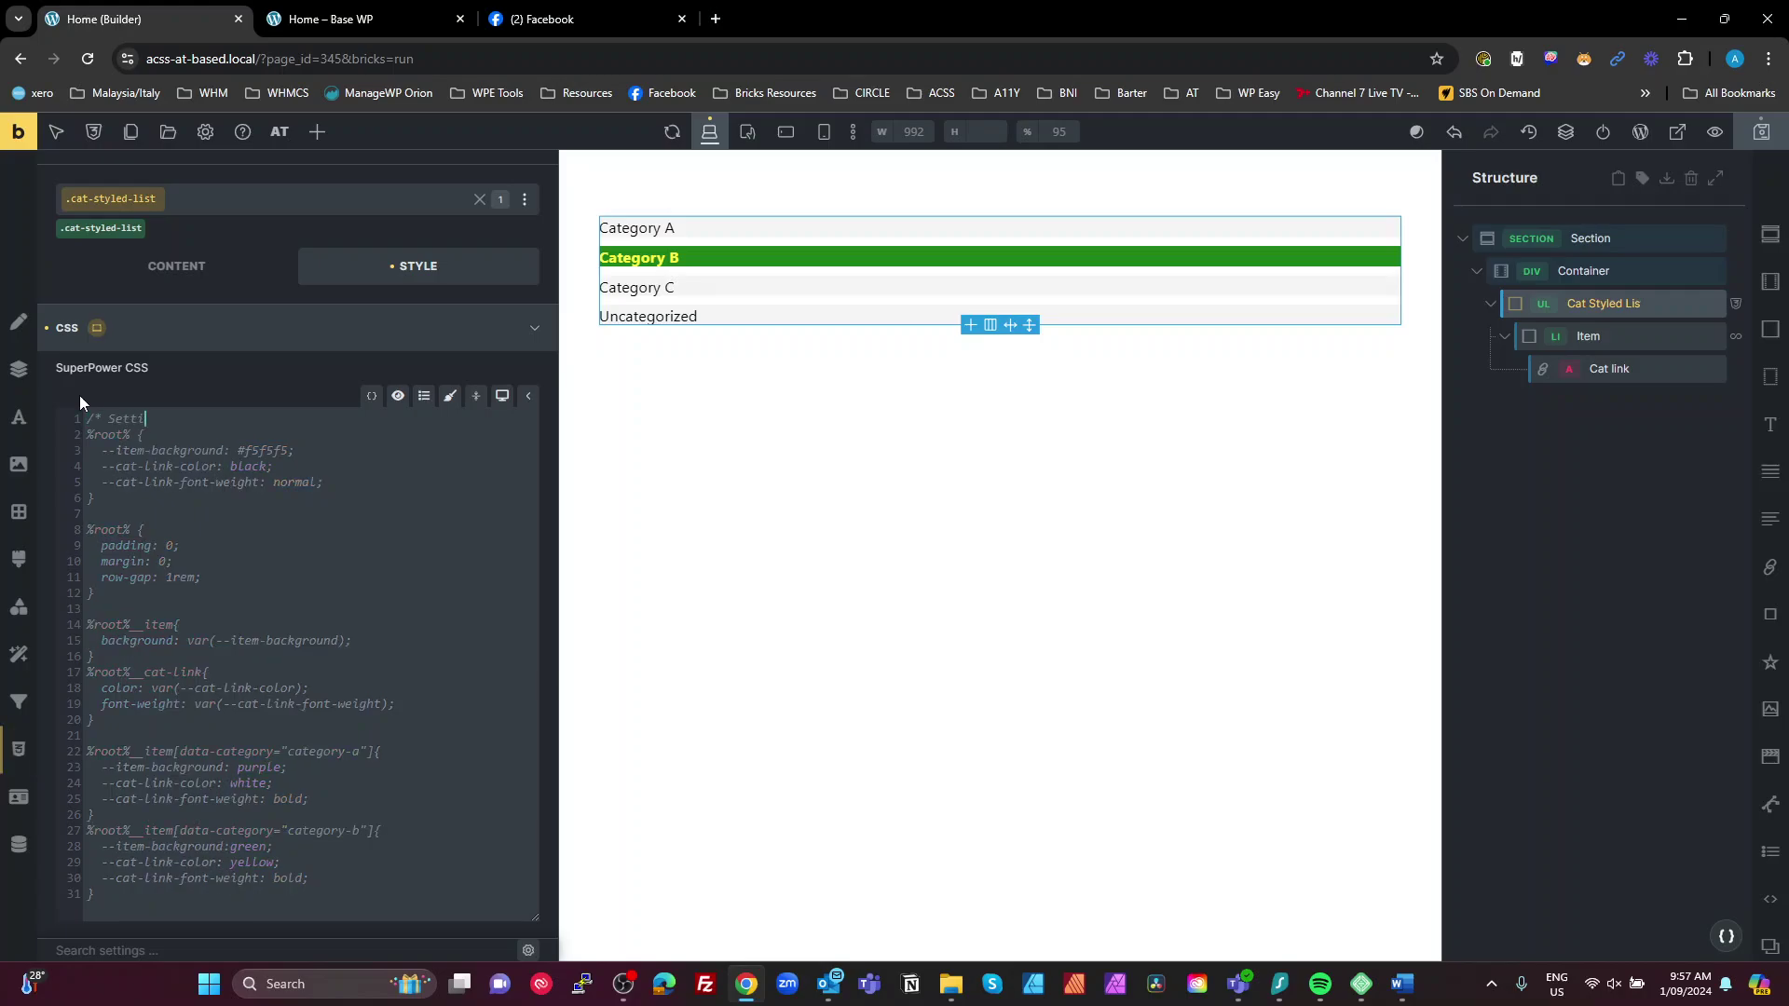
pyautogui.write('ngs */')
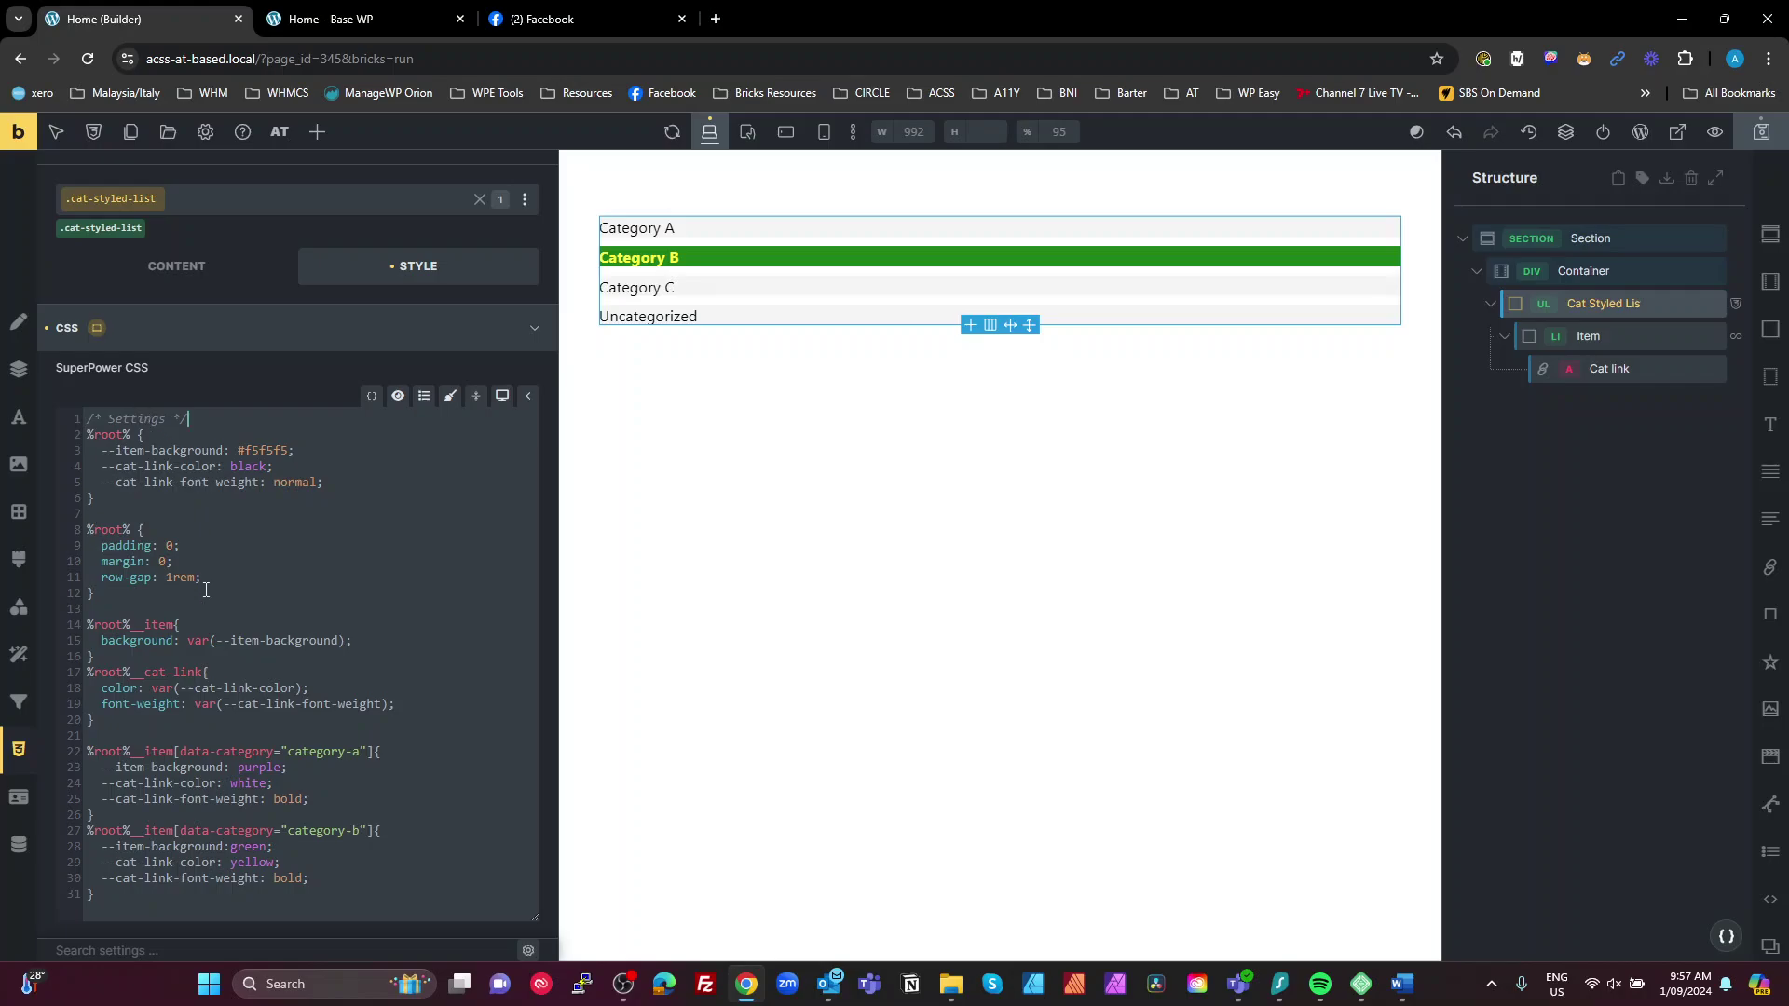
# Step: Add the comment /* Application */ above the %root% rule that holds the padding, margin and row-gap
pyautogui.click(104, 513)
pyautogui.press('Return')
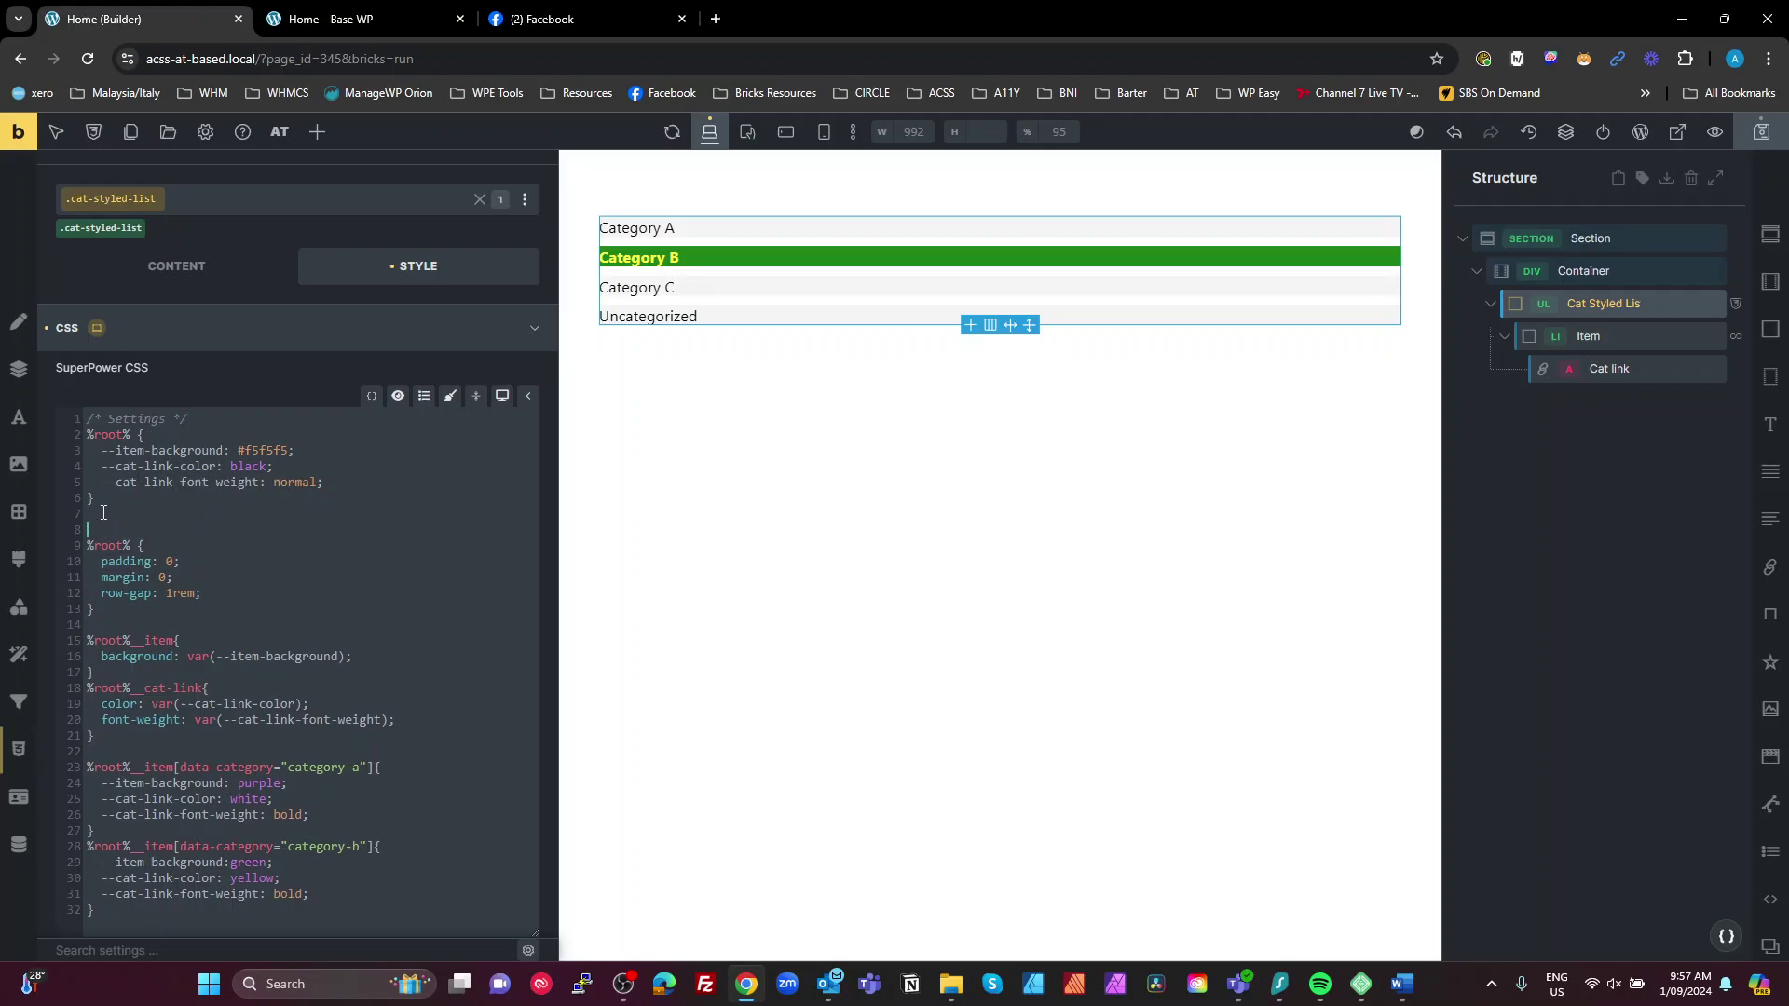
pyautogui.write('/* Application */')
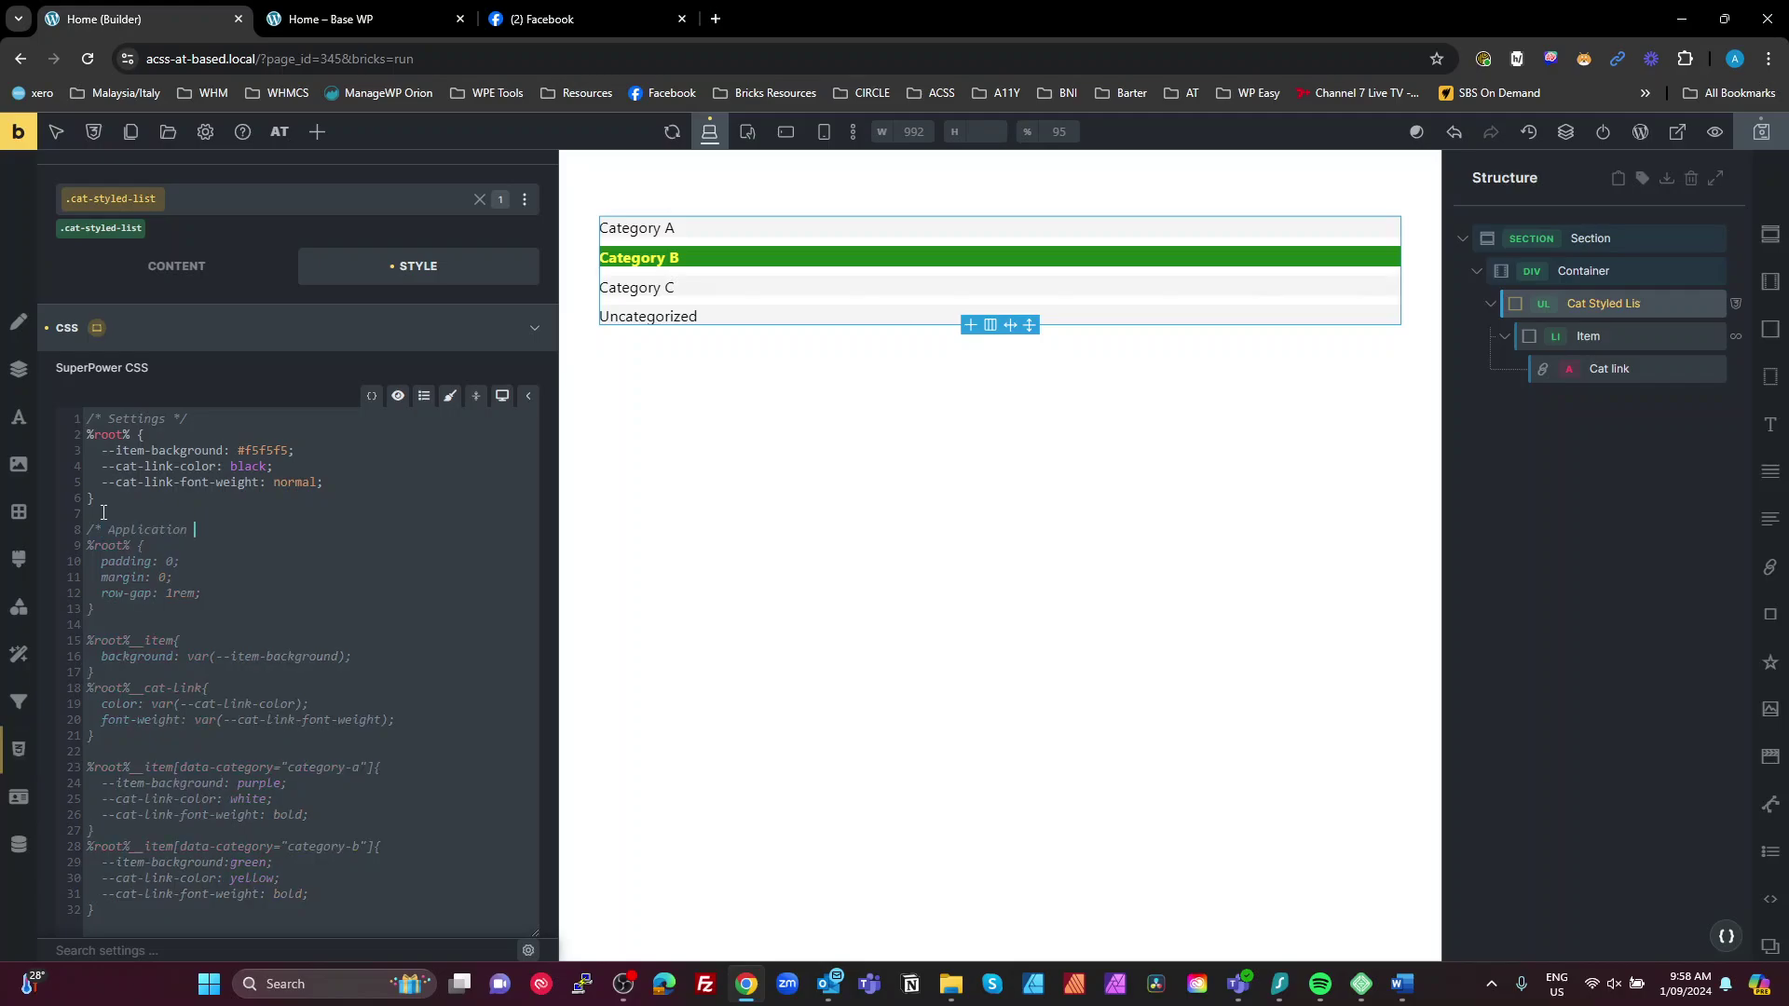
# Step: Add the comment /* Overrides */ directly above the category-a rule
pyautogui.click(117, 755)
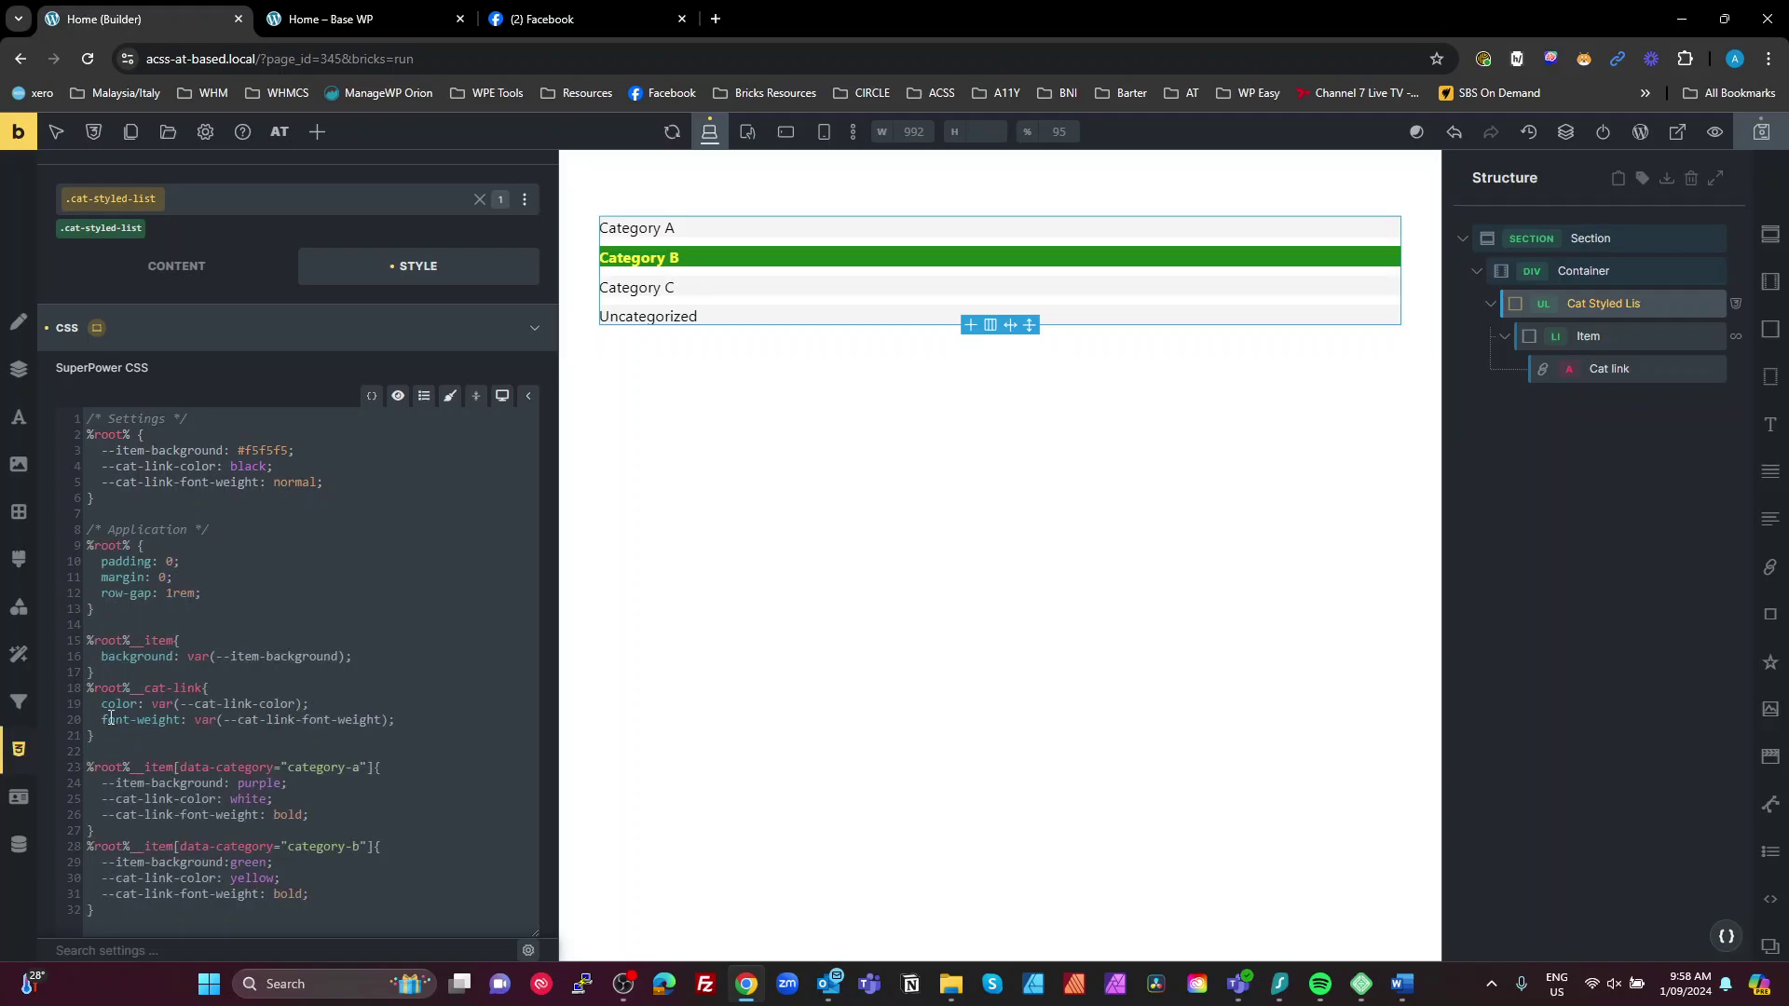
pyautogui.press('Return')
pyautogui.write('/*')
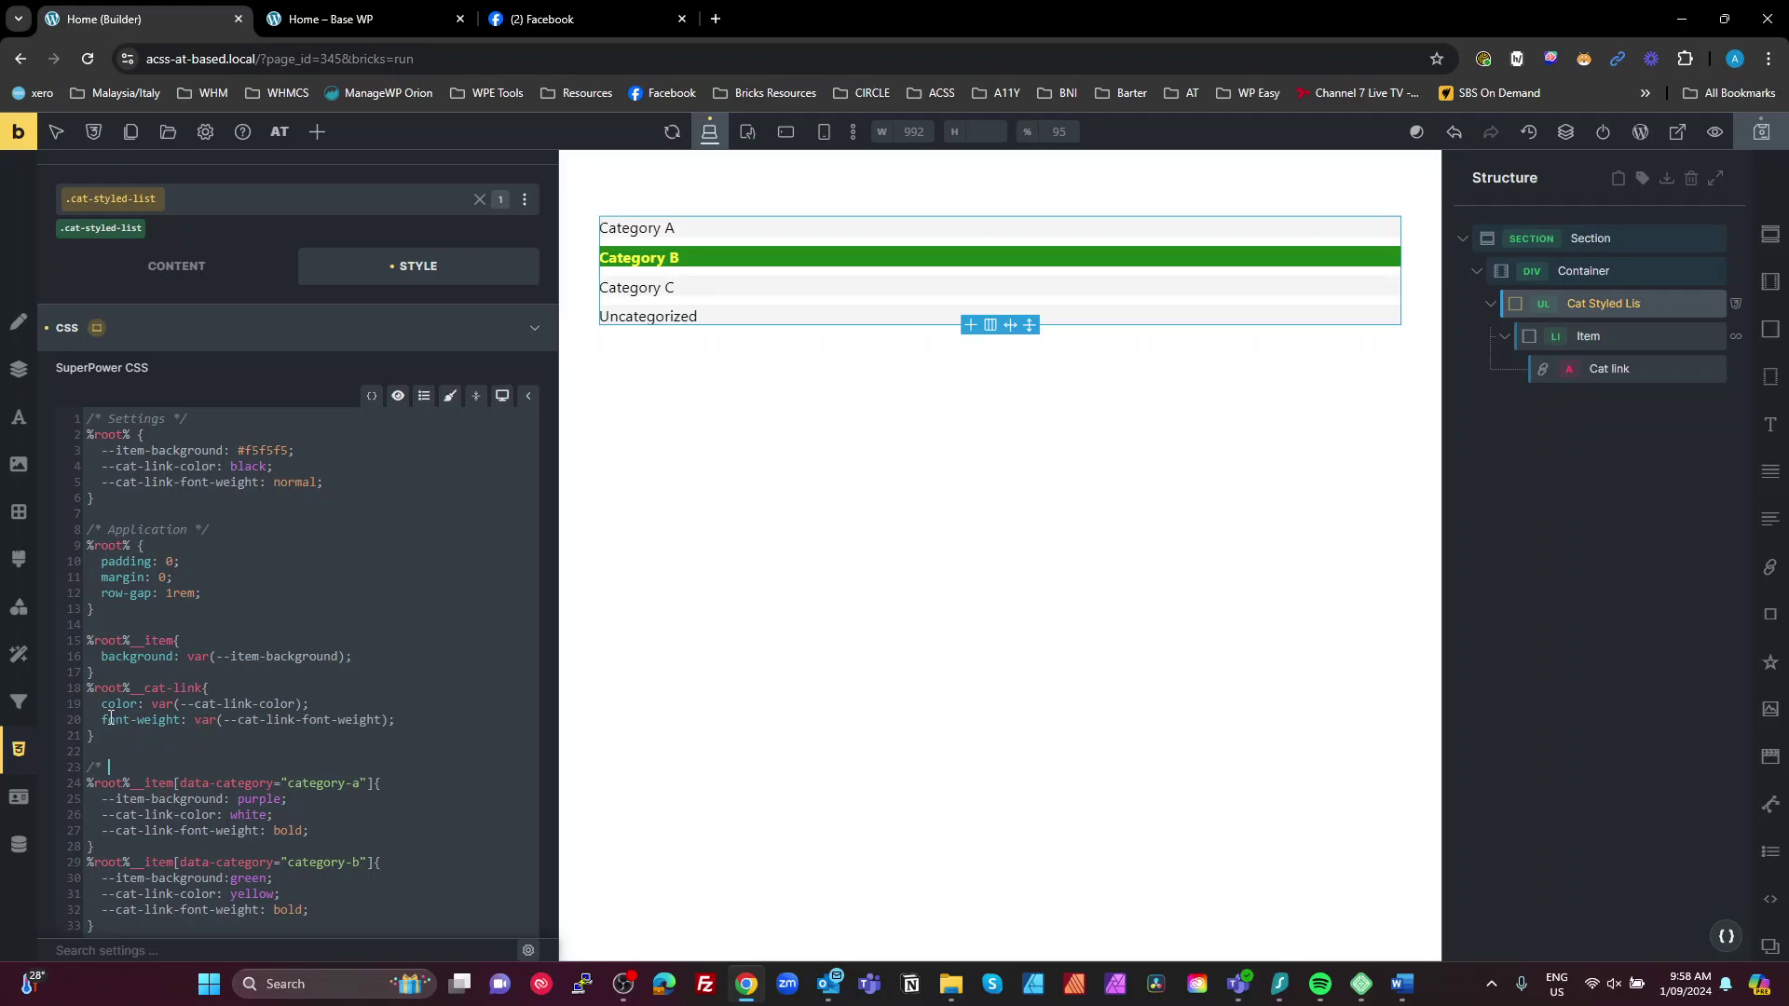
pyautogui.write('Overrides ')
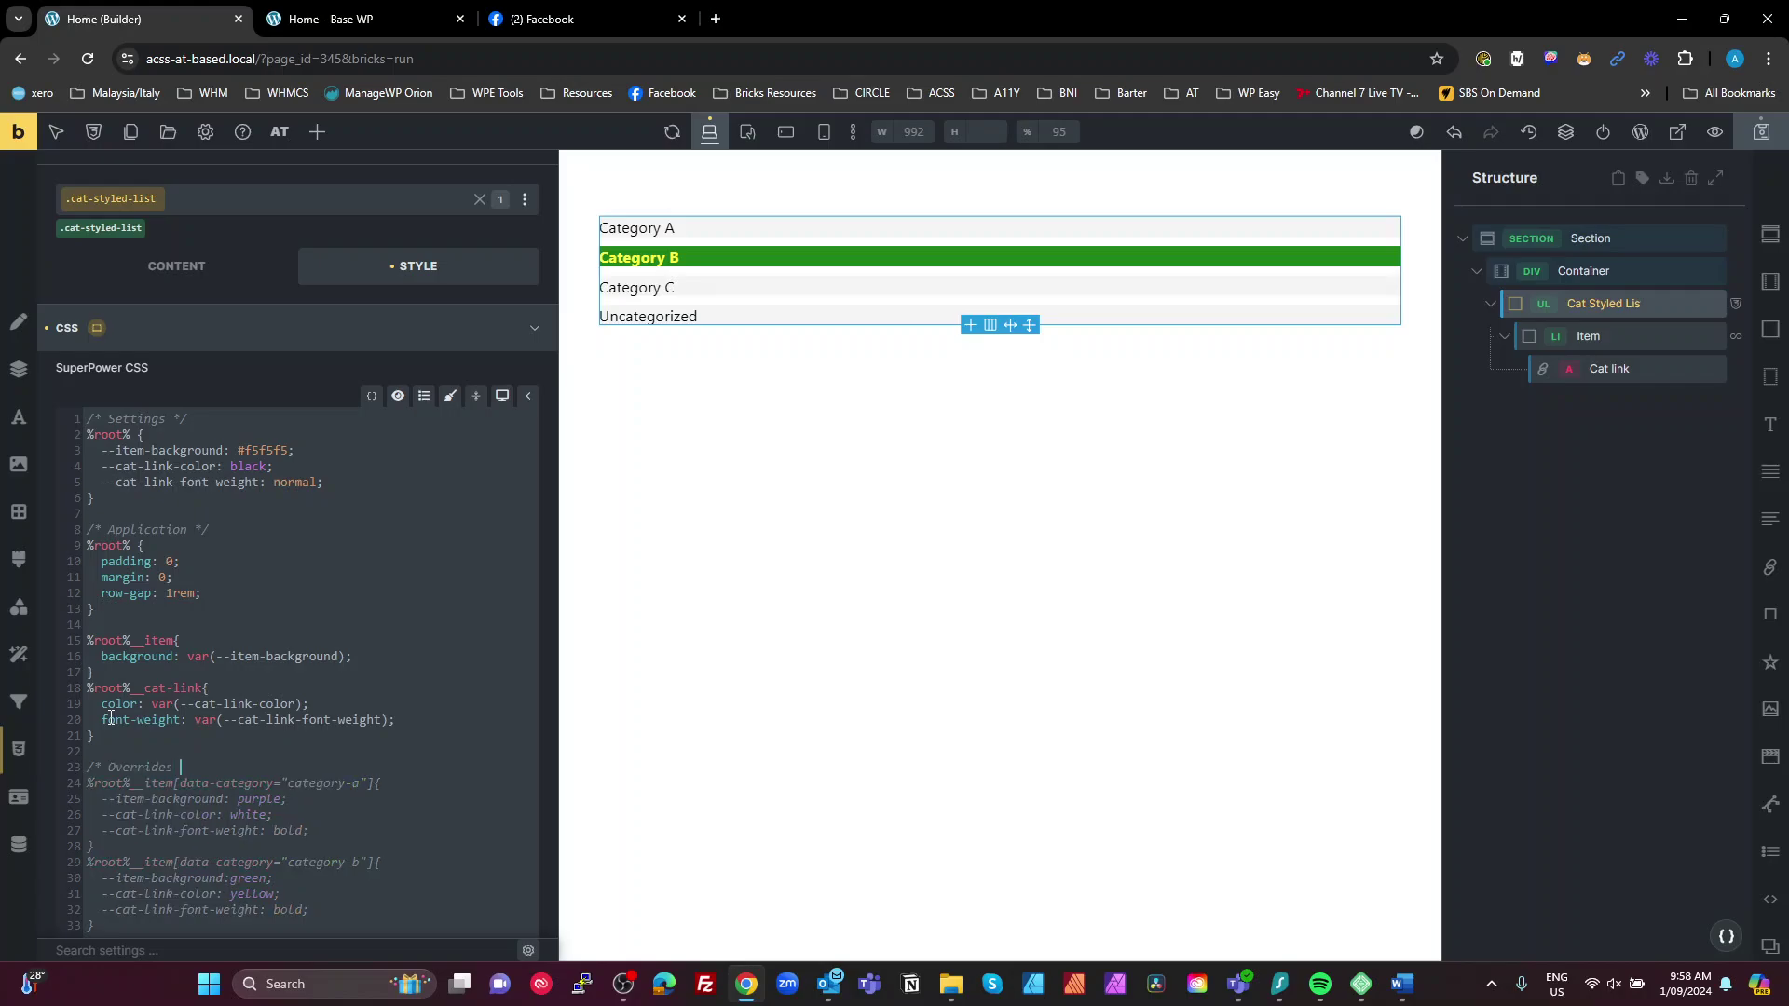
pyautogui.write('*/')
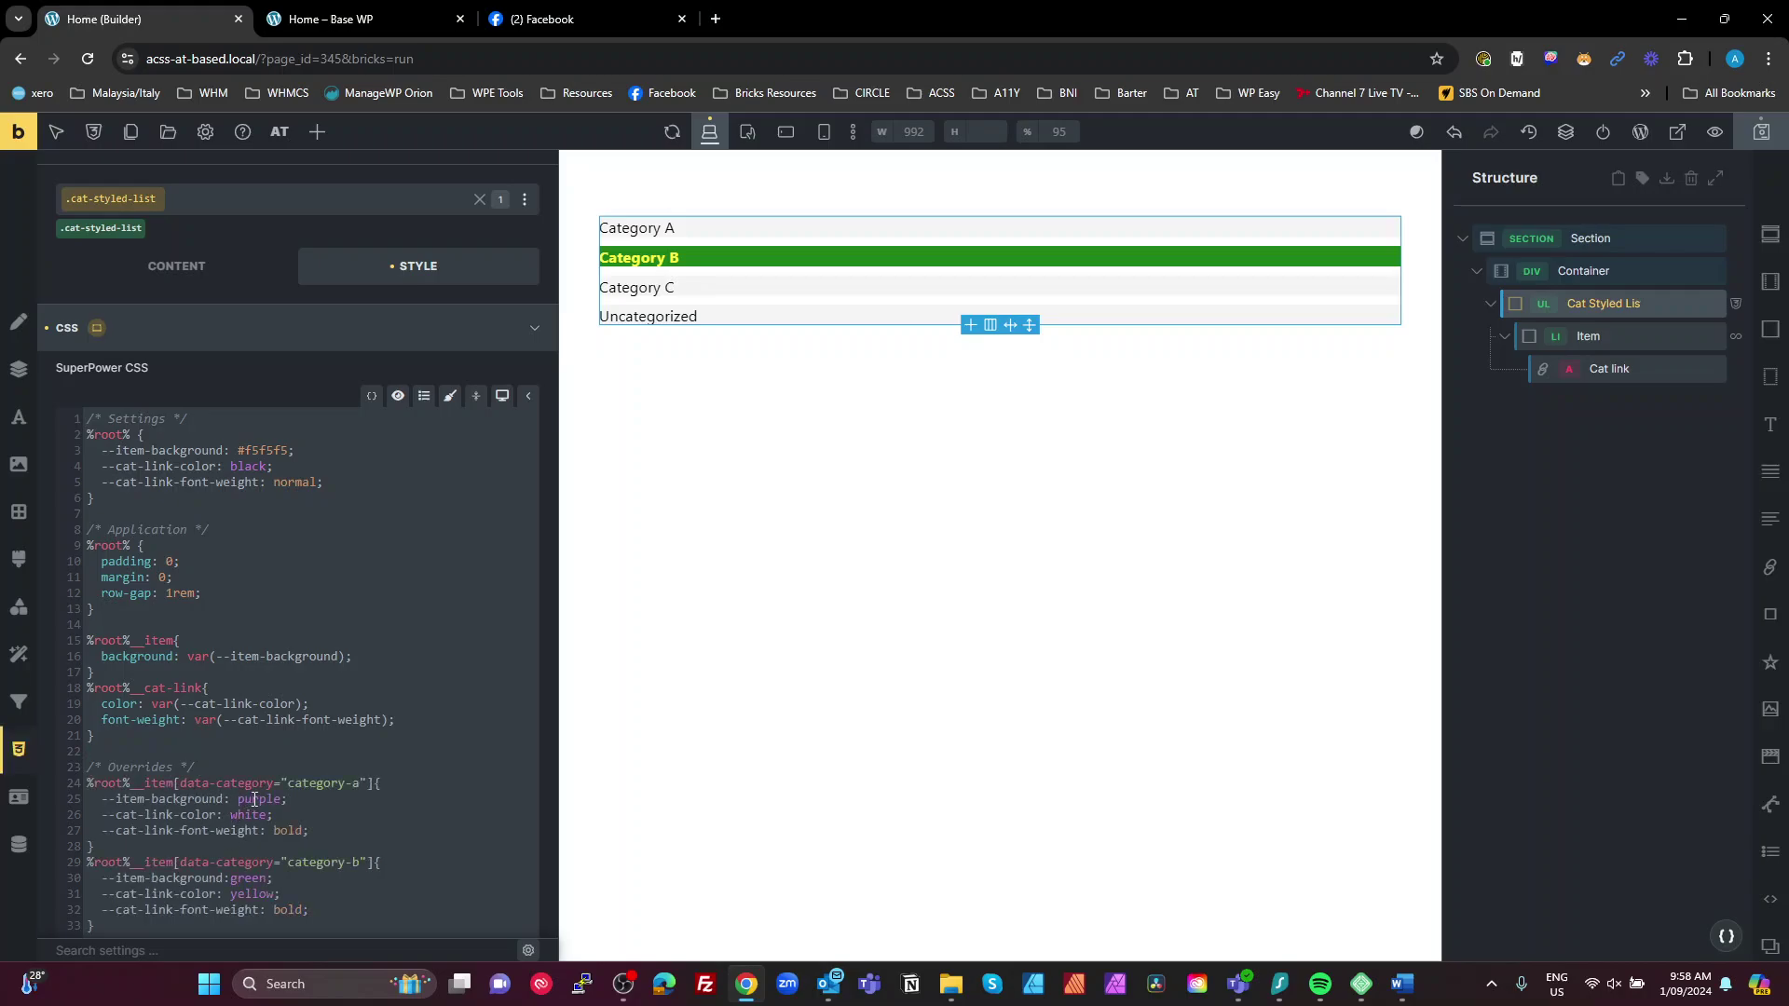
# Step: Duplicate the category-a rule directly below itself and append :hover to the copy's selector
pyautogui.scroll(-1, 253, 799)
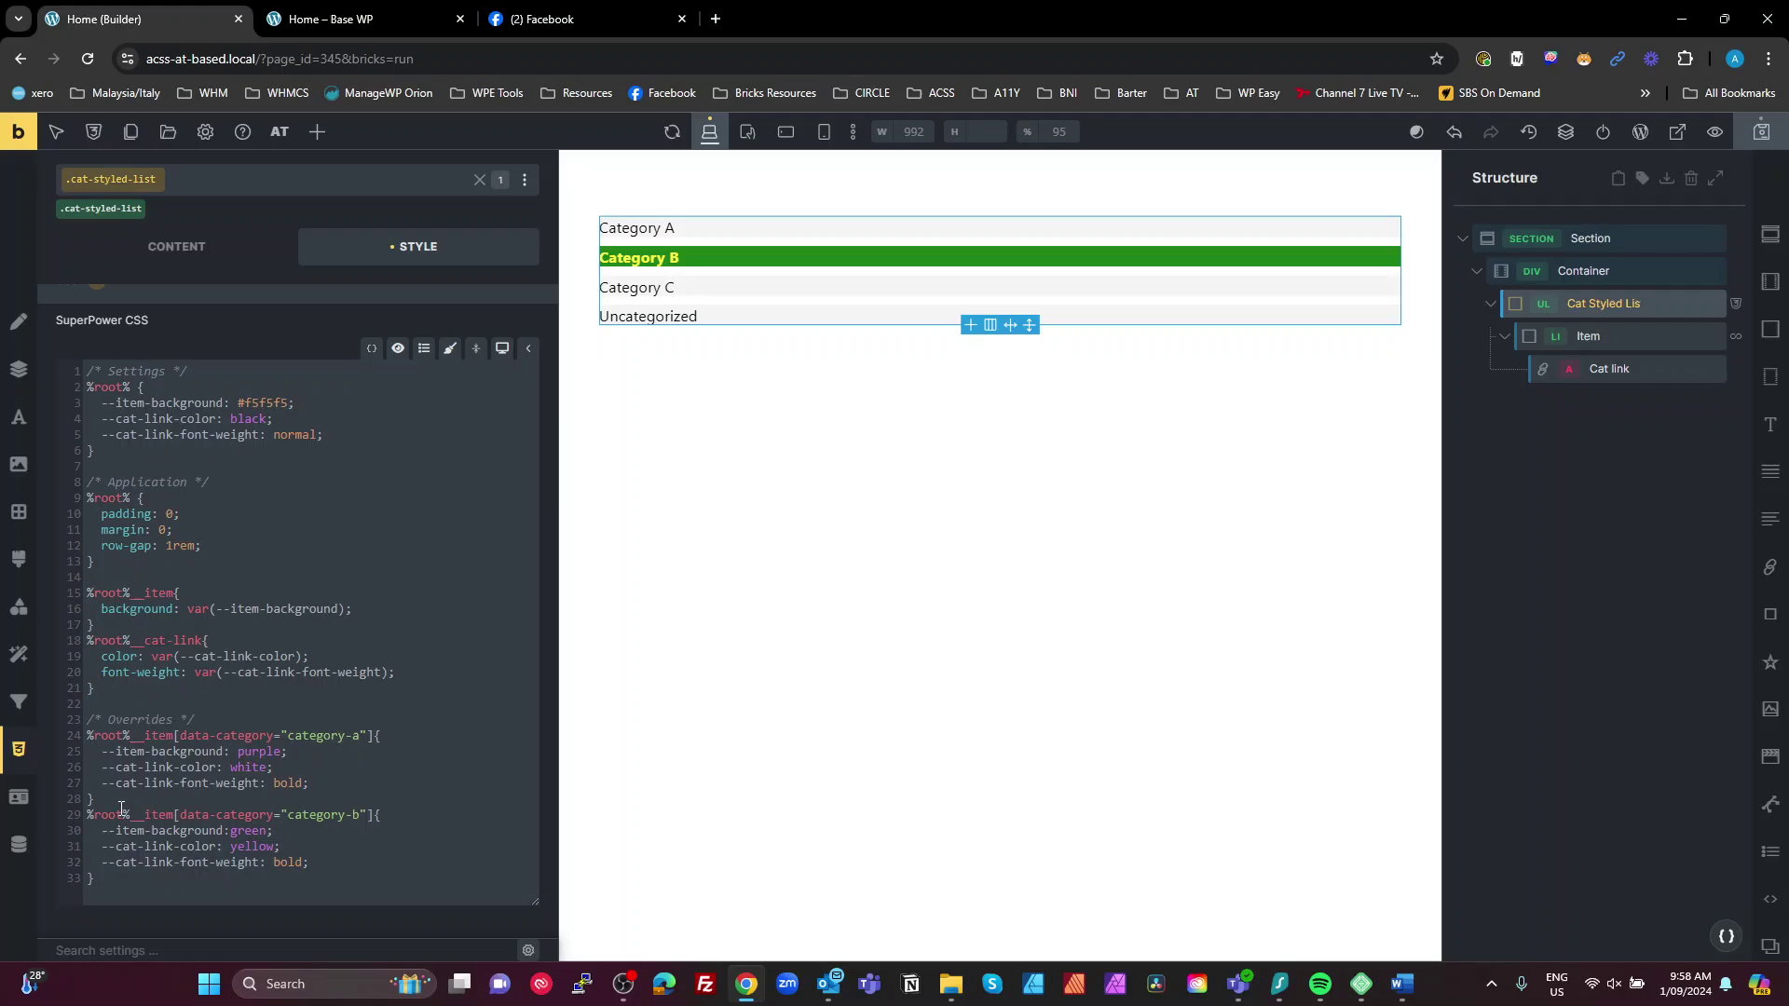
pyautogui.moveTo(94, 799); pyautogui.dragTo(72, 739)
pyautogui.hotkey('ctrl', 'c')
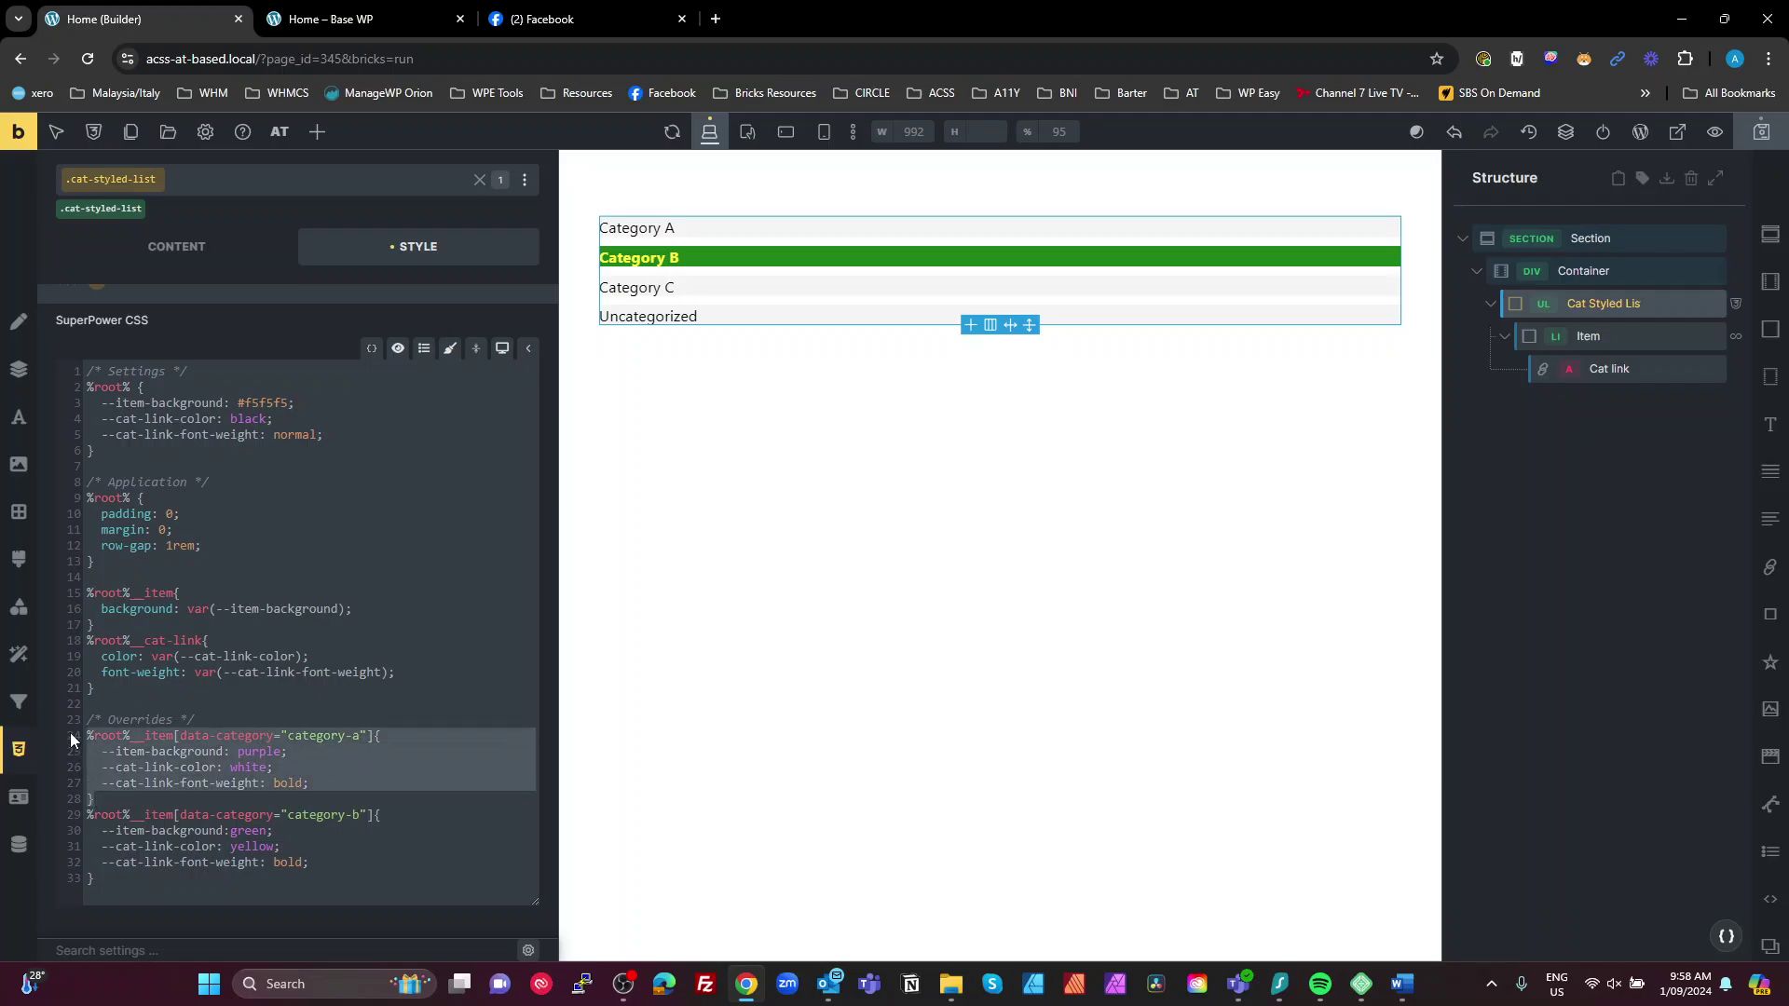
pyautogui.click(113, 807)
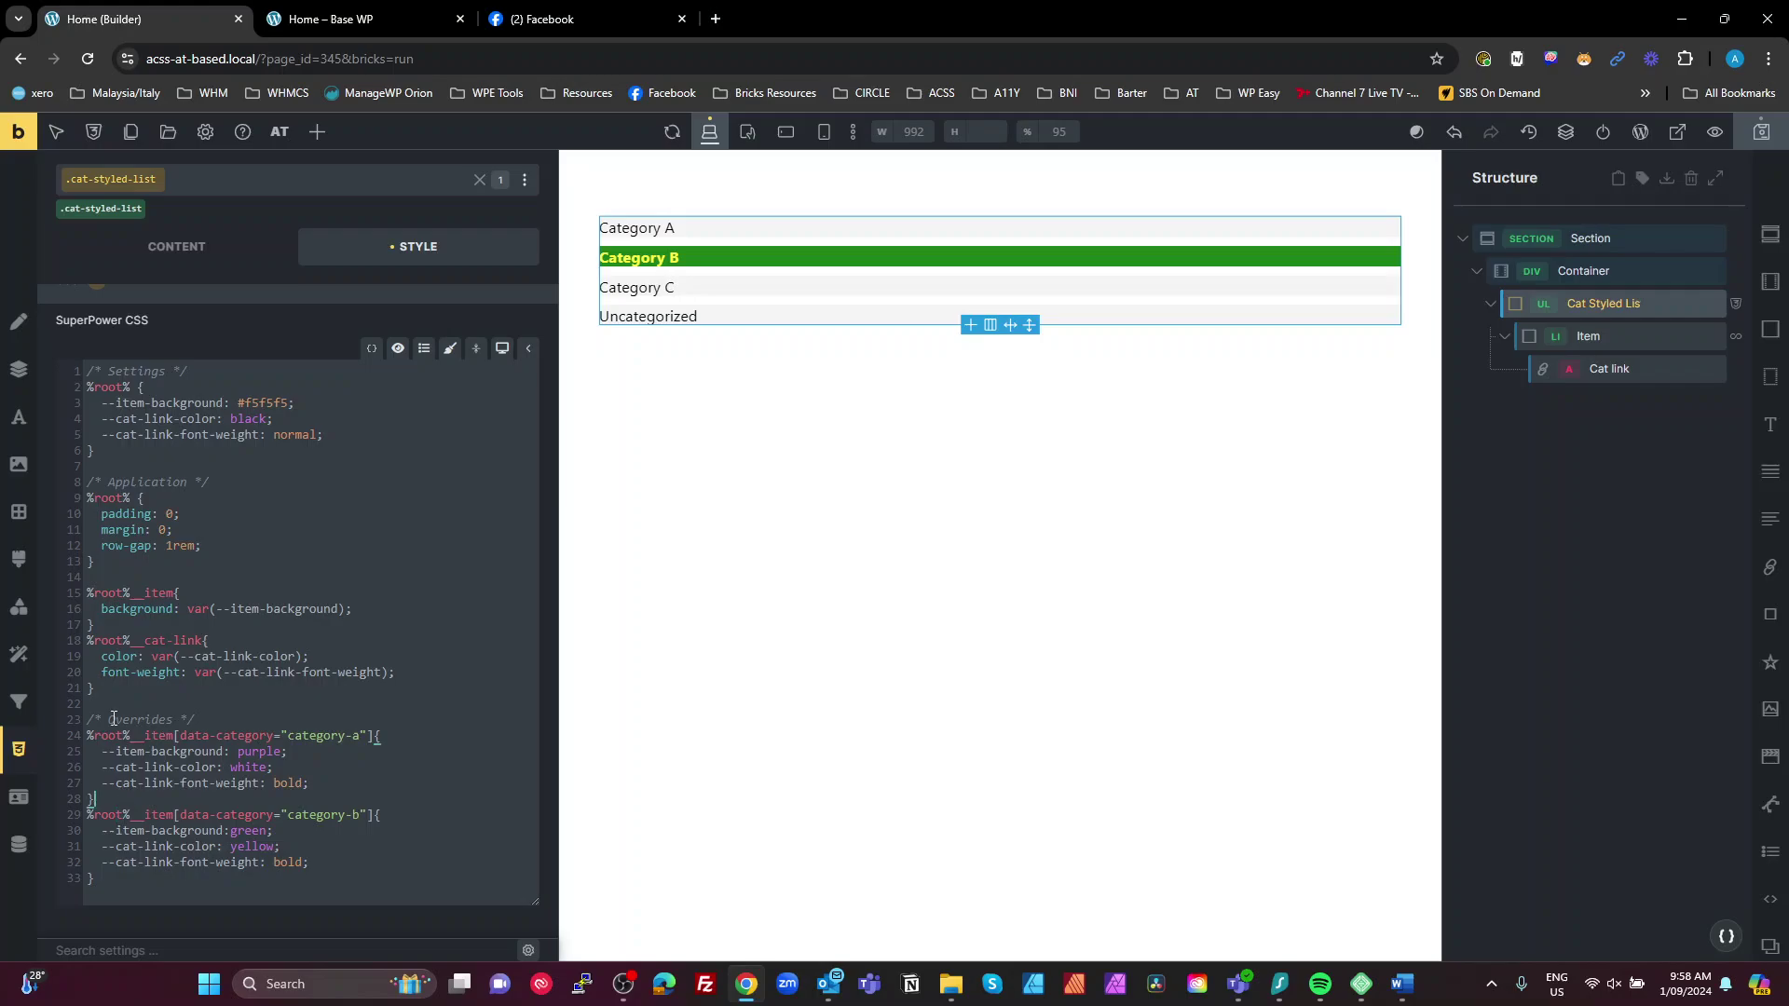
pyautogui.press('Return')
pyautogui.press('Return')
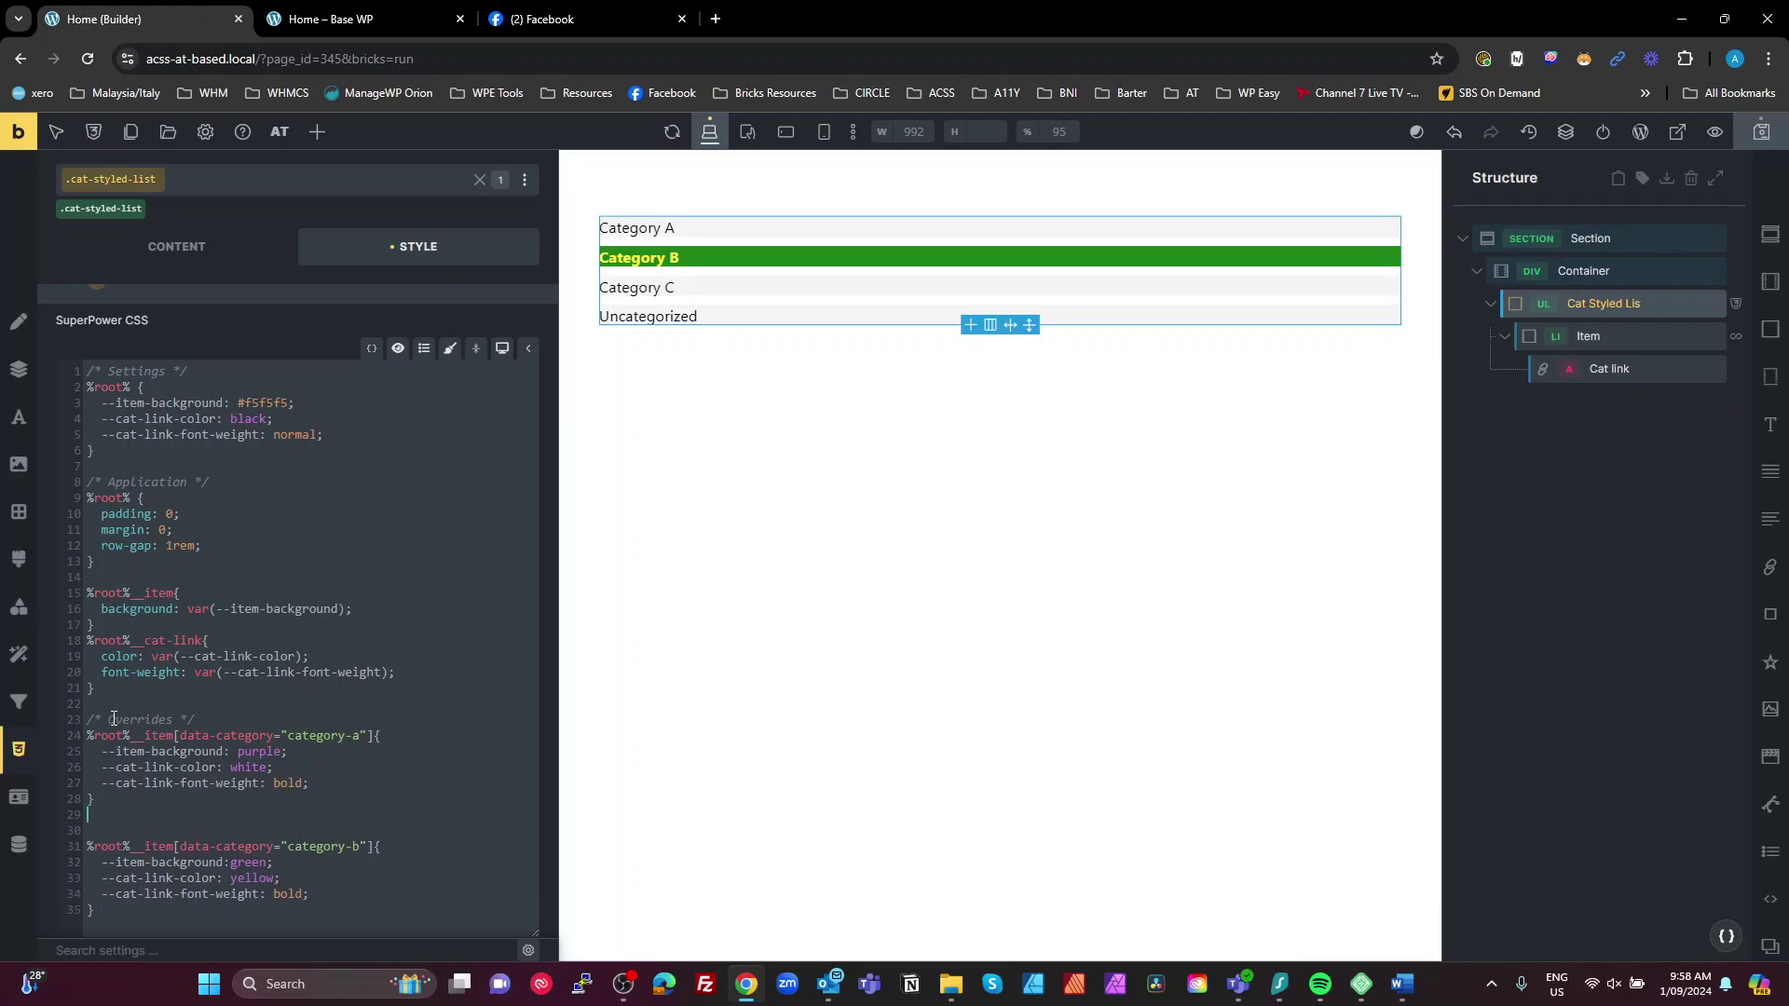
pyautogui.hotkey('ctrl', 'v')
pyautogui.click(375, 814)
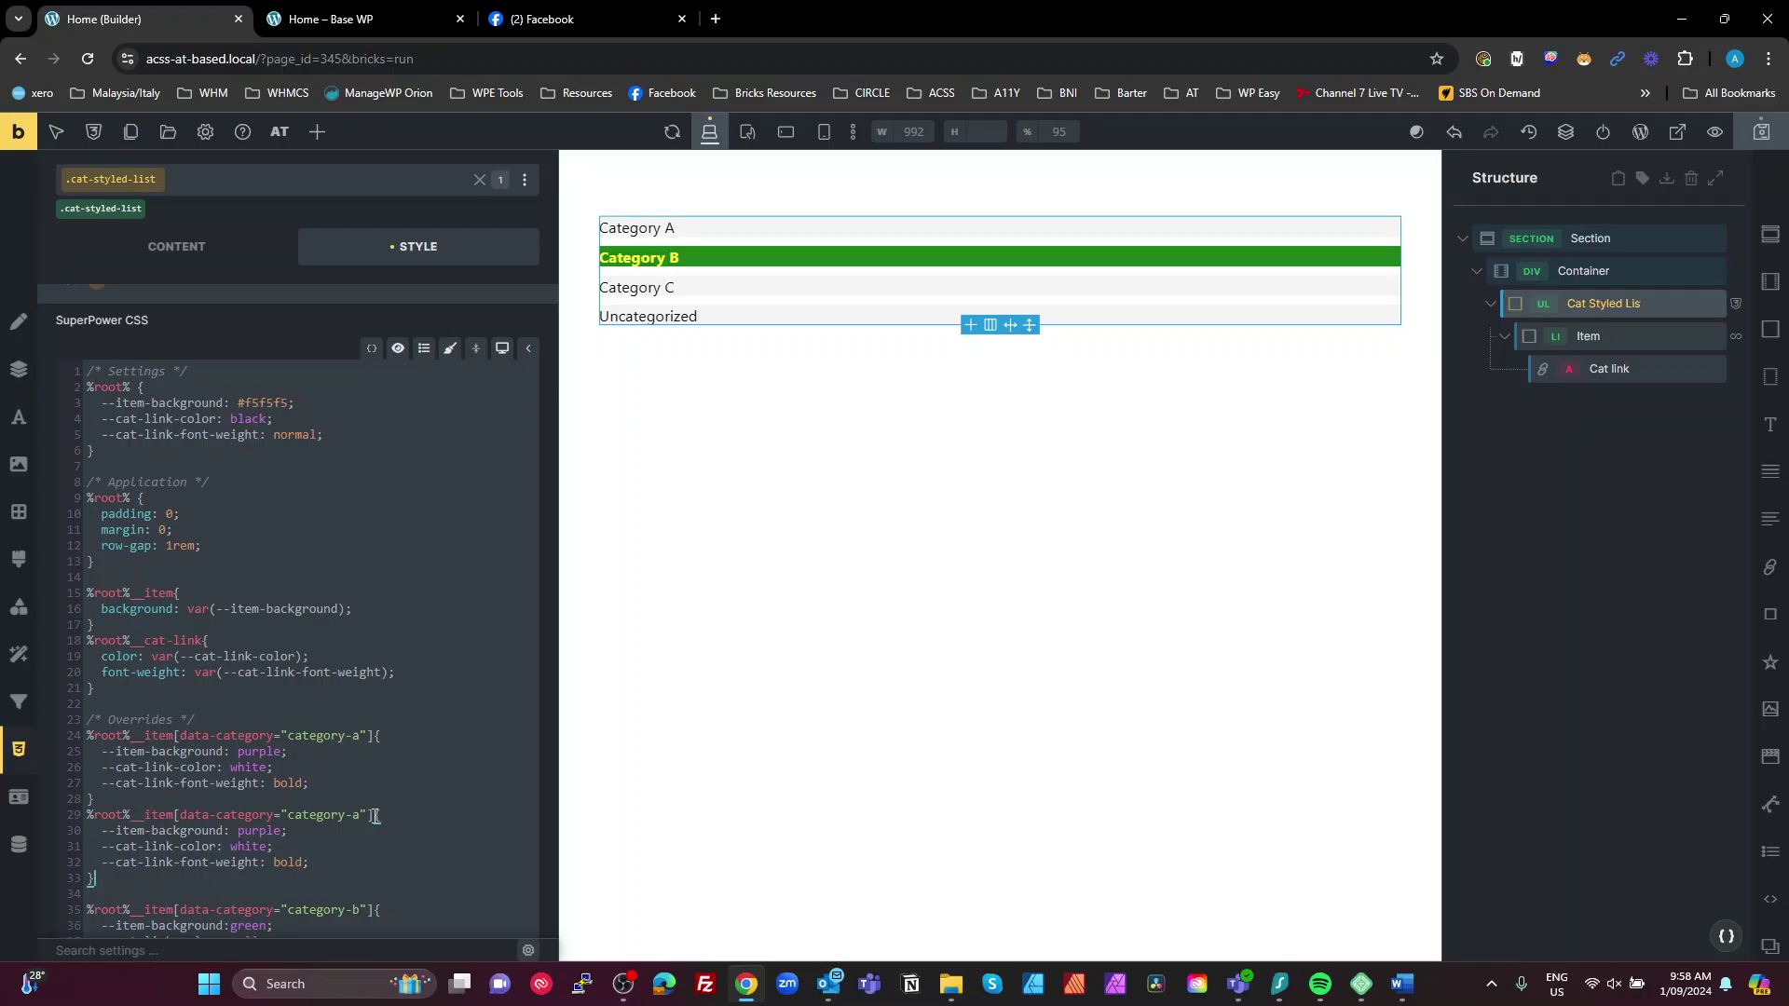
pyautogui.write(':hover')
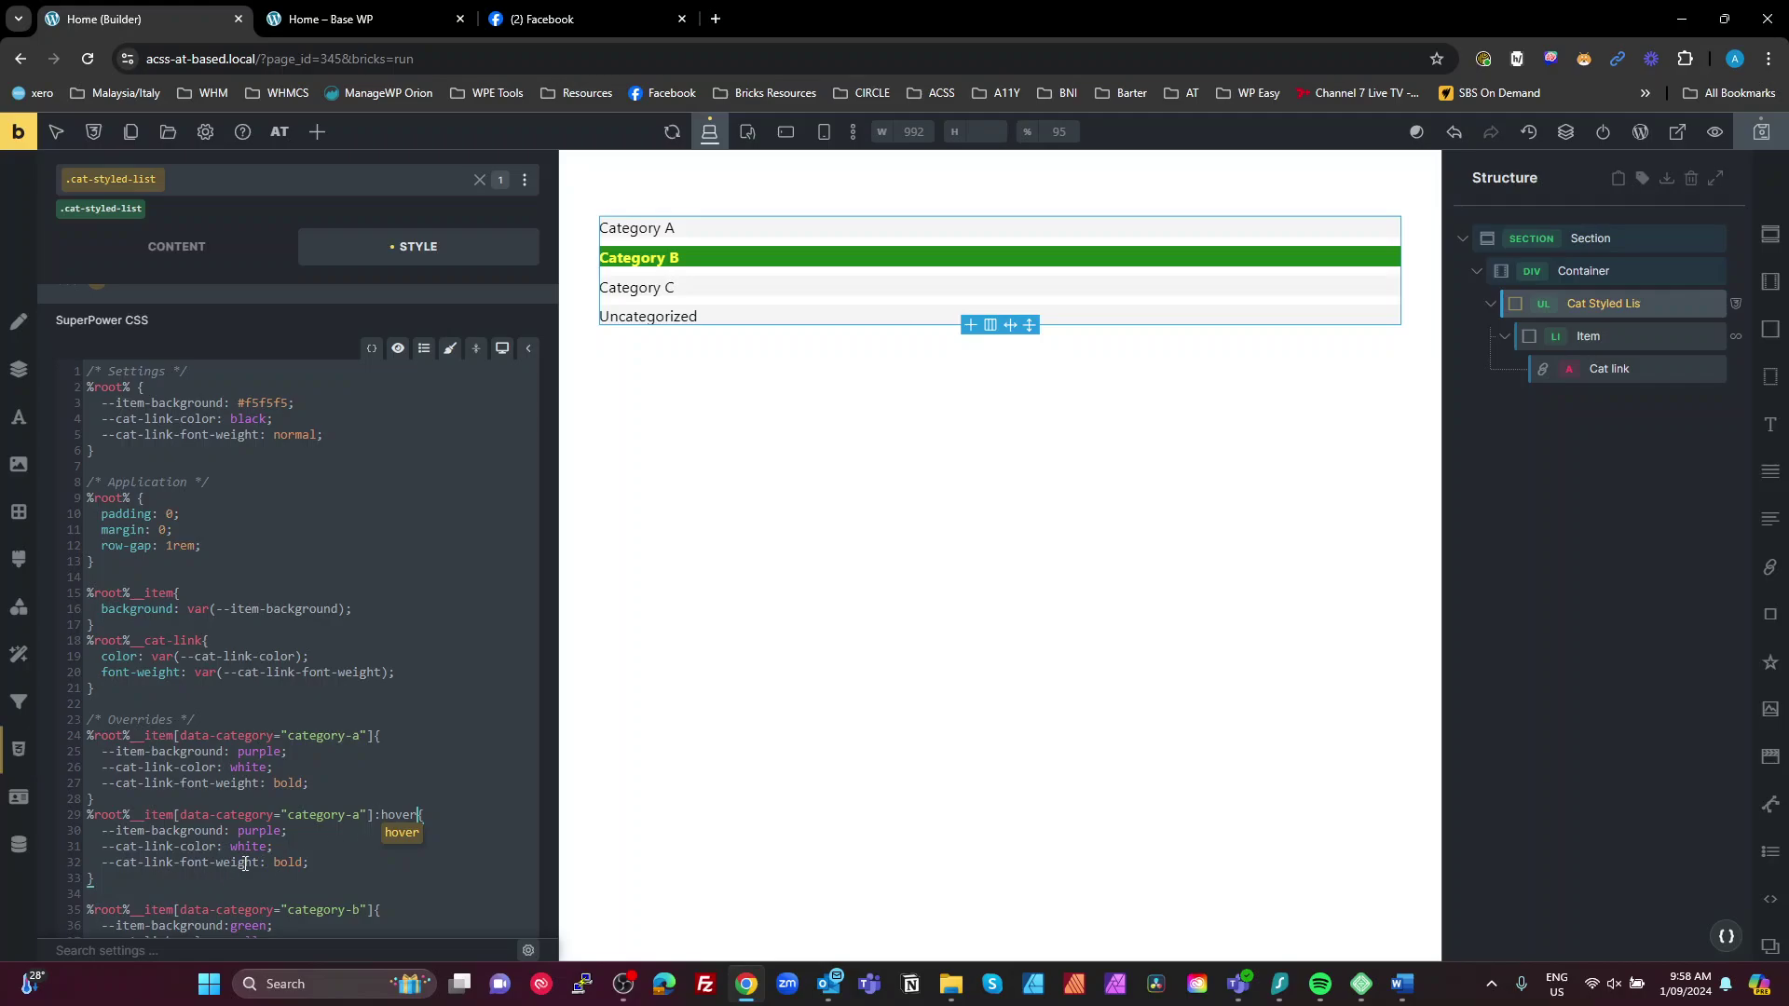
# Step: Remove the --cat-link-font-weight and --cat-link-color declarations from the category-a hover rule
pyautogui.moveTo(309, 862); pyautogui.dragTo(89, 862)
pyautogui.press('BackSpace')
pyautogui.press('BackSpace')
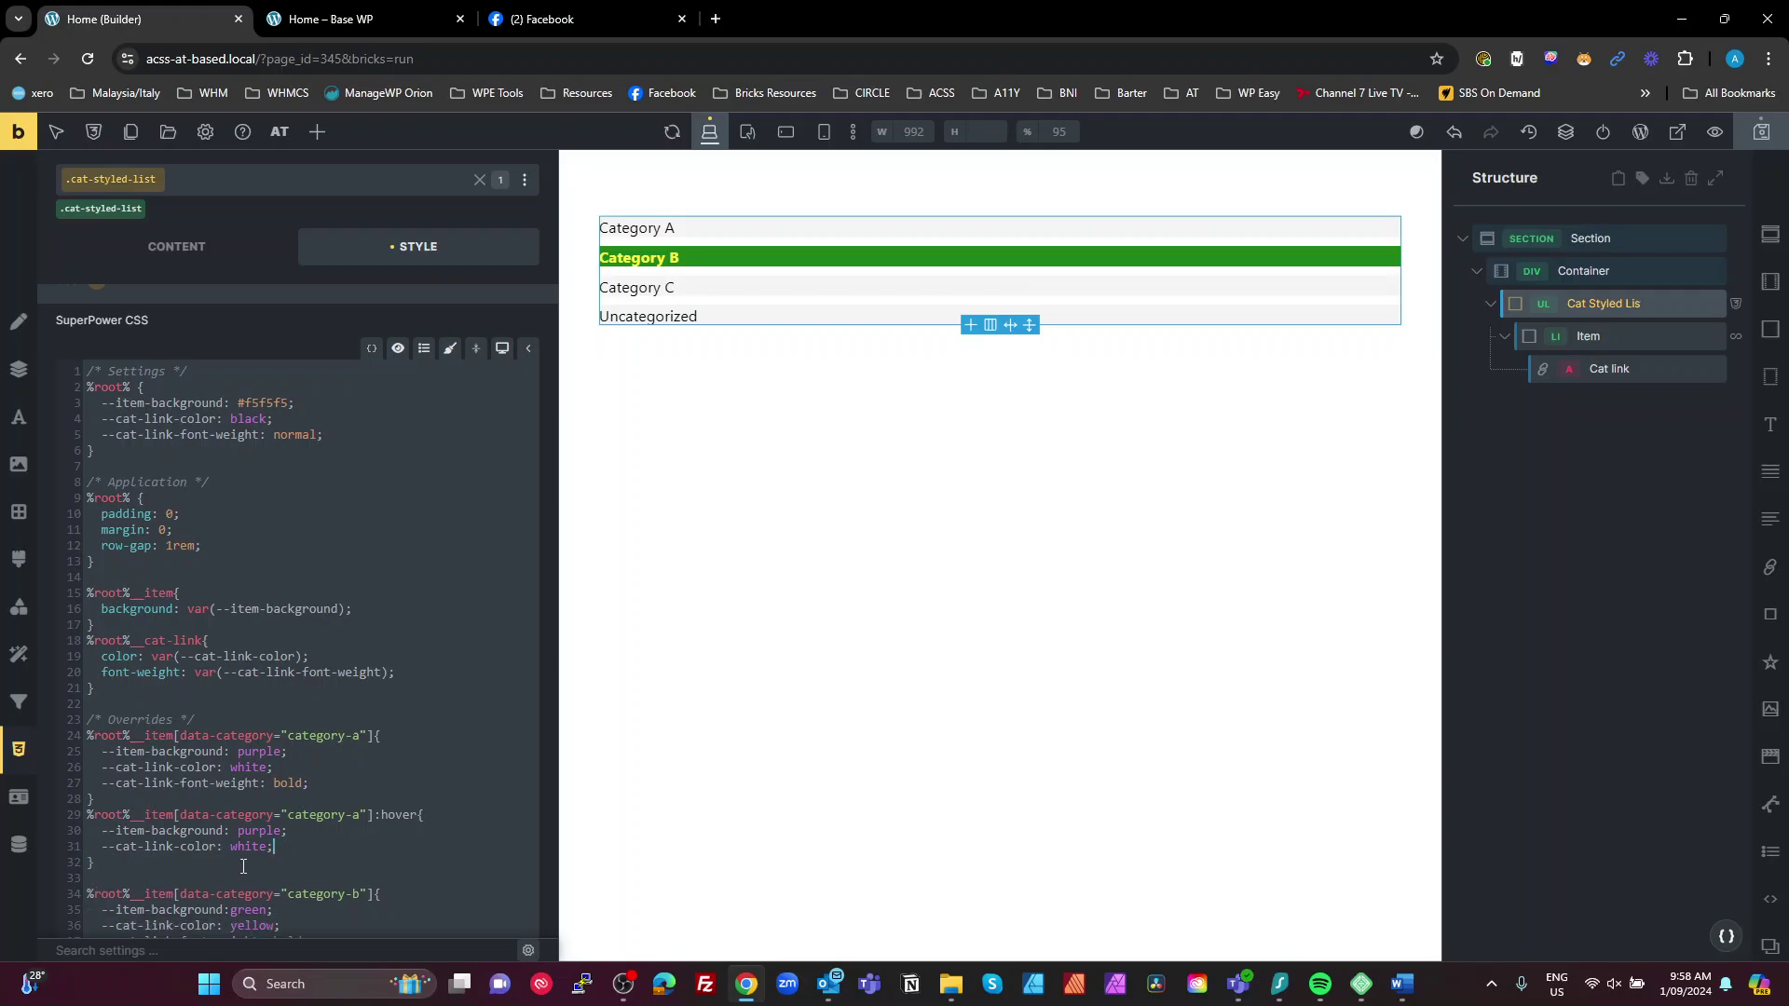
pyautogui.moveTo(281, 852); pyautogui.dragTo(71, 852)
pyautogui.press('BackSpace')
pyautogui.press('BackSpace')
# Step: Set --item-background to pink in the category-a hover rule, save, and check Category A's hover state in the frontend preview
pyautogui.doubleClick(252, 832)
pyautogui.write('pink')
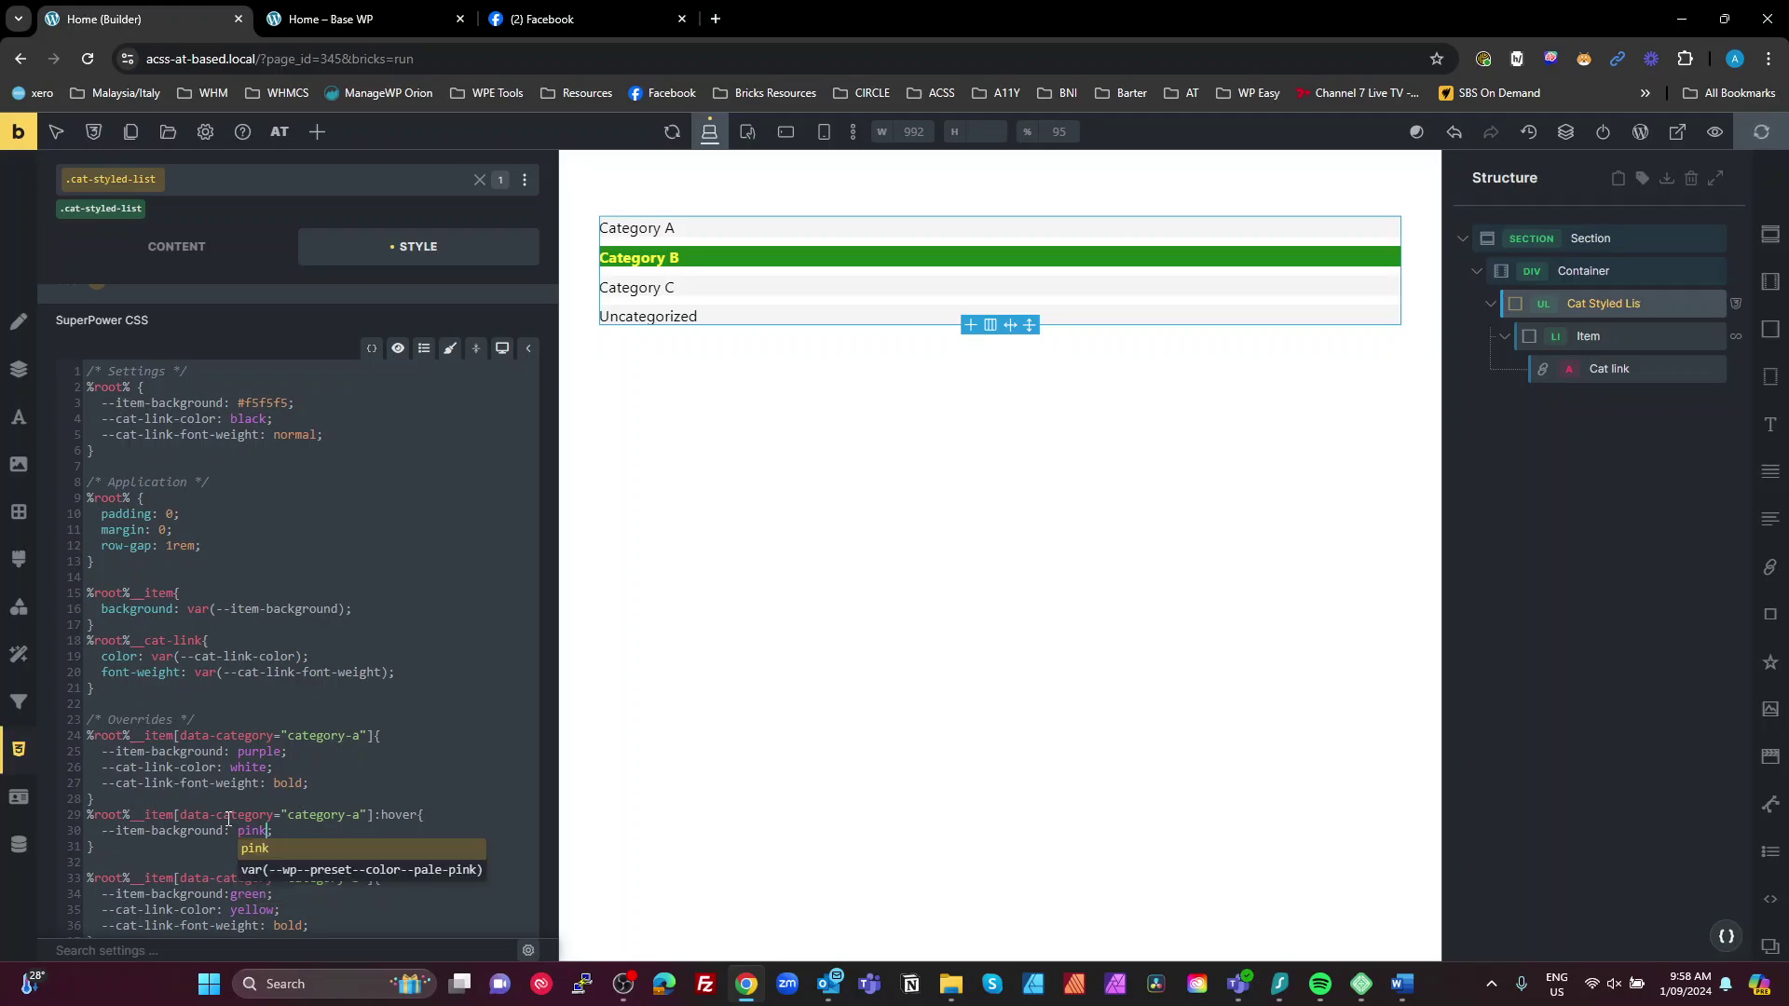
pyautogui.click(358, 21)
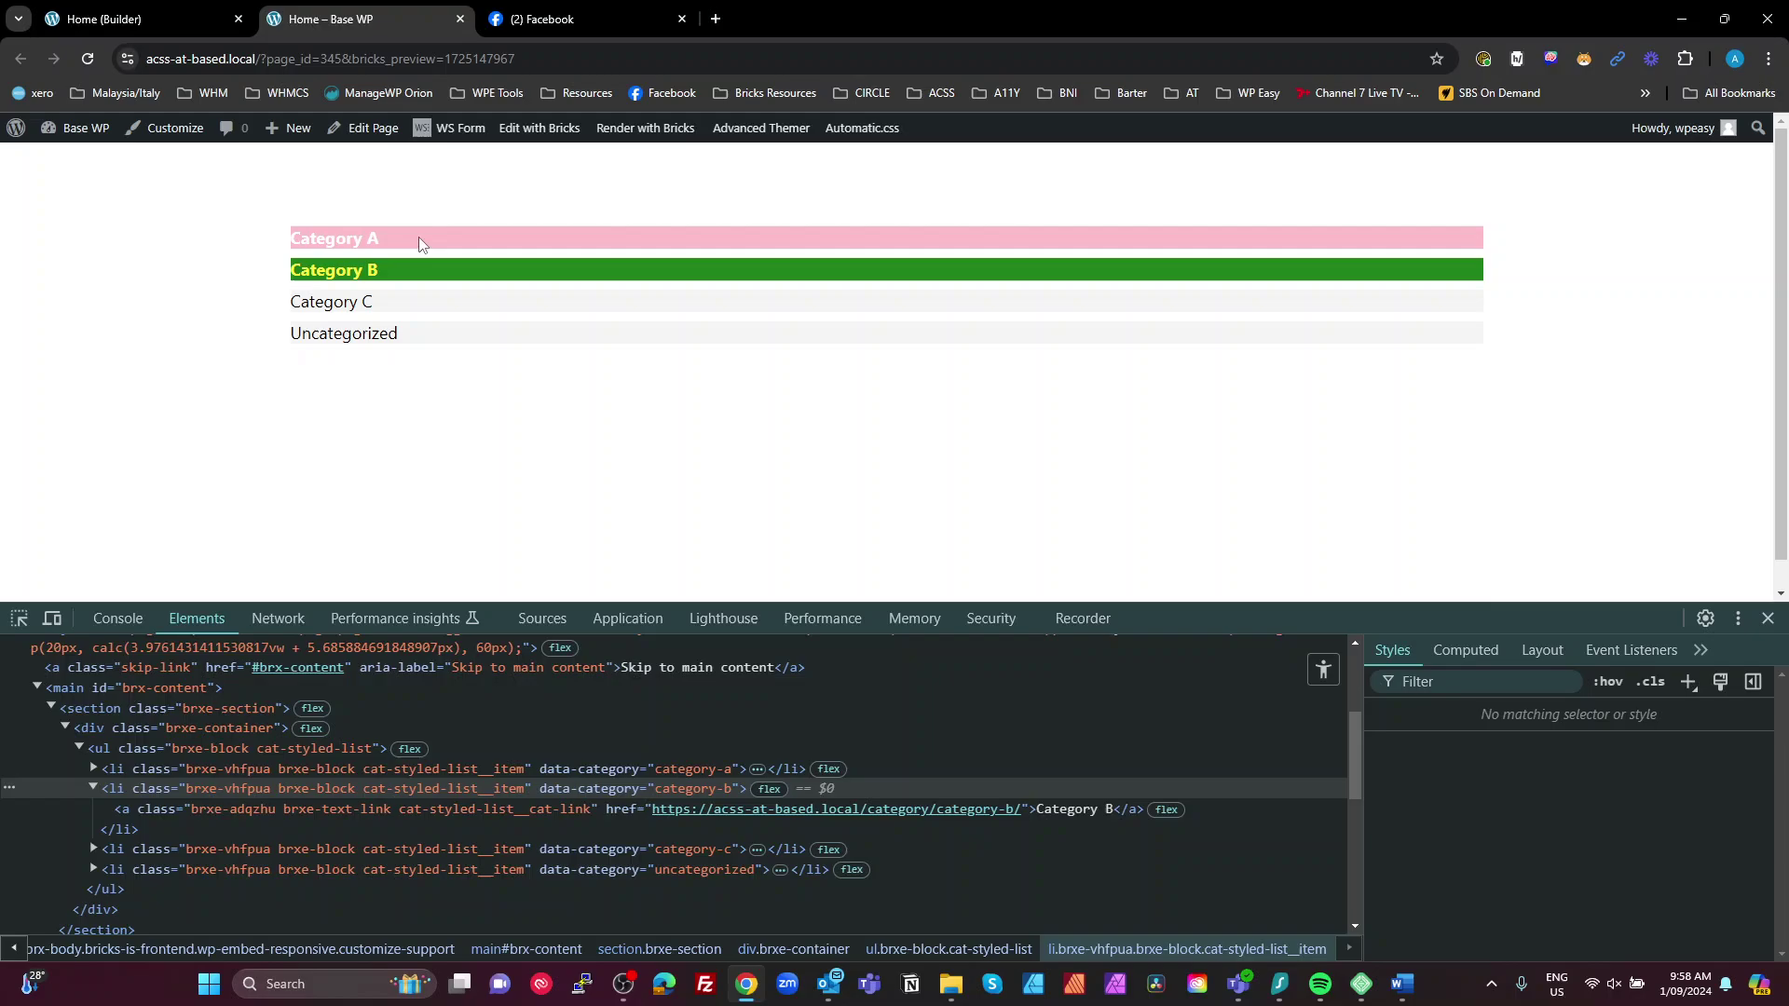
# Step: Return to the builder and review the list's CSS, from the application rules to the category-a selector and its hover override
pyautogui.click(175, 23)
pyautogui.scroll(-2, 224, 636)
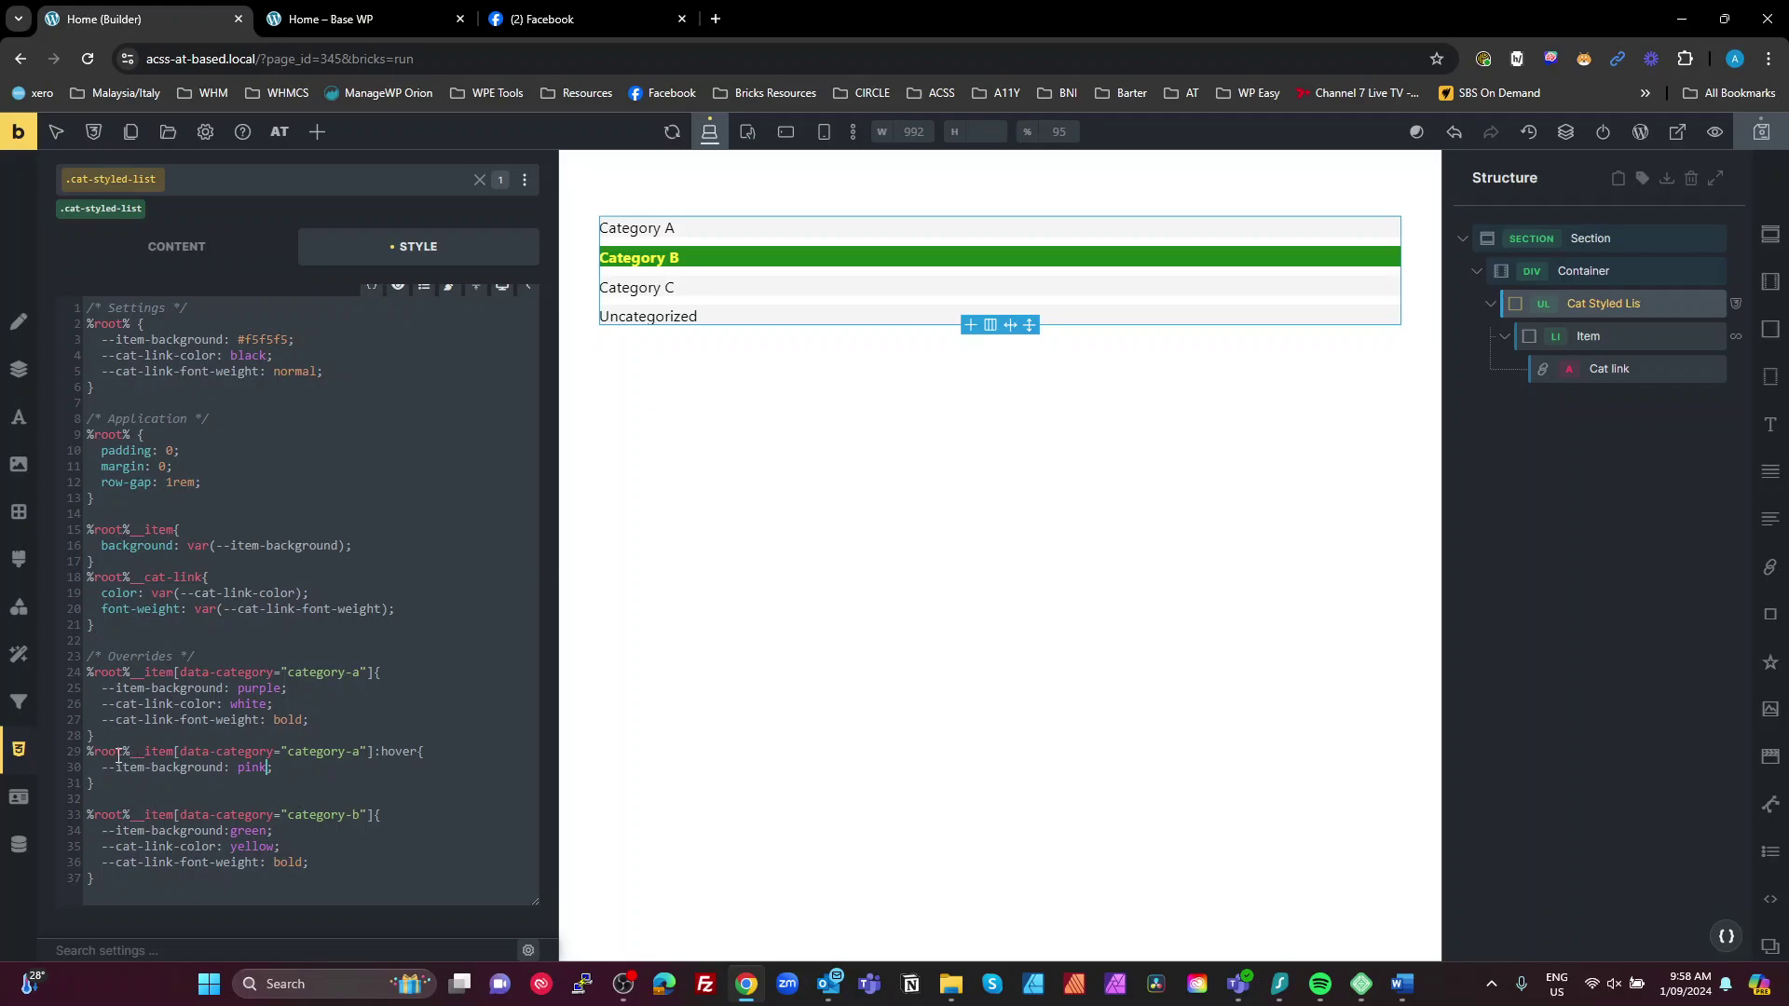
pyautogui.click(119, 785)
pyautogui.moveTo(152, 483); pyautogui.dragTo(87, 435)
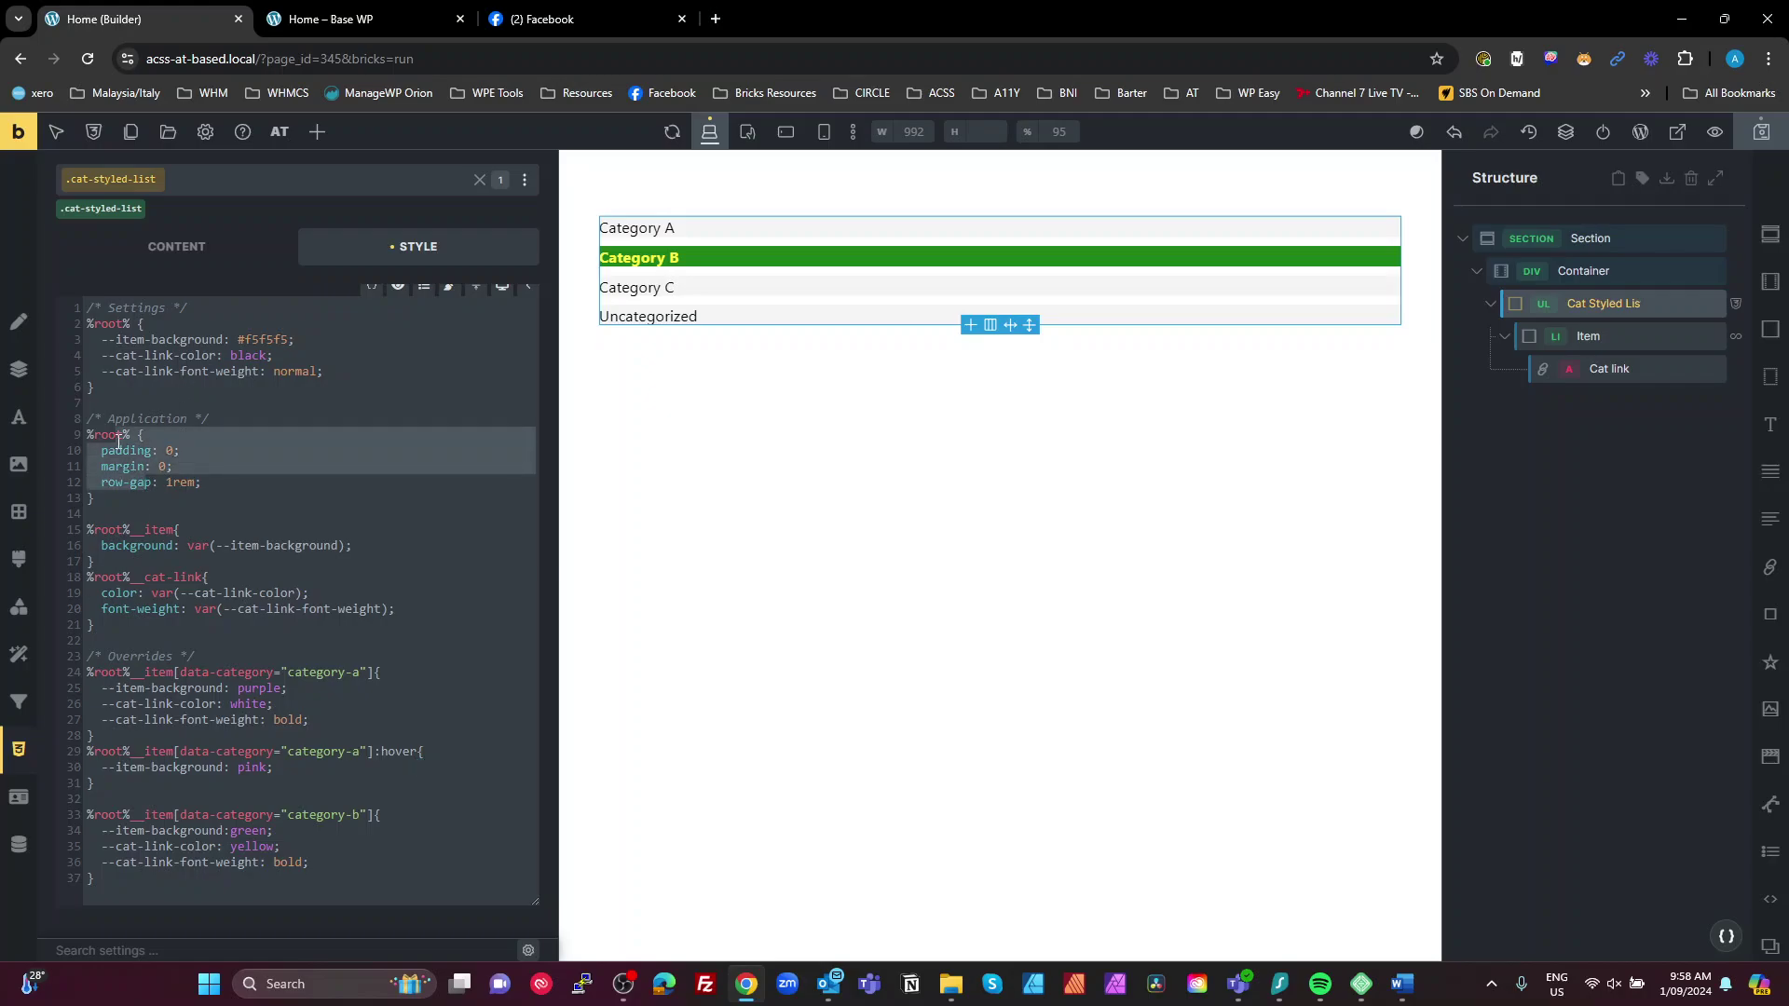
pyautogui.moveTo(137, 610); pyautogui.dragTo(82, 529)
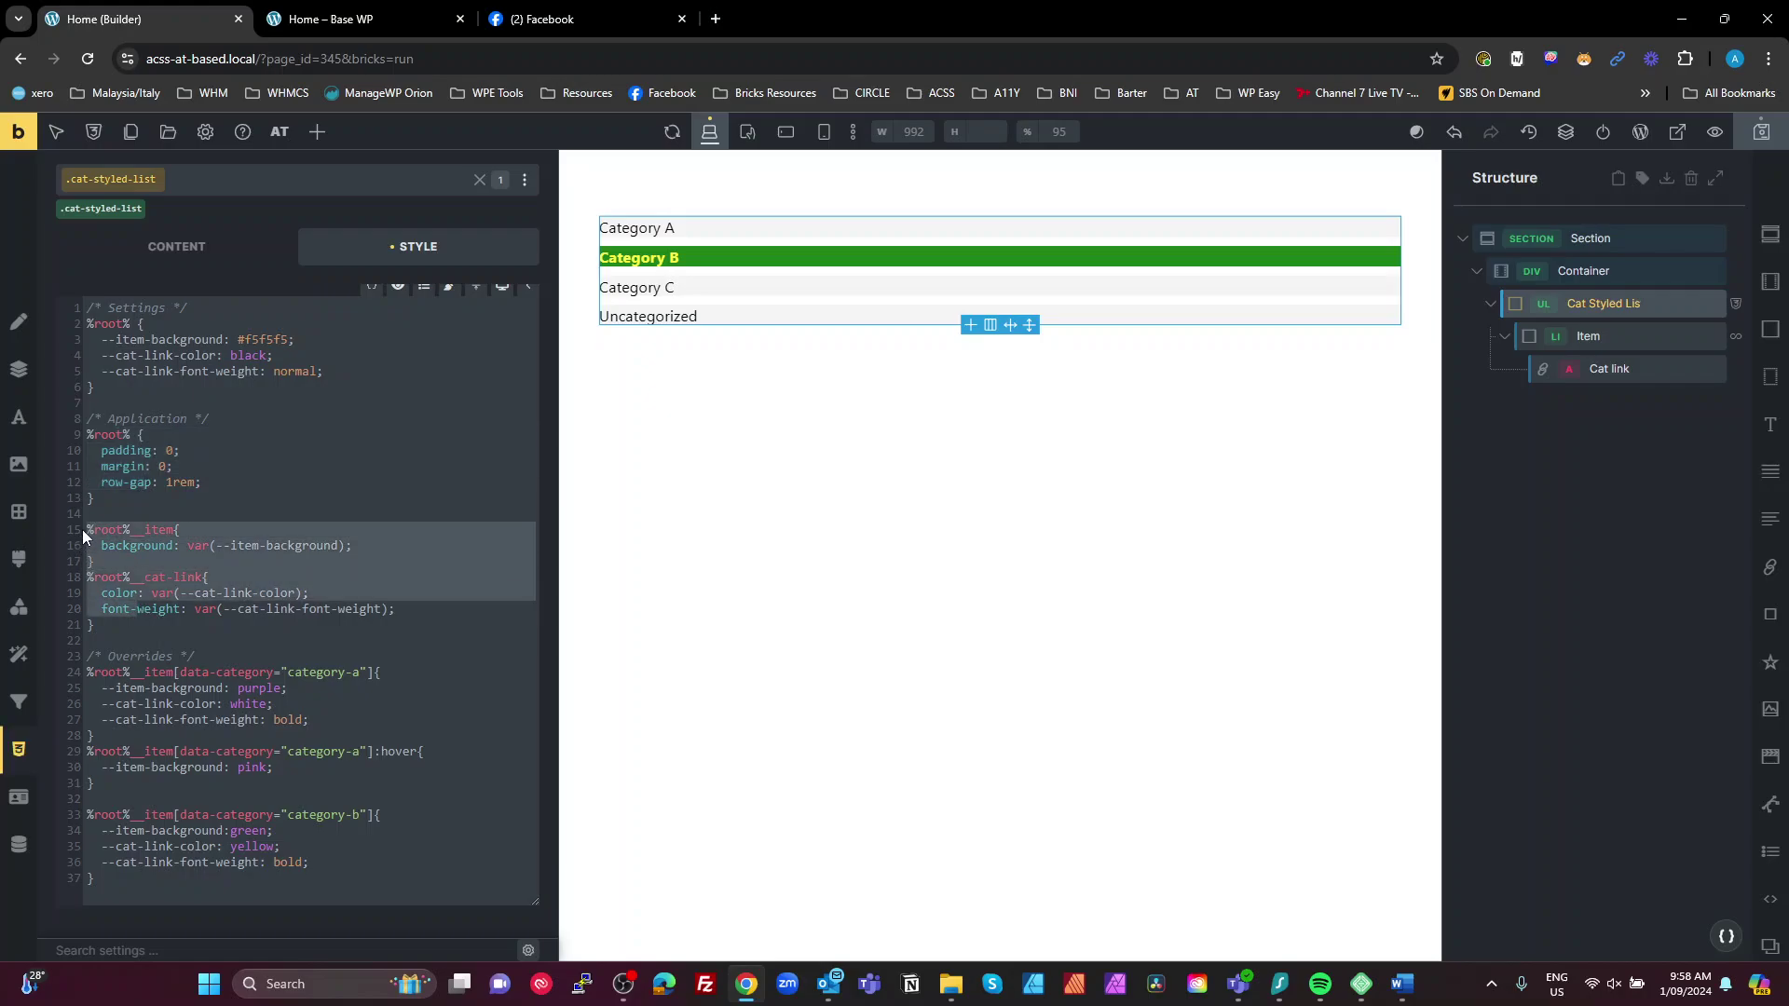
pyautogui.click(340, 705)
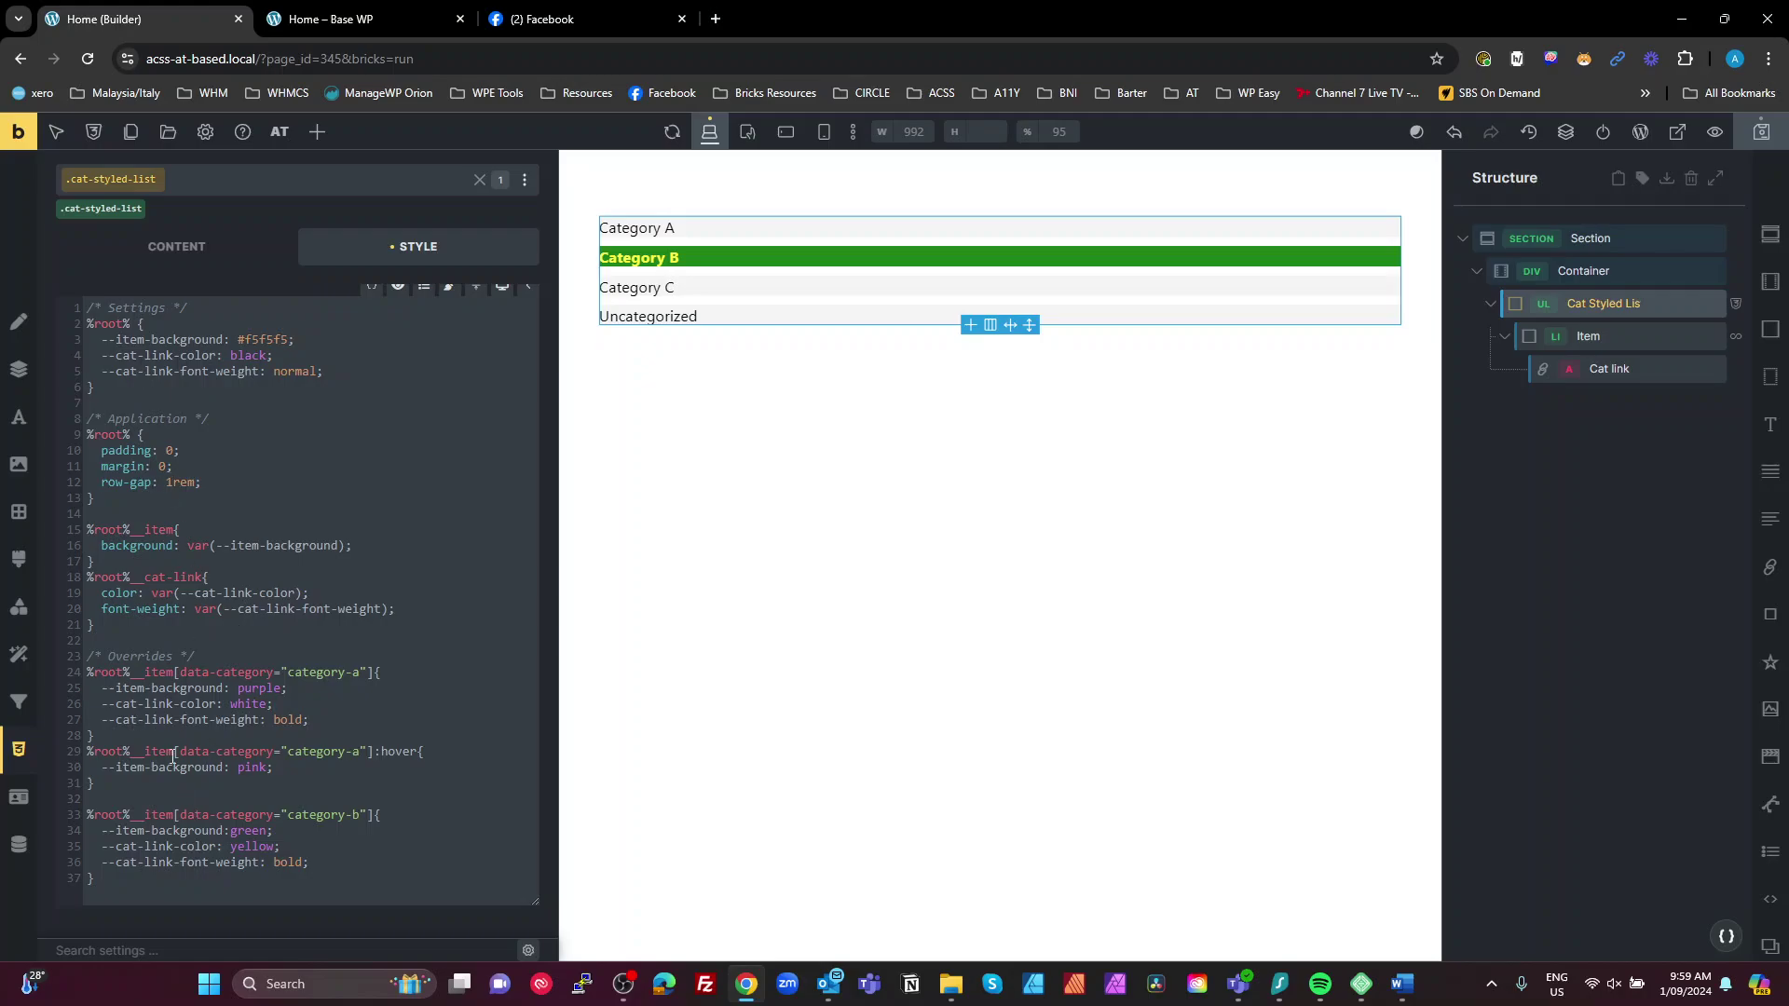
pyautogui.click(367, 673)
pyautogui.moveTo(366, 673); pyautogui.dragTo(174, 673)
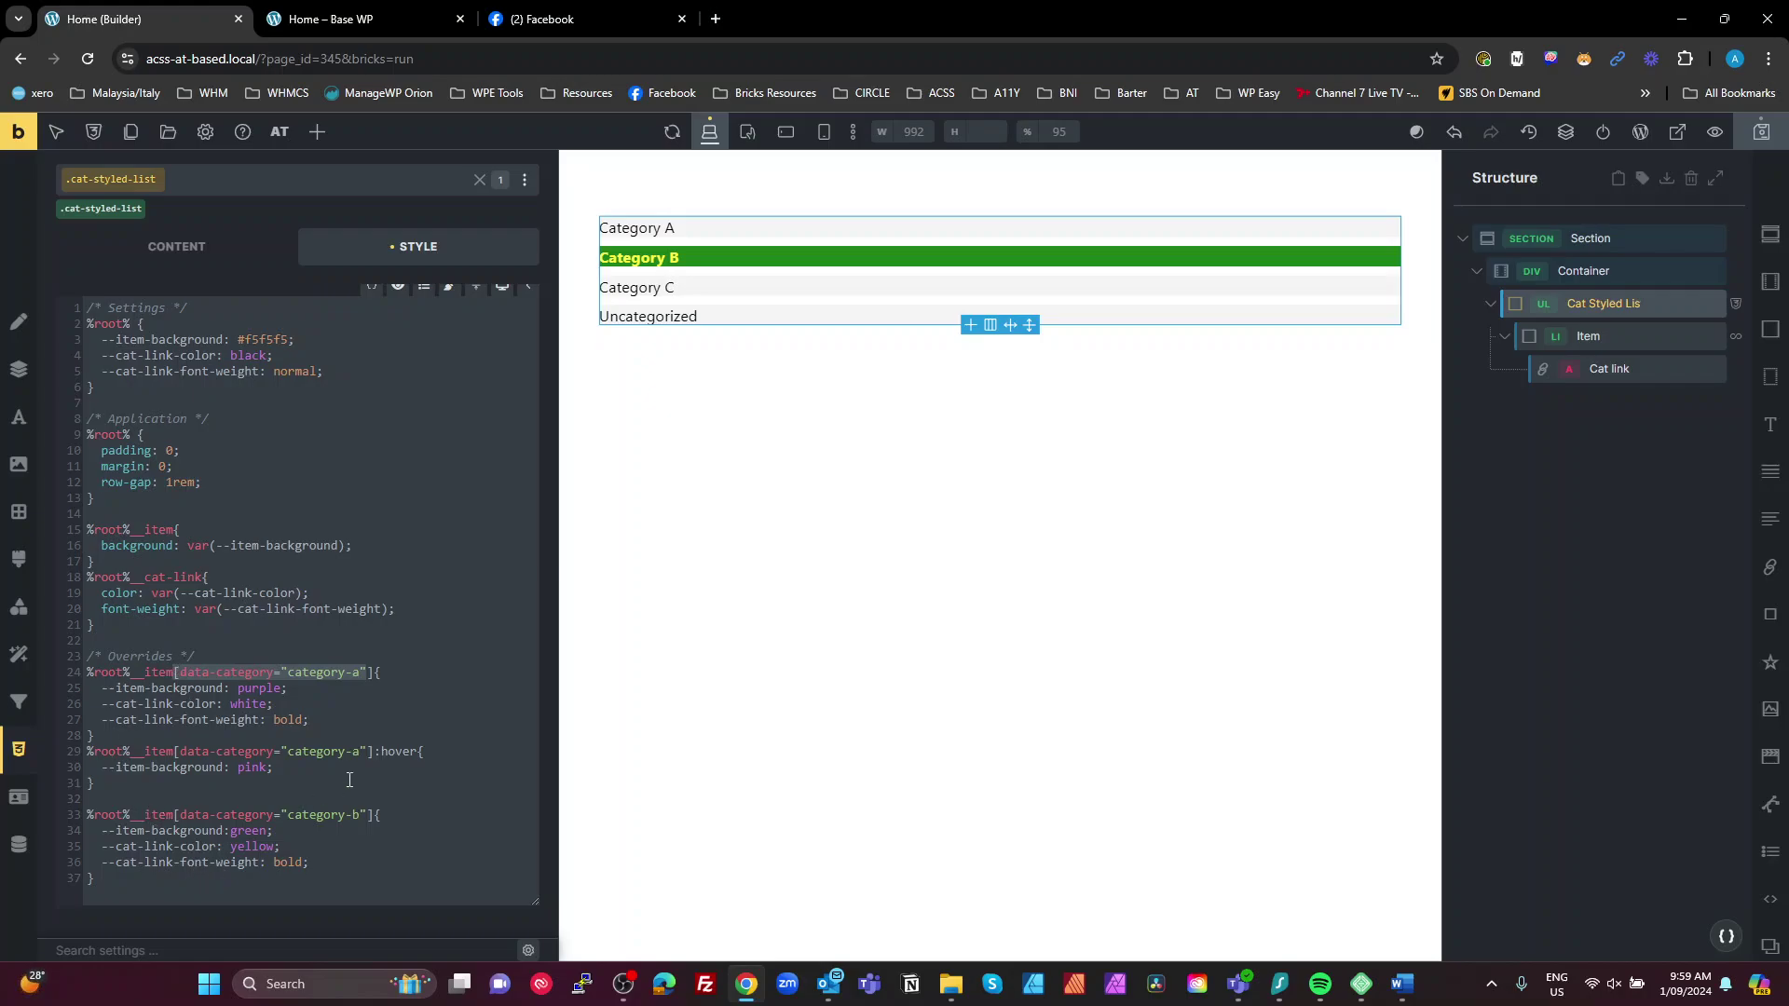
pyautogui.doubleClick(401, 753)
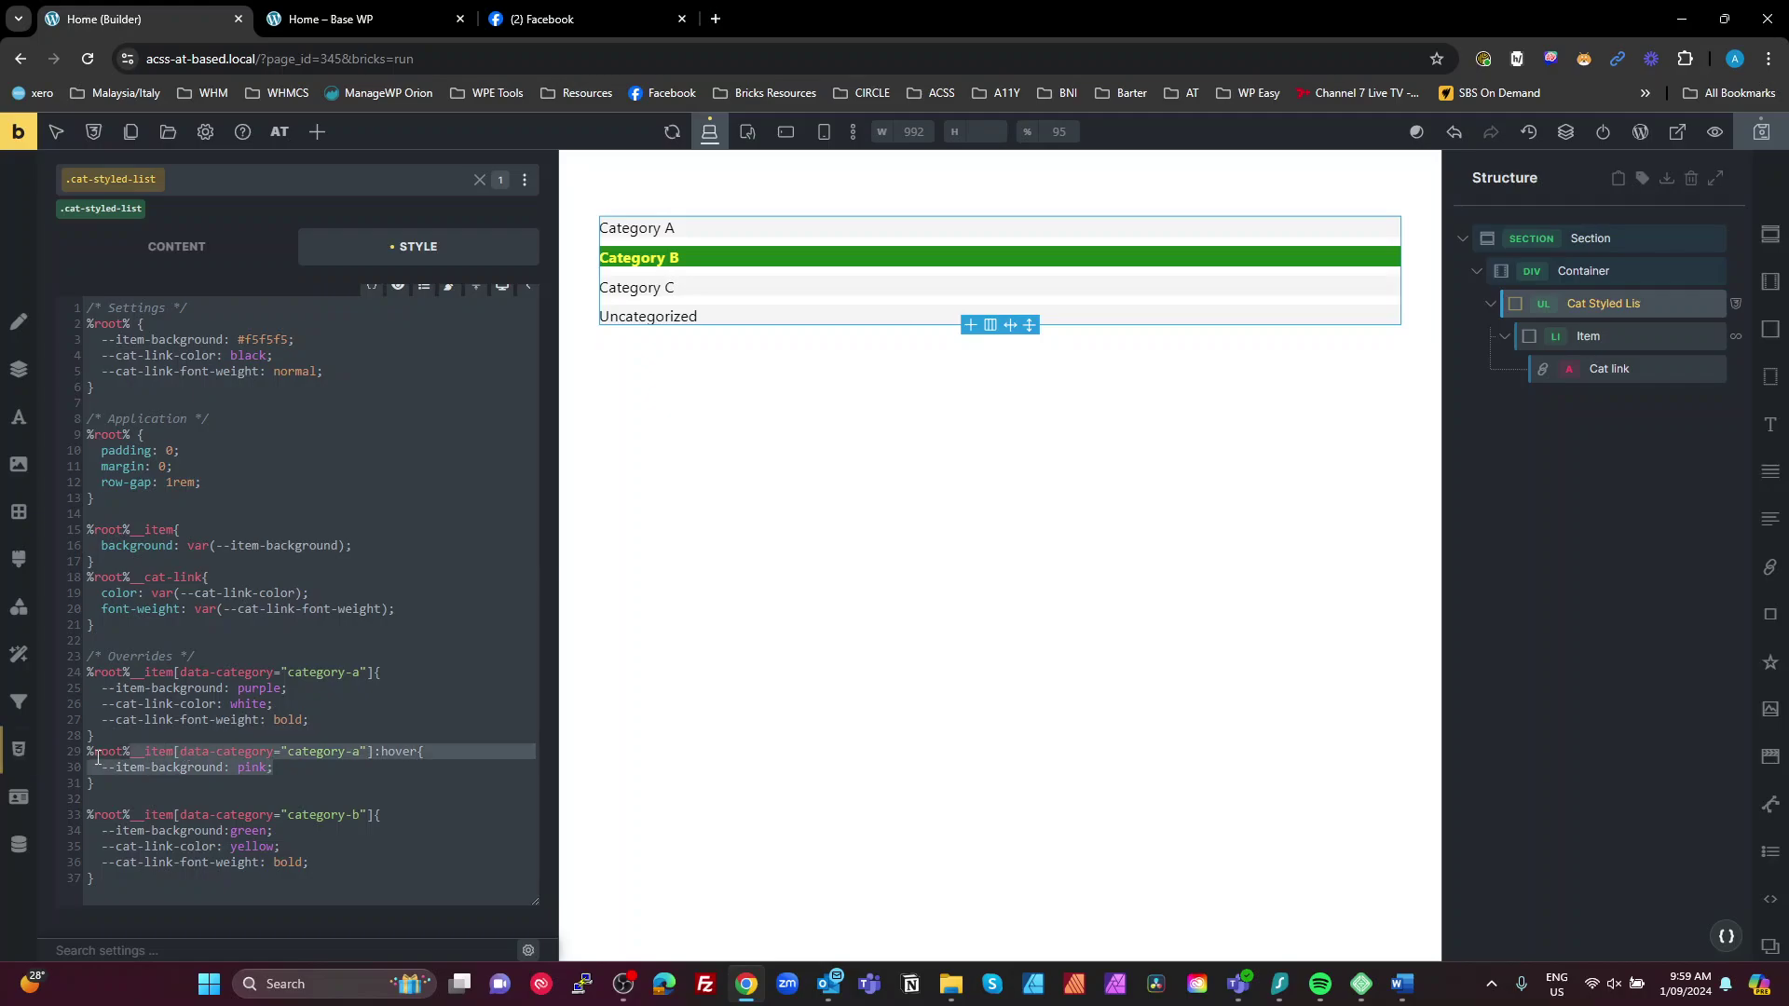
pyautogui.click(260, 770)
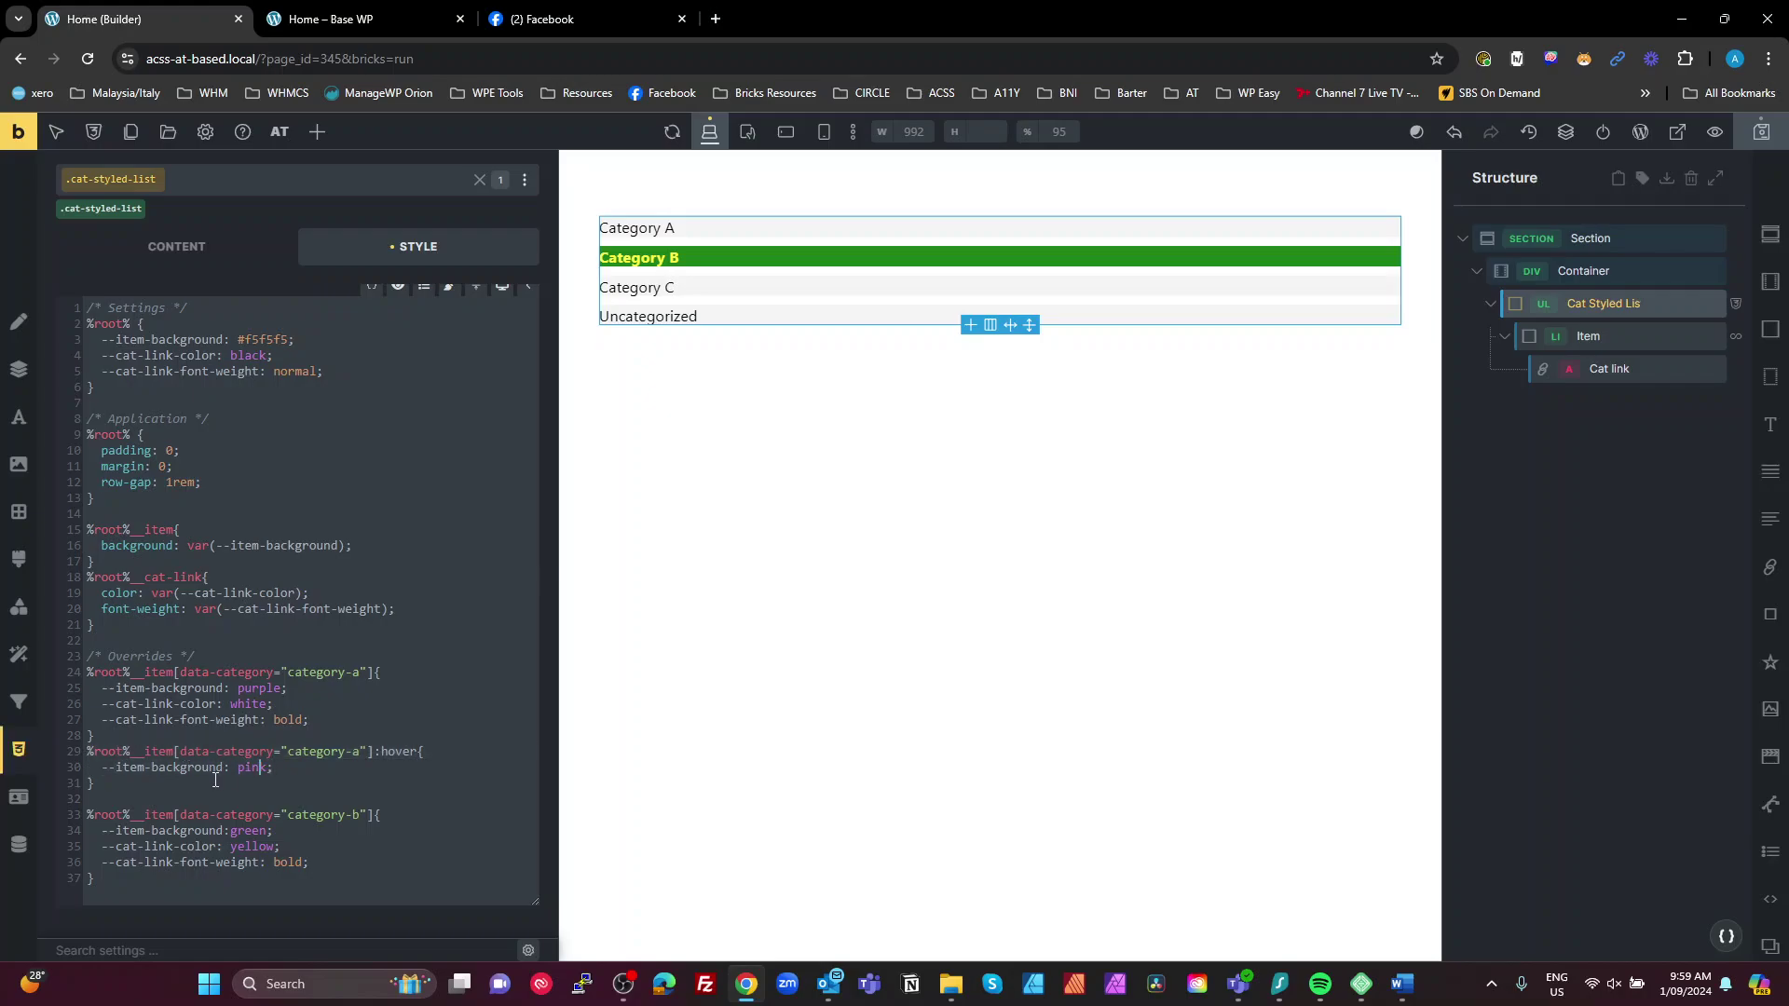